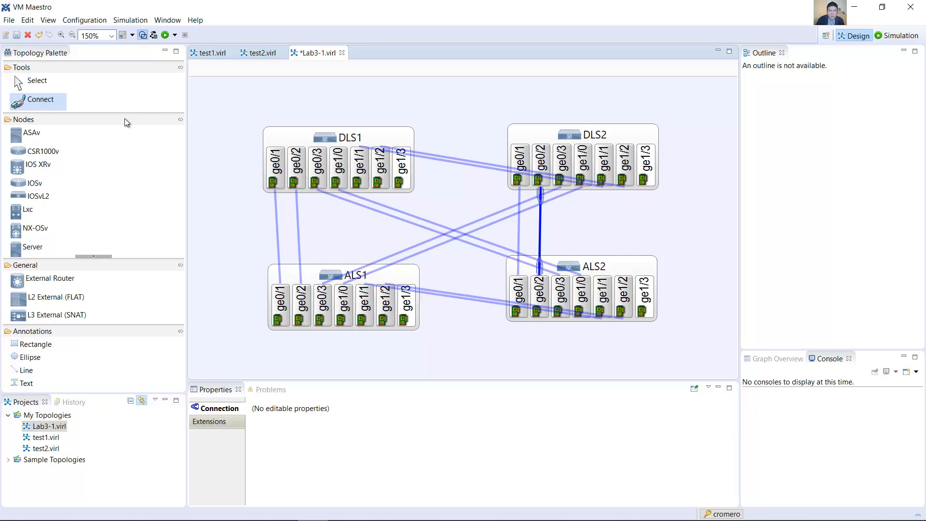
Step: Collapse the interface lists of the DLS1, DLS2, ALS1 and ALS2 switches, and shift ALS2 slightly down to line up with ALS1
left_click(41, 85)
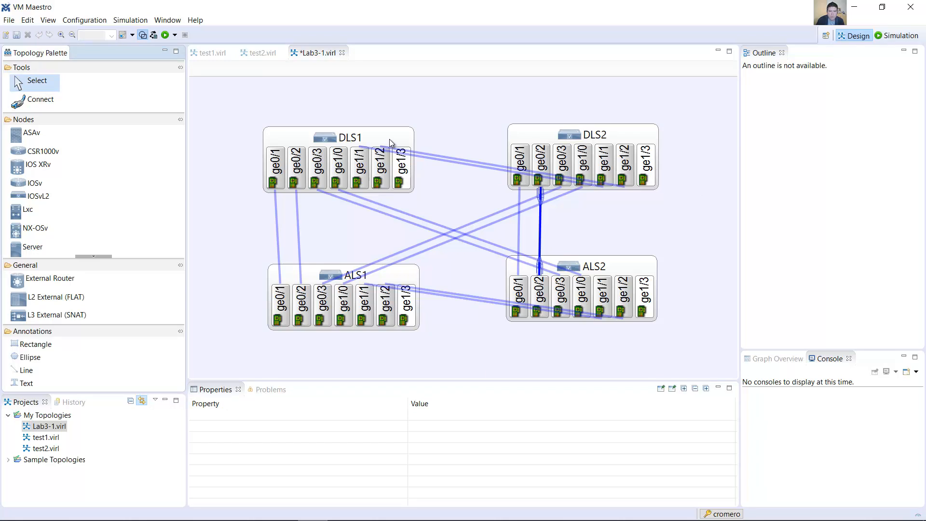
double_click(391, 143)
double_click(539, 130)
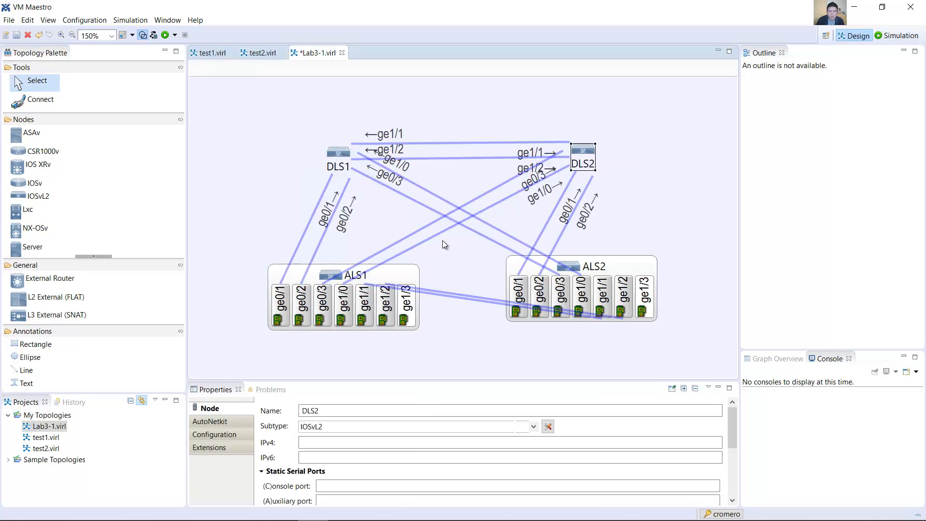
double_click(413, 274)
double_click(640, 266)
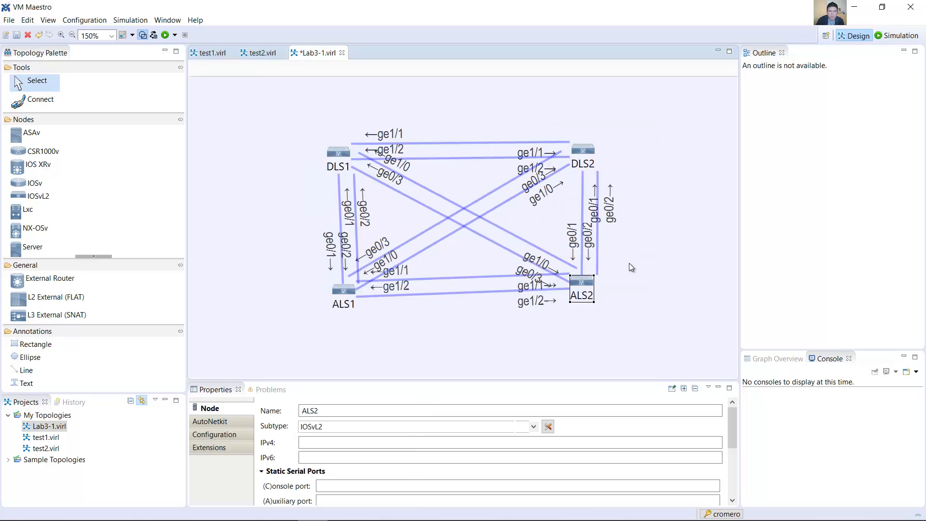
left_click_drag(585, 285, 583, 298)
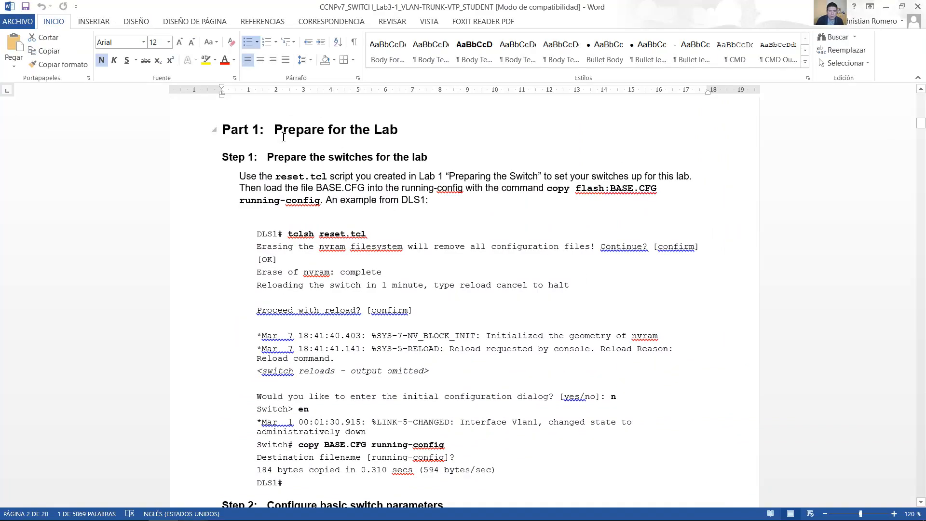
Step: Switch to the Word lab guide and read the Part 1, Step 1 instructions on reset.tcl and loading BASE.CFG into the running-config
left_click_drag(283, 137, 400, 135)
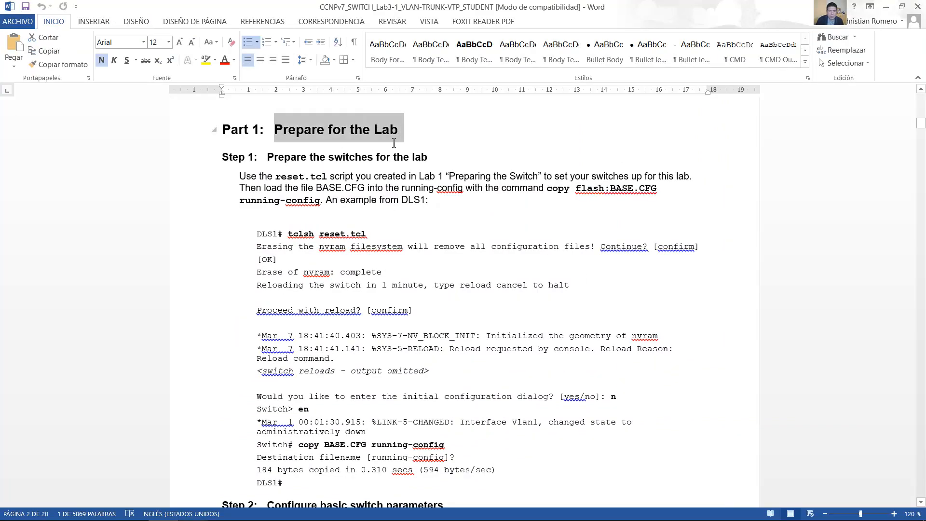
left_click_drag(240, 177, 686, 173)
left_click_drag(241, 188, 653, 187)
left_click_drag(508, 191, 327, 202)
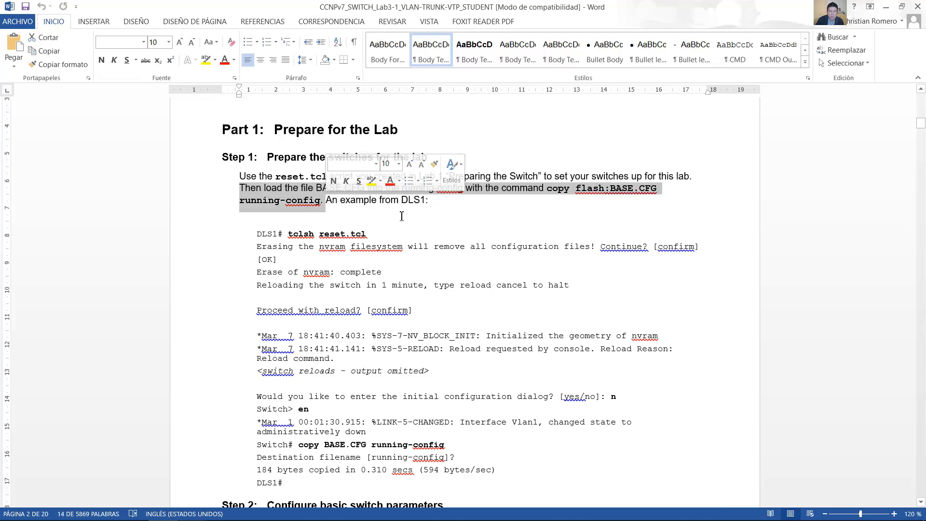
scroll(453, 228, "down", 1)
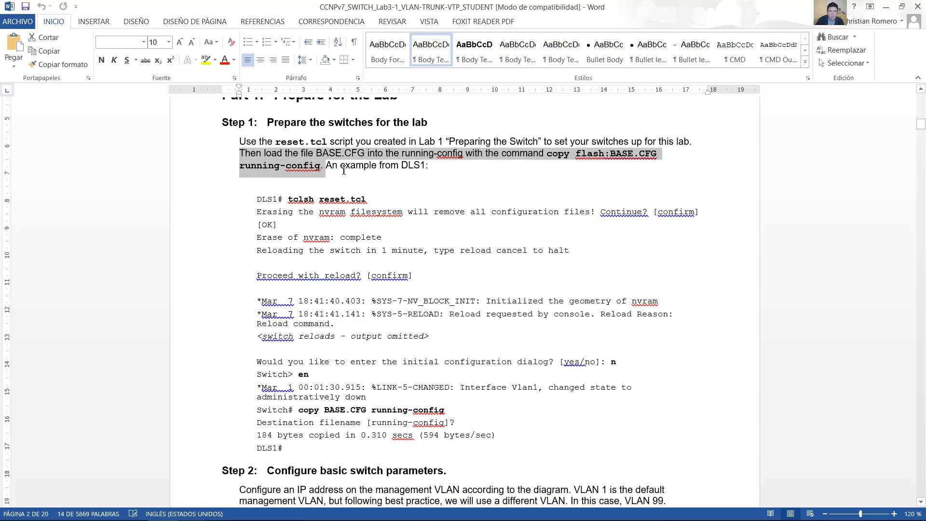
left_click_drag(341, 165, 430, 165)
scroll(404, 194, "down", 1)
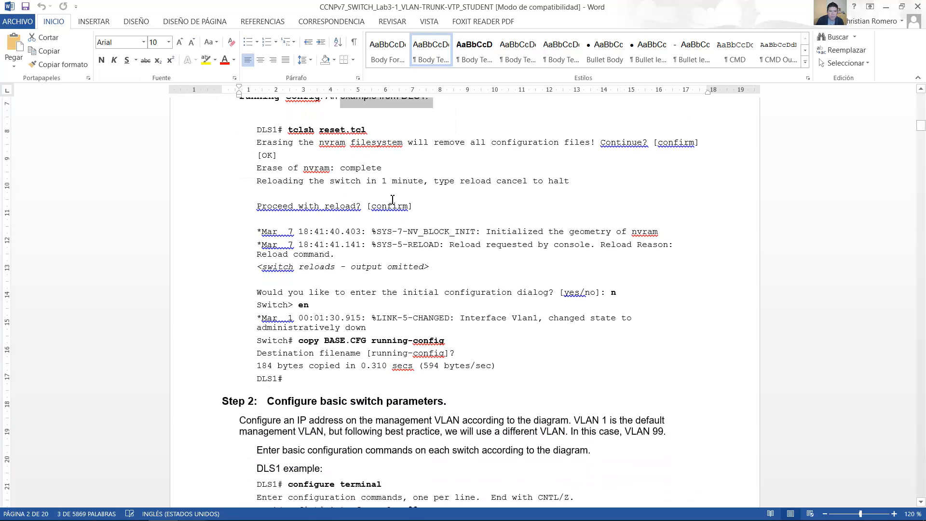
Step: Examine the DLS1 example in the lab guide, focusing on the tclsh reset.tcl and copy BASE.CFG running-config commands
left_click_drag(290, 167, 373, 161)
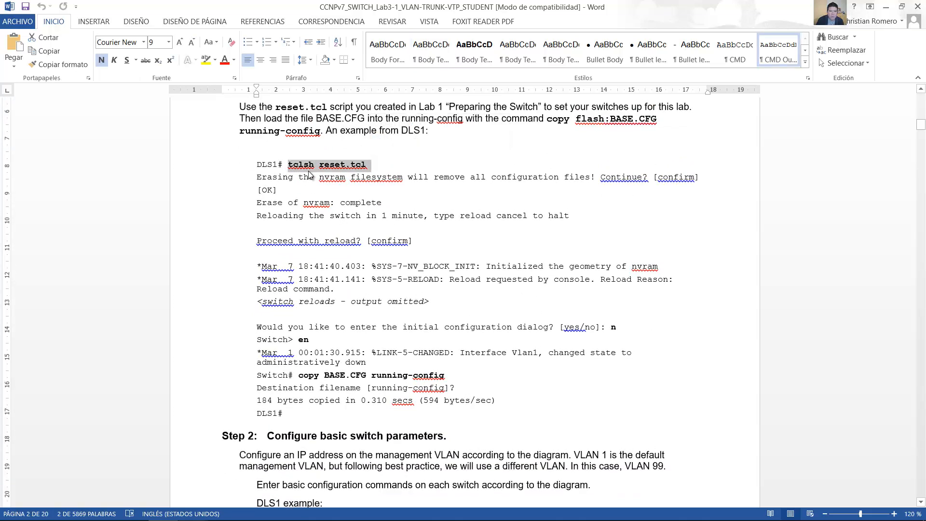
left_click_drag(319, 166, 358, 166)
left_click_drag(288, 161, 306, 169)
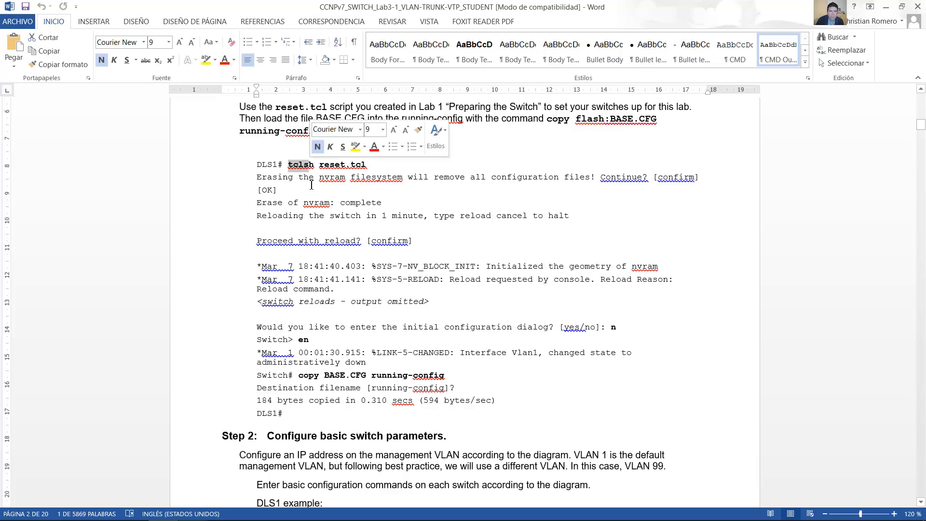
scroll(372, 299, "down", 1)
left_click_drag(304, 344, 367, 342)
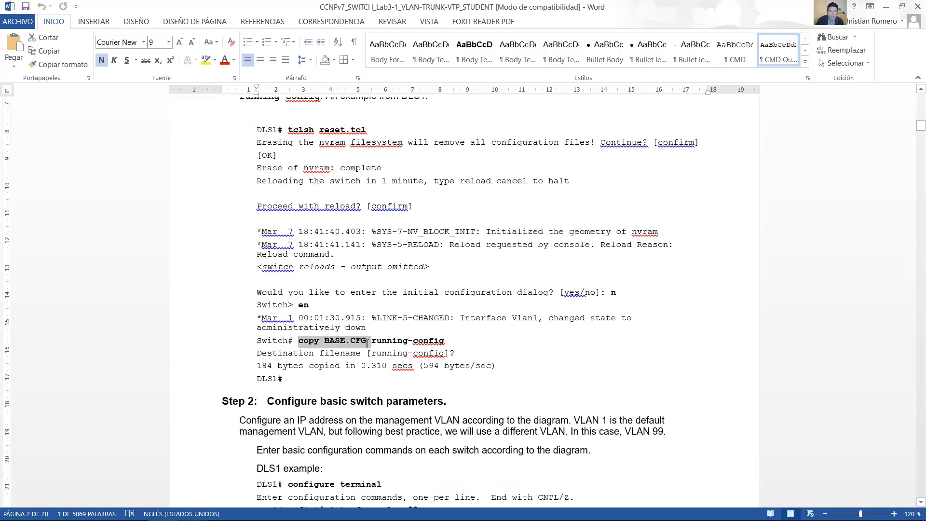
left_click(369, 344)
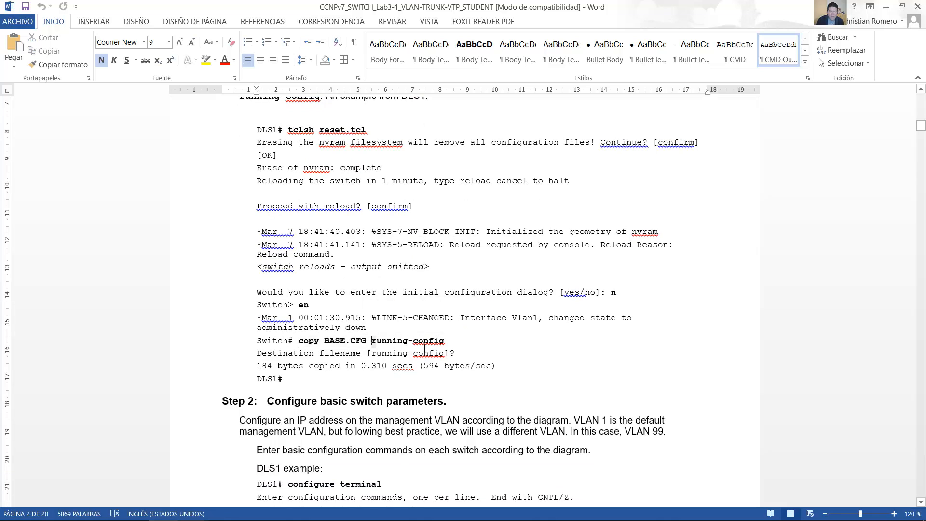
left_click_drag(371, 343, 444, 343)
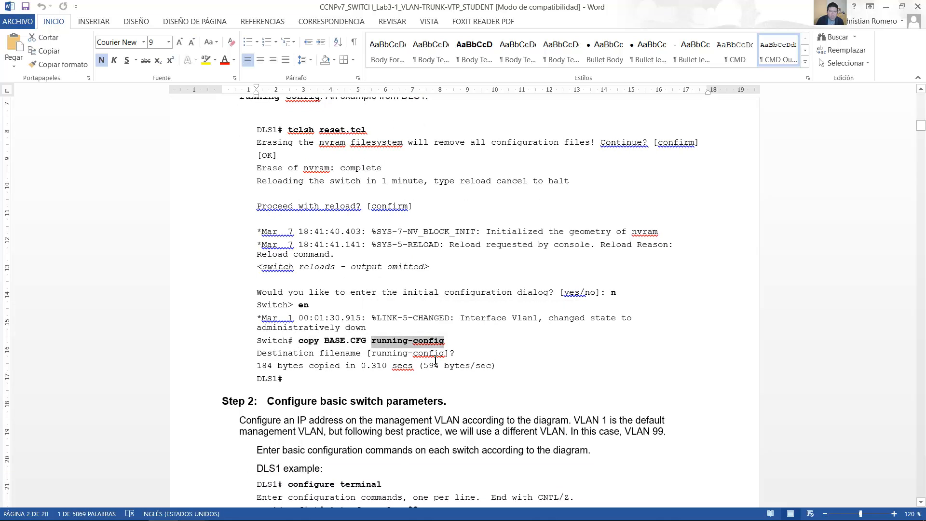
scroll(435, 360, "down", 5)
scroll(436, 360, "up", 8)
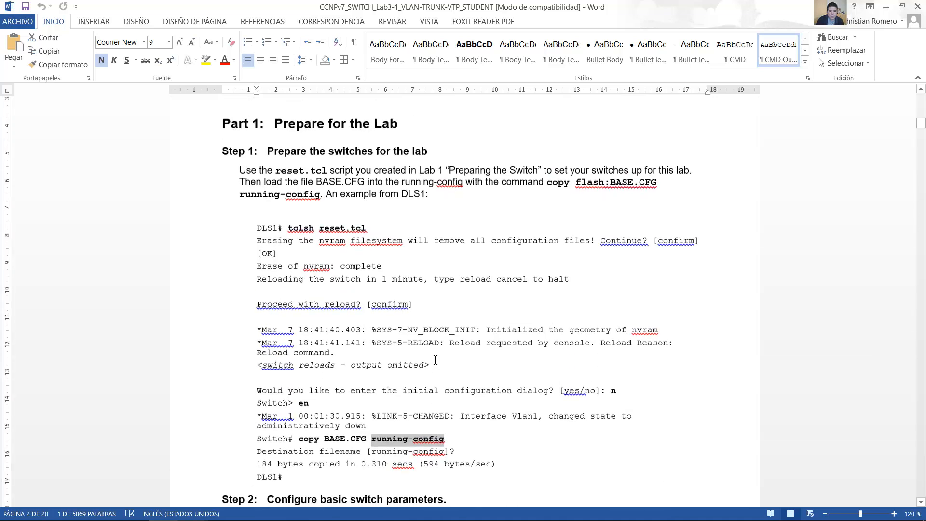
left_click_drag(493, 461, 272, 189)
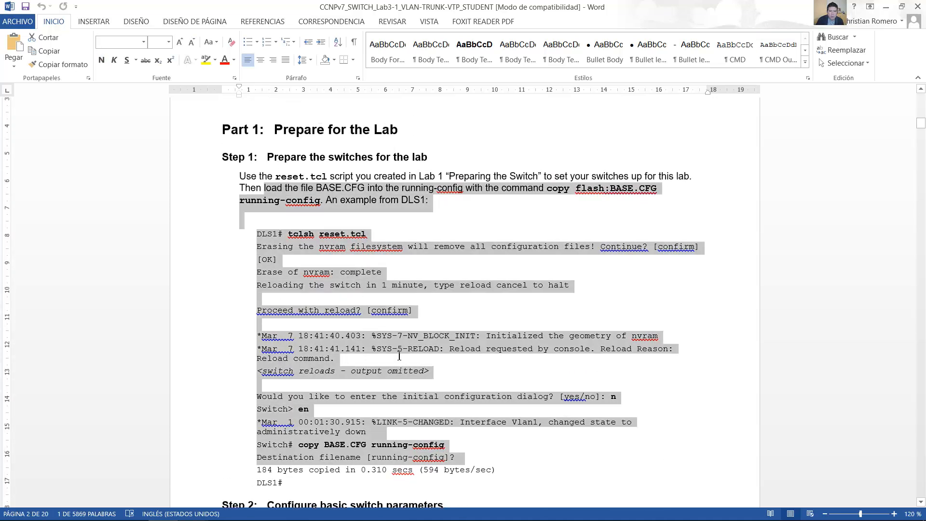
left_click(399, 356)
Step: Switch to the CCNPv7-SWITCH_SCRIPTS file in Notepad and examine the reset.tcl script under #ERASE-LOAD L3 SWITCH
mouse_move(400, 517)
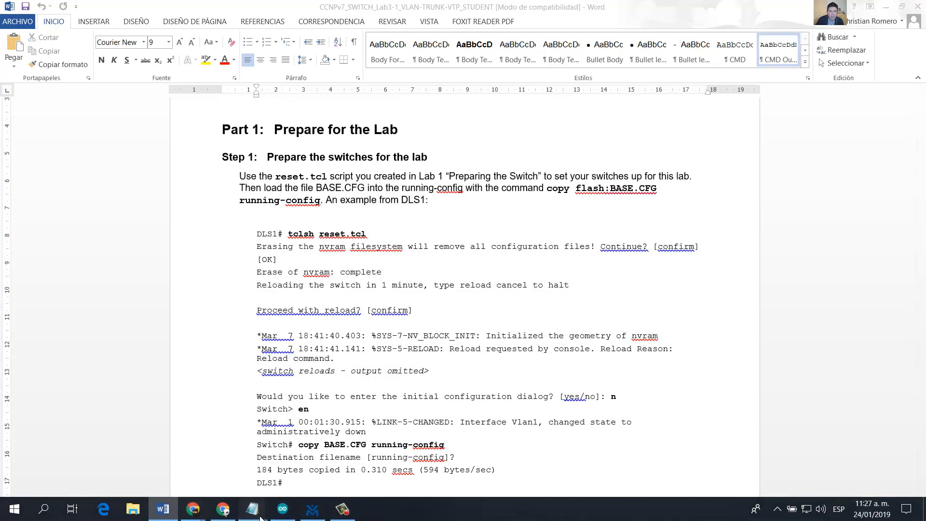
mouse_move(260, 517)
left_click(78, 452)
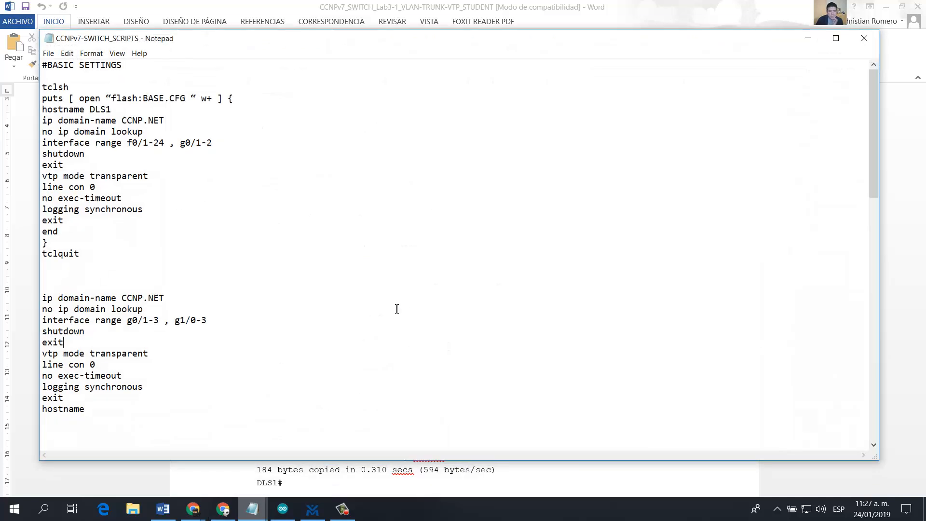
scroll(190, 204, "down", 8)
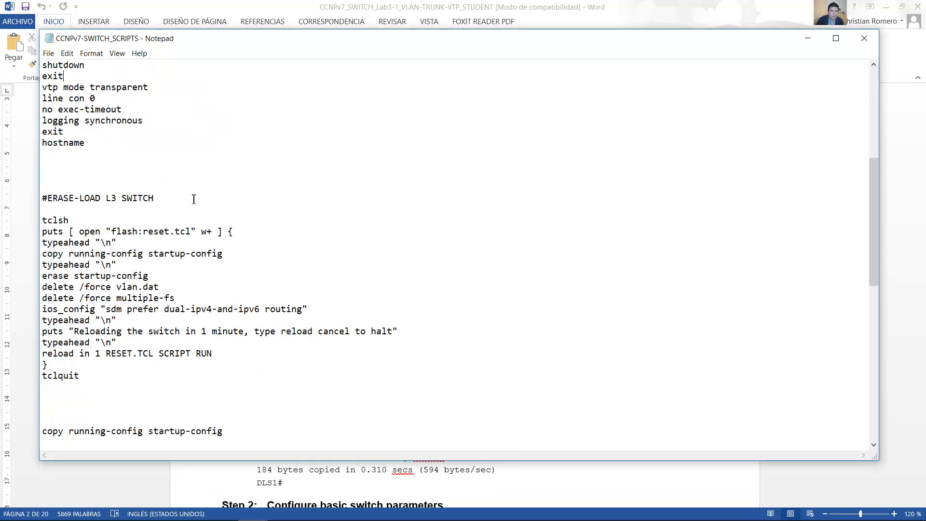
scroll(193, 199, "down", 2)
scroll(193, 199, "down", 1)
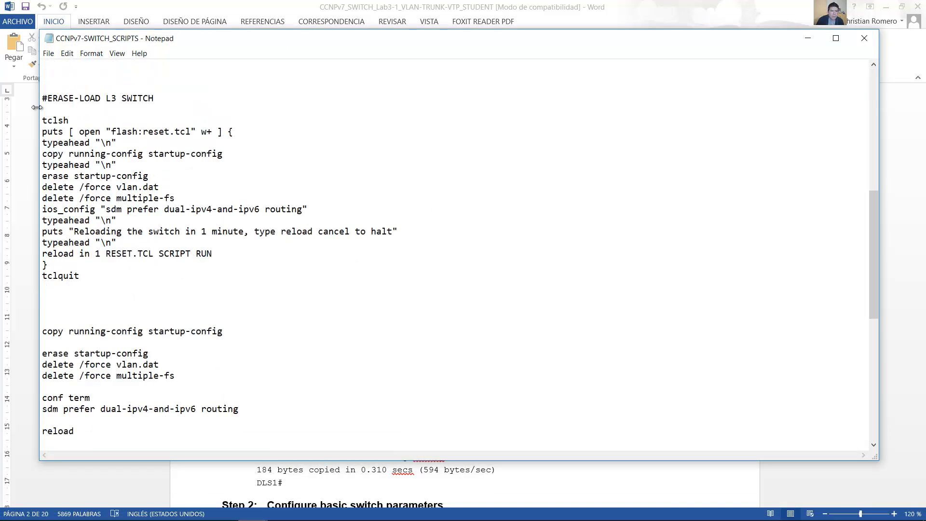
left_click_drag(45, 99, 162, 101)
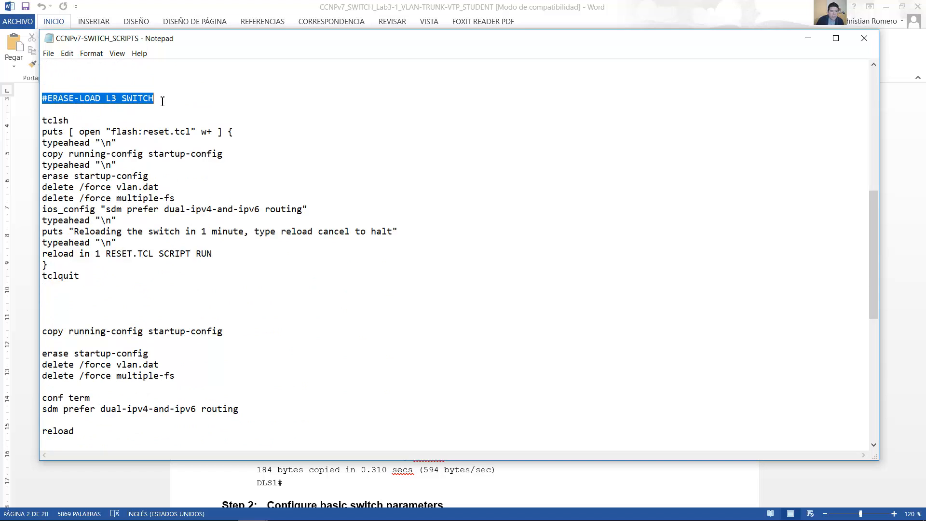
left_click(162, 101)
left_click_drag(45, 121, 108, 273)
Step: Compare the L3 switch's individual erase, sdm prefer and reload commands with the reset.tcl script above them
scroll(121, 269, "down", 2)
left_click_drag(42, 264, 111, 369)
left_click(103, 338)
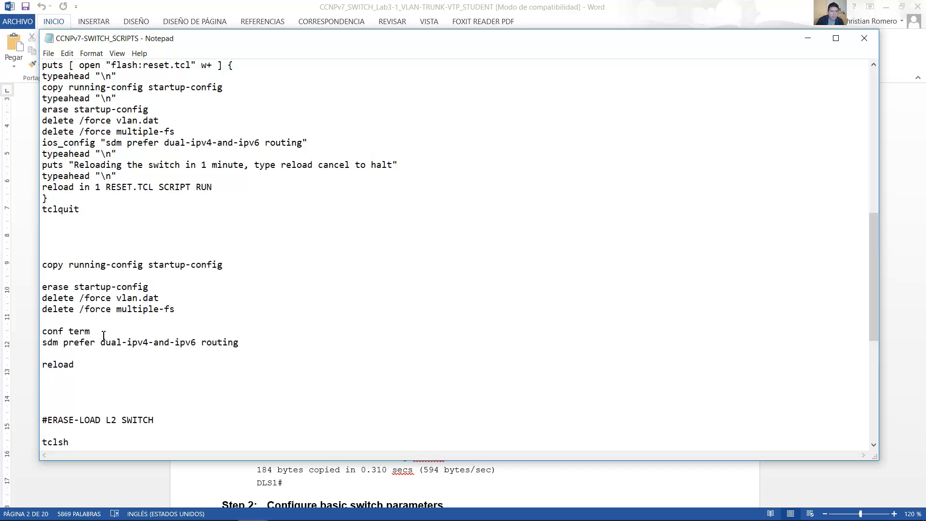
left_click_drag(47, 265, 95, 366)
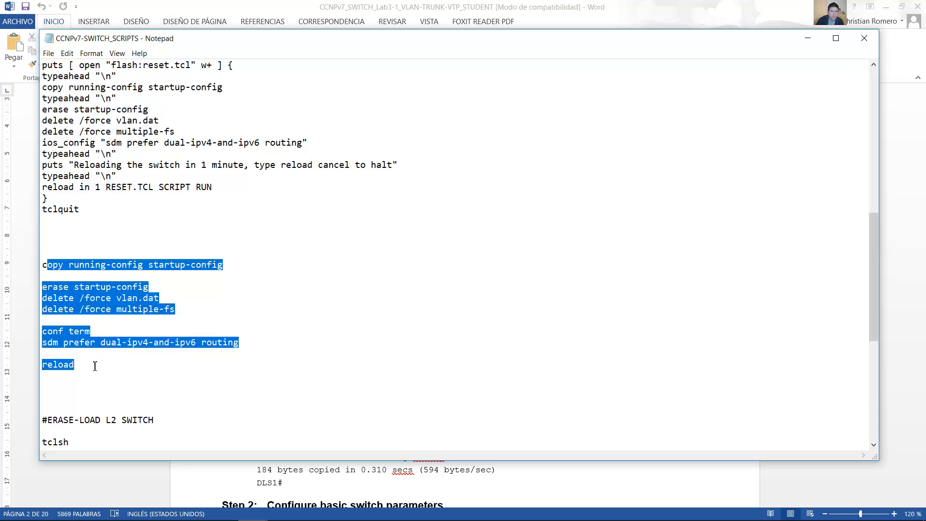
left_click(95, 365)
scroll(87, 352, "up", 1)
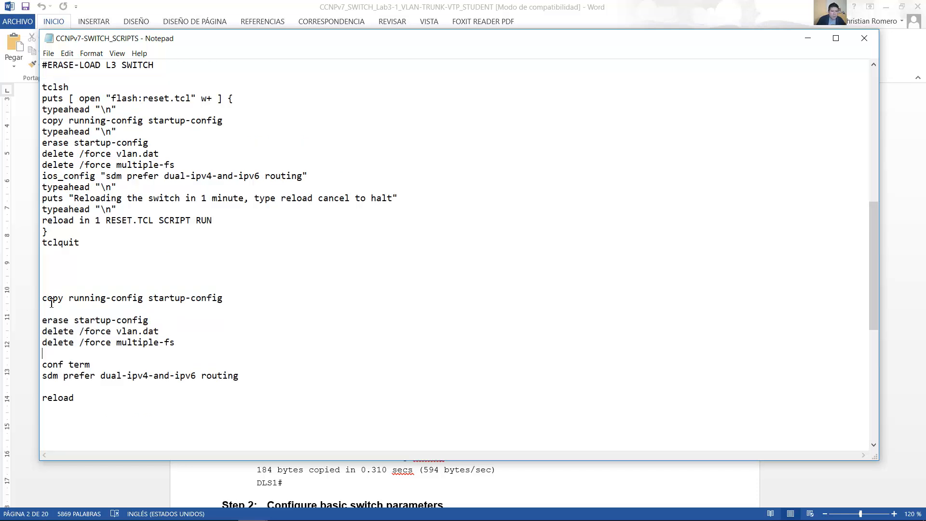
left_click_drag(45, 84, 86, 261)
left_click_drag(43, 298, 87, 398)
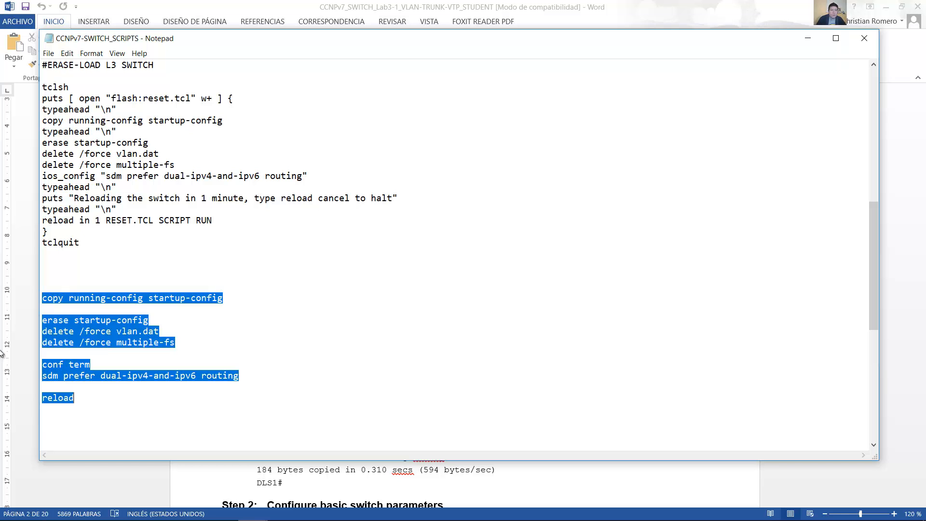
left_click(111, 334)
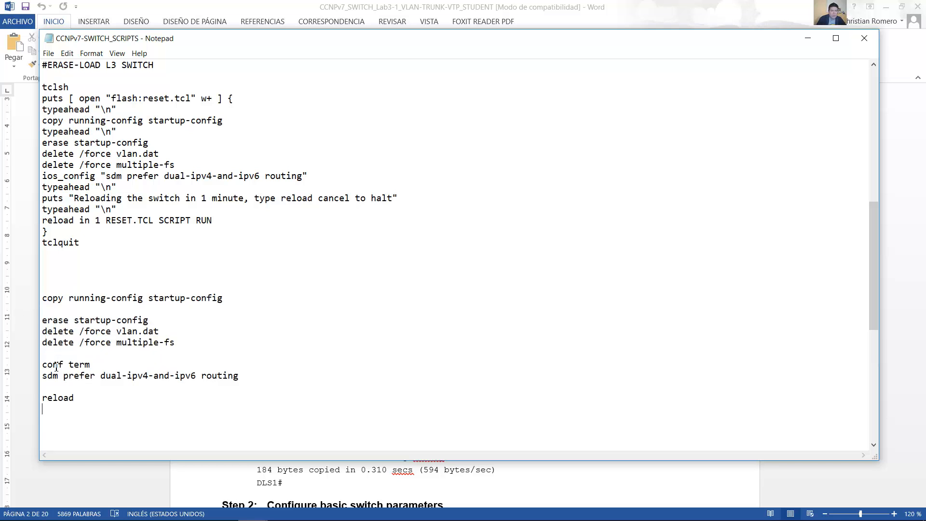
left_click(37, 298, "shift")
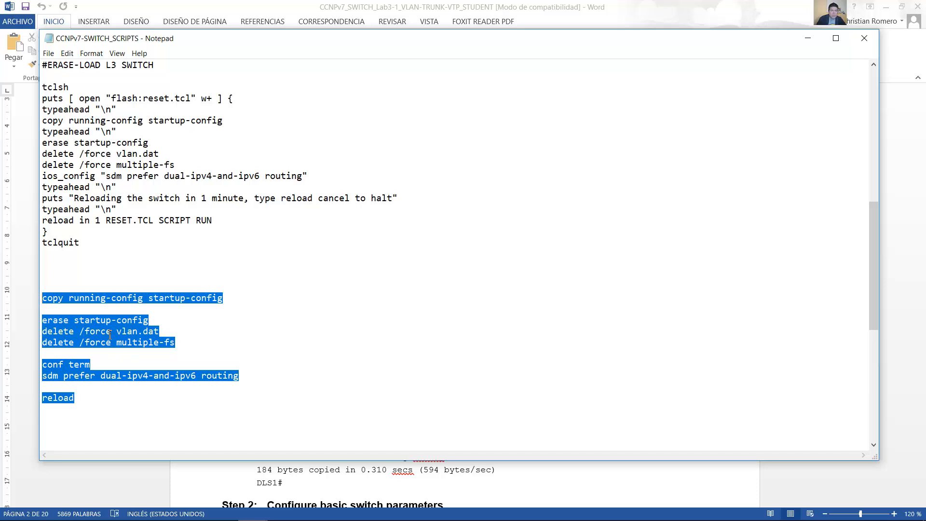
left_click_drag(121, 250, 38, 86)
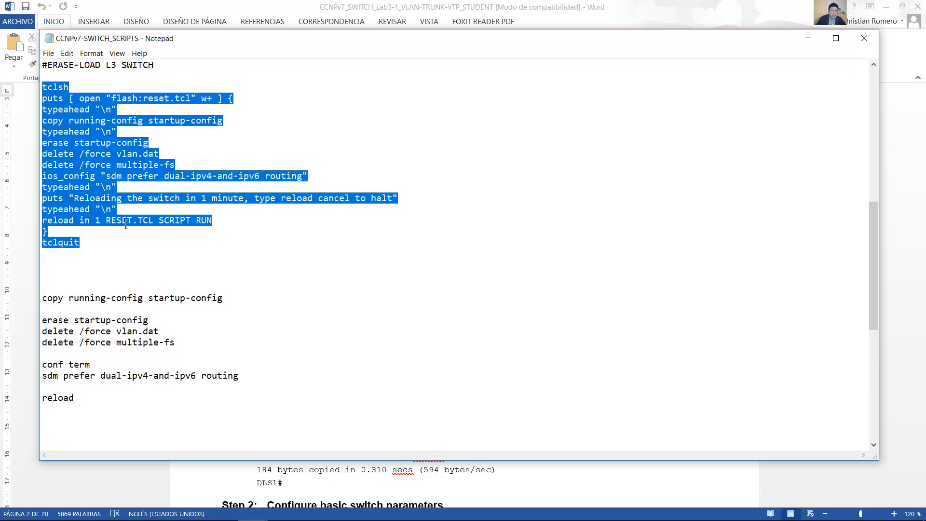
Step: Review the reset script and the individual commands under #ERASE-LOAD L2 SWITCH
scroll(153, 282, "down", 10)
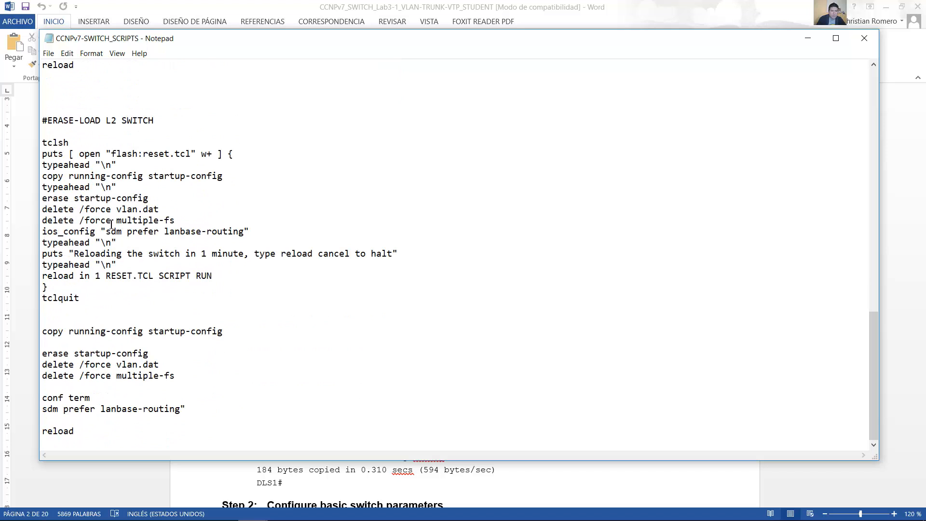
left_click_drag(47, 142, 146, 433)
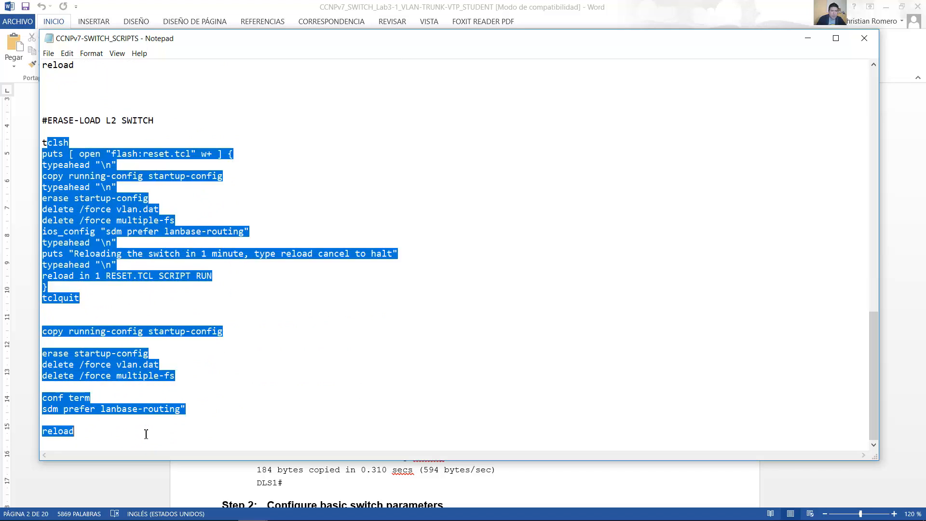
left_click(213, 345)
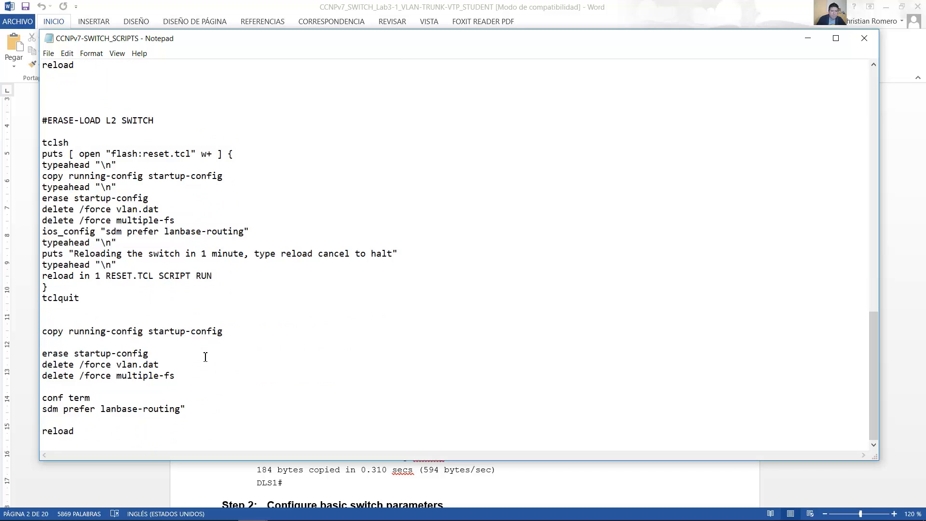
Step: Examine the tclsh script under #BASIC SETTINGS that creates the BASE.CFG file
scroll(205, 357, "up", 10)
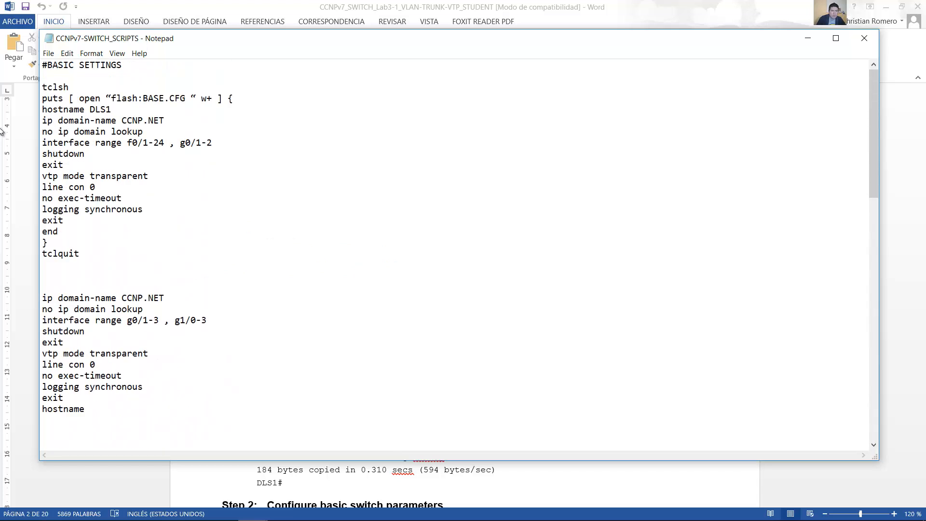
left_click_drag(46, 66, 123, 66)
left_click_drag(80, 255, 50, 77)
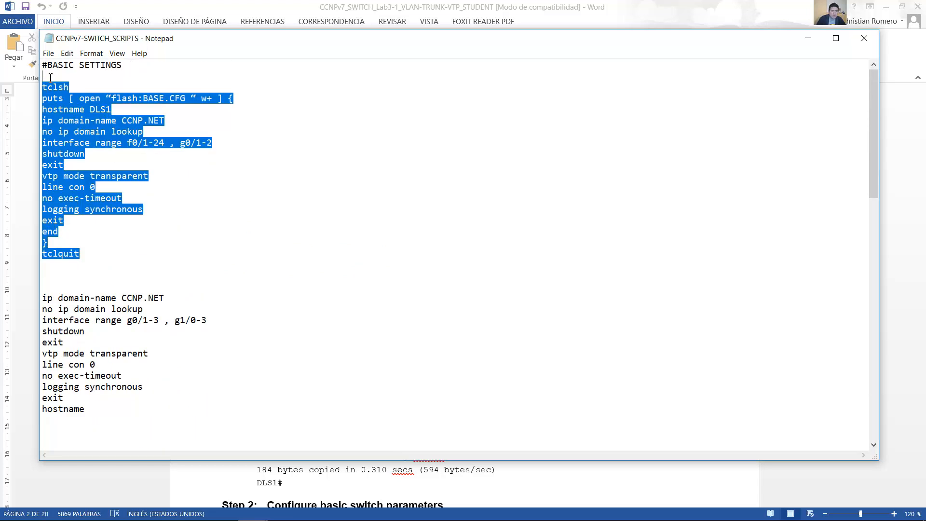
left_click(81, 74)
left_click_drag(149, 67, 87, 259)
Step: Review the individual basic settings commands, including domain lookup and interface shutdown, and switch back to the Lab3-1 topology in VM Maestro
left_click_drag(47, 301, 122, 422)
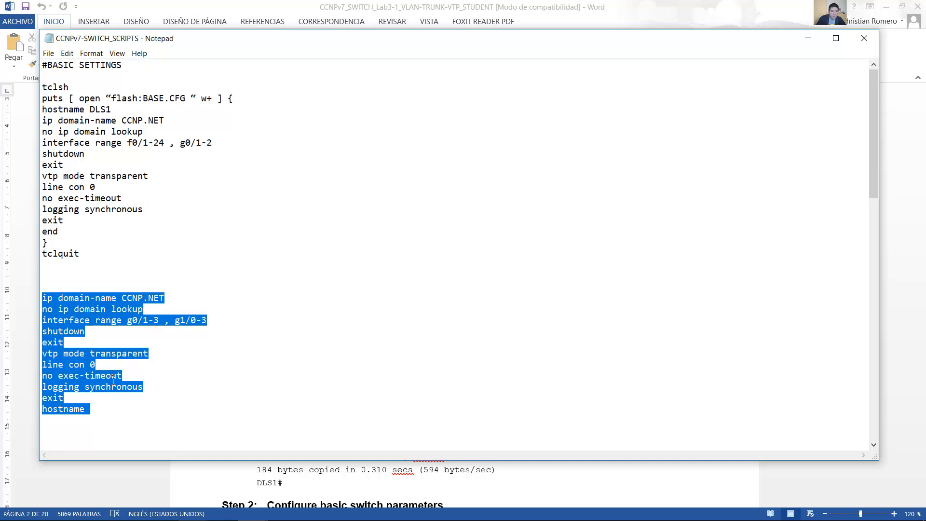
left_click(131, 354)
left_click_drag(43, 299, 145, 309)
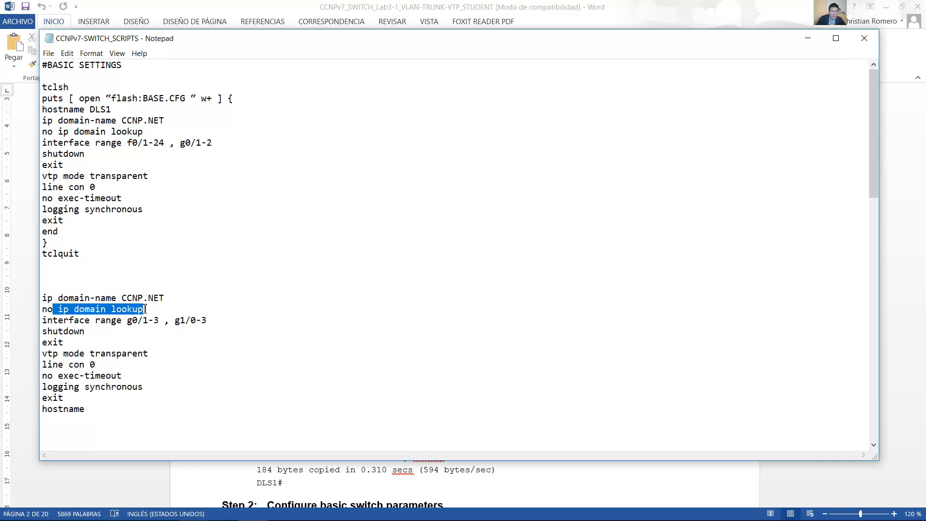
left_click_drag(47, 321, 175, 320)
left_click_drag(44, 333, 99, 334)
left_click(98, 318)
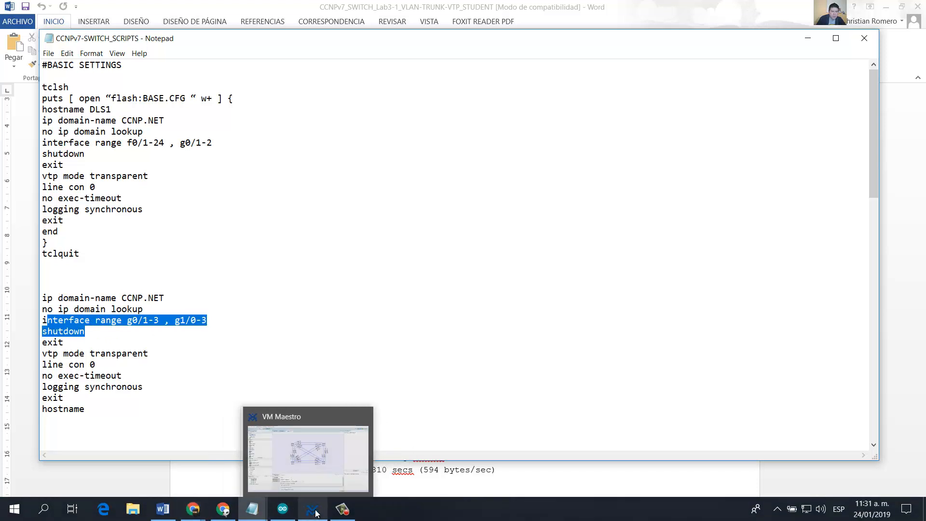
left_click(317, 512)
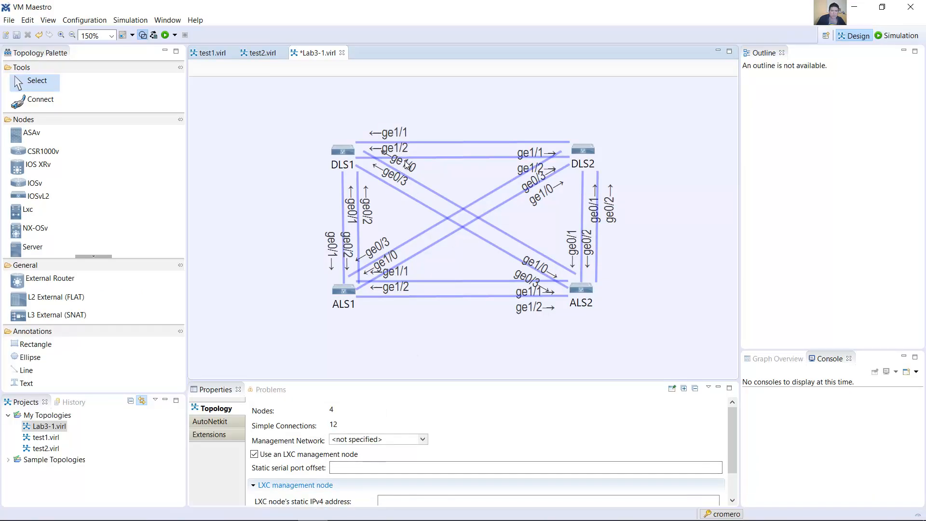
Step: Show DLS1's interfaces in the topology and compare them with the interface shutdown lines in the CCNPv7-SWITCH_SCRIPTS file
double_click(342, 152)
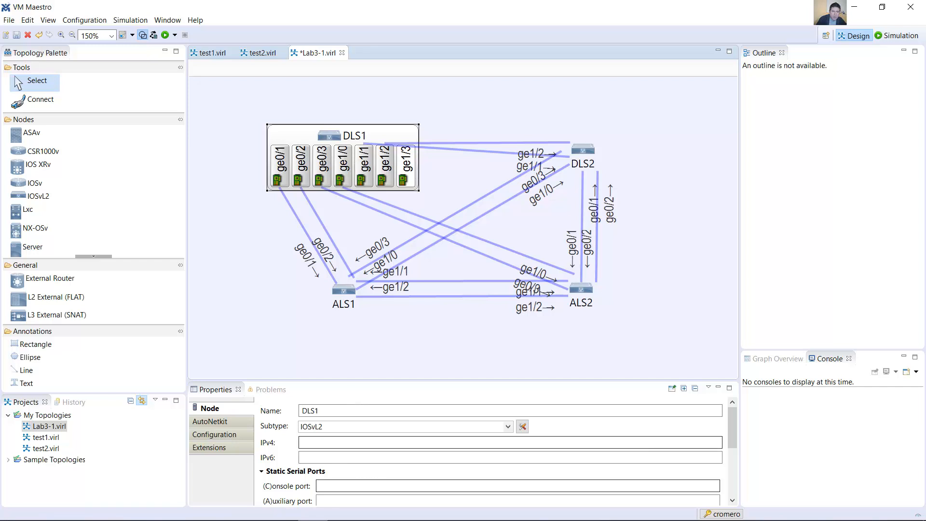
mouse_move(252, 508)
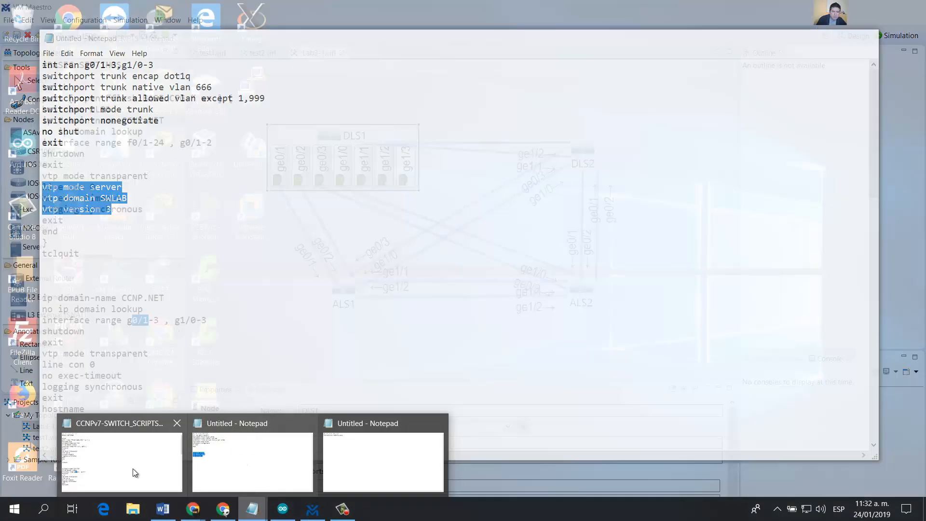
left_click(133, 467)
left_click_drag(85, 331, 151, 357)
left_click(57, 342)
double_click(57, 343)
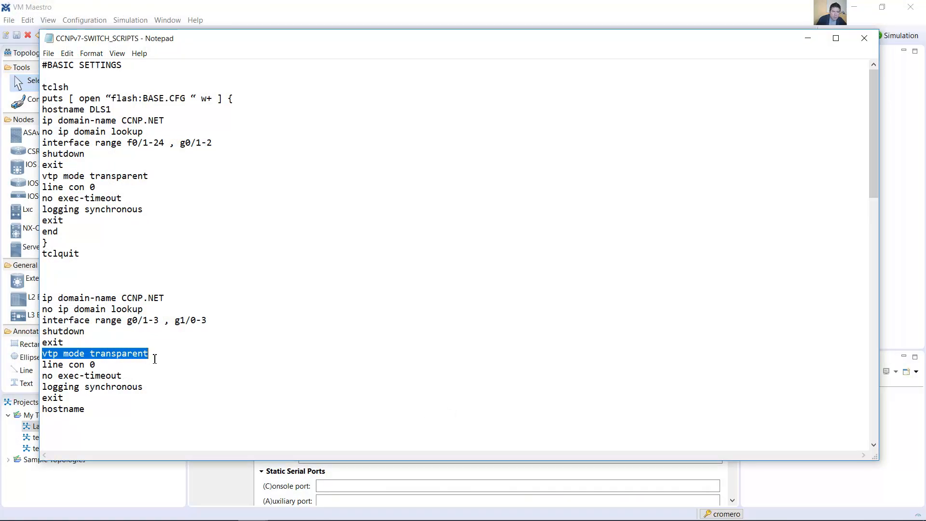
Step: Review the console line and hostname commands, select the block from ip domain-name to hostname, and return to VM Maestro
mouse_move(47, 365)
left_mouse_down()
mouse_move(62, 397)
mouse_move(145, 390)
mouse_move(43, 377)
left_mouse_up()
left_click(132, 387)
left_click(97, 410)
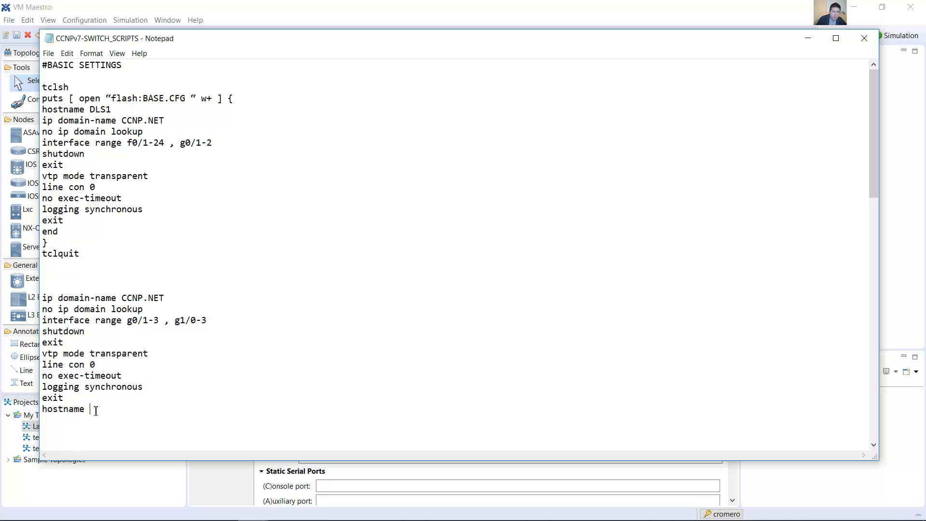
left_click_drag(91, 409, 42, 297)
key("alt+Tab")
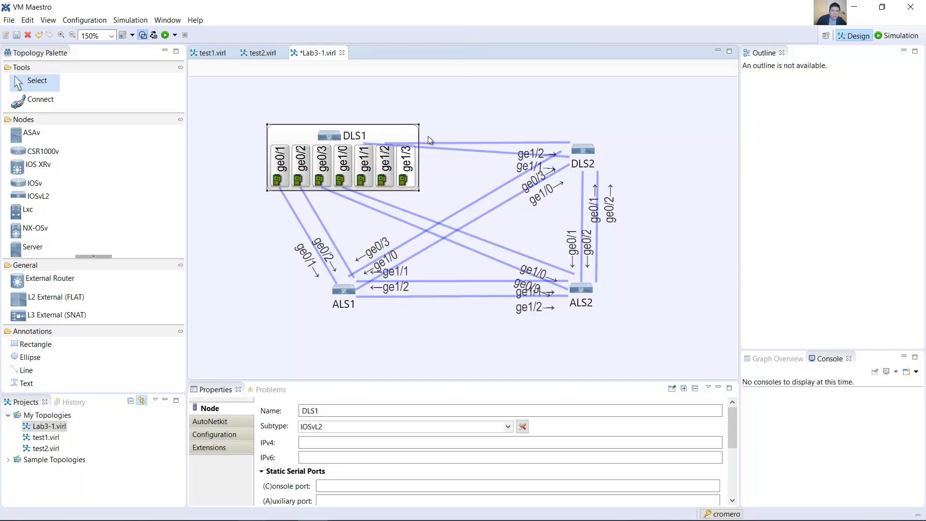
Step: Inspect DLS2's interfaces in the topology and collapse the expanded DLS1 and DLS2 nodes
double_click(578, 150)
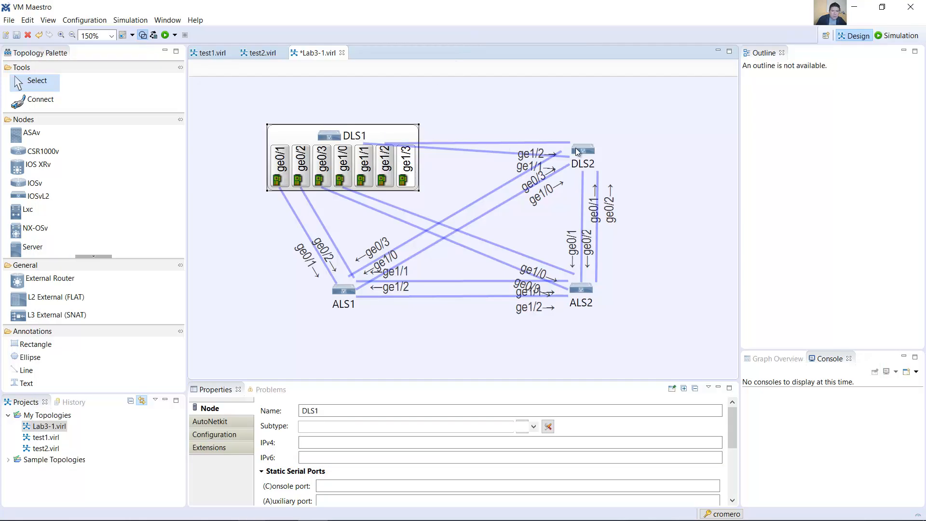
double_click(389, 140)
double_click(533, 131)
Step: Launch the Lab3-1 simulation, open it in the Simulation perspective and give the topology pane more height
left_click(165, 35)
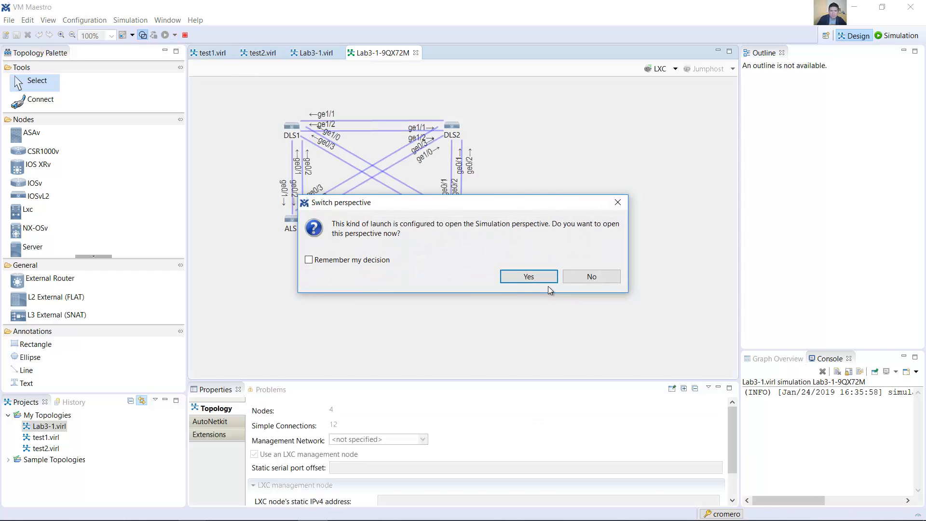
left_click(532, 275)
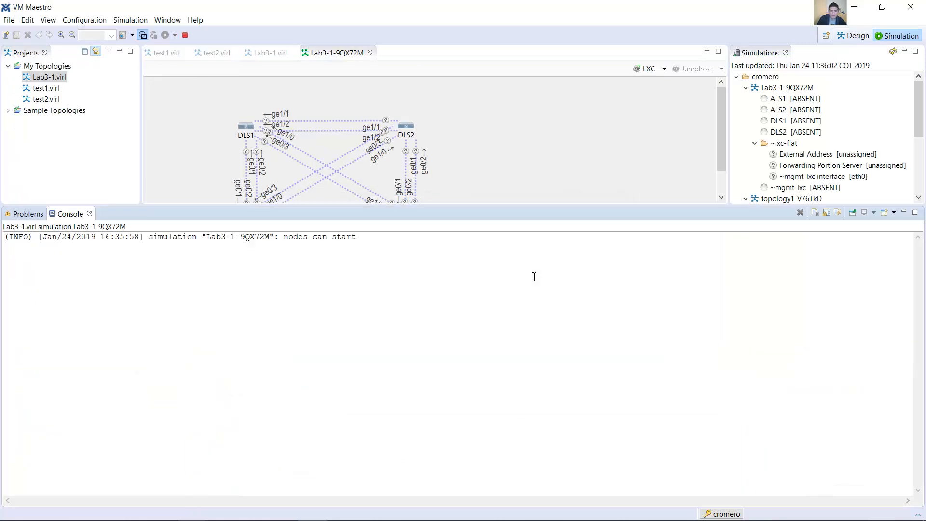
left_click(61, 35)
left_click_drag(535, 216, 536, 308)
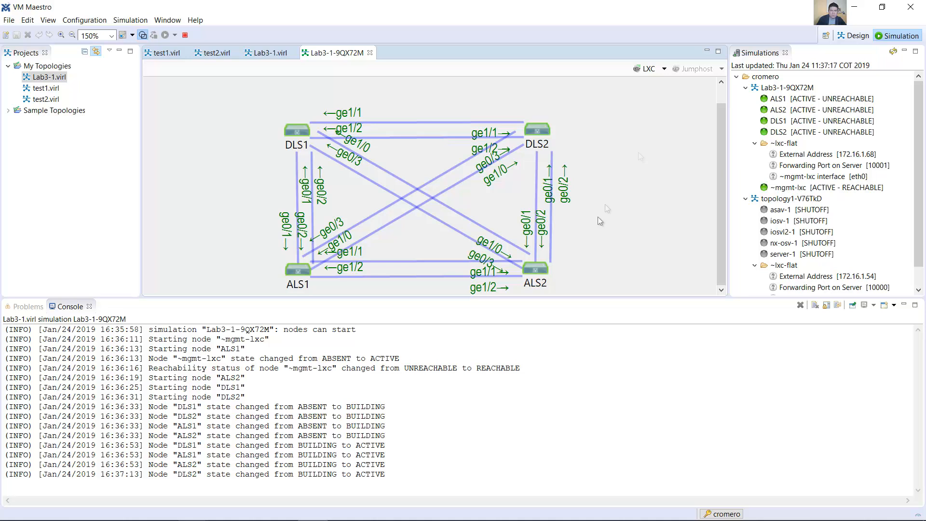
Step: Glance at the lab guide in Word and select all four switches in the running Lab3-1 simulation
left_click(163, 508)
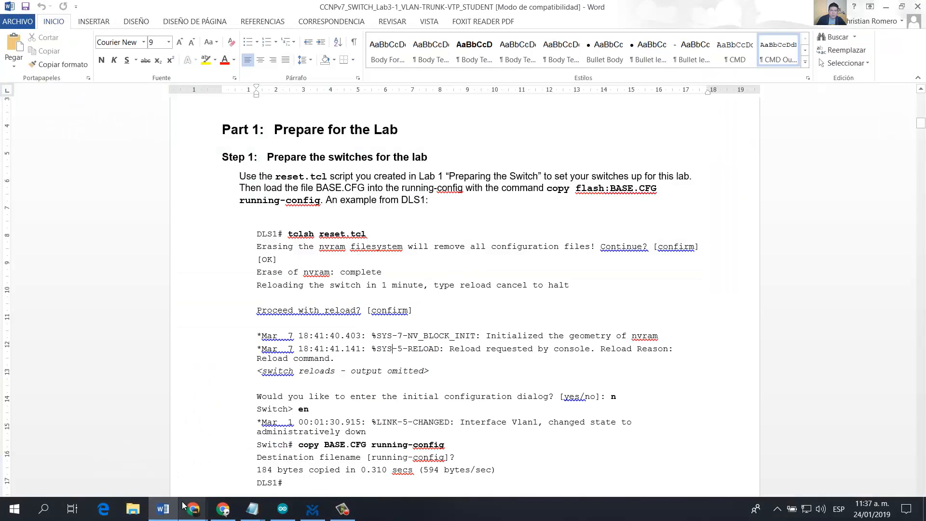
left_click(168, 513)
left_click_drag(614, 95, 247, 299)
left_click_drag(285, 257, 286, 260)
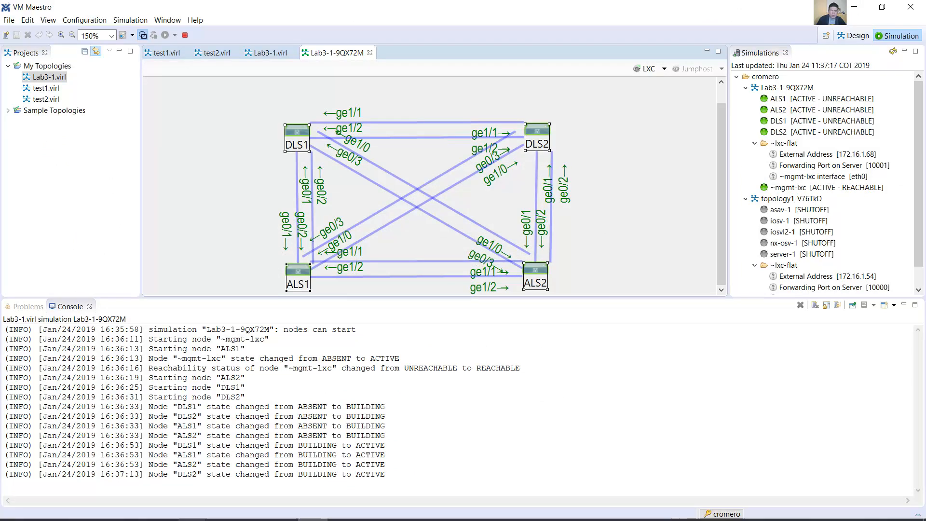
Step: Switch to the lab guide in Word and read the management VLAN instructions under Step 2, Configure basic switch parameters
left_click(163, 511)
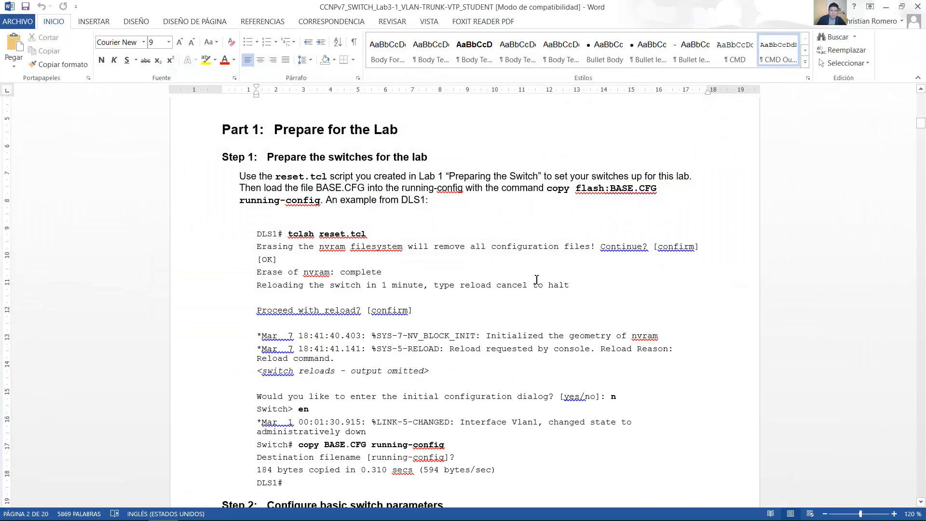
scroll(545, 290, "down", 8)
scroll(547, 285, "up", 1)
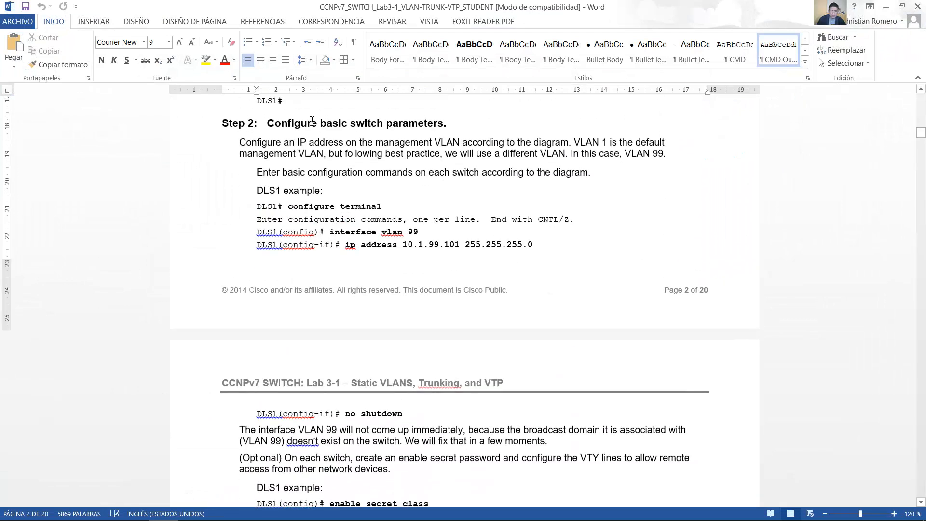
left_click_drag(268, 124, 436, 127)
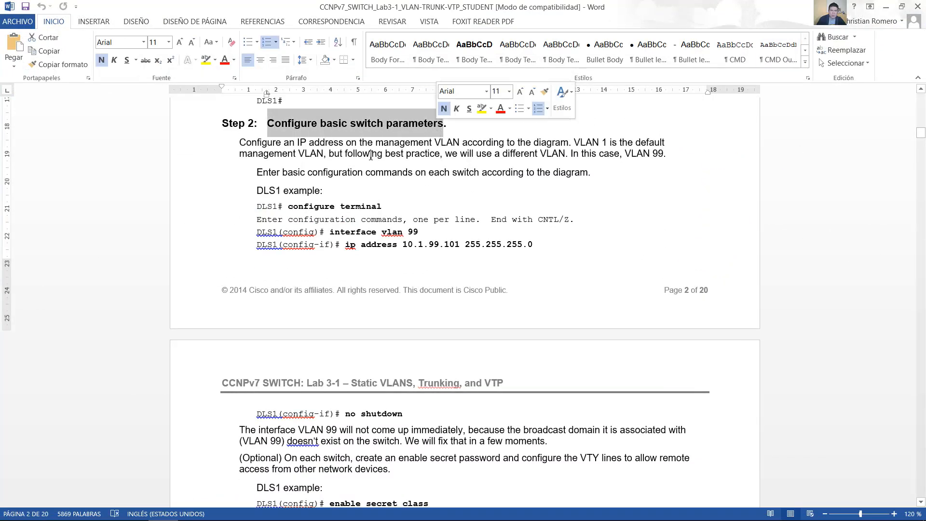
left_click_drag(240, 142, 553, 143)
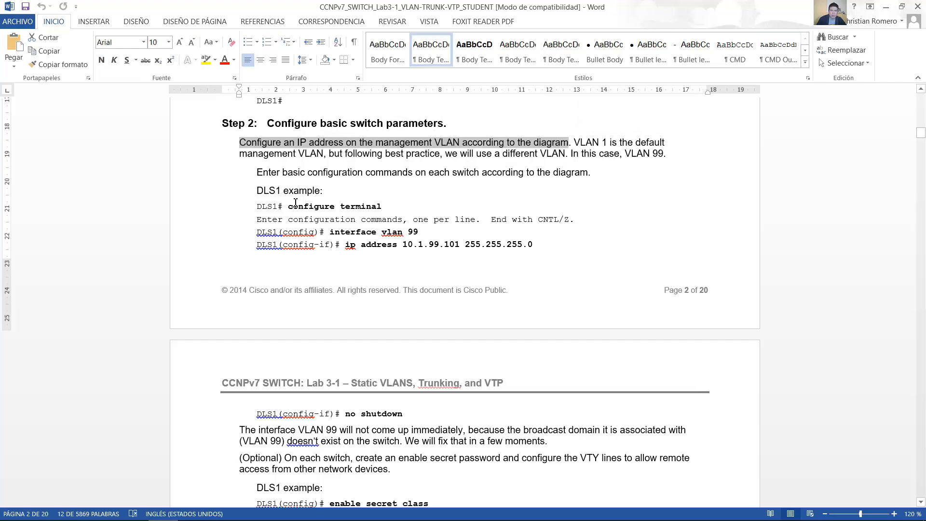
left_click_drag(257, 190, 328, 188)
Step: Review the guide's DLS1 example commands for interface vlan 99, ip address and no shutdown, and check the lab topology diagram
scroll(426, 206, "down", 1)
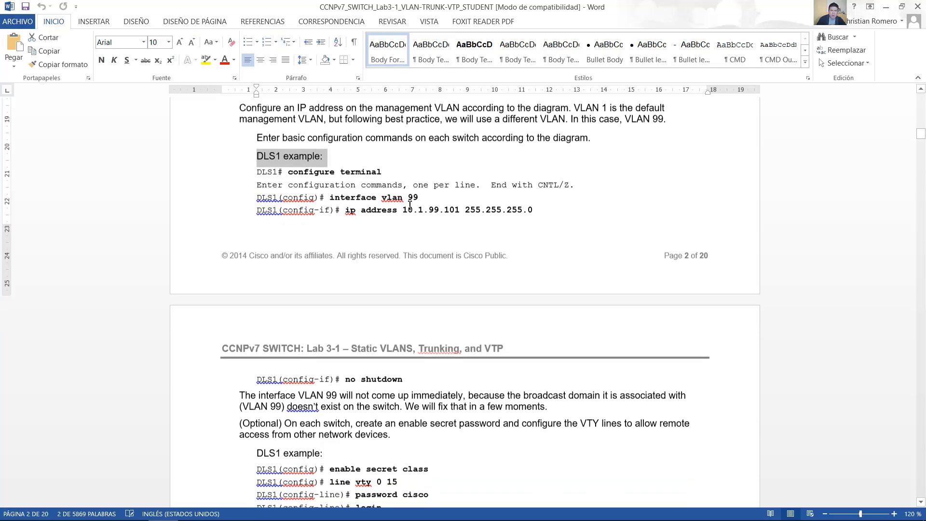
left_click_drag(345, 200, 418, 198)
left_click_drag(347, 212, 495, 246)
left_click_drag(395, 381, 345, 381)
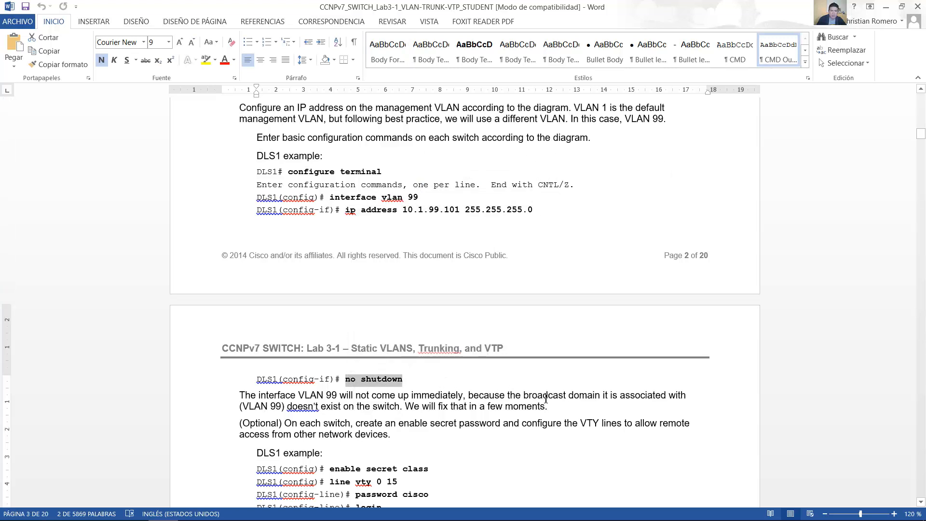
scroll(547, 399, "up", 15)
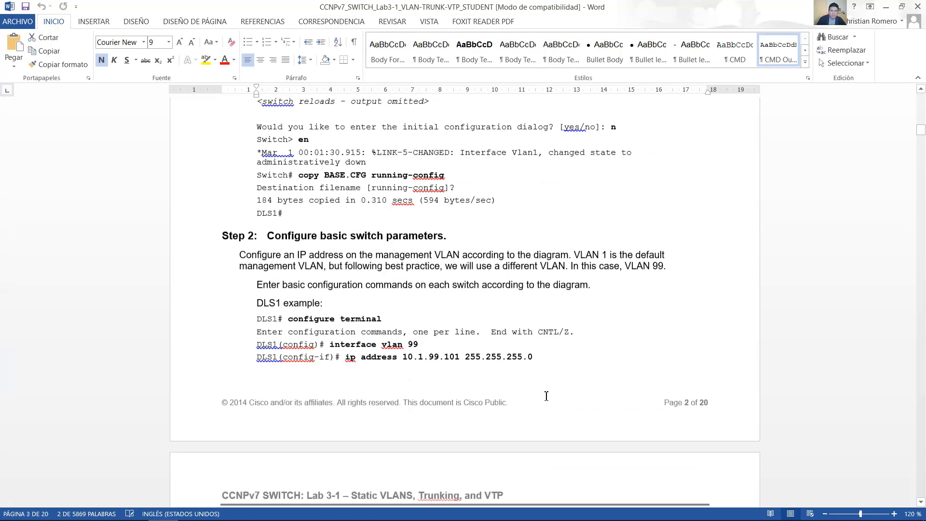
scroll(551, 395, "up", 12)
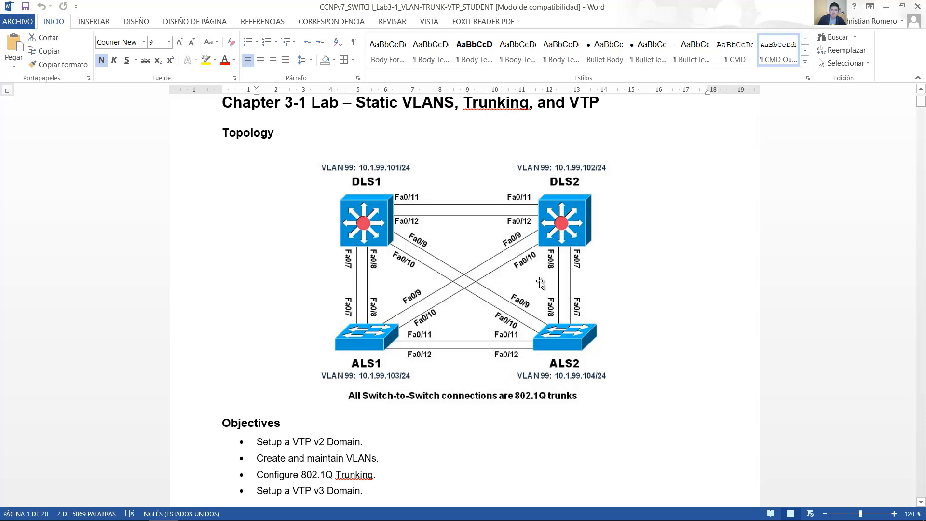
Step: In VM Maestro, open Telnet sessions to all four nodes' console ports and activate the DLS1 console prompt
key("alt+Tab")
right_click(296, 131)
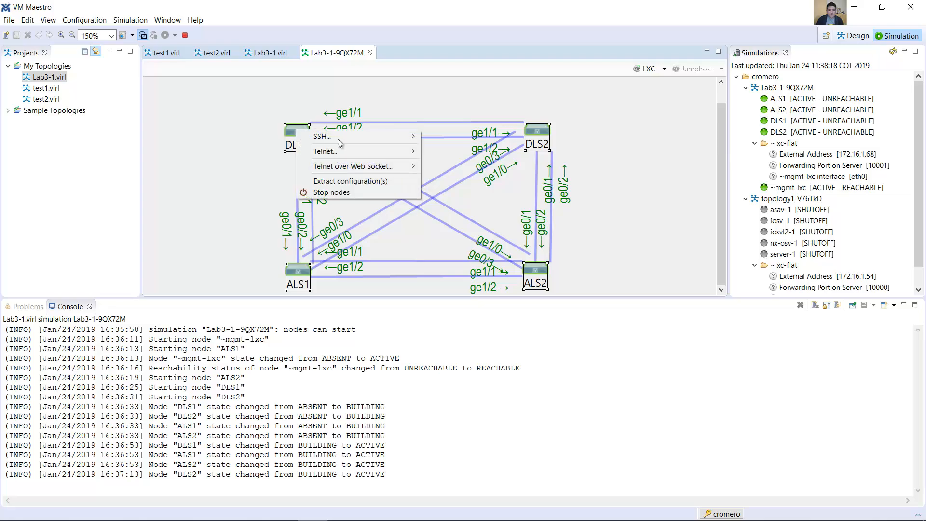
mouse_move(398, 152)
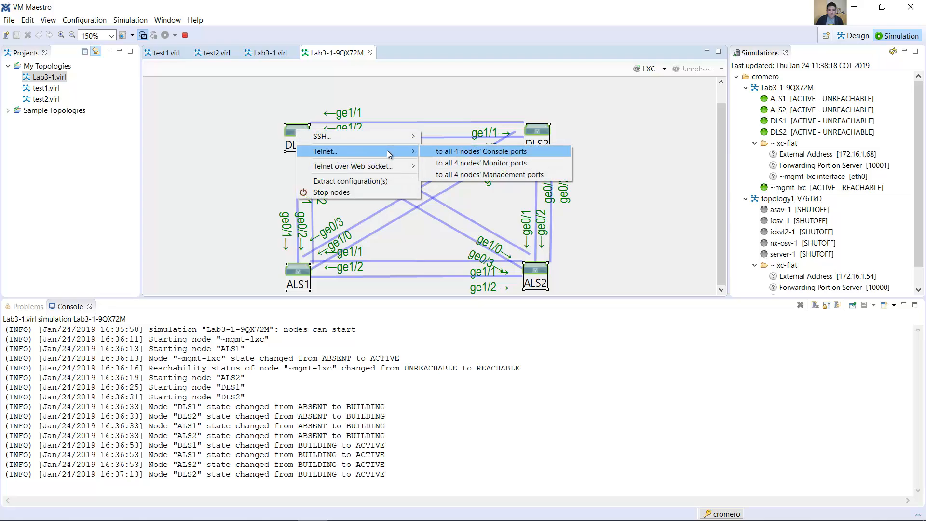
left_click(465, 152)
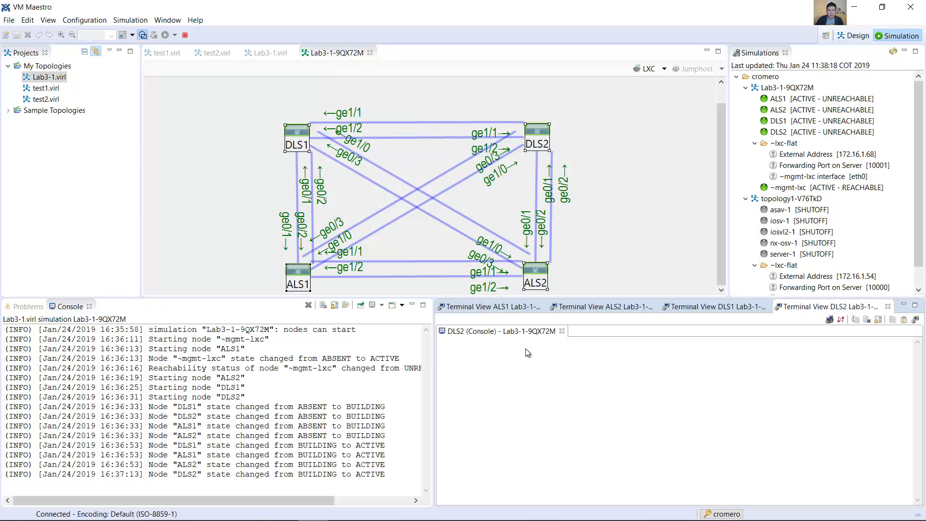
left_click(703, 310)
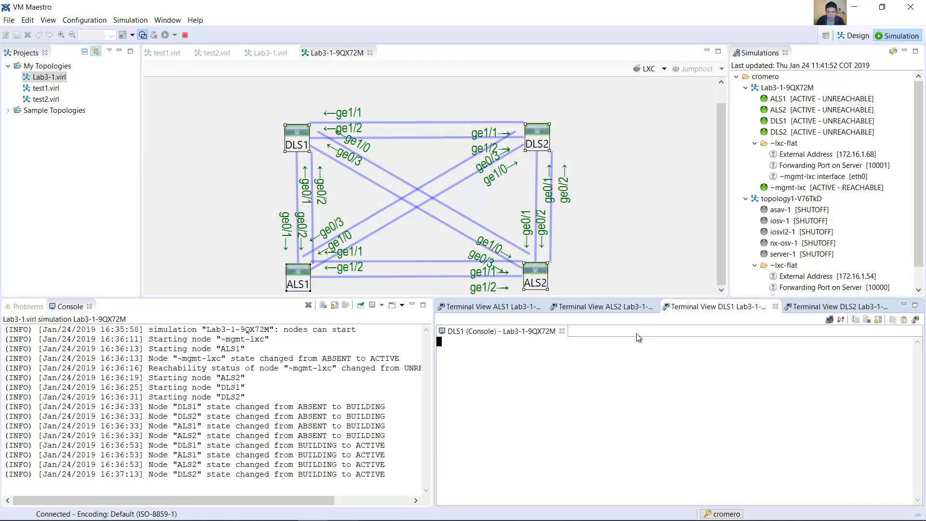
key("Return")
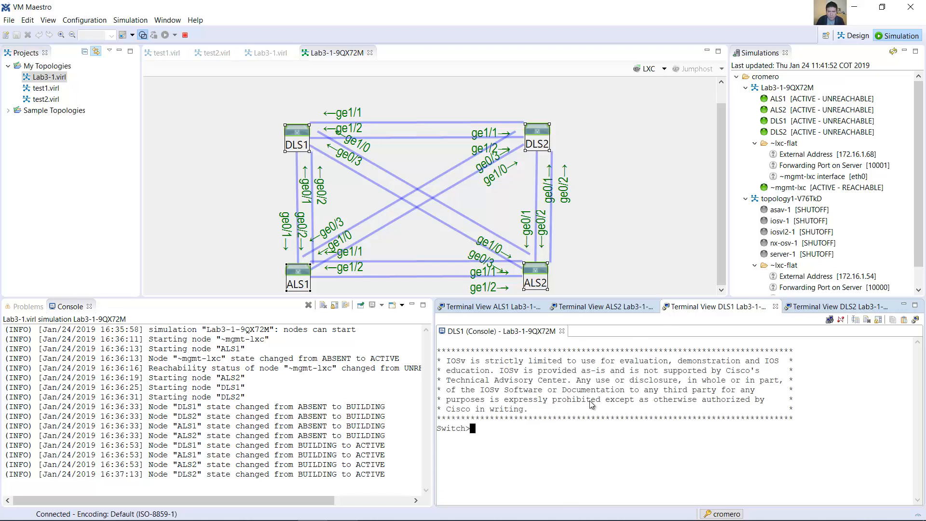
Step: Enter global configuration mode on DLS1 with the enable and conf term commands
type("enable")
key("Return")
type("conf term")
key("Return")
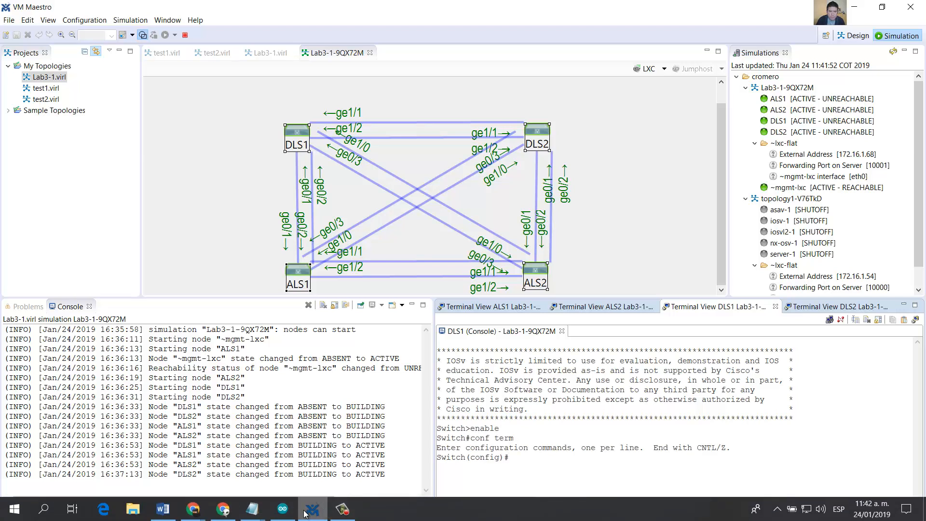
Step: Copy the selected basic settings commands, from ip domain-name to hostname, out of the switch scripts file in Notepad
mouse_move(253, 508)
left_click(153, 459)
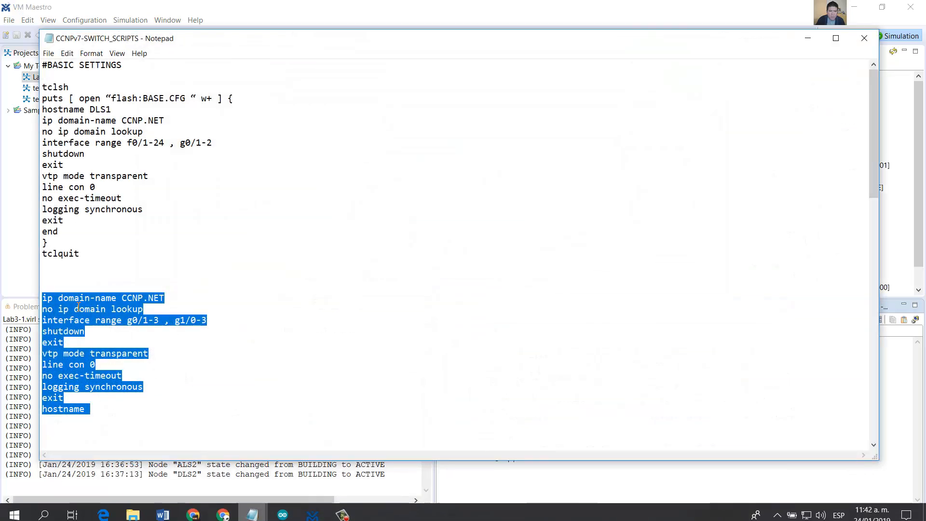
right_click(75, 305)
left_click(122, 337)
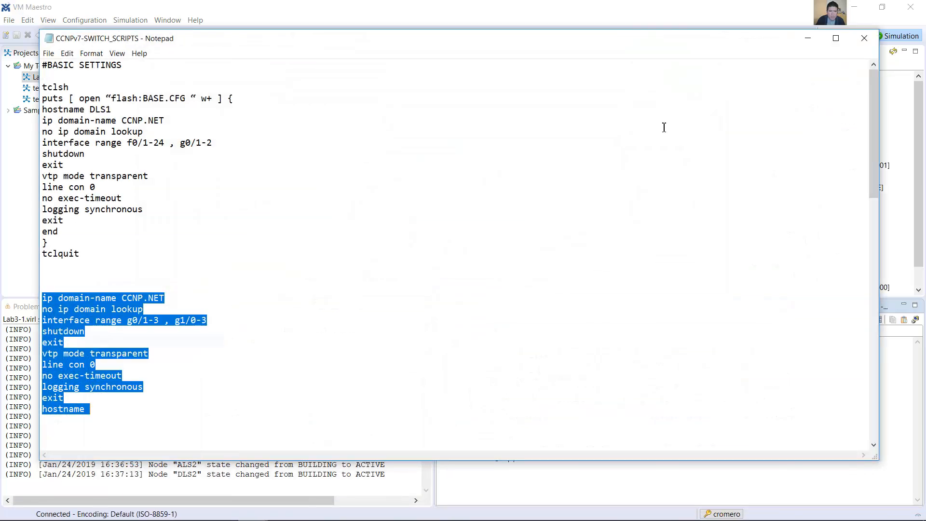
left_click(808, 38)
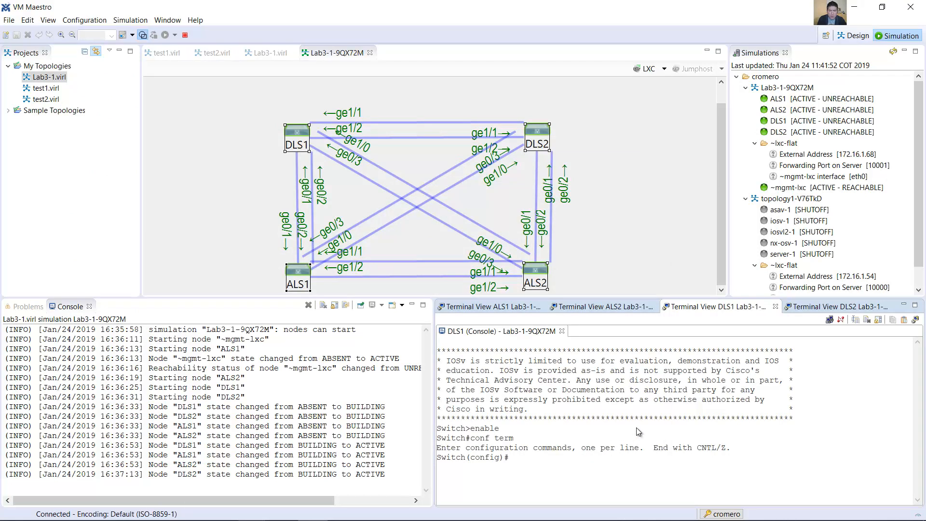
Step: Display DLS1's running configuration with do show run and page through to the GigabitEthernet interfaces
type("do show run")
key("Return")
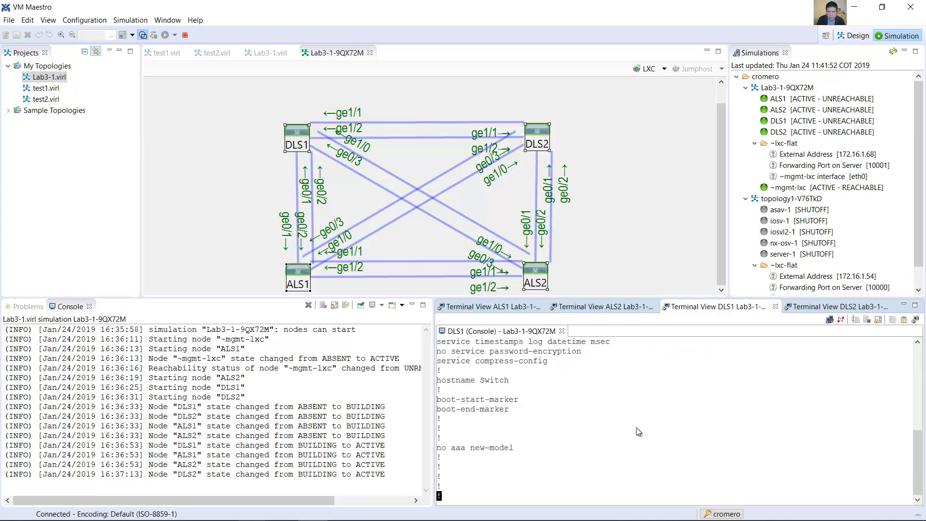
key("space")
key("space")
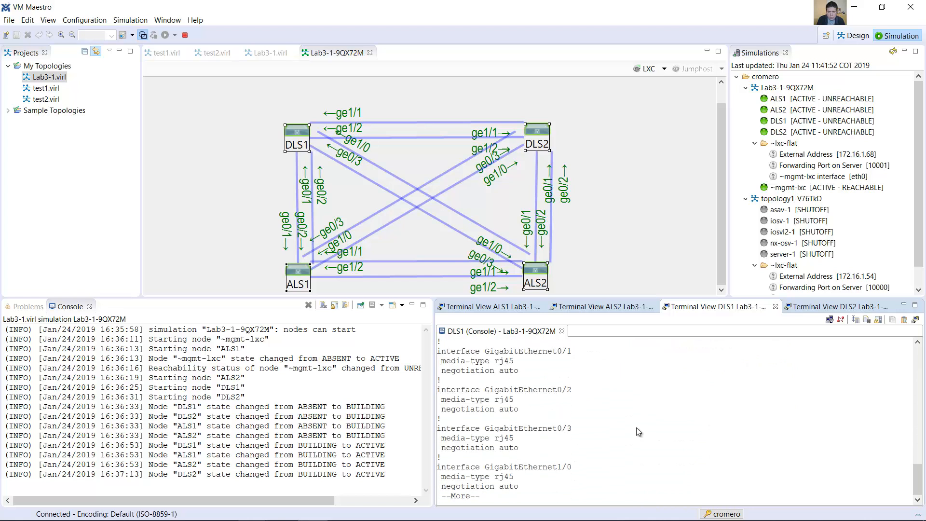
Step: Examine GigabitEthernet0/0 through GigabitEthernet1/3 in DLS1's running configuration and return to the switch scripts file in Notepad
scroll(550, 375, "up", 3)
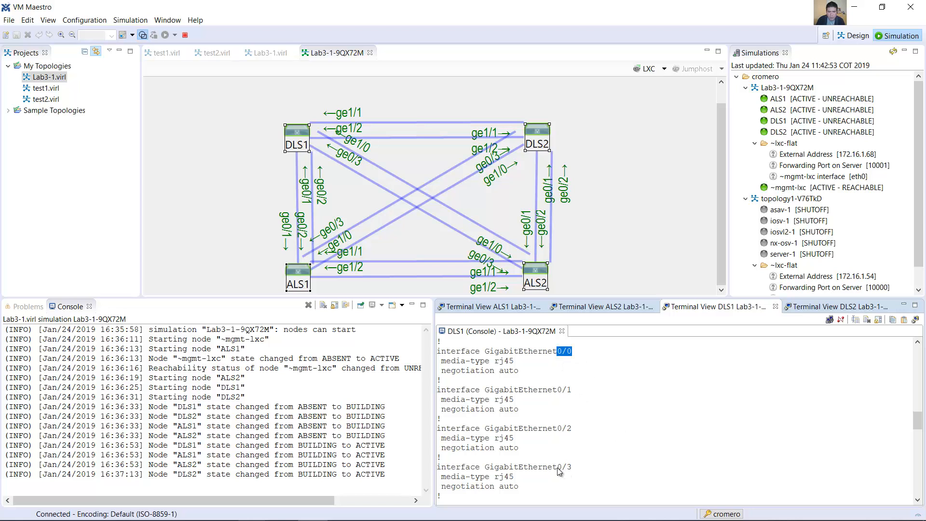
left_click_drag(552, 467, 573, 468)
scroll(574, 470, "down", 4)
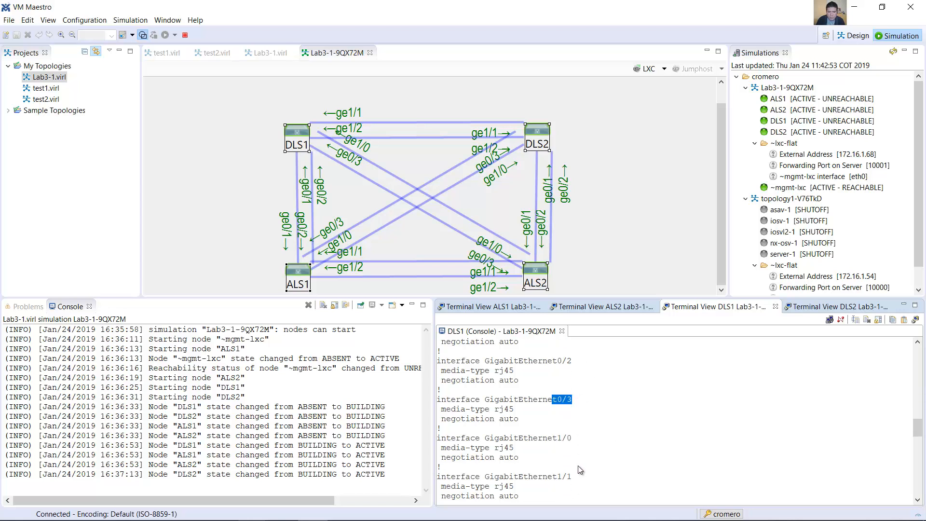
scroll(578, 462, "down", 1)
left_click_drag(557, 477, 571, 476)
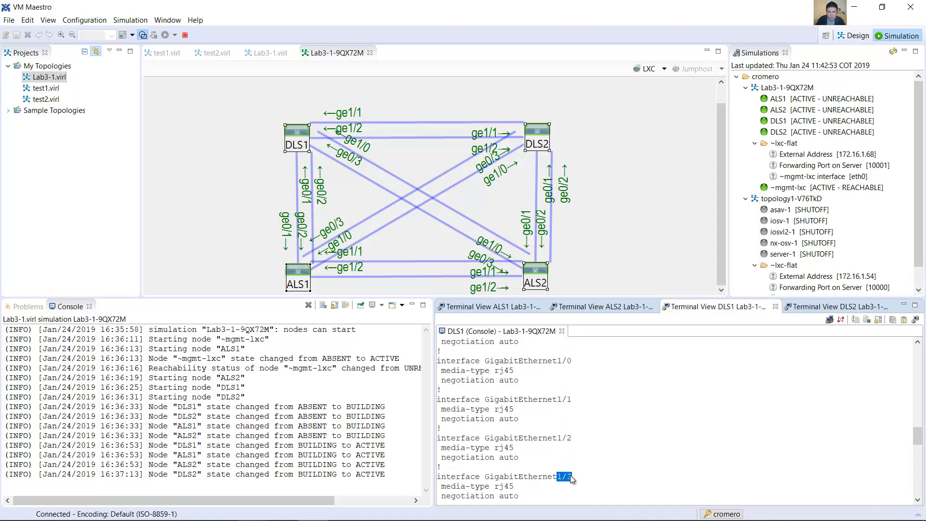
scroll(585, 462, "down", 3)
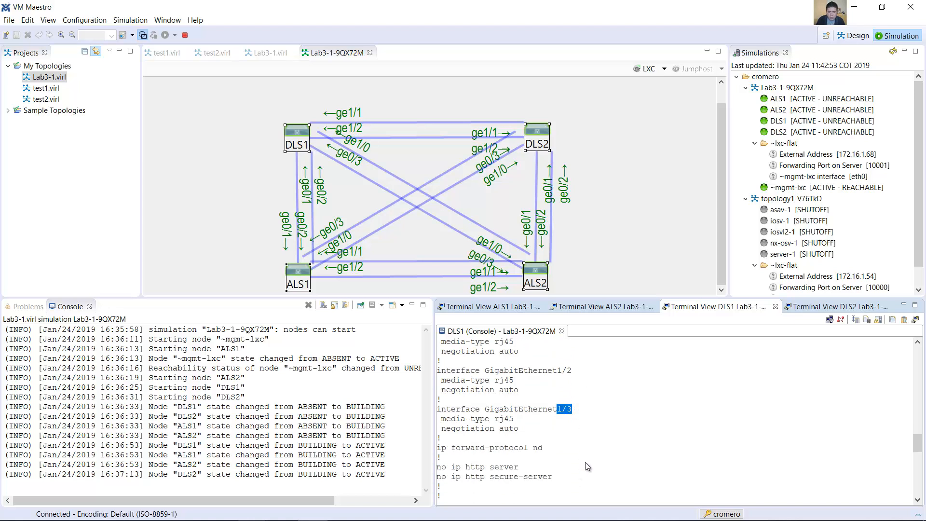
mouse_move(251, 507)
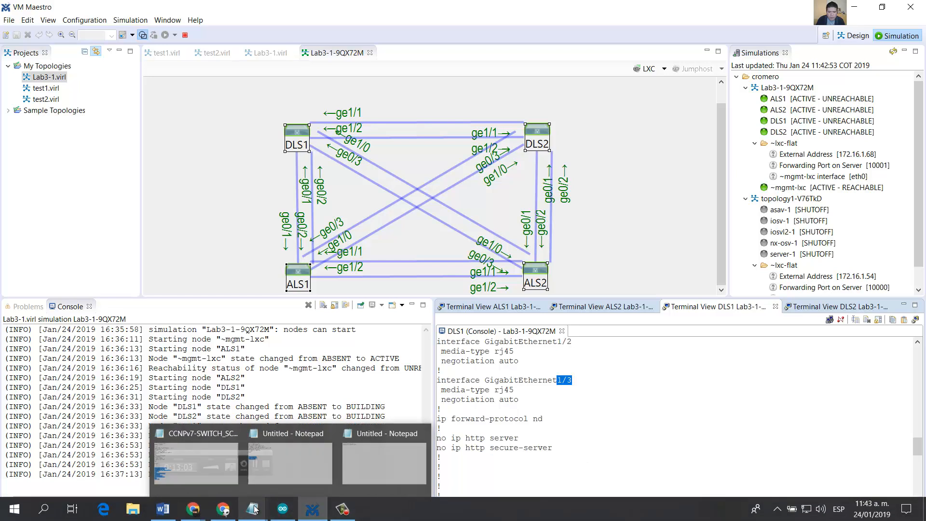
left_click(148, 459)
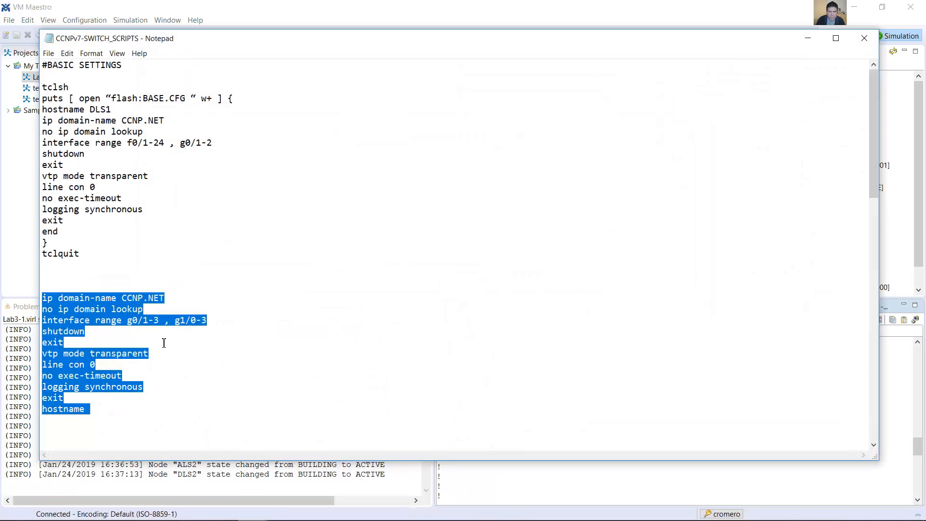
Step: Change the interface range line in the lower basic settings block to g0/0-3 , g1/0-3
left_click(164, 343)
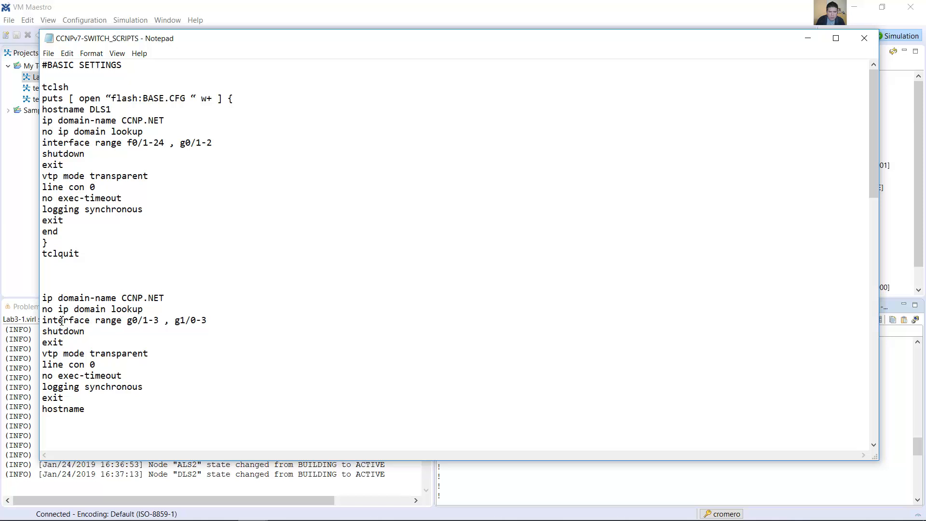
left_click_drag(43, 321, 87, 330)
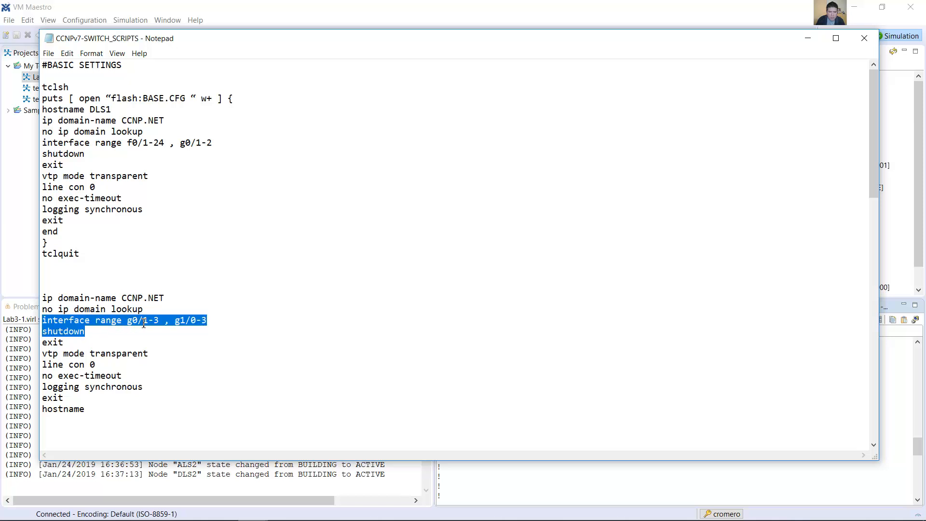
left_click(143, 322)
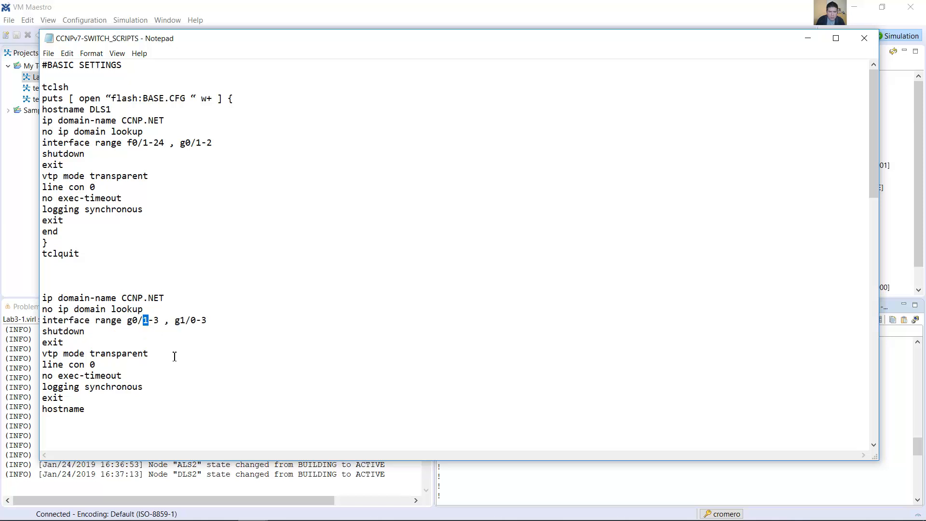
type("0")
left_click_drag(210, 320, 180, 321)
left_click(191, 321)
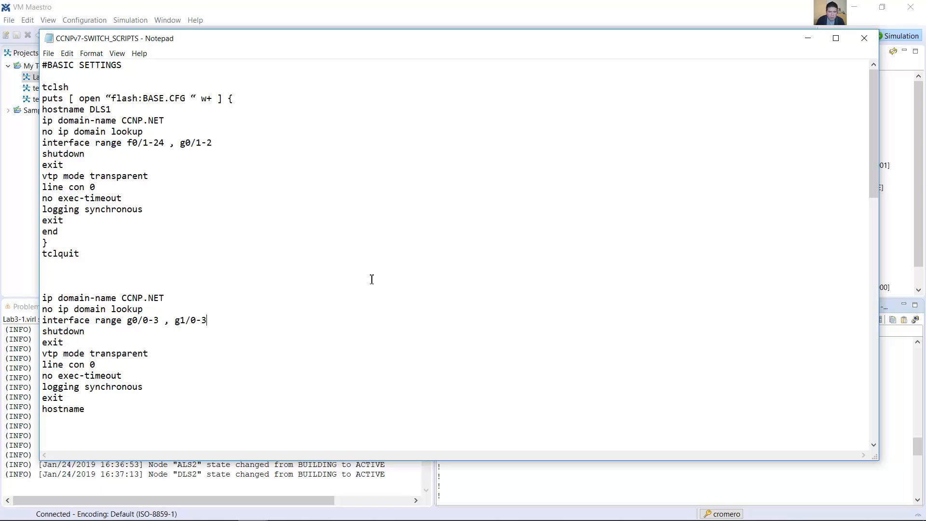
Step: Copy the edited basic settings commands, from ip domain-name to hostname, out of the switch scripts file in Notepad
left_click(808, 38)
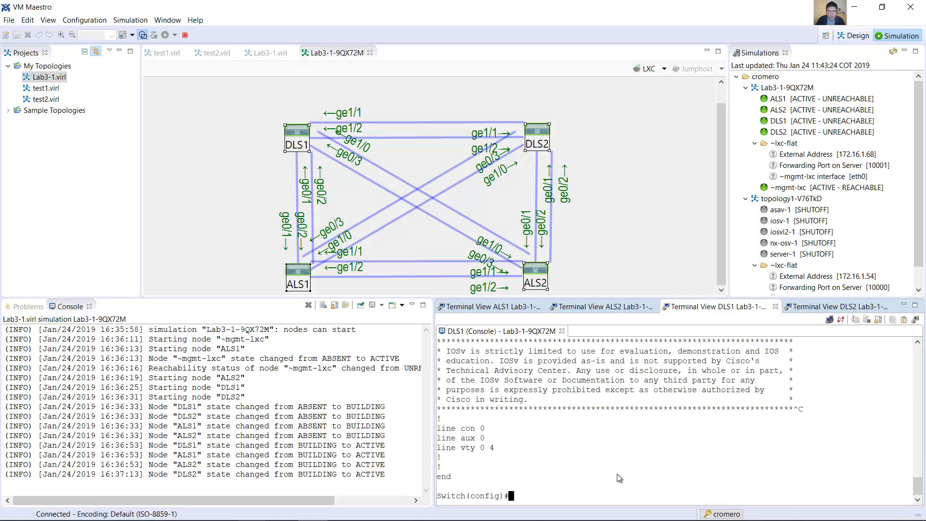
left_click_drag(512, 497, 469, 499)
mouse_move(252, 509)
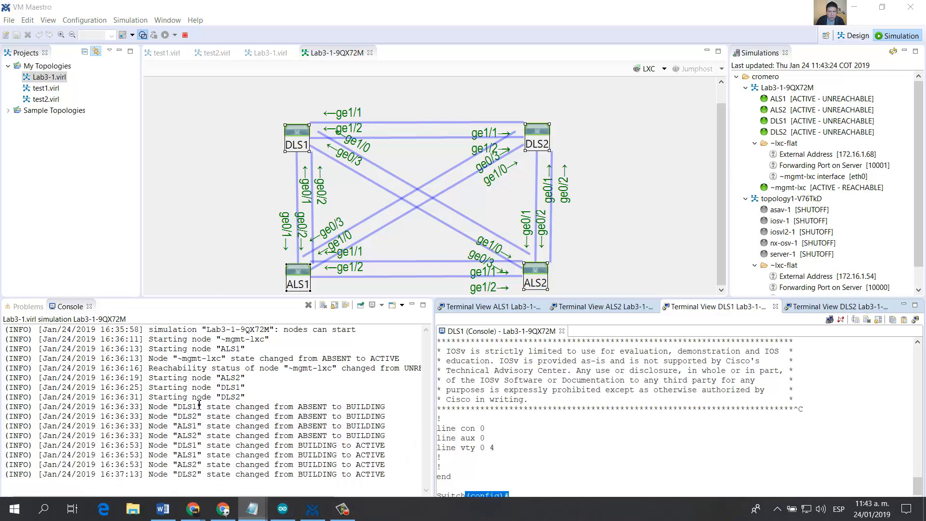
left_click(122, 468)
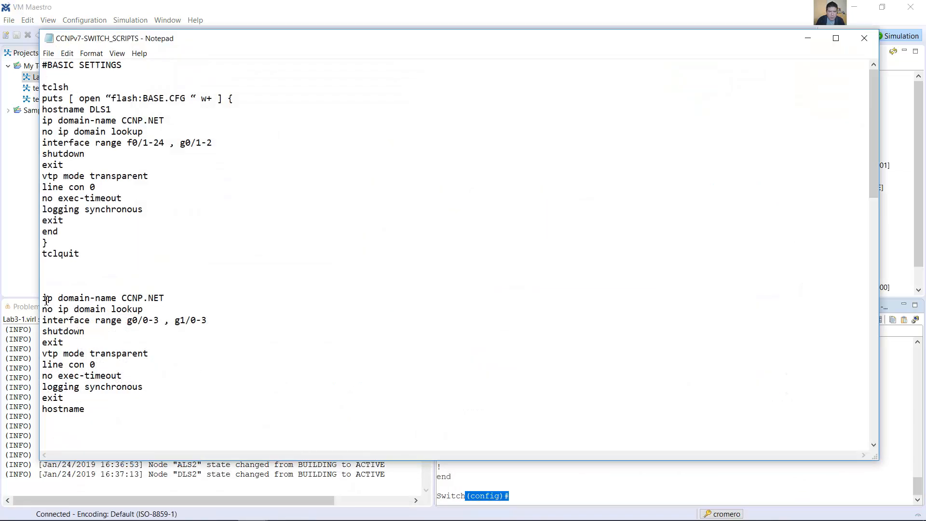
left_click_drag(43, 298, 98, 411)
right_click(74, 309)
left_click(96, 338)
left_click(807, 38)
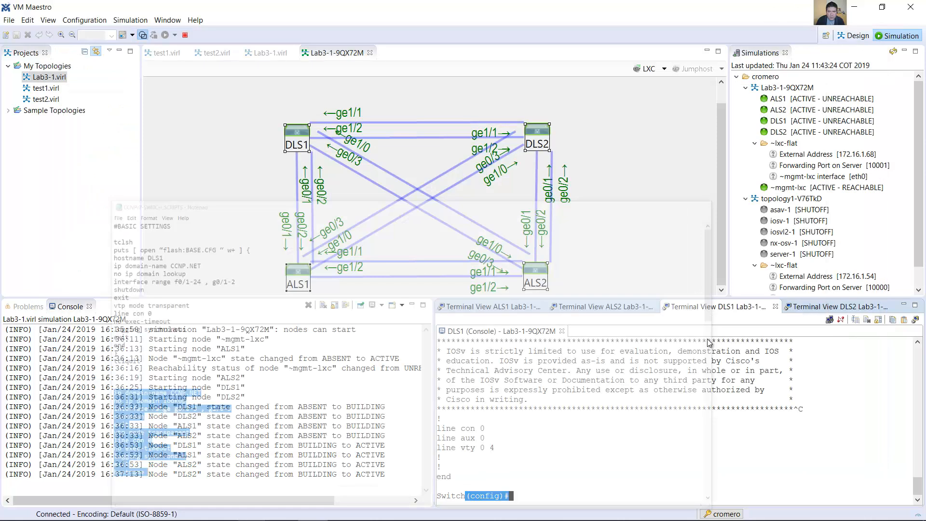
Step: Paste the basic settings commands into DLS1's console in VM Maestro and complete the hostname command with DLS1
left_click(523, 493)
right_click(522, 494)
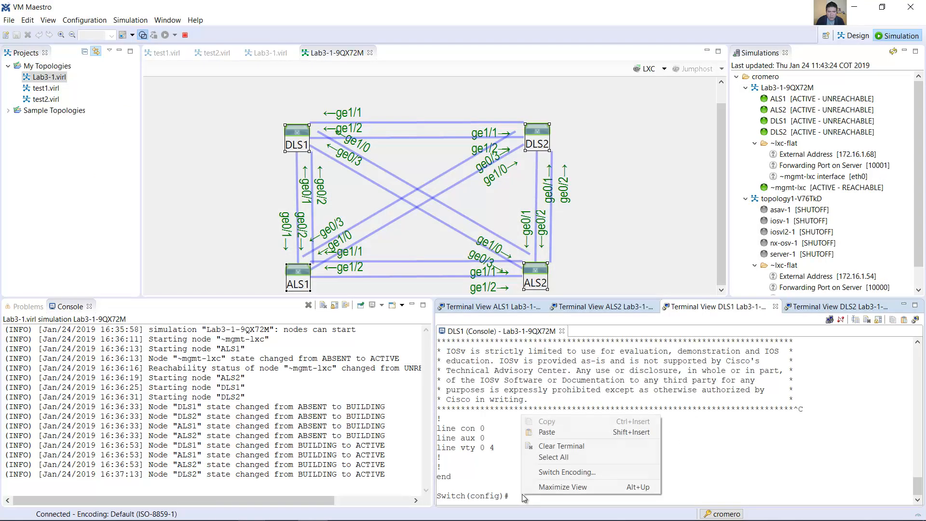
left_click(591, 433)
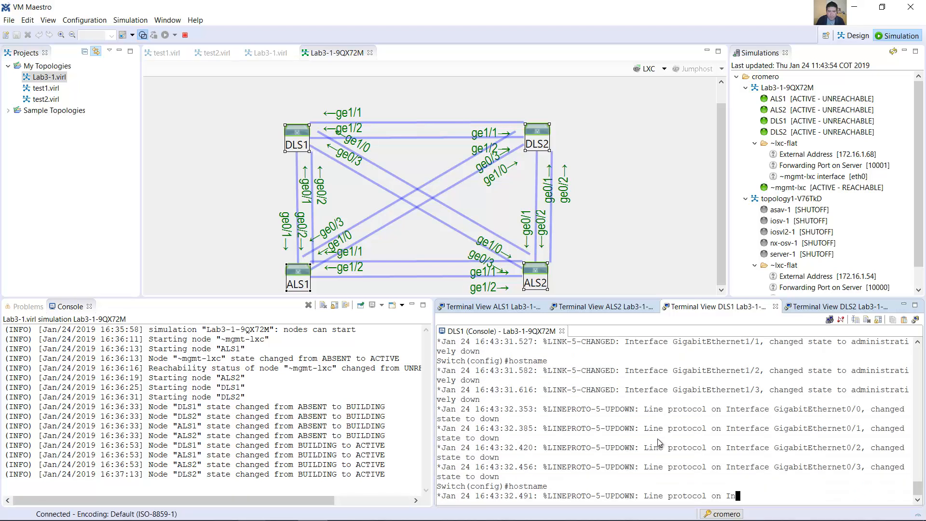
type("DLS1")
key("Return")
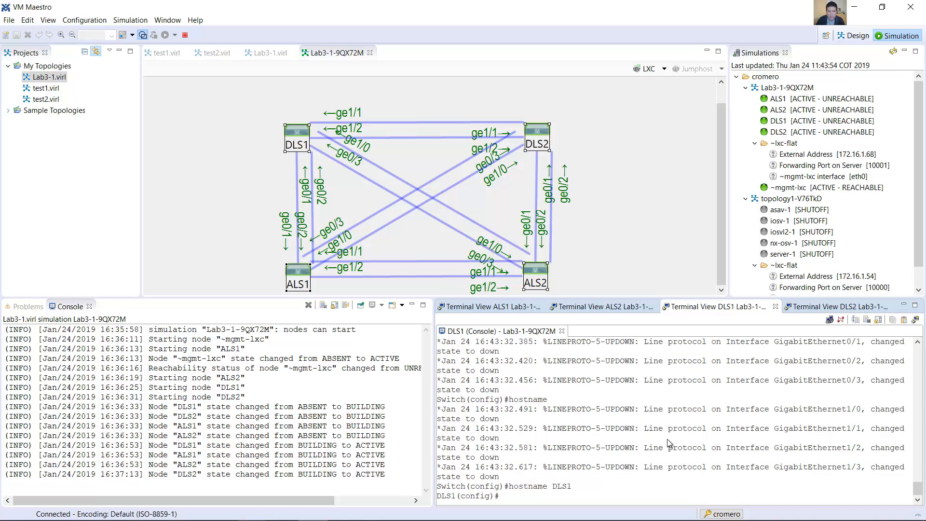
Step: Consult the VLAN 99 addresses in the Lab 3-1 Word document and enter VLAN 99 interface configuration on DLS1 in VM Maestro
left_click(169, 512)
left_click(170, 515)
left_click(170, 515)
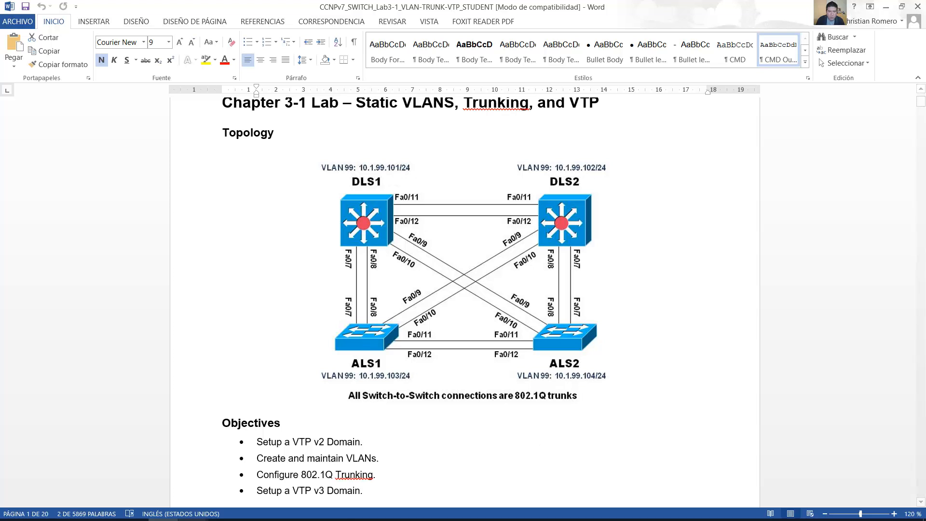
left_click(312, 509)
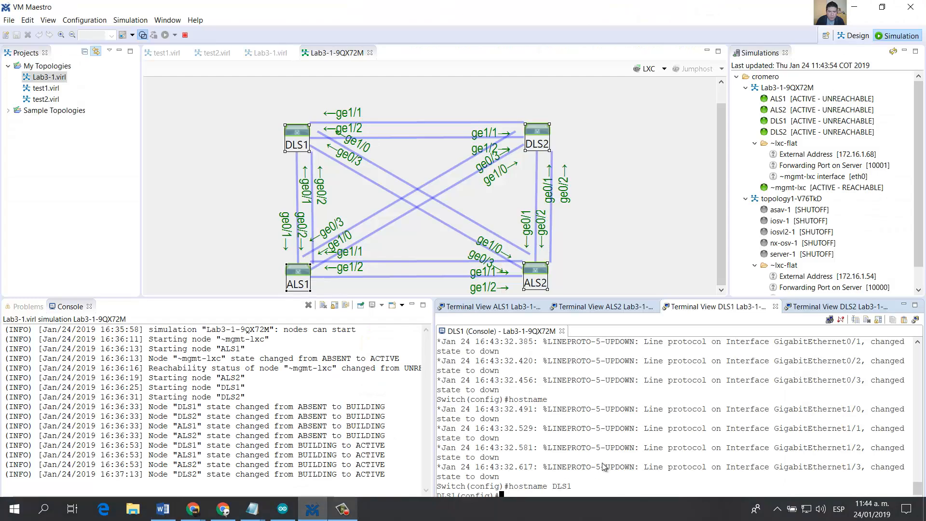
type("int vlan 99")
key("Return")
Step: Assign IP address 10.1.99.101 with mask 255.255.255.0 to DLS1's VLAN 99 interface and enable it with no shutdown
type("ip address")
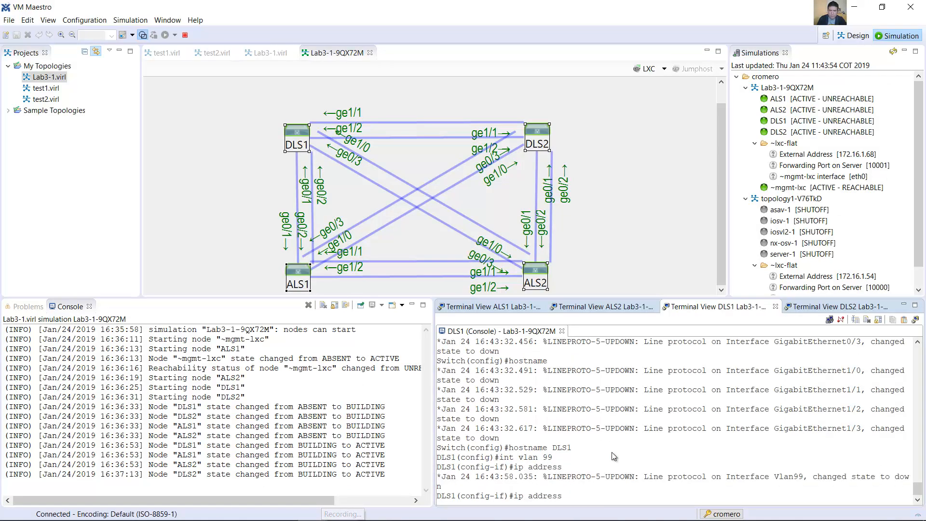
type(" 10.1.99.101 255.255.255.0")
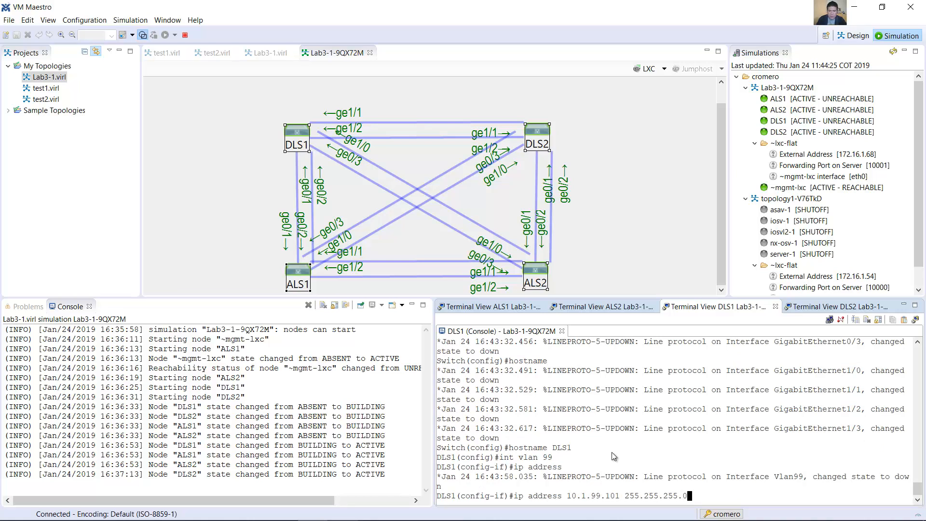
key("Return")
type("no shutdown")
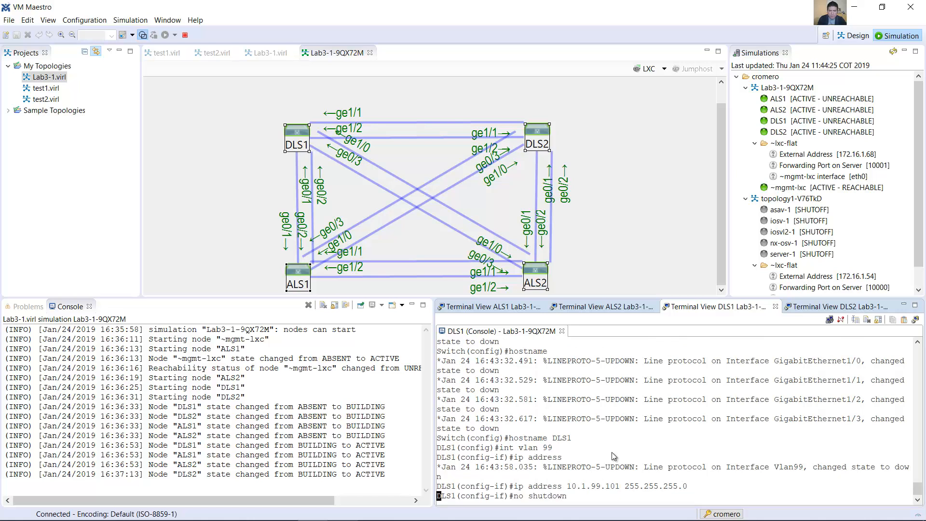
key("Return")
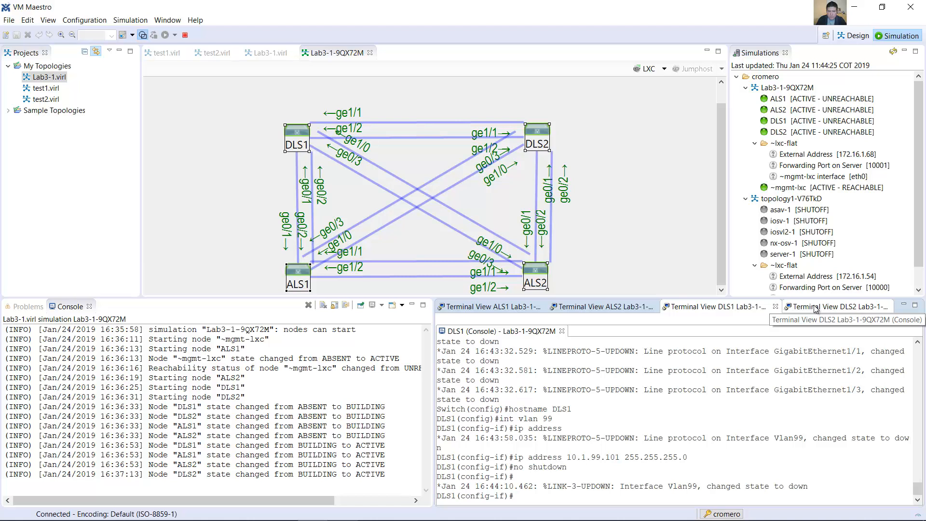
Step: Enter global configuration mode on DLS2 through its console with the enable and conf term commands
left_click(814, 307)
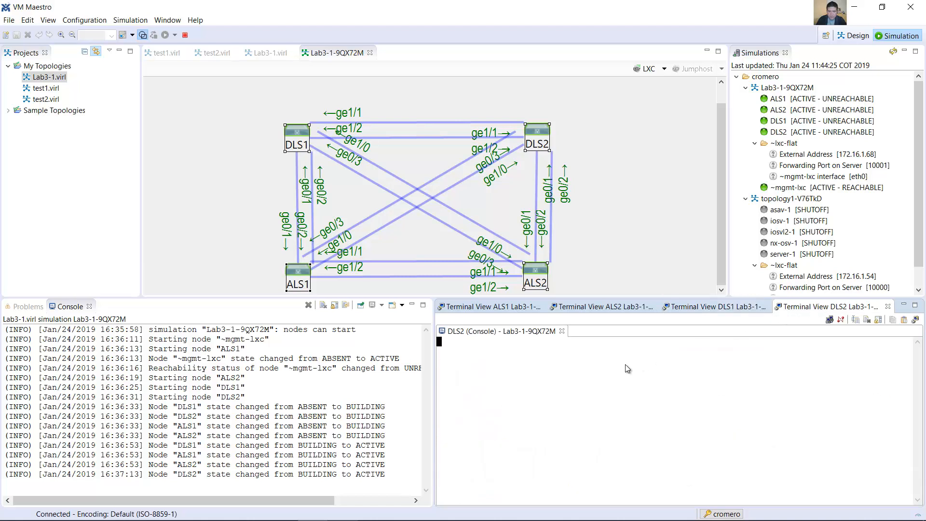
key("Return")
type("enable")
key("Return")
type("conf term")
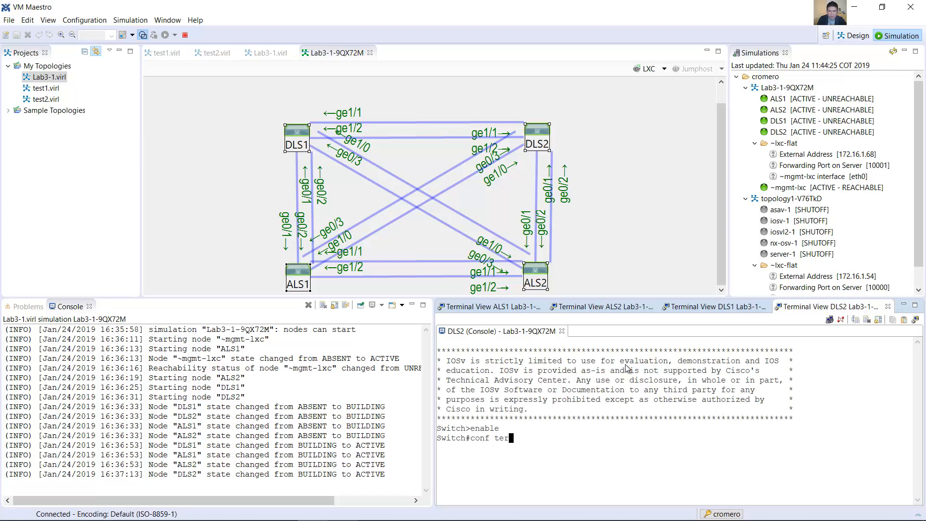
key("Return")
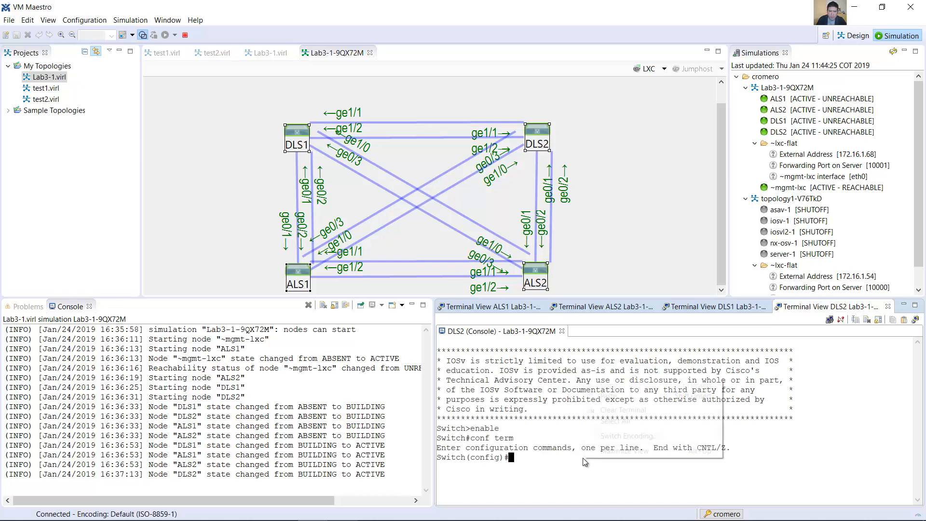
Step: Paste the copied basic settings commands into DLS2's console and complete the hostname command with DLS2
right_click(585, 457)
left_click(637, 396)
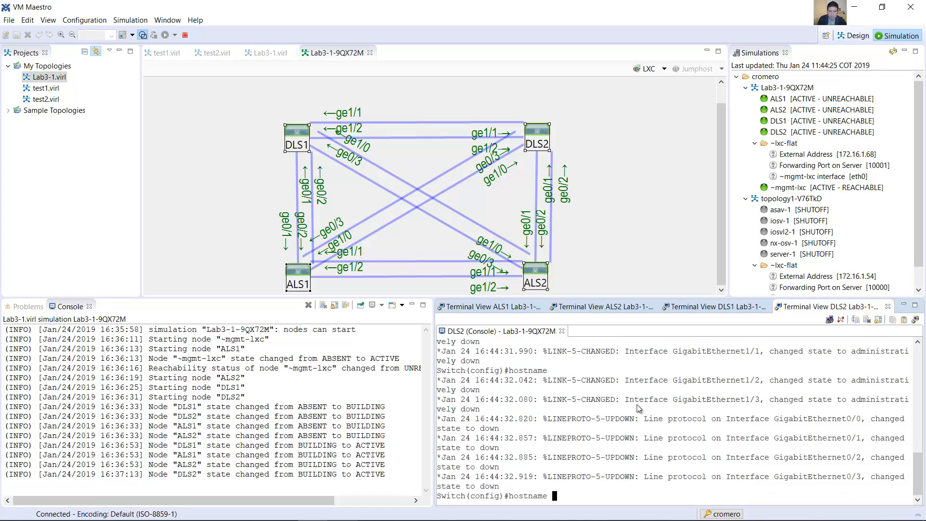
type("DLS2")
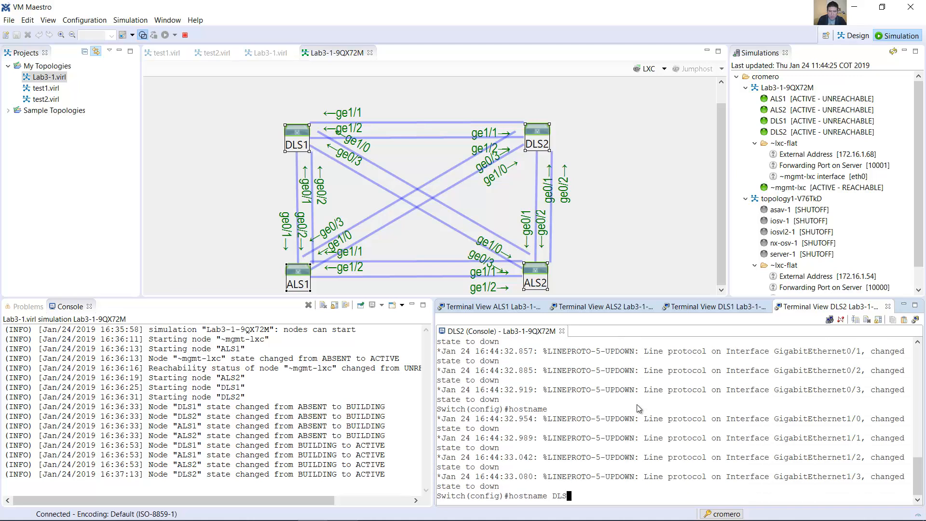
key("Return")
Step: Assign IP address 10.1.99.102 with mask 255.255.255.0 to the VLAN 99 interface on DLS2
type("int vlan 99")
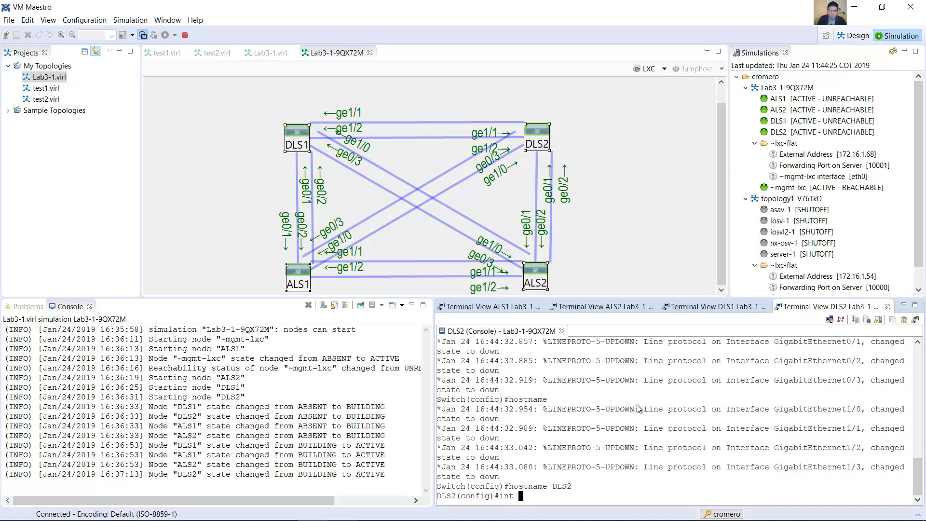
type("ip add")
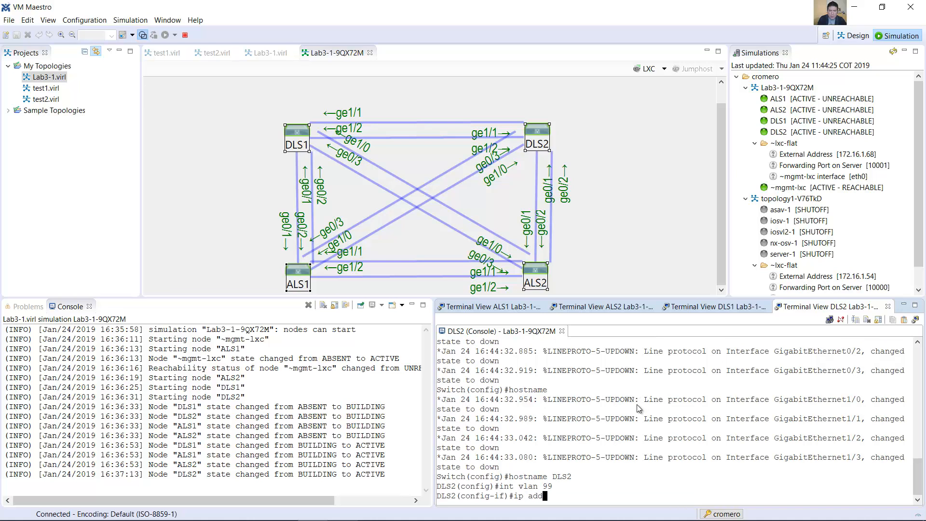
type("ress 10")
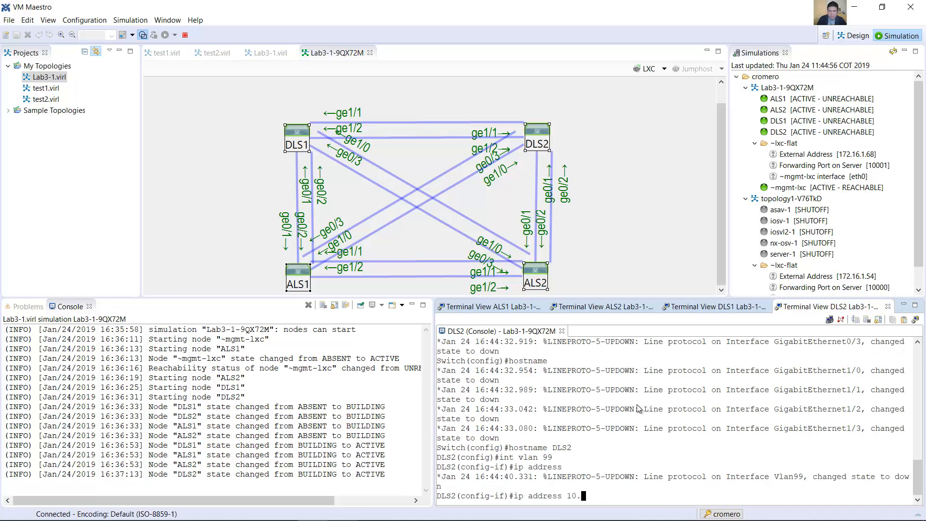
type(".1.99.102 255.255.255.0")
key("Return")
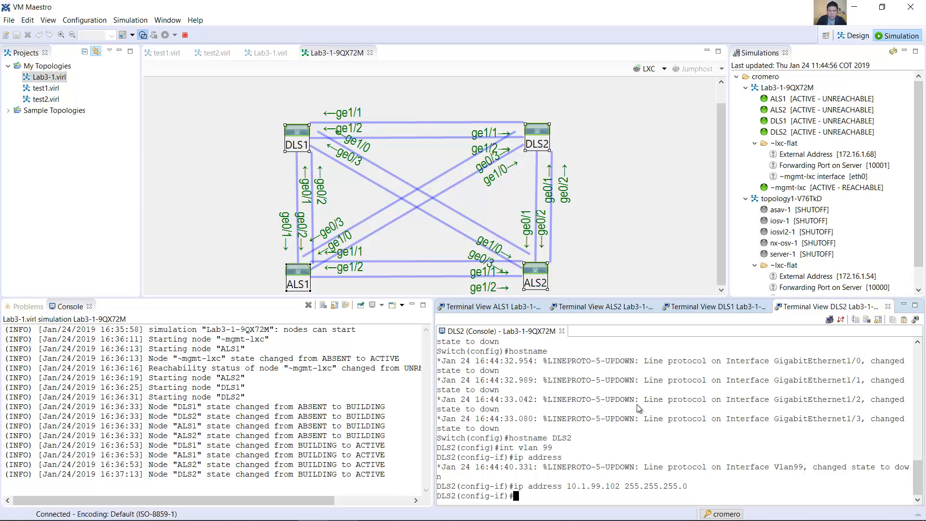
Step: Enable DLS2's VLAN 99 interface with the no shutdown command
type("n oshutdown")
key("Left")
key("Left")
key("Left")
key("Left")
key("Left")
key("Left")
key("Left")
key("Left")
key("Left")
key("ctrl+t")
key("Return")
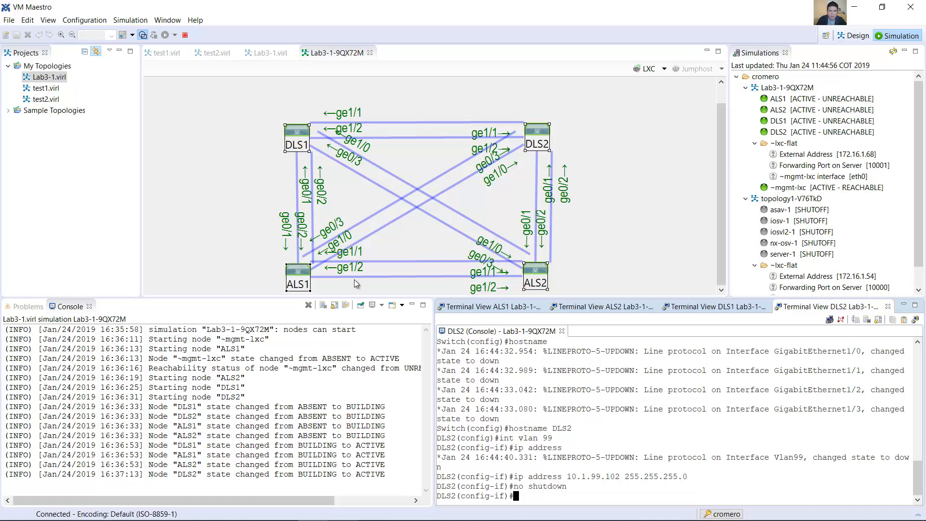
Step: Enter global configuration mode on ALS1 through its console with the enable and conf term commands
left_click(481, 308)
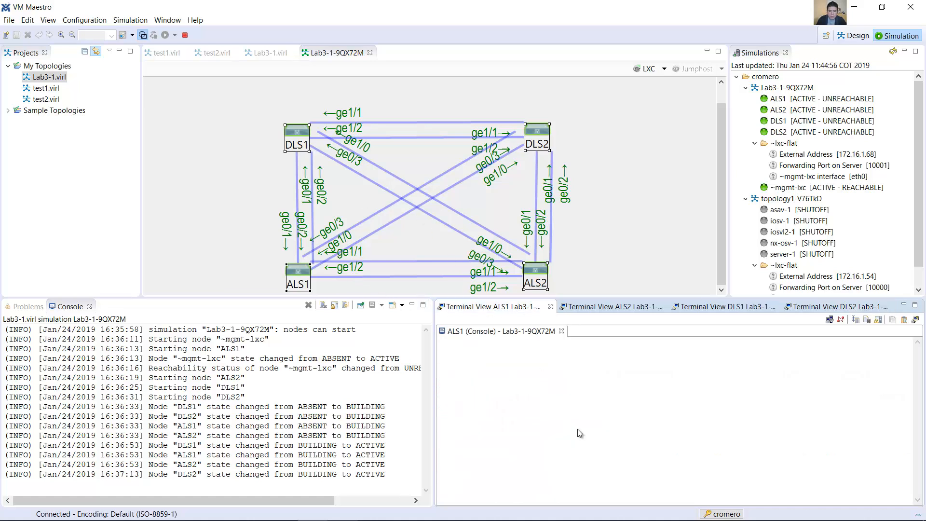
key("Return")
type("enable")
key("Return")
type("conf term")
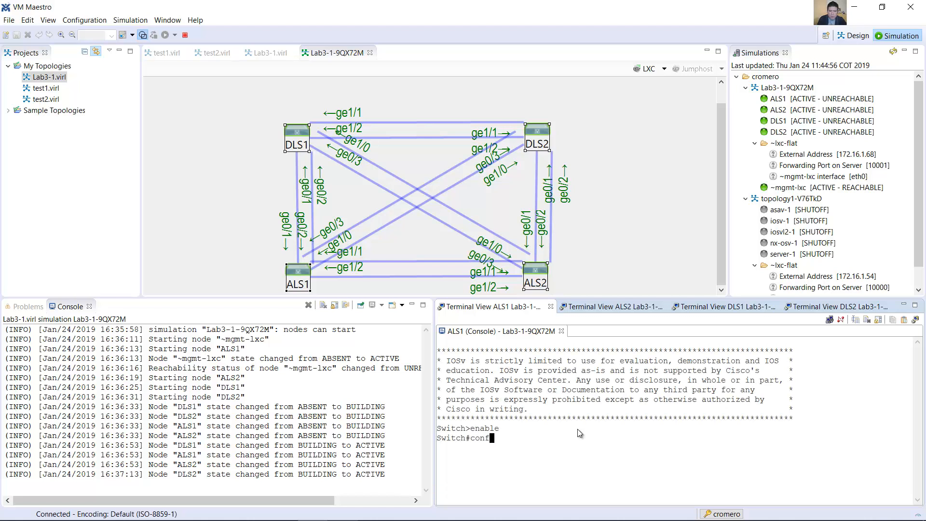
key("Return")
Step: Paste the copied basic settings commands into ALS1's console and complete the hostname command with ALS1
right_click(577, 429)
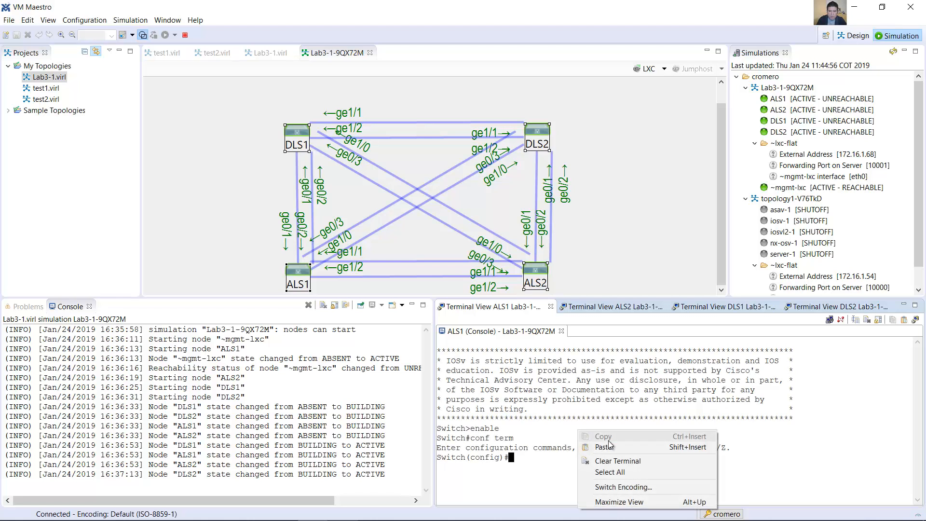
left_click(602, 447)
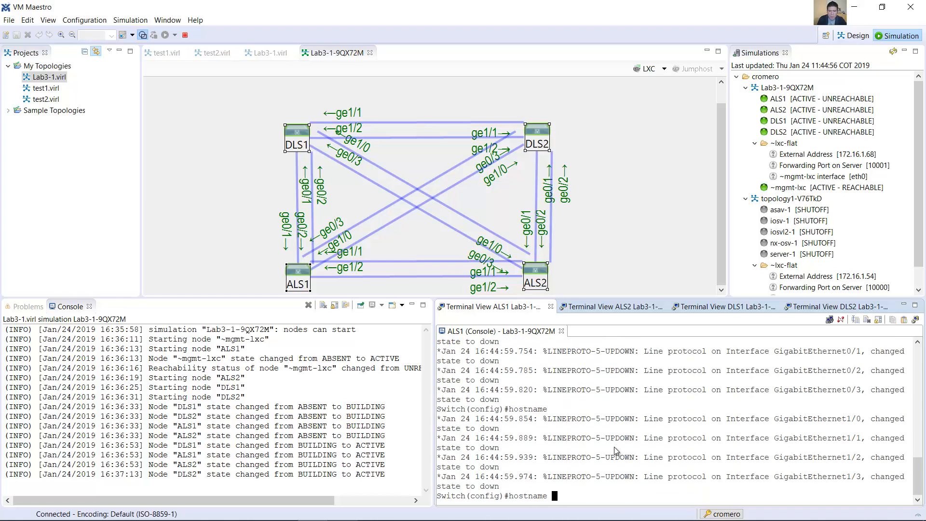
type("ALS1")
key("Return")
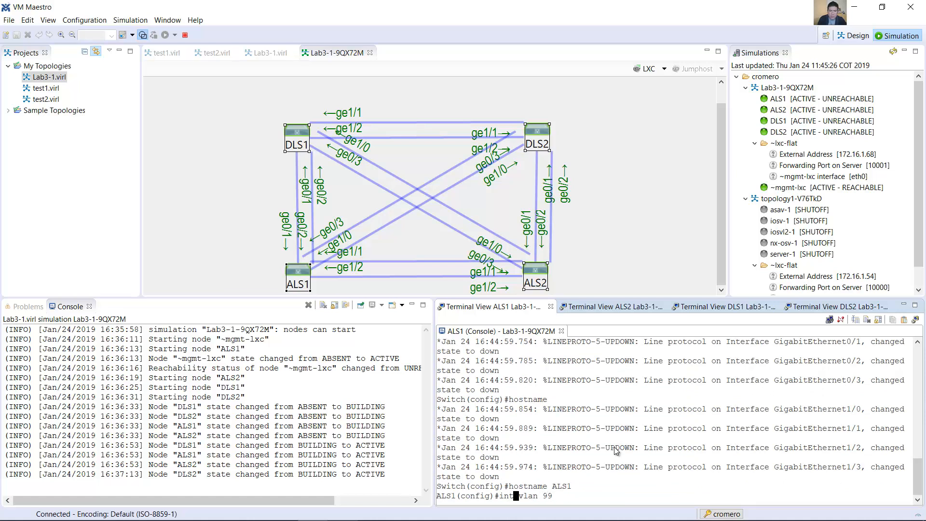
Step: Assign IP address 10.1.99.103 with mask 255.255.255.0 to the VLAN 99 interface on ALS1
key("Return")
type("ip address ")
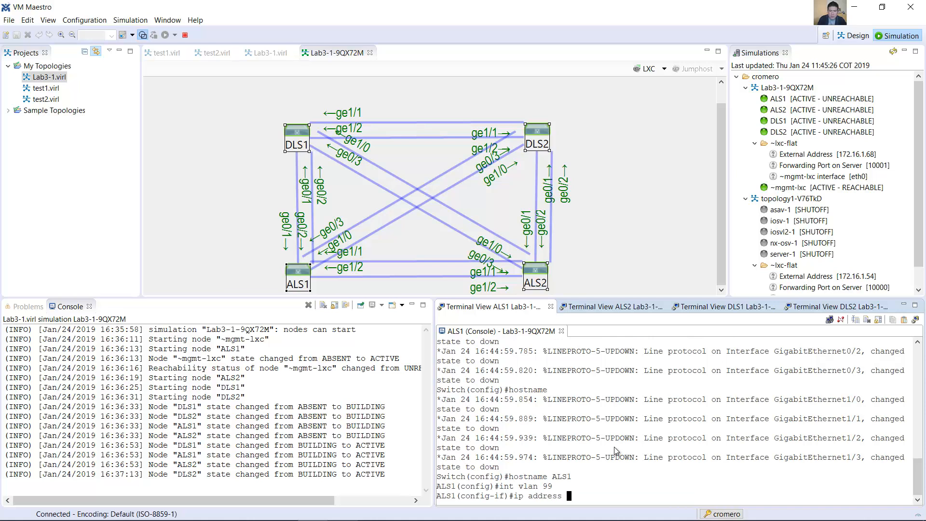
type("10.1.99.103 255.255.255.0")
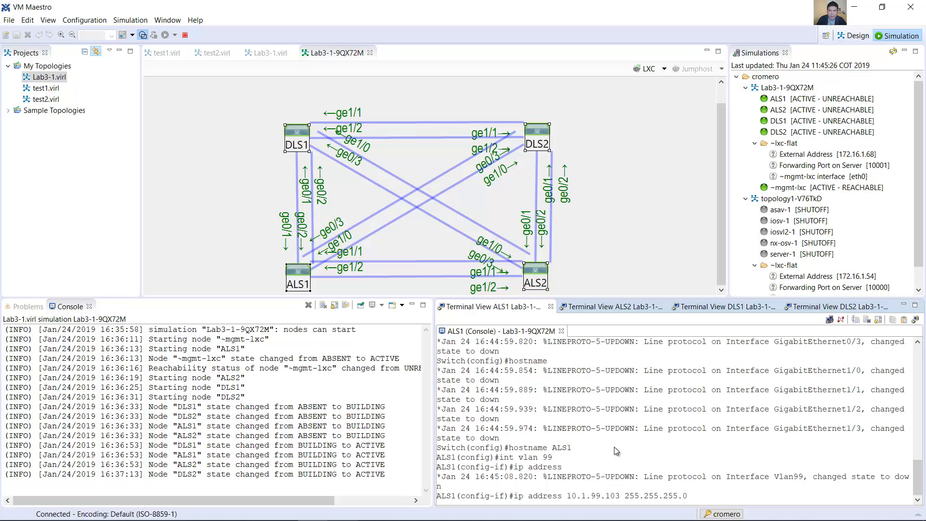
key("Return")
Step: Enable the VLAN 99 interface on ALS1 with the no shutdown command, correcting the misplaced space
type("n oshutdown")
key("Left")
key("Left")
key("Left")
key("Left")
key("Left")
key("Left")
key("Left")
key("Left")
key("Left")
key("Left")
key("Right")
key("BackSpace")
key("Right")
key("Left")
key("Left")
key("Left")
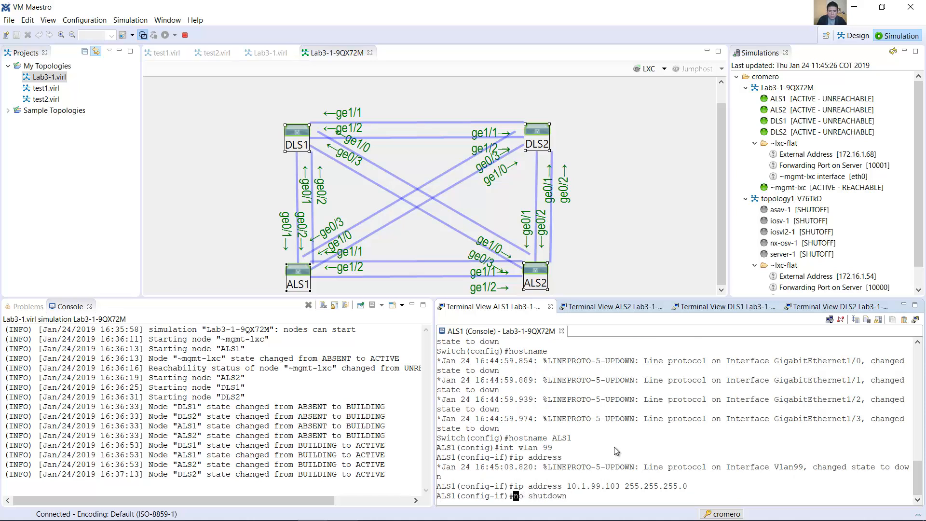
Step: Enter global configuration mode on ALS2 through its console with the enable and conf term commands
left_click(612, 307)
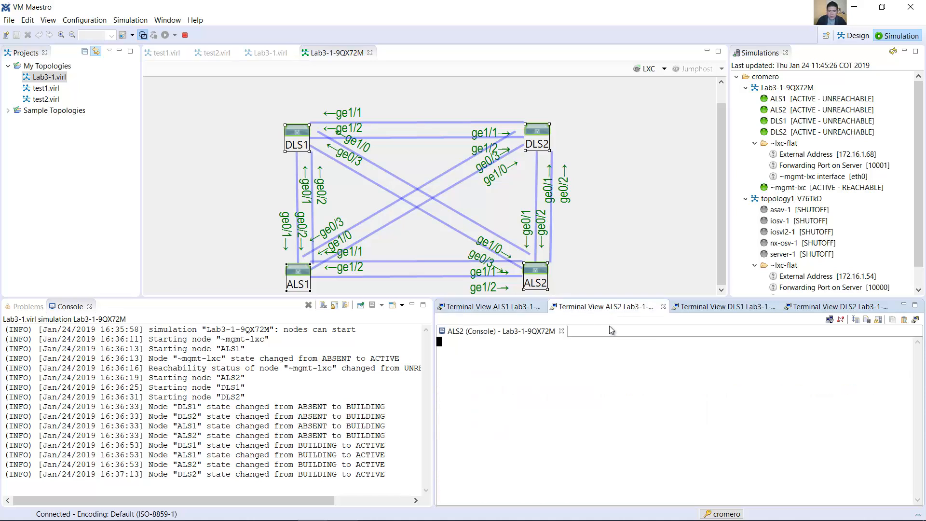
key("Return")
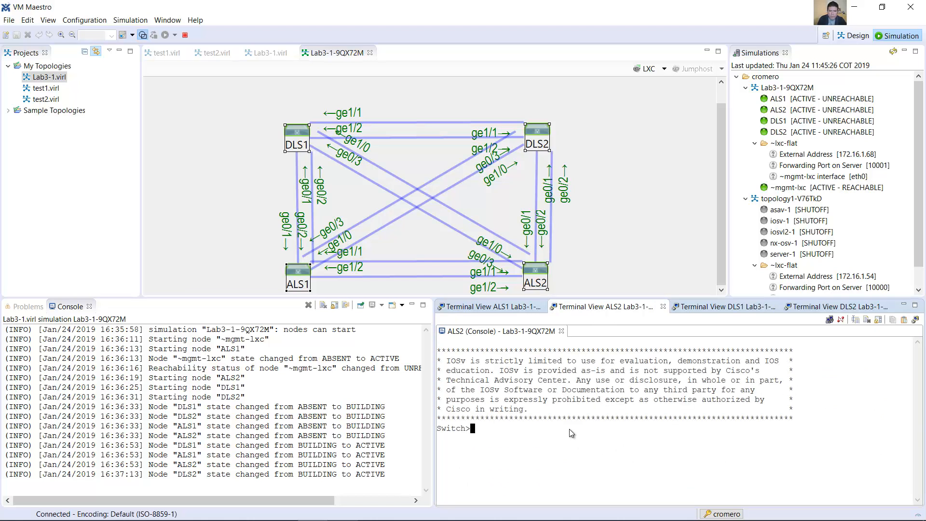
type("enable")
key("Return")
type("conf term")
key("Return")
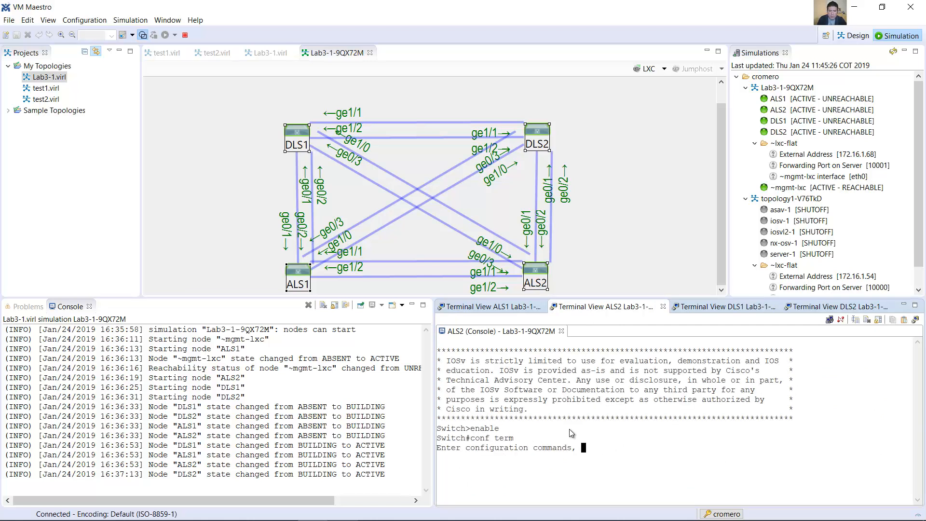
Step: Paste the copied basic settings commands into ALS2's console and complete the hostname command with ALS2
right_click(569, 432)
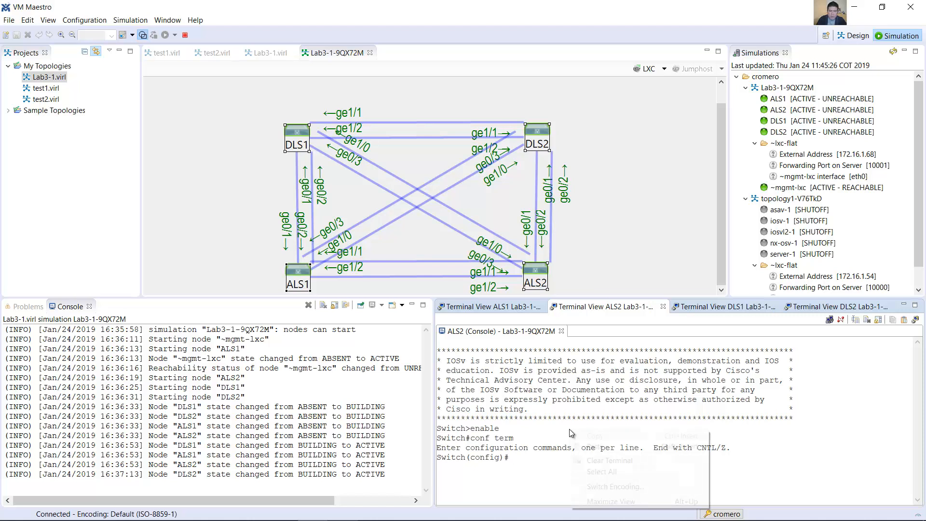
left_click(608, 446)
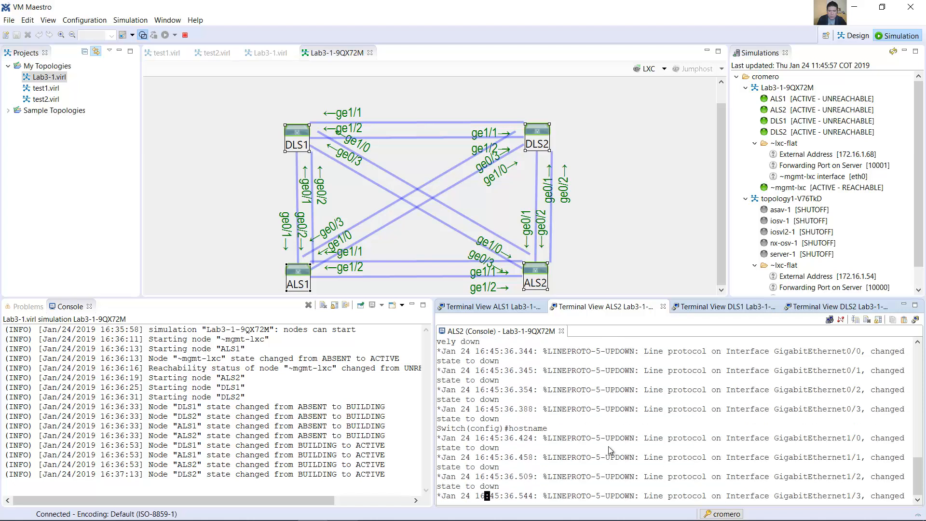
type("ALS2")
key("Return")
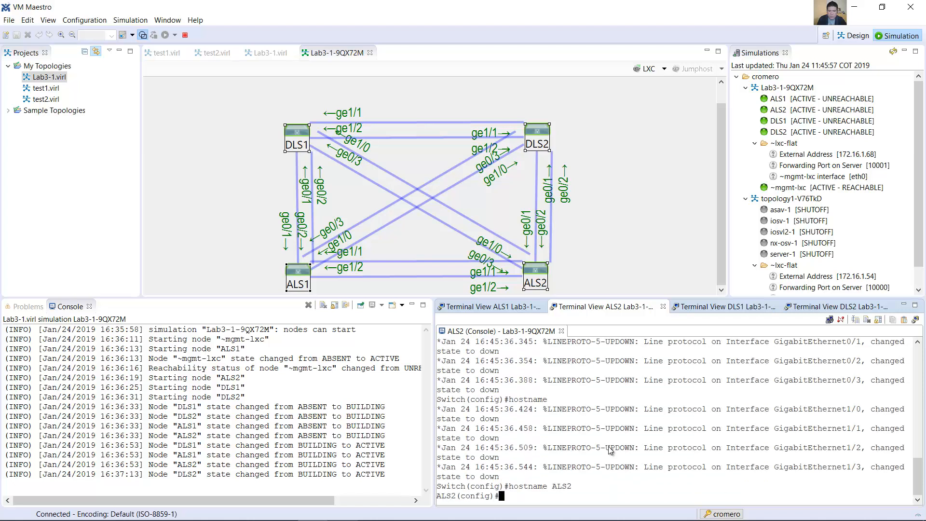
Step: Assign IP address 10.1.99.104 with mask 255.255.255.0 to the VLAN 99 interface on ALS2
type("int vlan 99")
key("Return")
type("ip addres")
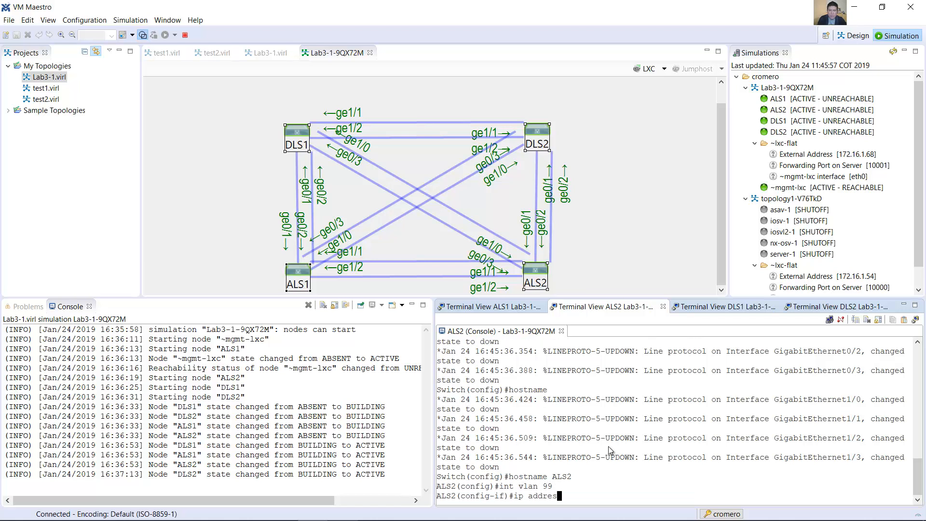
type("s 10.1.99")
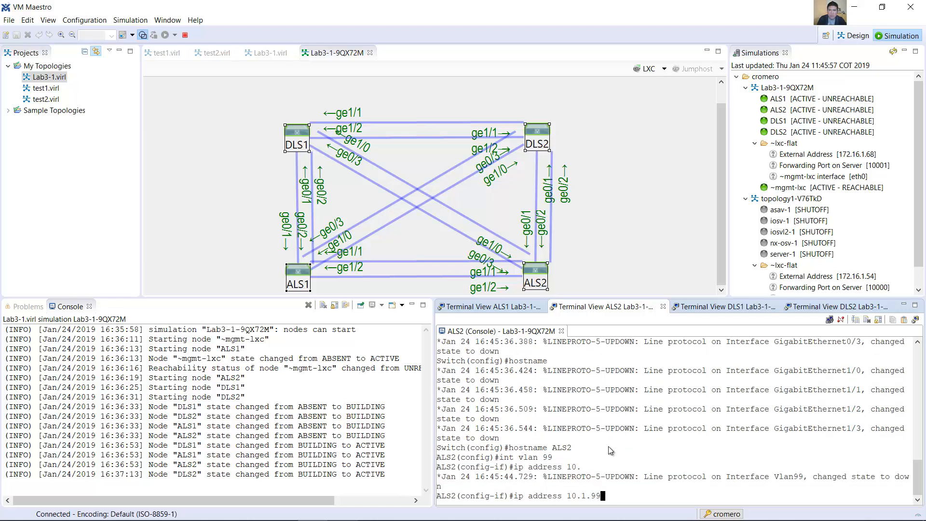
type(".104 255.255.255.0")
key("Return")
Step: Enable ALS2's VLAN 99 interface with the no shutdown command
type("no shutdow")
key("Return")
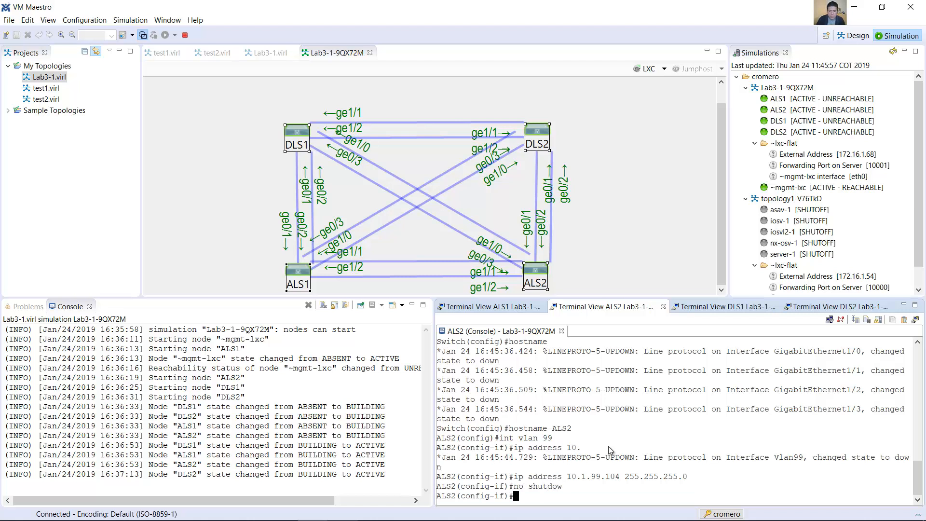
key("Up")
type("n")
key("Return")
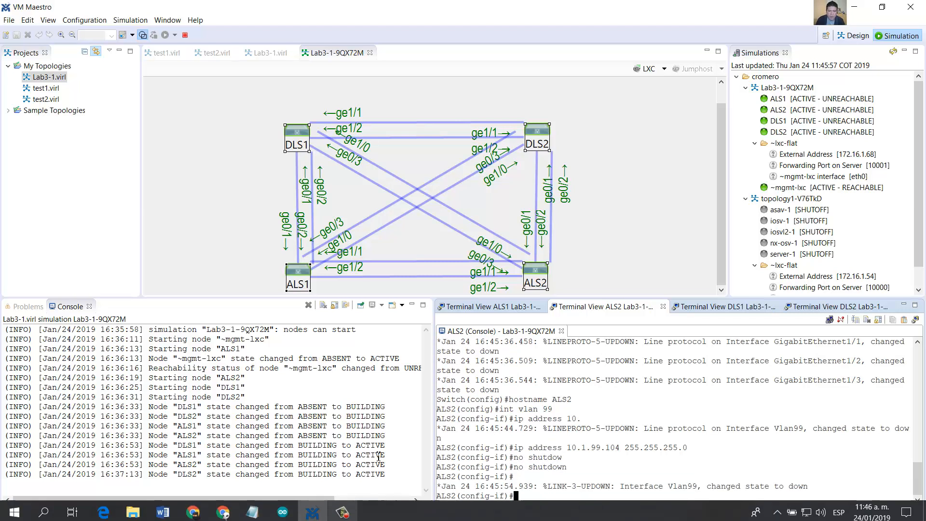
Step: Switch to the Lab 3-1 guide in Word and read the optional VTY line commands and the Part 2 introduction to VTP
left_click(162, 508)
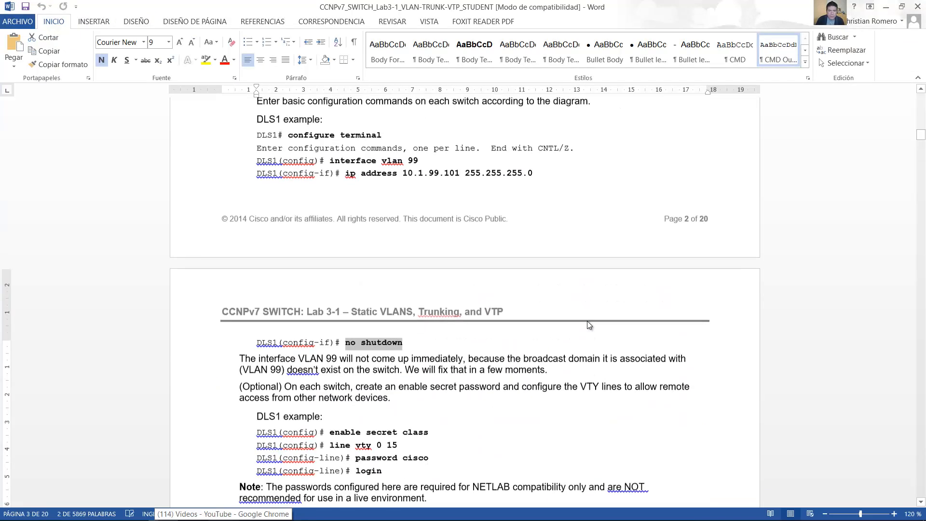
scroll(589, 322, "down", 5)
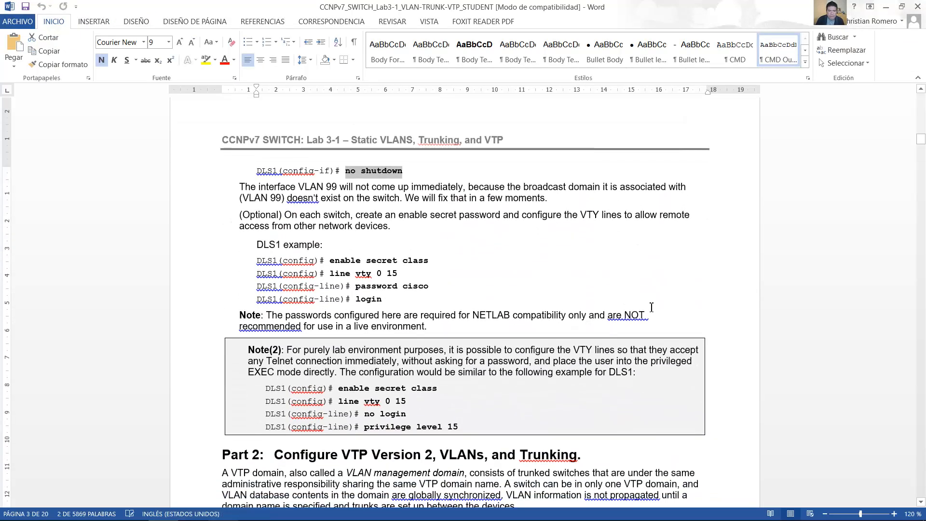
left_click_drag(334, 262, 413, 303)
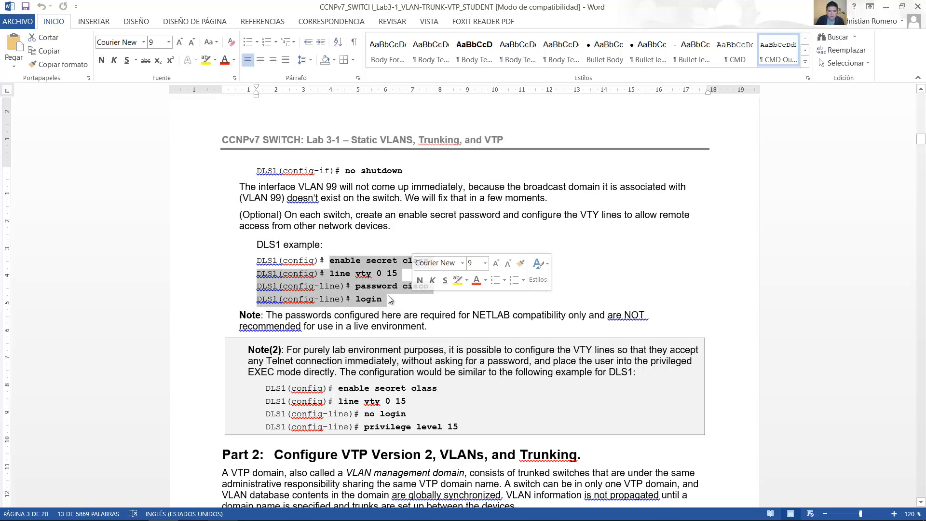
scroll(409, 302, "down", 9)
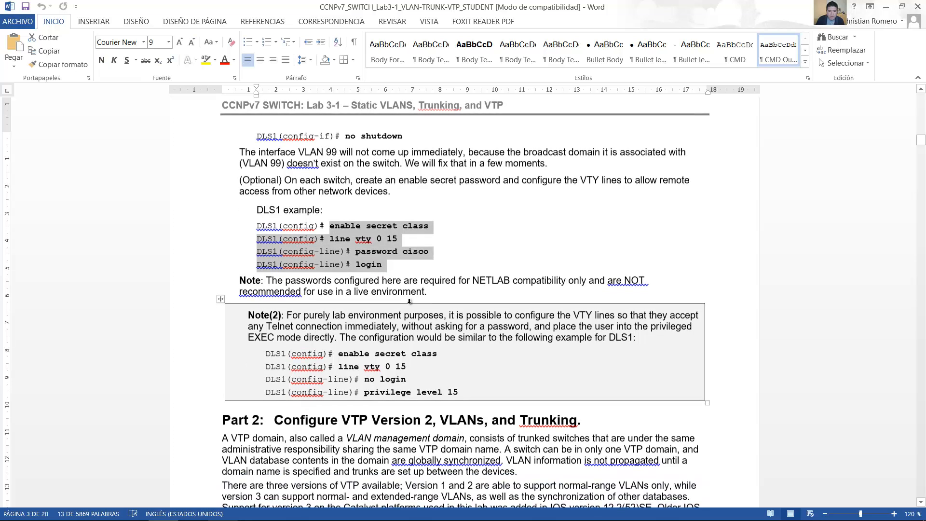
left_click_drag(285, 145, 583, 142)
left_click_drag(229, 163, 523, 195)
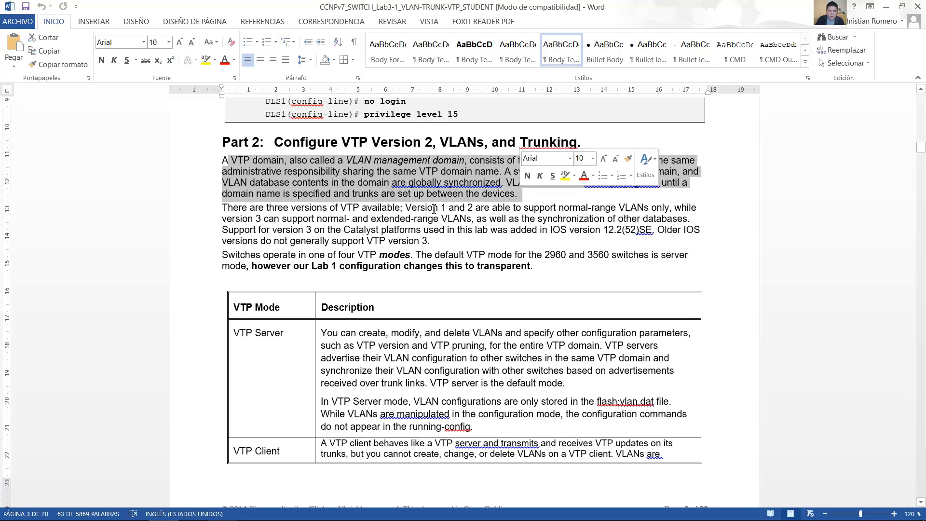
left_click_drag(227, 208, 615, 232)
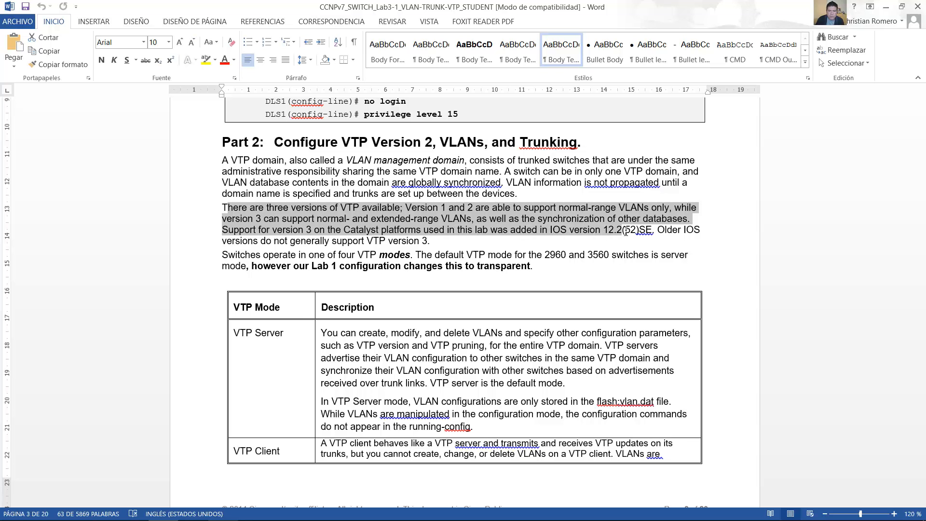
left_click_drag(643, 231, 435, 243)
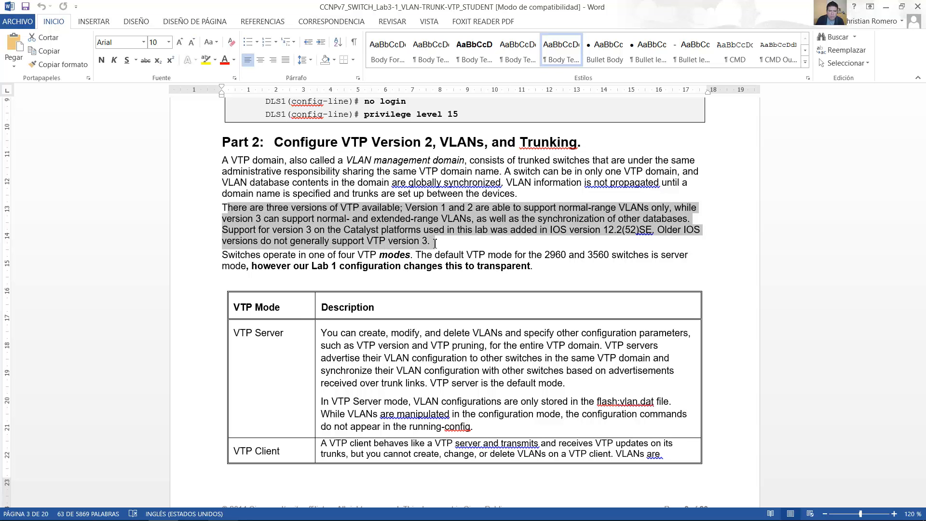
Step: Examine the lab guide's VTP mode table and the topology diagram marking the VTP version areas
scroll(263, 186, "down", 2)
left_click_drag(229, 185, 409, 188)
scroll(409, 188, "down", 2)
left_click_drag(285, 194, 233, 194)
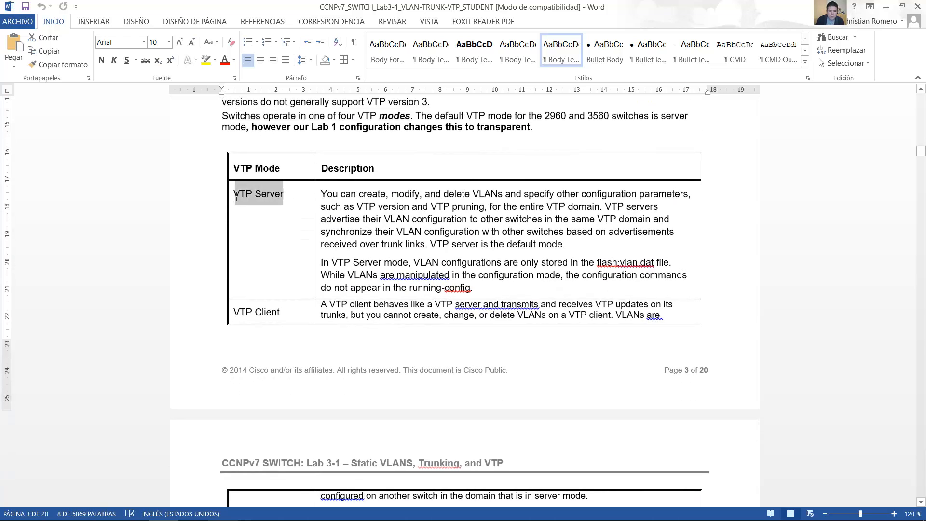
scroll(289, 239, "down", 2)
left_click_drag(300, 242, 233, 242)
scroll(310, 259, "down", 3)
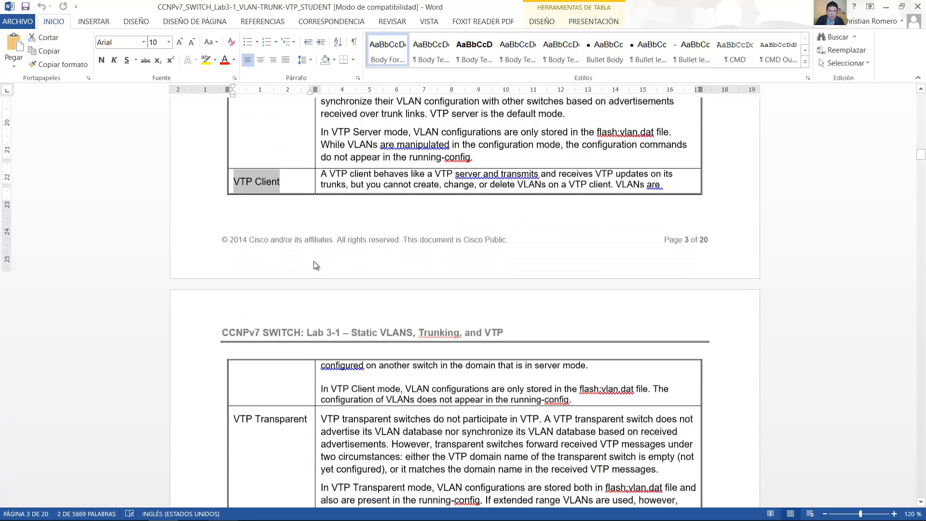
left_click_drag(311, 380, 233, 379)
scroll(281, 332, "down", 5)
left_click_drag(281, 332, 233, 321)
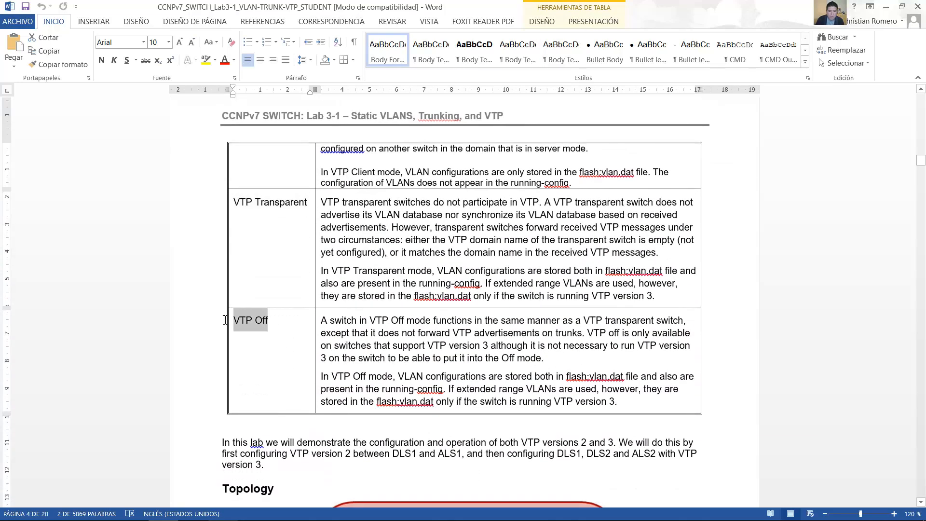
scroll(334, 337, "down", 3)
scroll(334, 338, "down", 5)
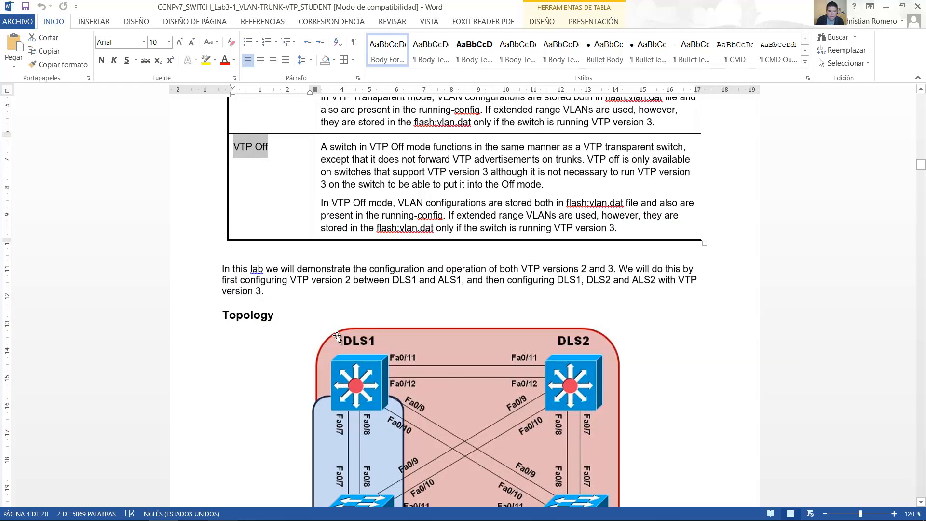
left_click_drag(275, 181, 201, 182)
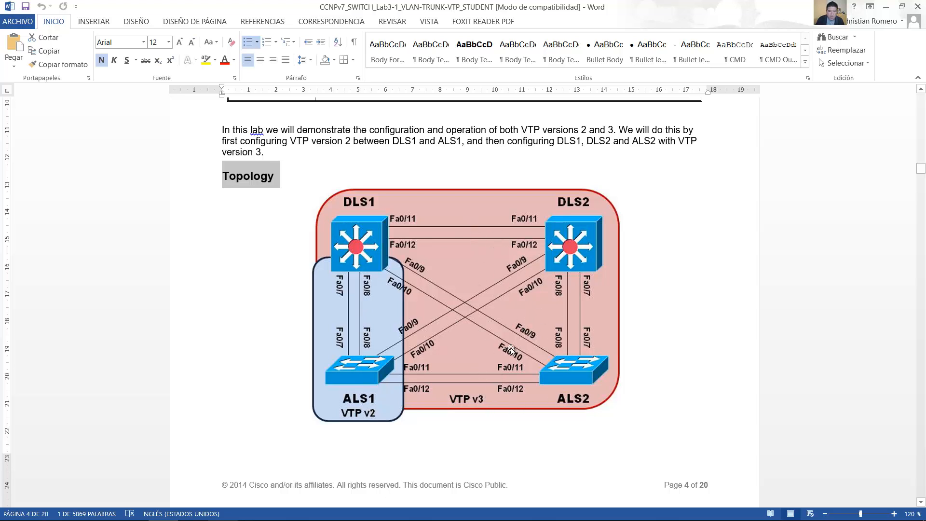
Step: Switch back to VM Maestro and open the Design perspective
mouse_move(223, 520)
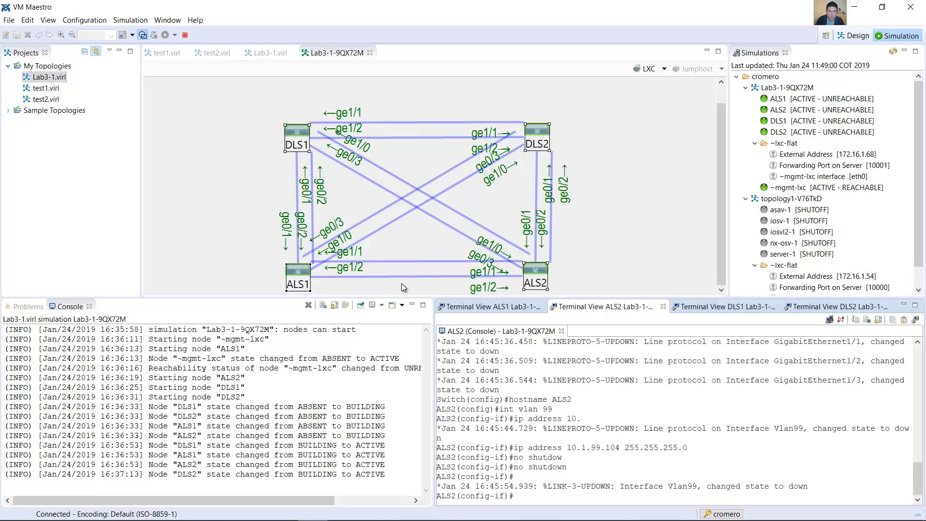
left_click(131, 19)
mouse_move(154, 21)
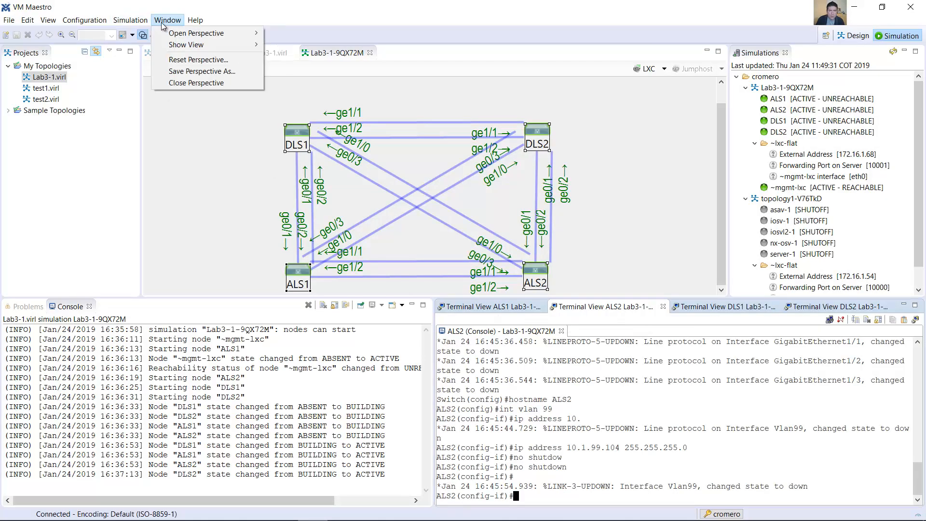
mouse_move(201, 35)
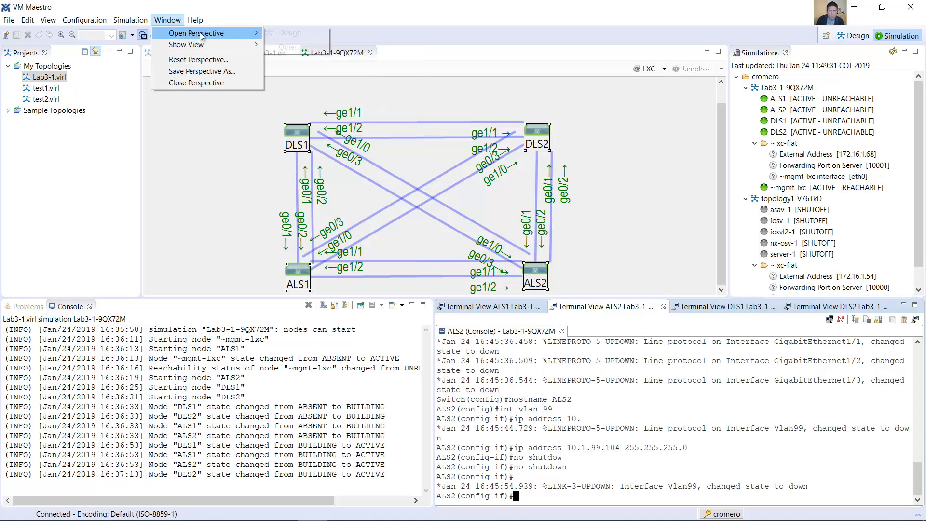
left_click(292, 32)
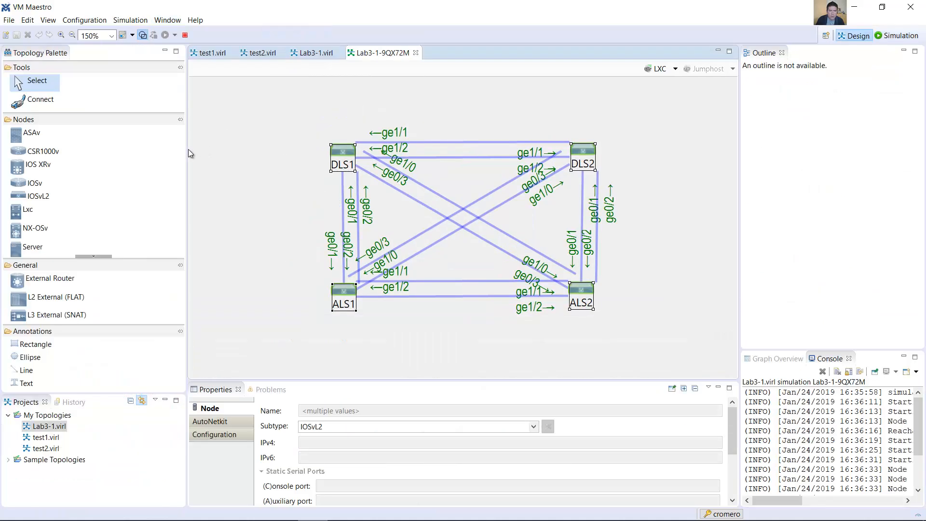
Step: Place a text annotation beside the DLS1–ALS1 links in the editable Lab3-1.virl topology
left_click(35, 383)
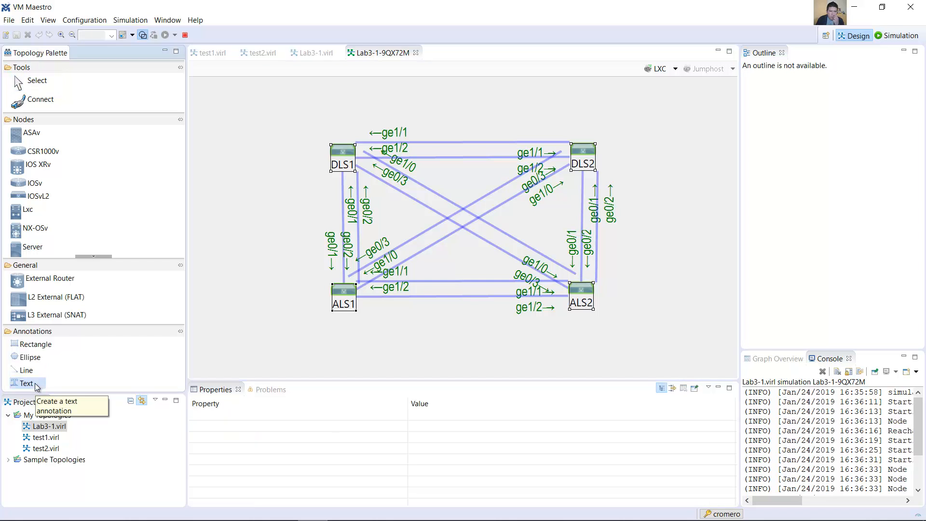
left_click(273, 219)
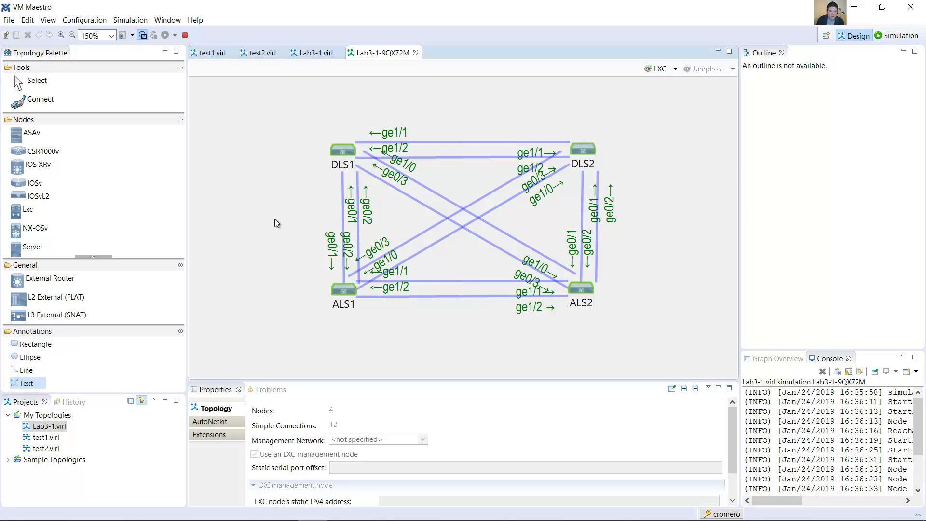
left_click(316, 53)
left_click(282, 230)
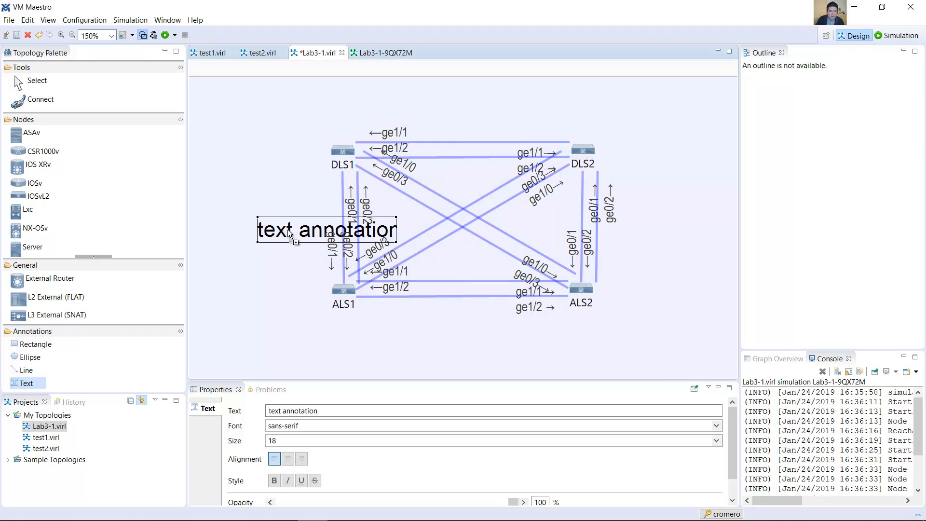
Step: Add a second text annotation just below the first and set its text to VTPv2
left_click(300, 232)
type("vTPv2")
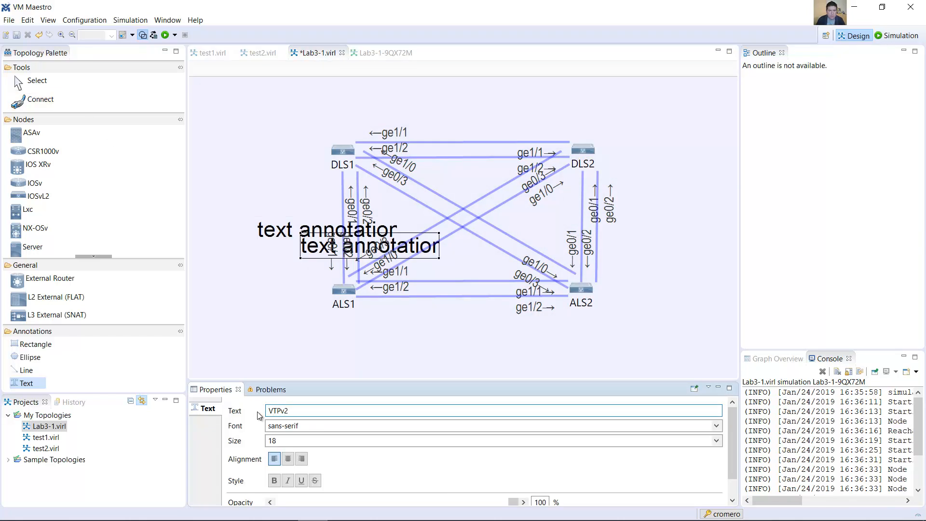
key("Return")
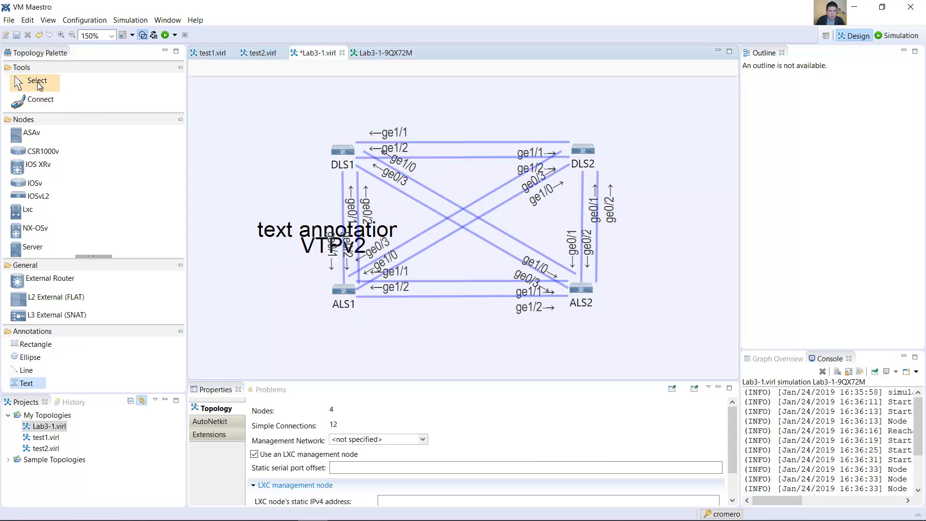
Step: Change the text of the first annotation to VTPv3
left_click(273, 235)
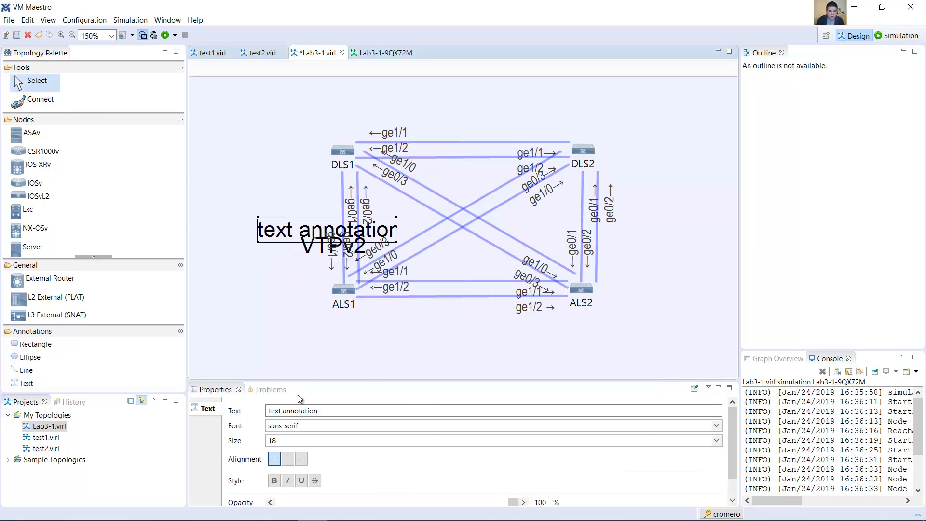
left_click_drag(335, 411, 234, 416)
type("VTP")
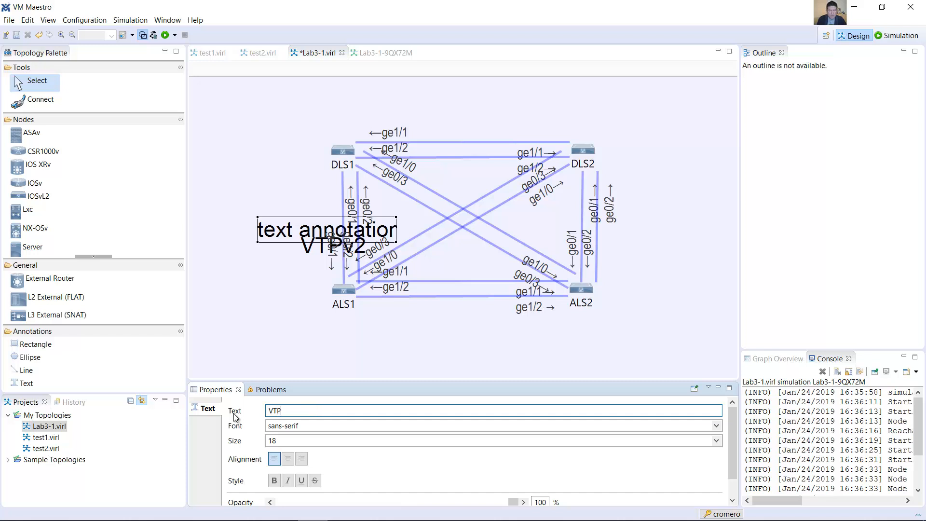
type("v3")
key("Return")
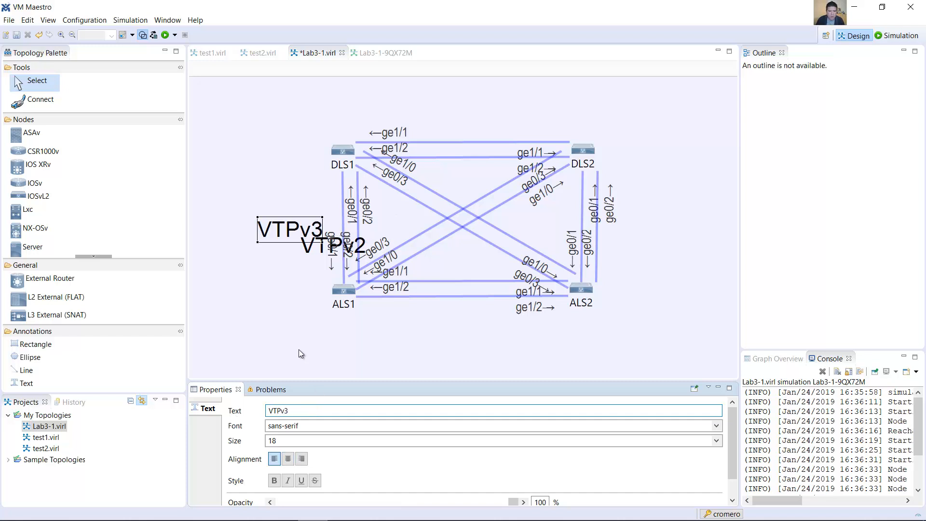
Step: Move the VTPv3 label to the upper right of DLS2 and the VTPv2 label beside the DLS1–ALS1 links
left_click(289, 231)
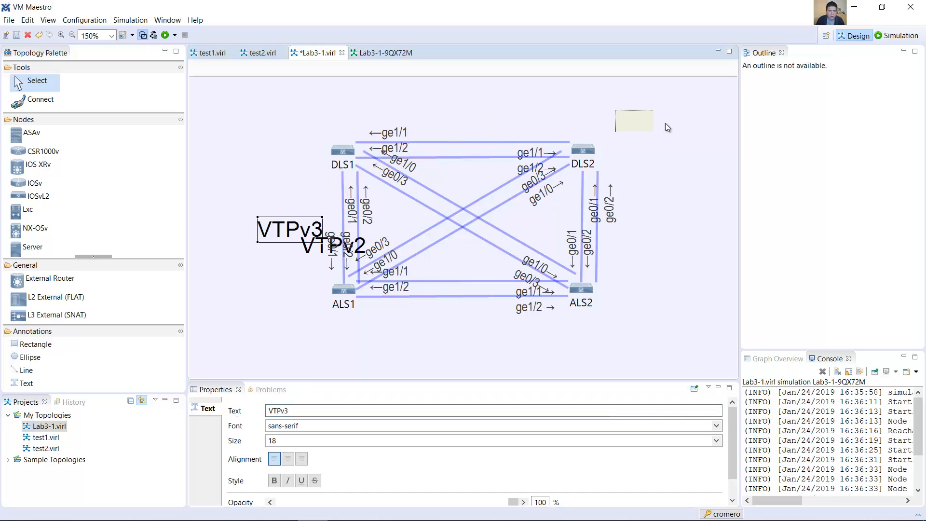
left_click_drag(635, 129, 634, 129)
left_click_drag(337, 246, 294, 222)
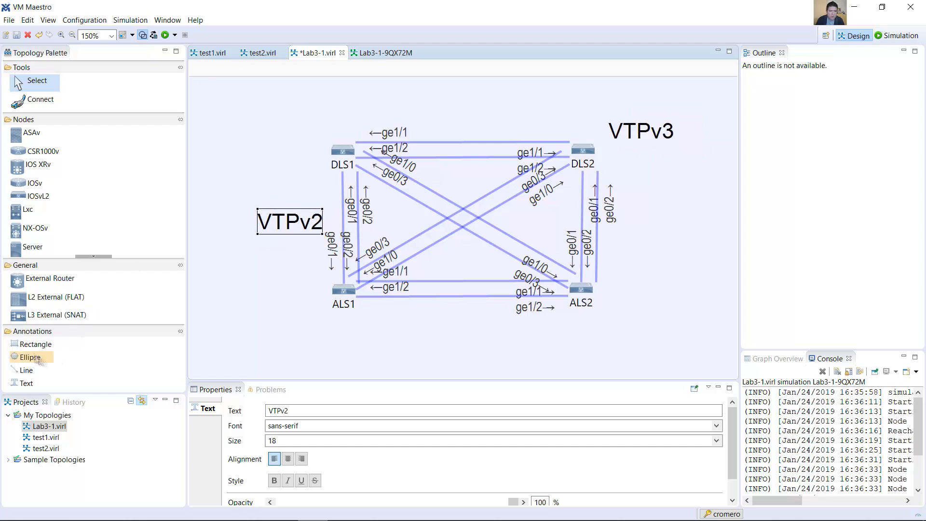
Step: Draw a rectangle annotation enclosing the VTPv2 label, DLS1 and ALS1, and set its fill color to light red
left_click(35, 343)
left_click_drag(247, 125, 371, 319)
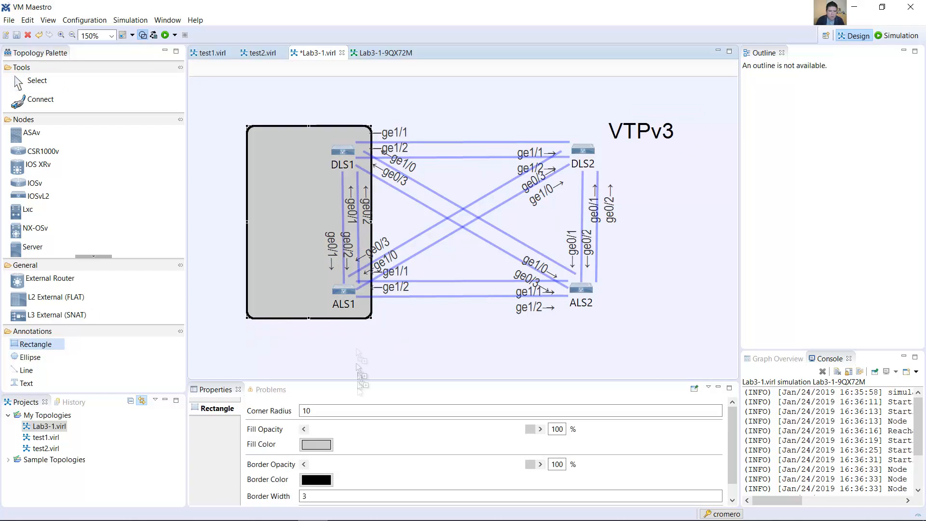
left_click(326, 447)
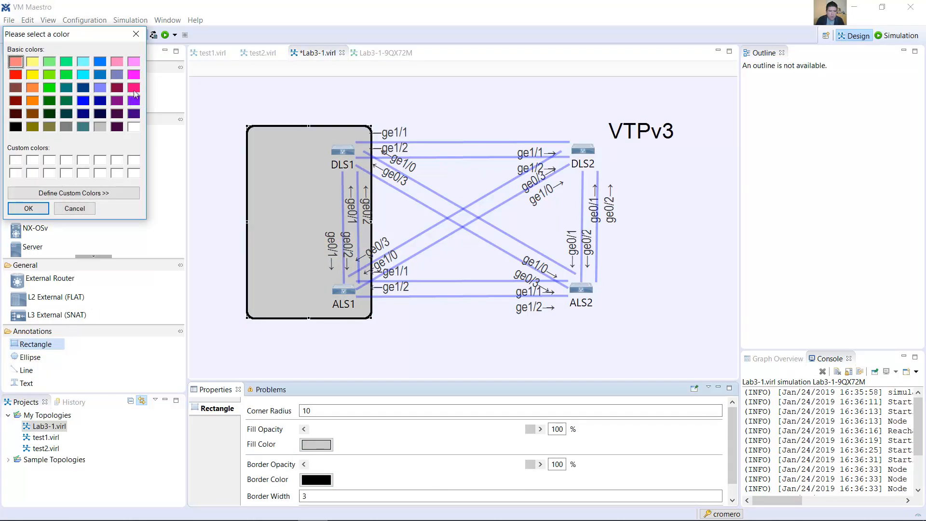
left_click(29, 208)
Step: Move the red rectangle backward in the annotation order, behind the VTPv2 label
left_click(274, 336)
right_click(293, 345)
left_click(320, 350)
left_click(35, 81)
left_click(269, 230)
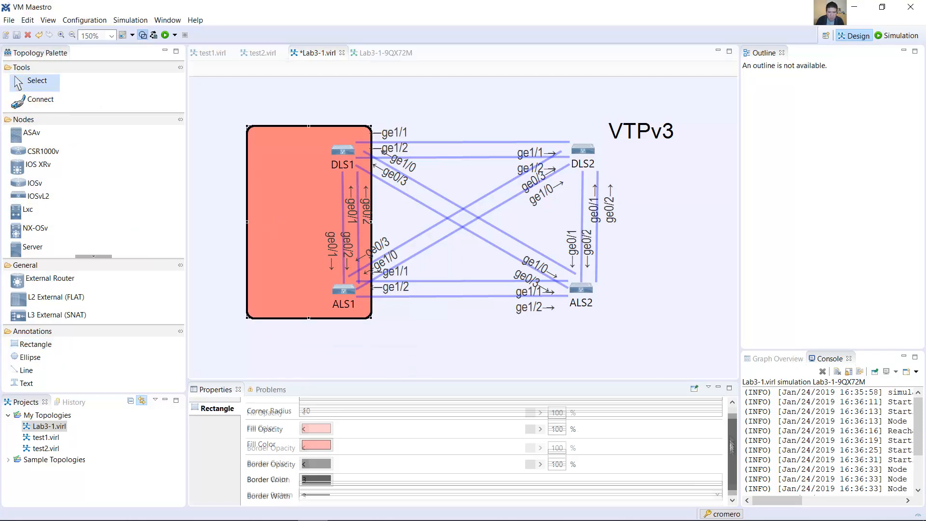
right_click(273, 236)
mouse_move(338, 334)
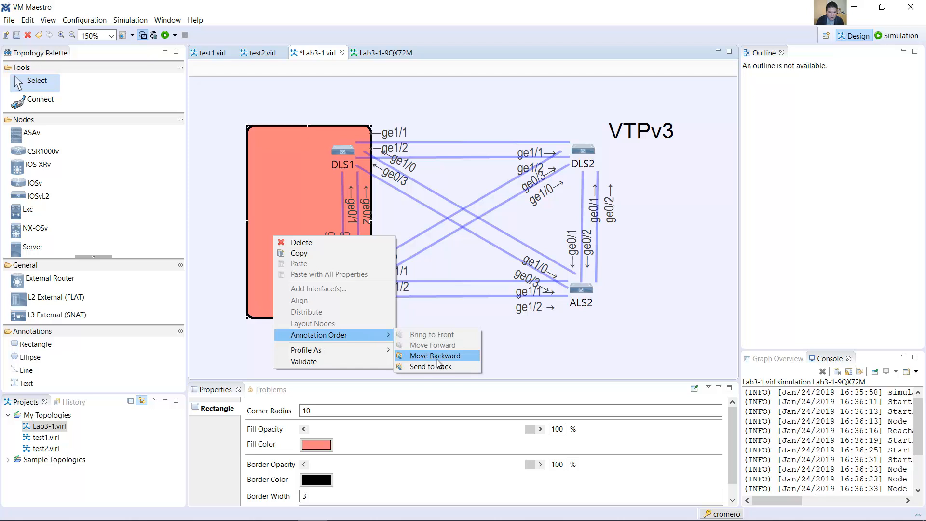
left_click(436, 358)
Step: Draw a larger rectangle annotation around all four switches and the VTPv3 label, and fill it with light yellow
left_click(34, 344)
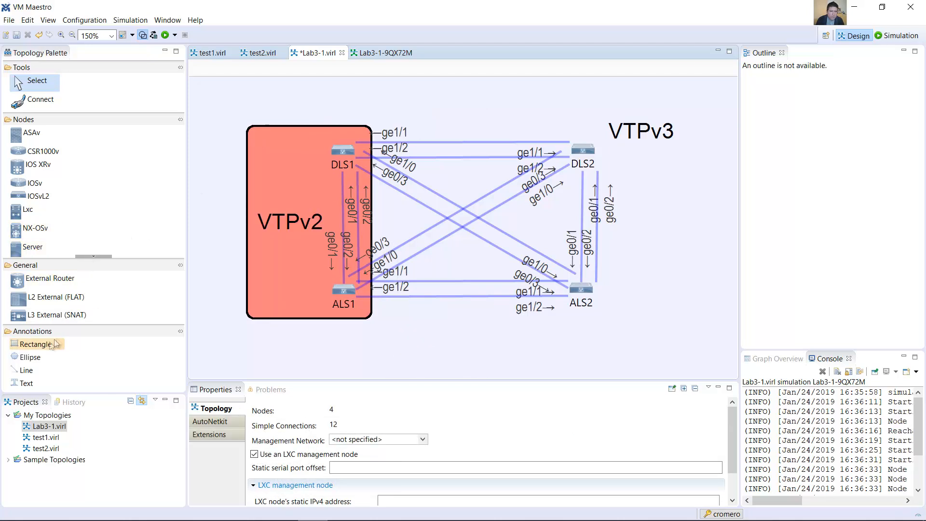
mouse_move(286, 88)
left_mouse_down()
mouse_move(660, 359)
mouse_move(681, 348)
left_mouse_up()
left_click(315, 444)
left_click(35, 63)
left_click(28, 212)
Step: Send the yellow rectangle to the back of the annotation order, behind the red rectangle and both labels
right_click(572, 103)
mouse_move(669, 205)
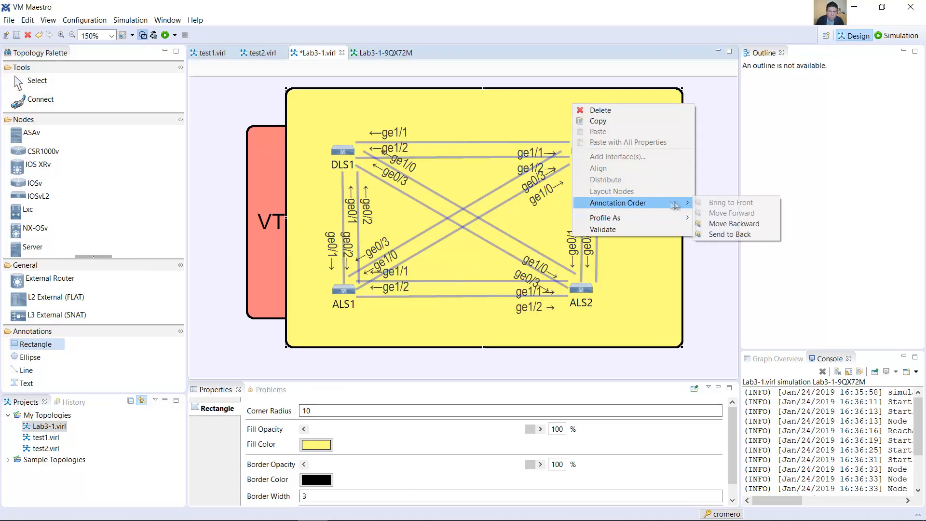
left_click(724, 225)
right_click(601, 122)
mouse_move(688, 235)
left_click(37, 82)
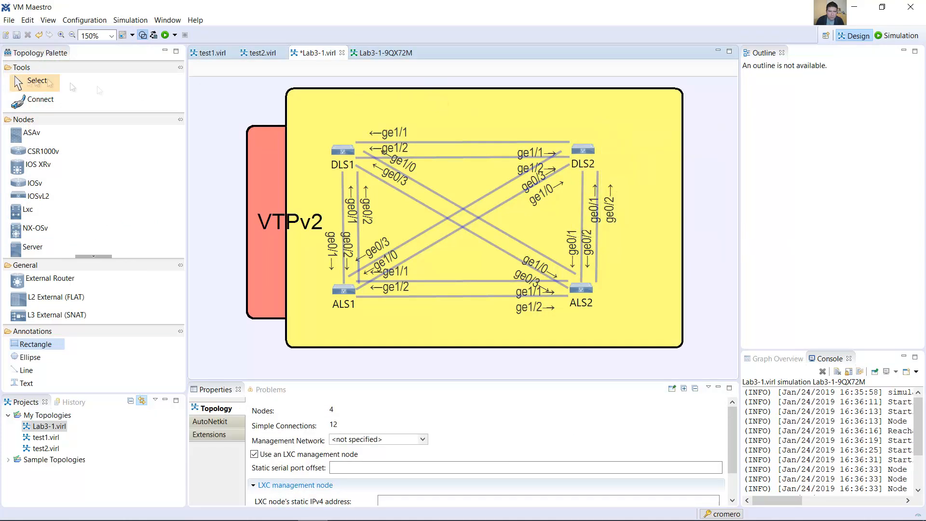
right_click(472, 89)
mouse_move(578, 187)
left_click(655, 219)
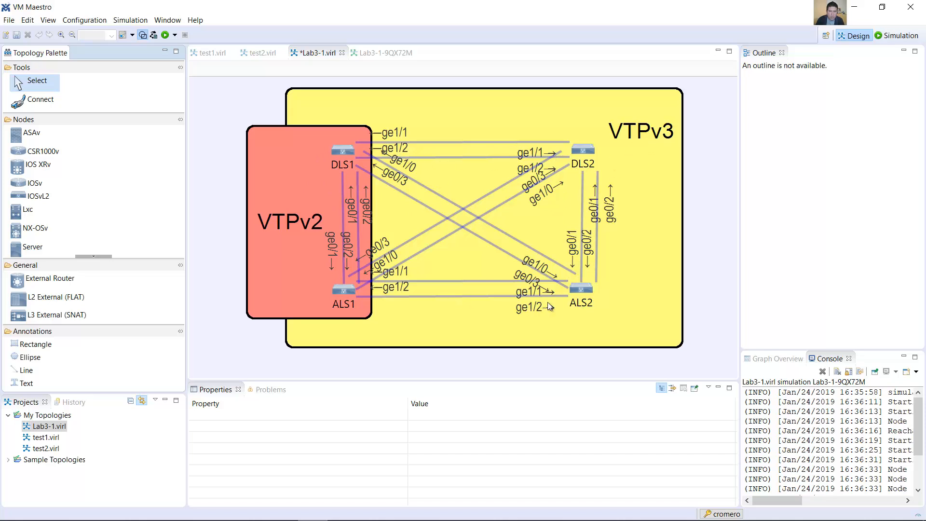
Step: Compare the running simulation topology Lab3-1-9QX72M with the annotated Lab3-1.virl design
left_click(376, 55)
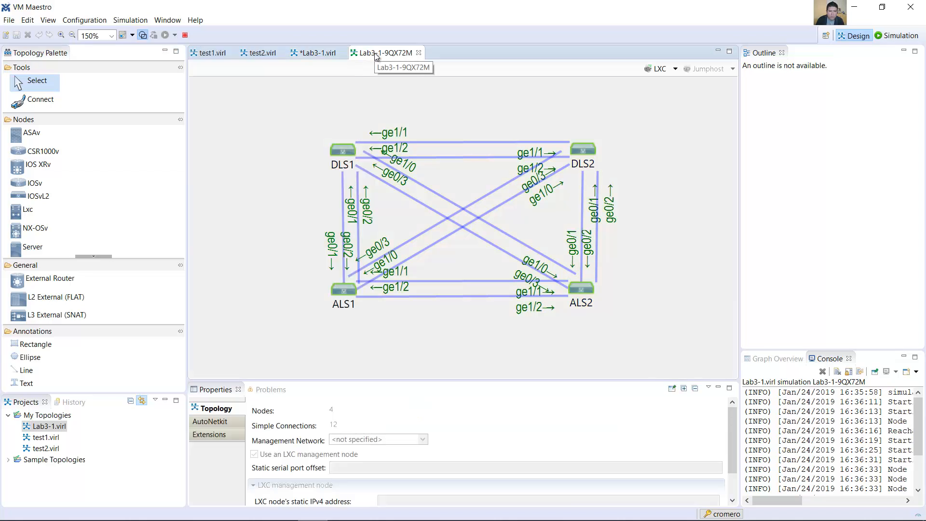
left_click(313, 51)
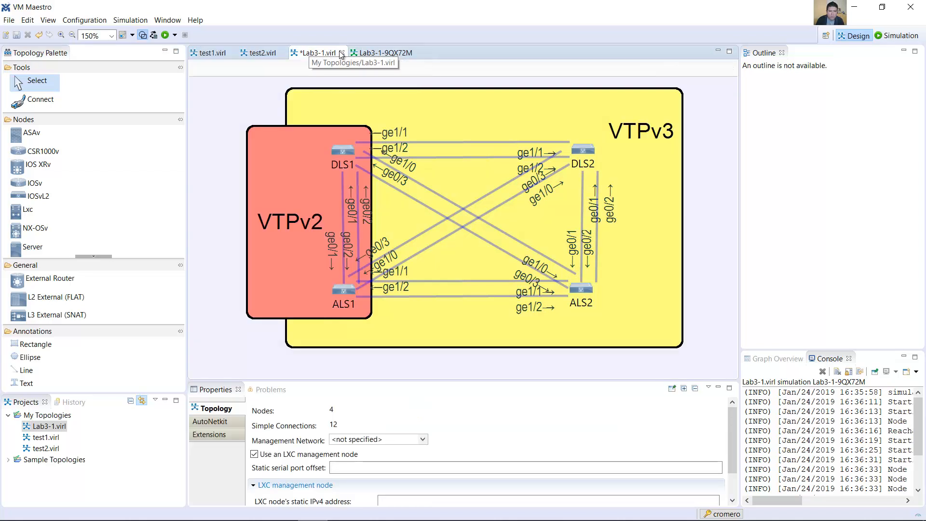
left_click(377, 55)
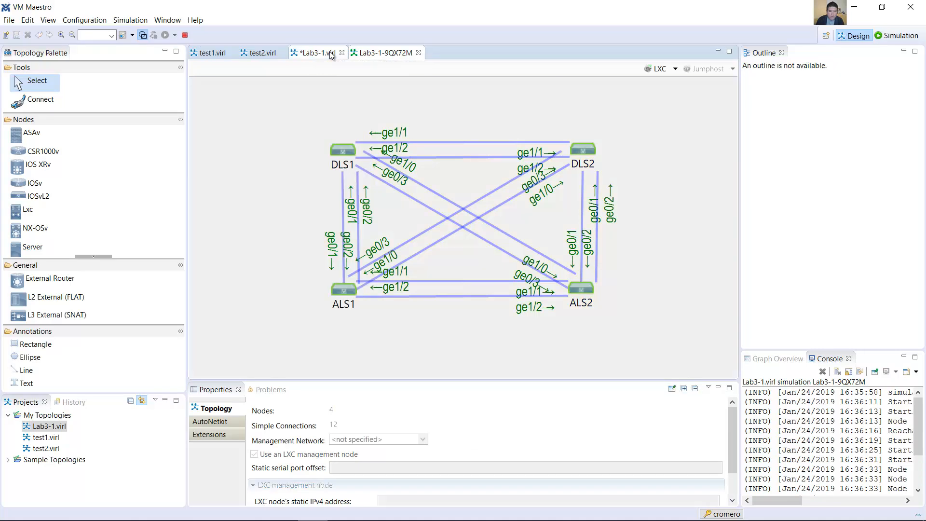
Step: Switch to the Word lab guide and review Step 1, Verify VTP status, with its show vtp status command
key("alt+Tab")
left_click_drag(267, 124, 360, 133)
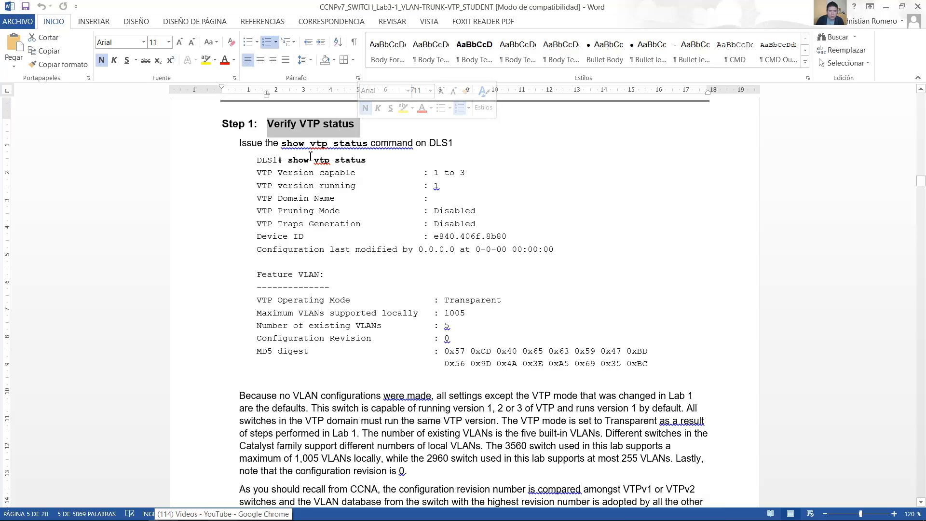
left_click_drag(279, 160, 371, 165)
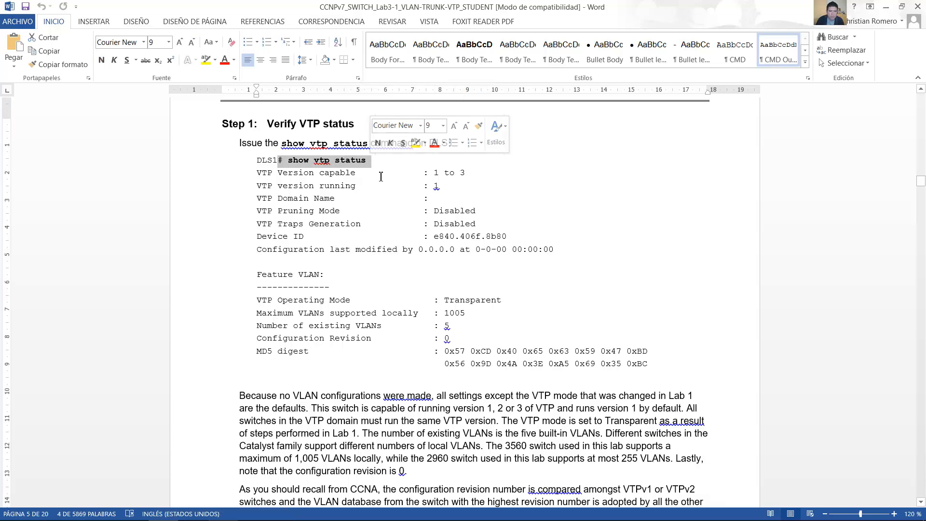
Step: Switch back to VM Maestro, exit configuration mode on the DLS1 console and run show vtp status
key("alt+Tab")
left_click(715, 309)
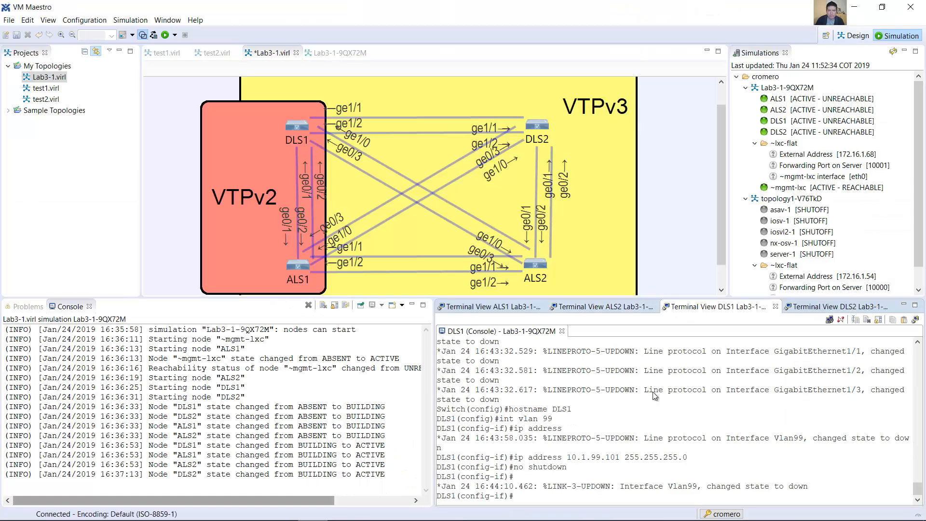
type("end")
key("Return")
type("show vtp status")
key("Return")
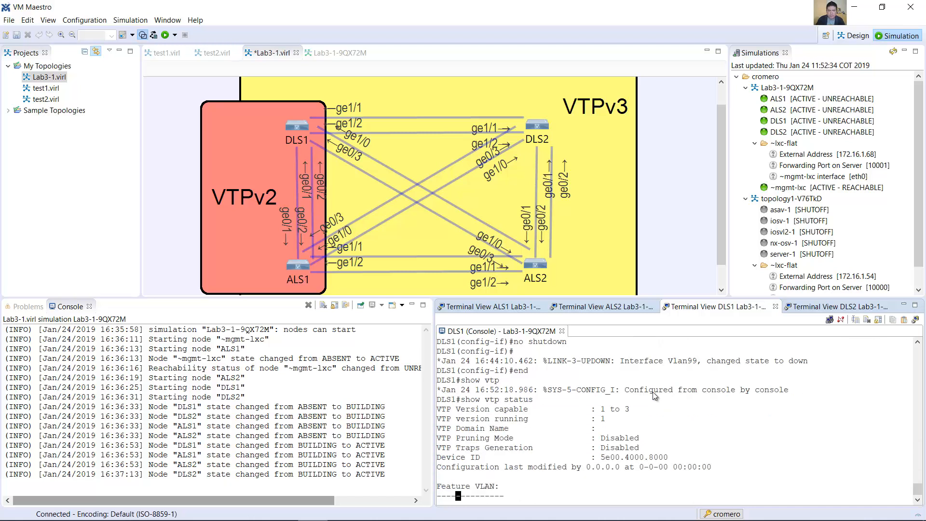
Step: Examine the running VTP version, domain name, operating mode and supported versions in the DLS1 status output
scroll(643, 392, "up", 2)
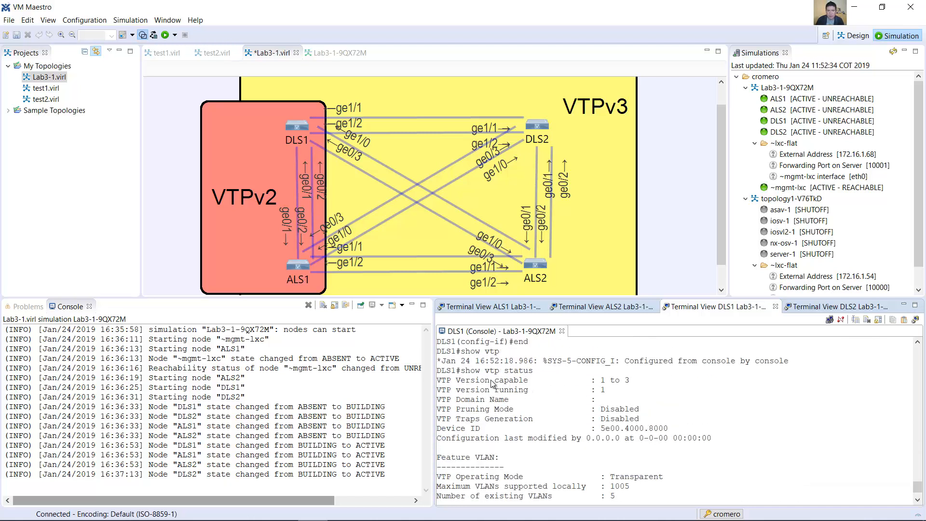
left_click_drag(442, 393, 605, 393)
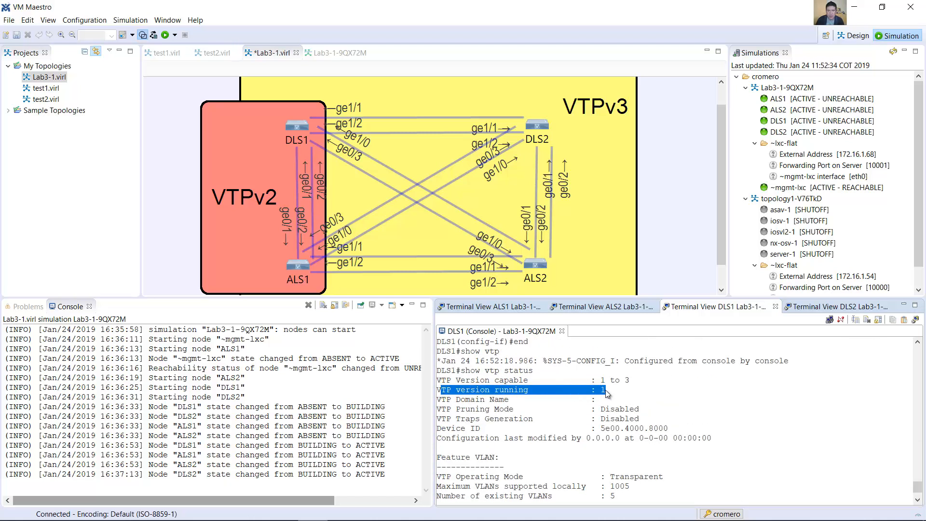
scroll(607, 398, "down", 2)
left_click_drag(437, 361, 626, 366)
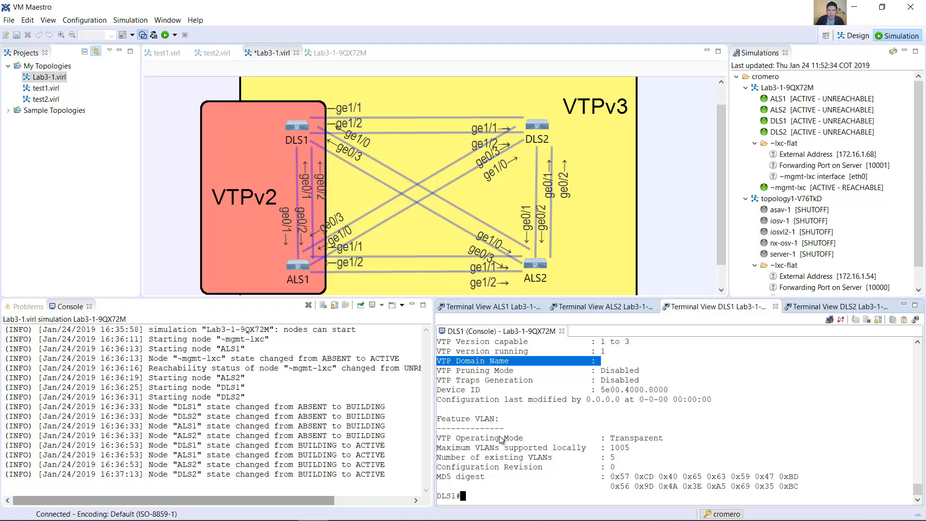
left_click_drag(499, 438, 664, 436)
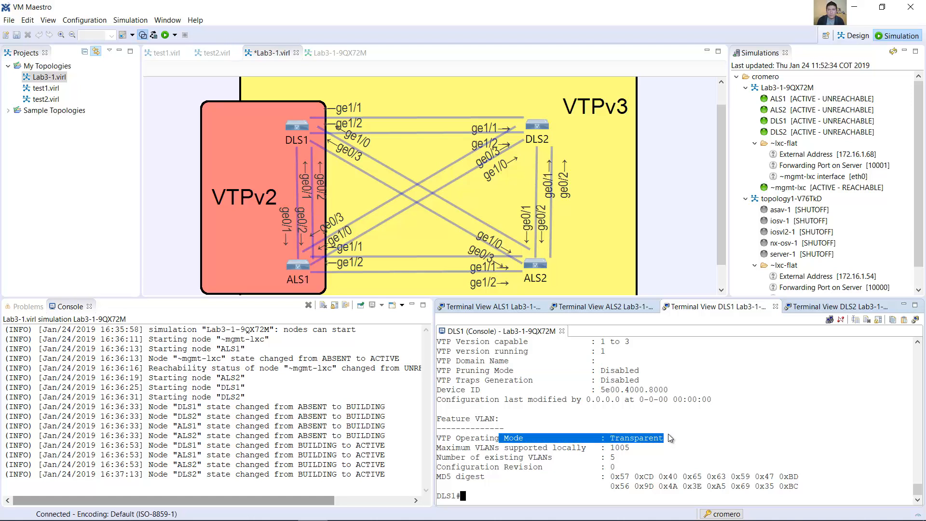
scroll(481, 365, "up", 1)
left_click_drag(441, 351, 621, 352)
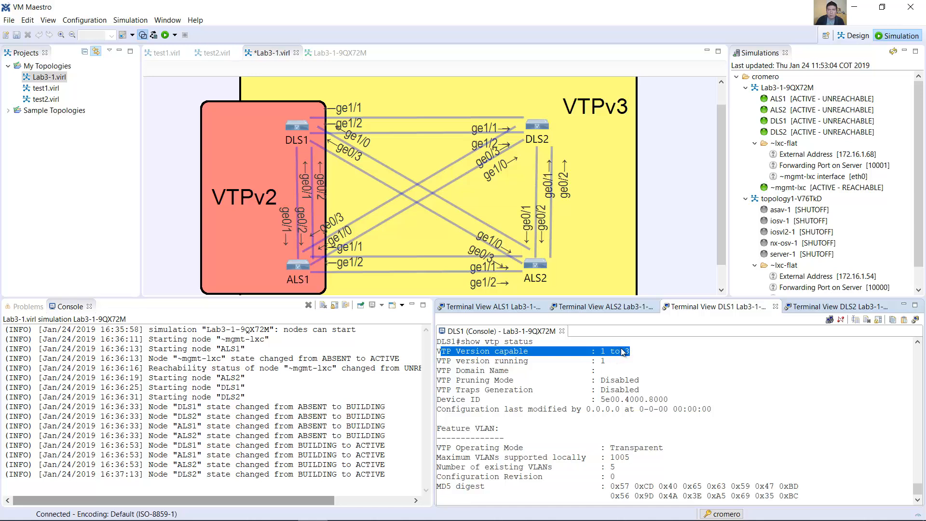
Step: Switch to the Word lab guide and read the paragraphs on VTP revision numbers, the VTPv3 primary server and multiple VTP servers
key("alt+Tab")
left_click_drag(243, 211, 682, 213)
left_click_drag(508, 214, 697, 235)
left_click_drag(312, 246, 419, 260)
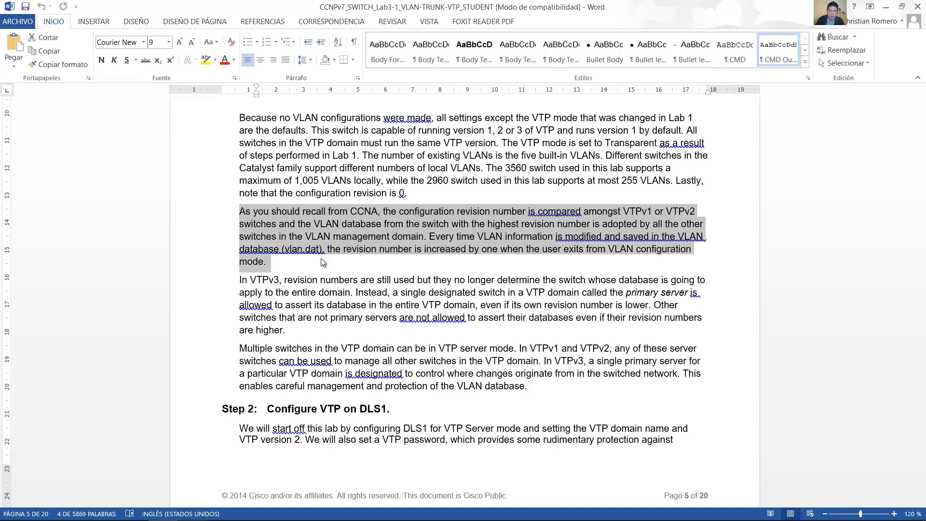
scroll(554, 299, "down", 1)
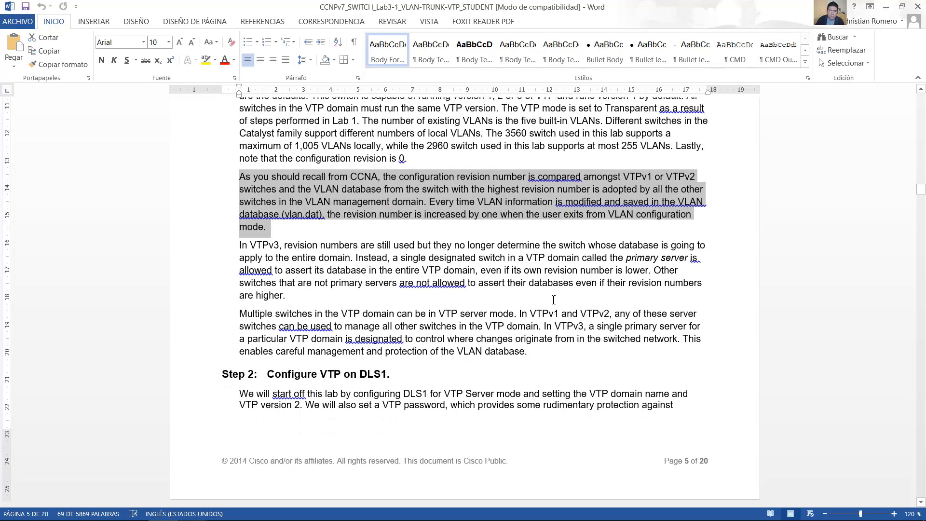
scroll(553, 300, "down", 1)
left_click_drag(236, 211, 305, 264)
scroll(515, 286, "down", 1)
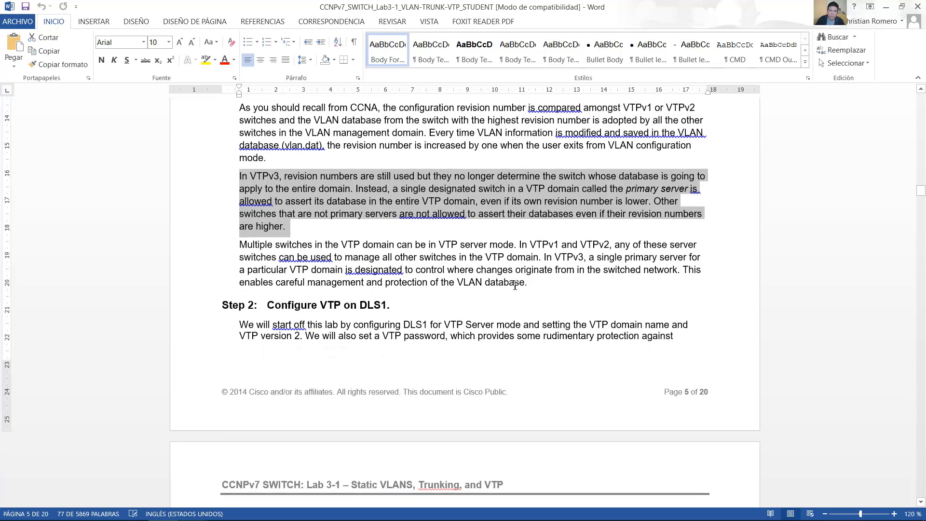
scroll(514, 286, "down", 2)
left_click_drag(239, 174, 683, 205)
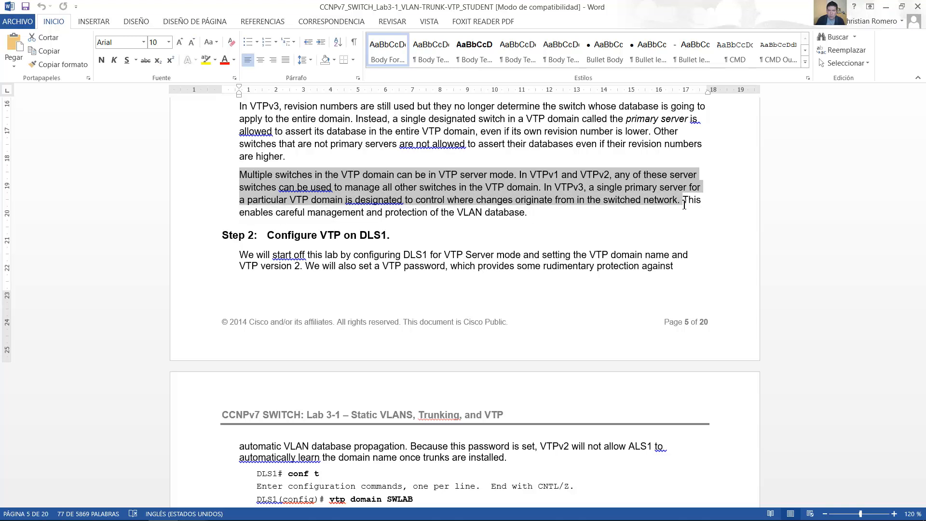
left_click_drag(301, 208, 524, 216)
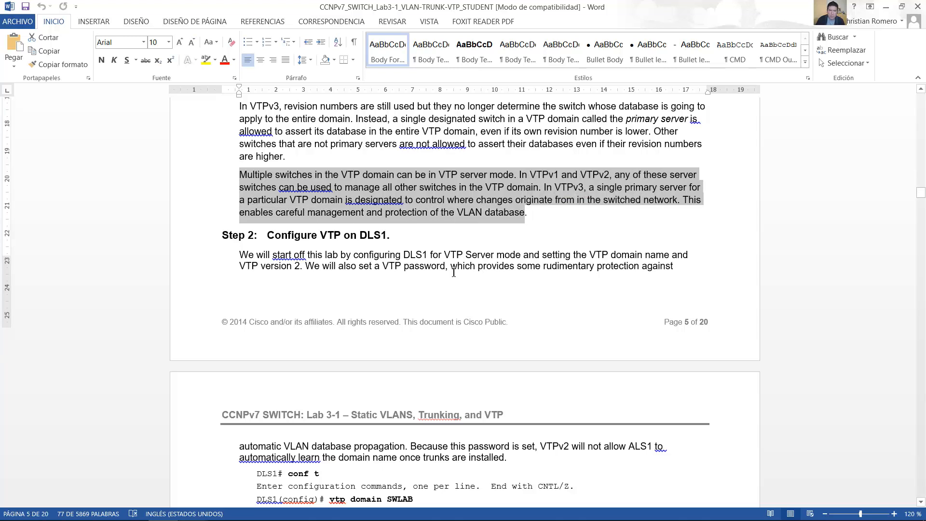
Step: Review Step 2, Configure VTP on DLS1, including its commands for the VTP domain, version, mode and password
scroll(231, 135, "down", 3)
left_click_drag(278, 138, 393, 128)
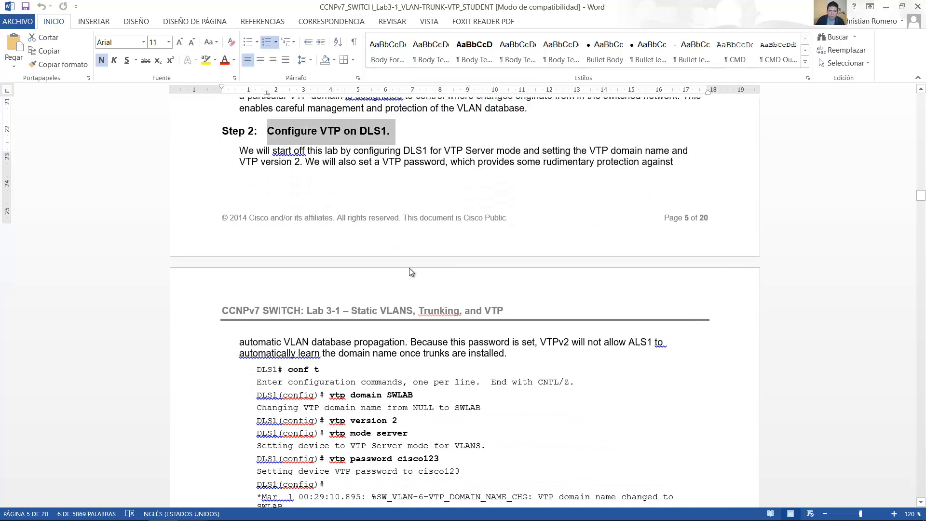
scroll(408, 267, "down", 5)
left_click_drag(329, 221, 413, 221)
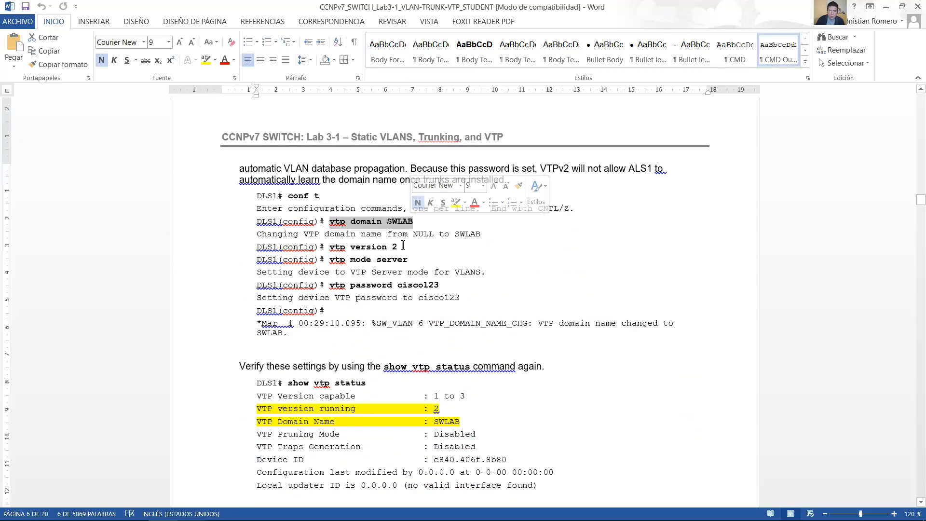
left_click_drag(329, 247, 397, 247)
left_click_drag(330, 259, 407, 260)
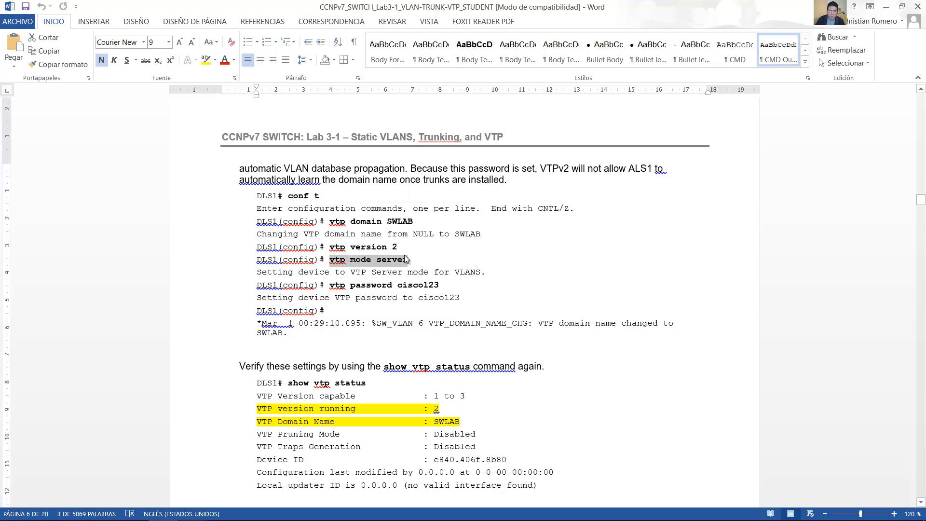
left_click_drag(330, 287, 440, 287)
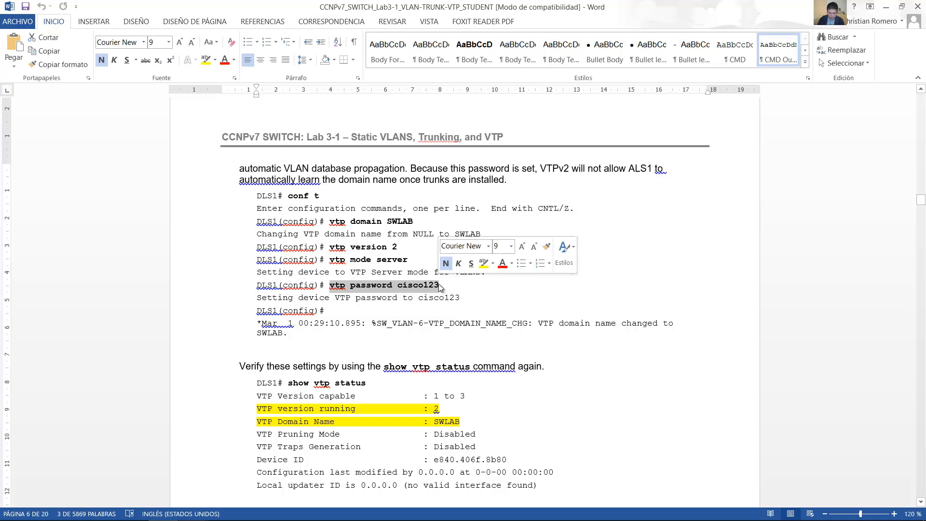
Step: Switch to VM Maestro, enter global configuration mode on the DLS1 console and set the VTP domain to SWLAB
key("alt+Tab")
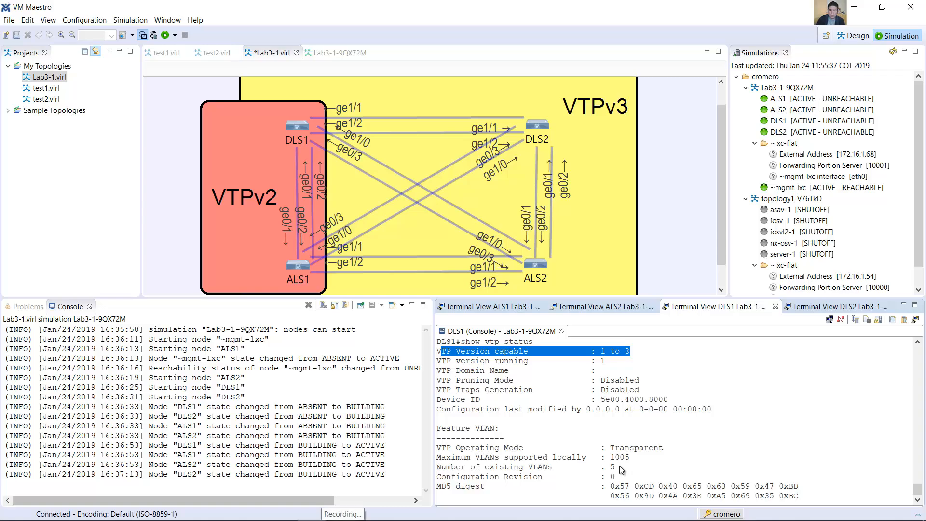
key("Return")
type("conf term")
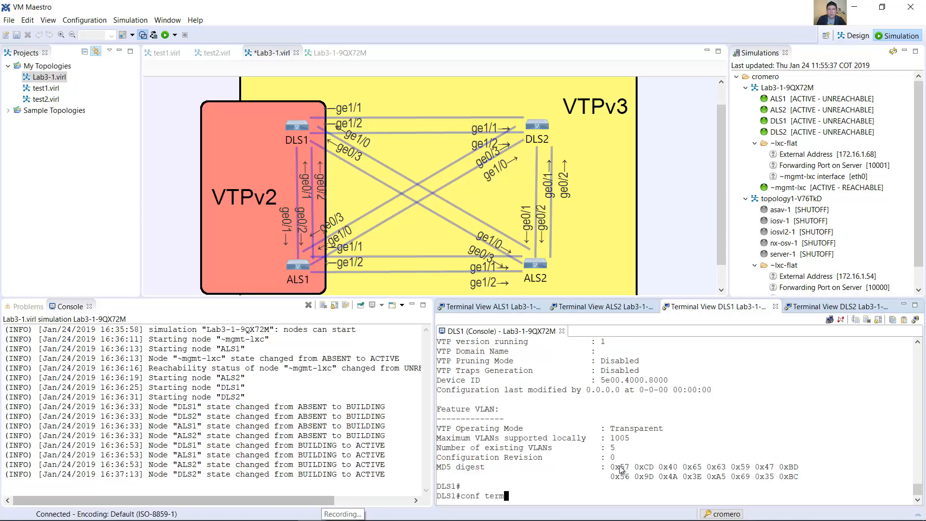
key("Return")
type("vtp")
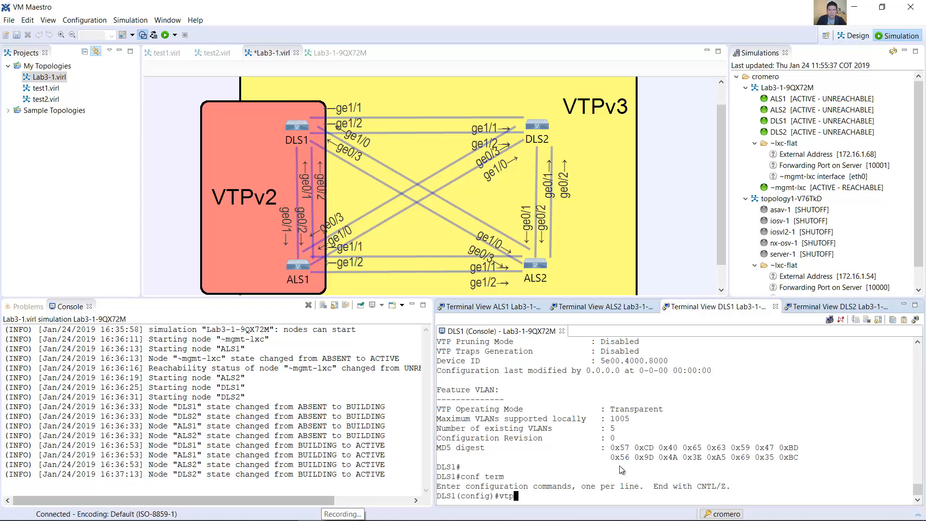
type(" domain ")
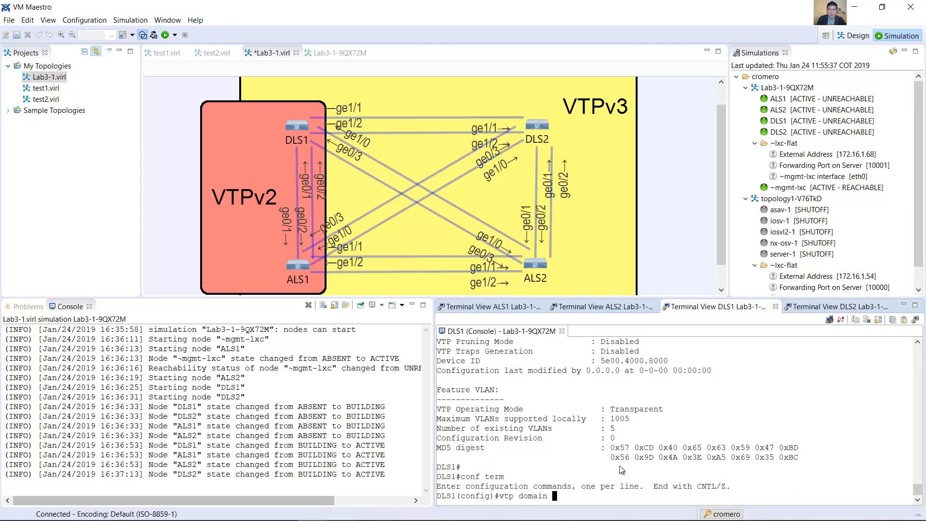
type("SWLAB")
key("Return")
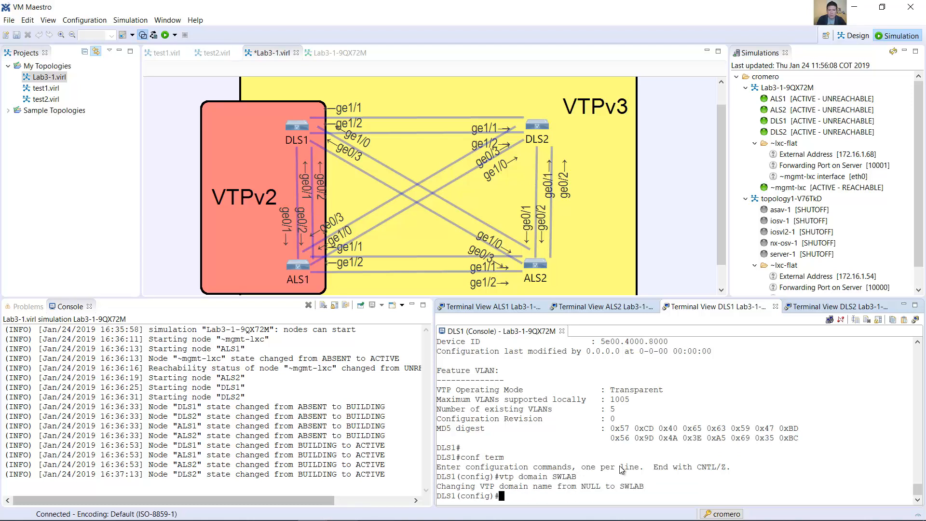
Step: Set DLS1 to VTP version 2 and VTP server mode
type("vtp version 2")
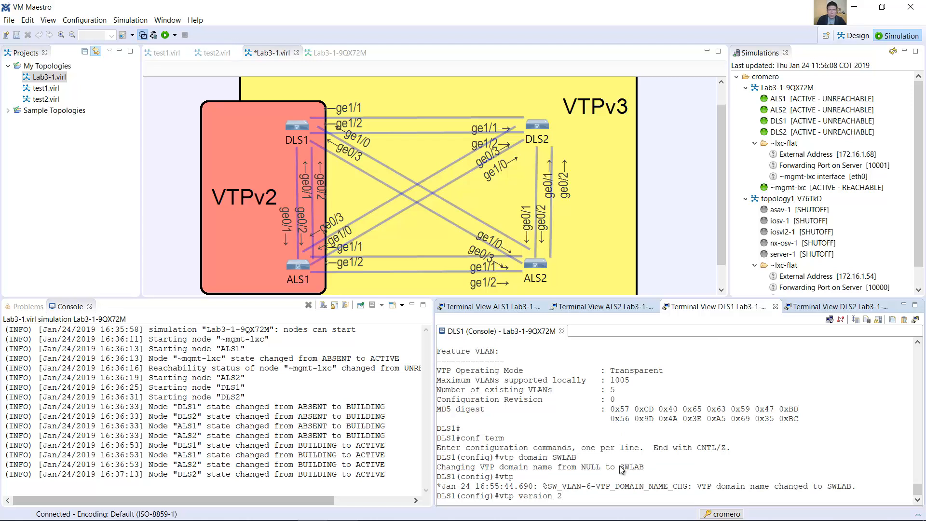
type(" DLS1(config)#vtp mode server")
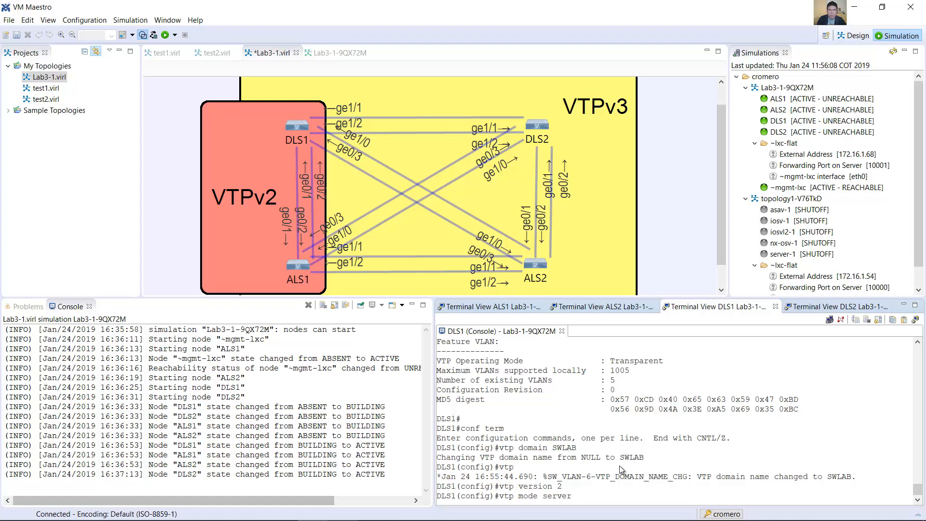
key("Return")
Step: Set the VTP password on DLS1 to the one given in the lab guide
type("vtp")
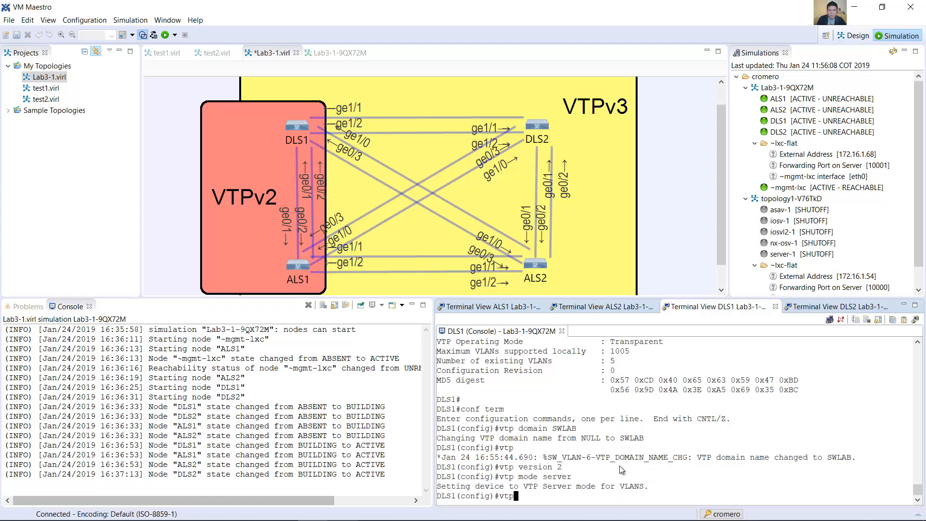
type(" password cisco123")
key("Return")
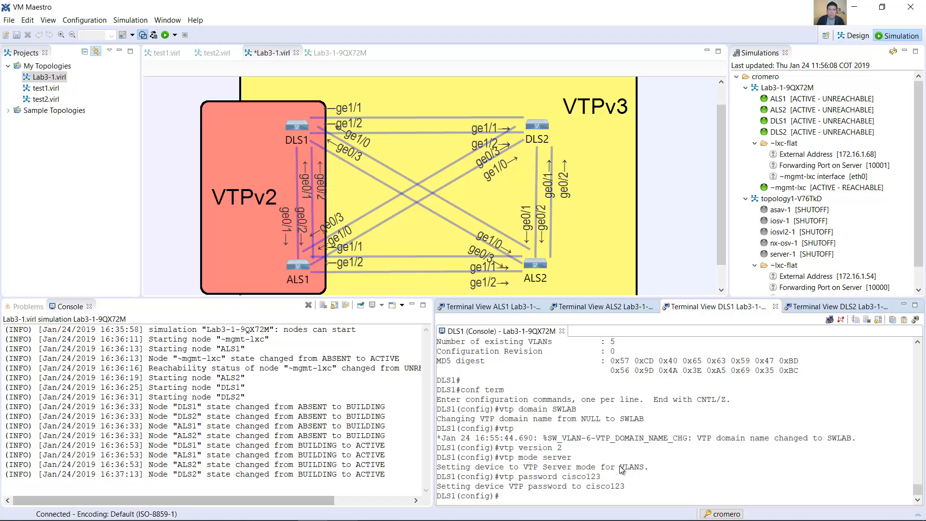
Step: Leave configuration mode, run show vtp status on DLS1 and check the VTP version, domain name and operating mode
type("end")
key("Return")
type("show vtp status")
key("Return")
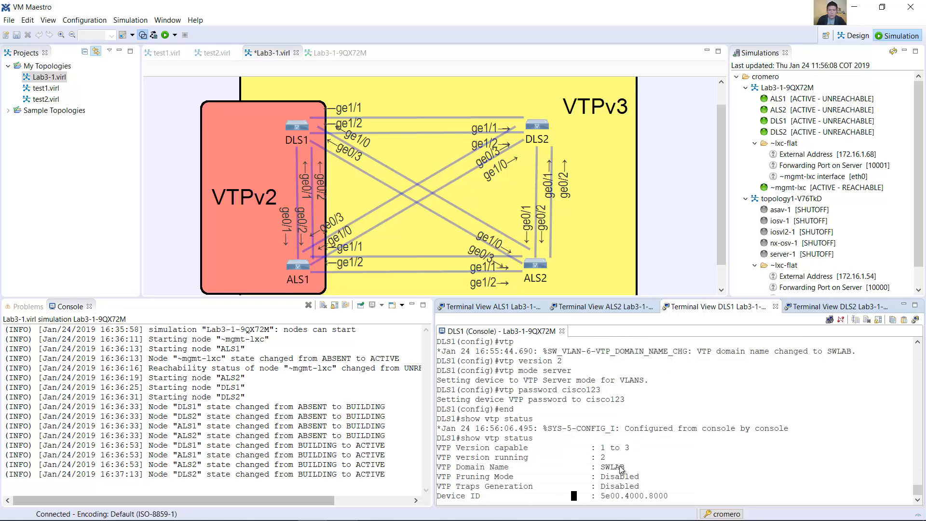
scroll(659, 231, "up", 1)
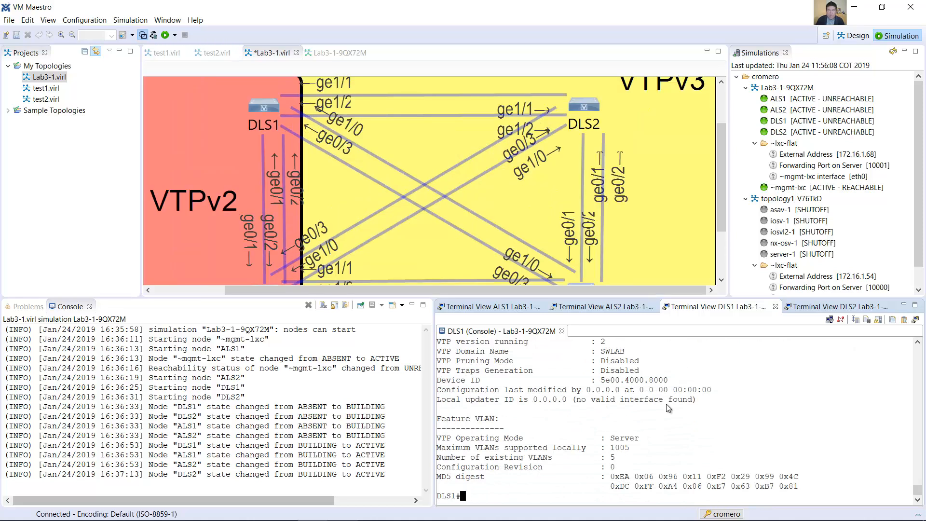
scroll(667, 404, "up", 1)
left_click_drag(584, 358, 627, 366)
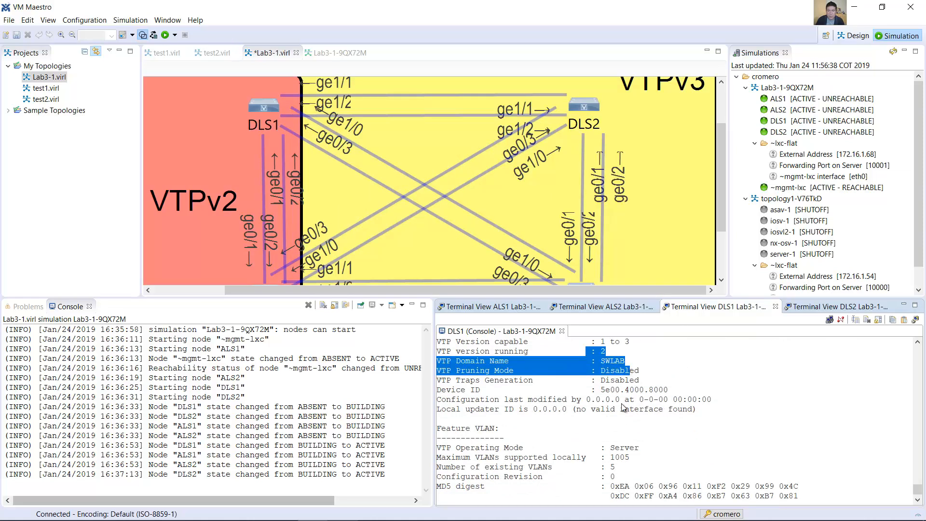
left_click_drag(597, 448, 662, 451)
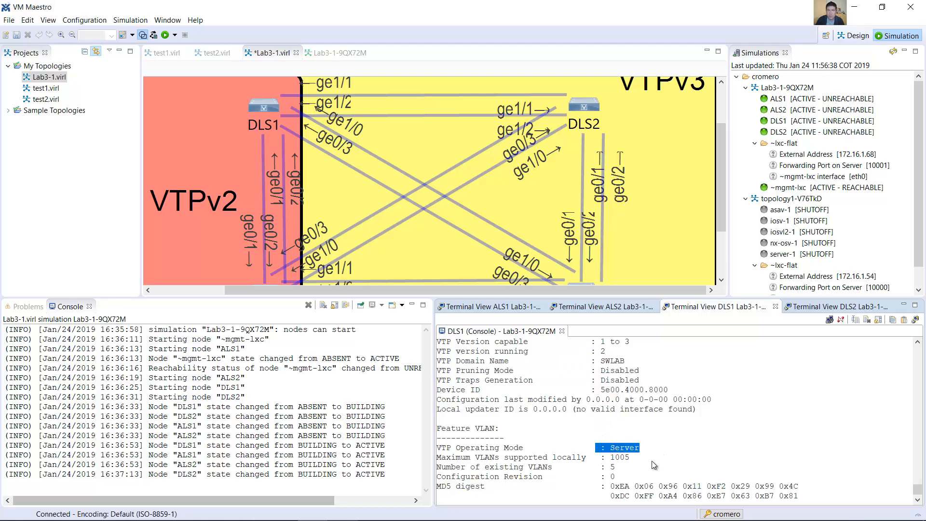
scroll(652, 460, "down", 1)
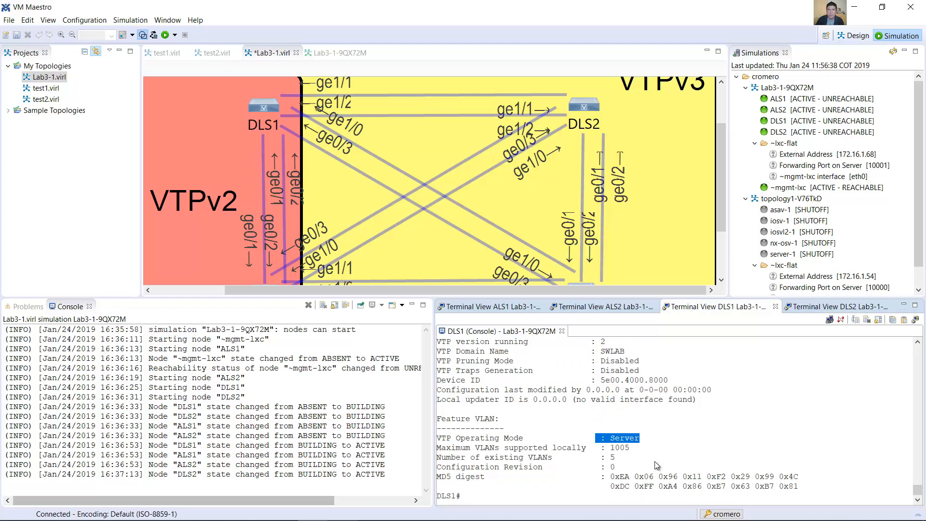
left_click(655, 461)
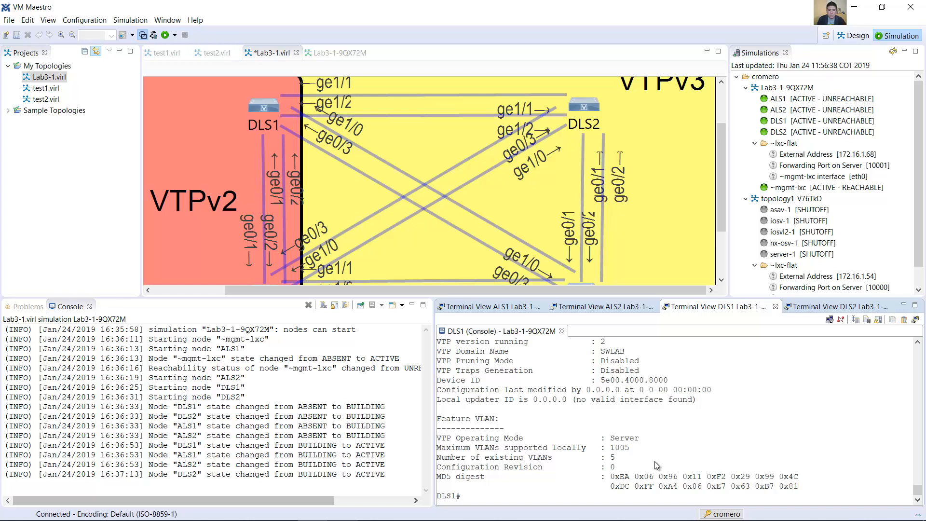
Step: Run show vtp password on DLS1 to check the configured VTP password
type("show vtp password")
key("ctrl+a")
key("Return")
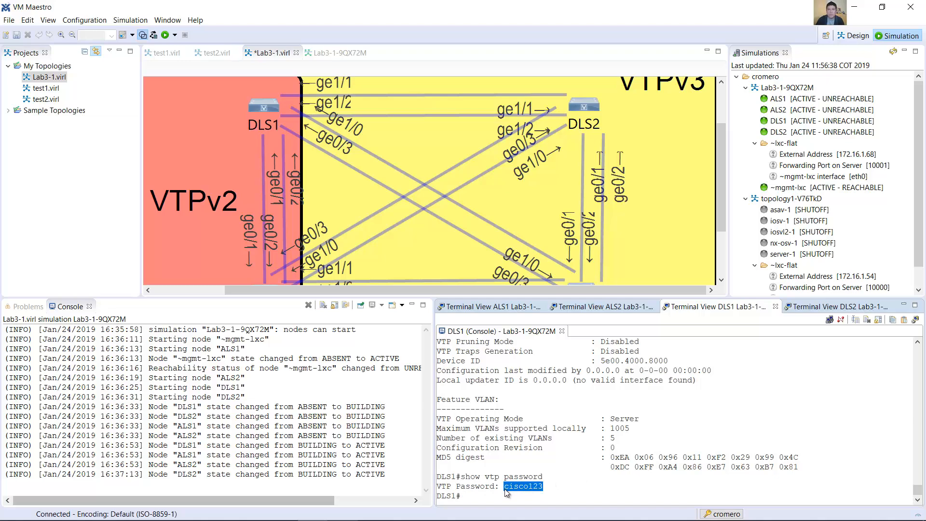
Step: Switch to the Word lab guide and read Step 3, Configure VLANs on DLS1, including the list of VLANs to create
key("alt+Tab")
scroll(424, 312, "down", 9)
scroll(376, 185, "down", 3)
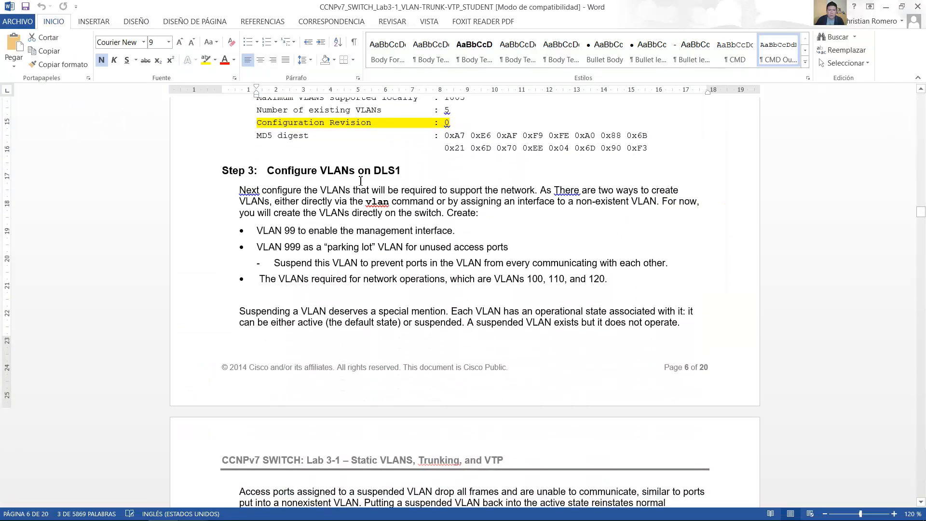
left_click_drag(277, 167, 406, 171)
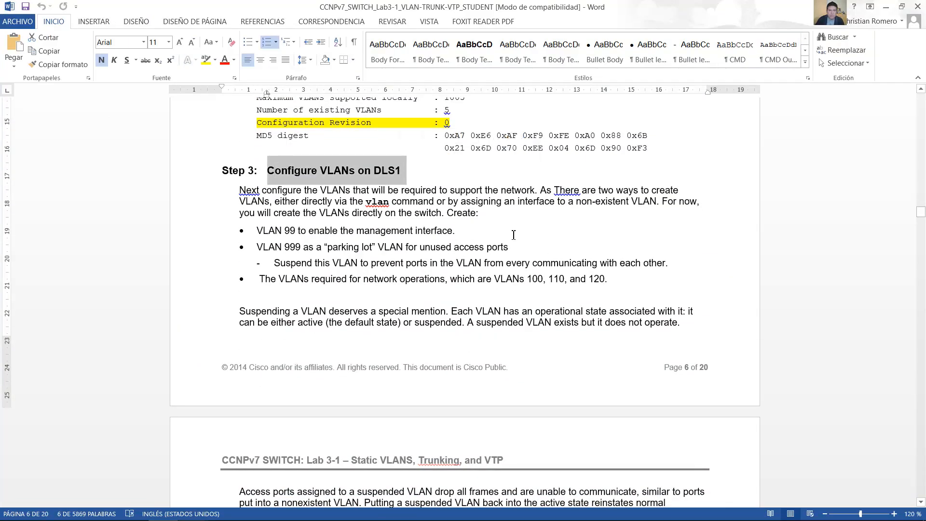
scroll(506, 148, "down", 3)
left_click_drag(552, 122, 698, 133)
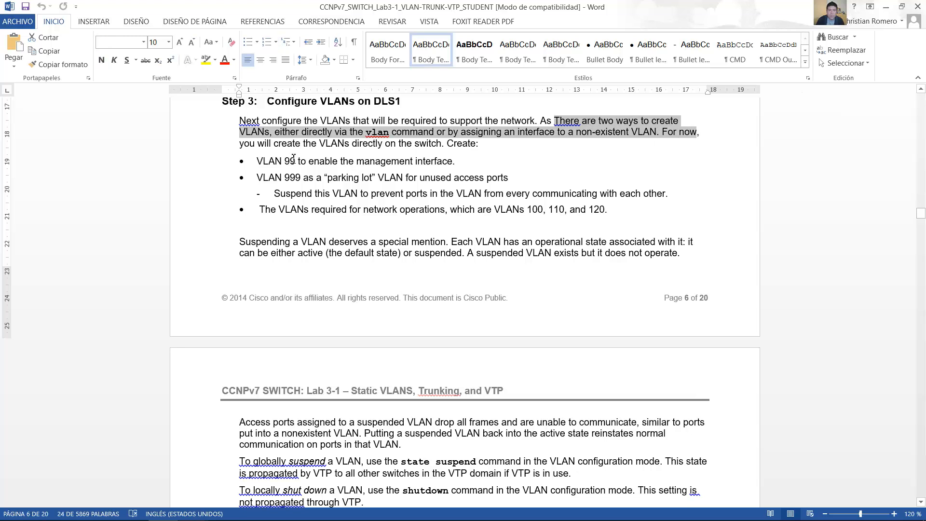
left_click_drag(257, 162, 413, 164)
left_click_drag(257, 179, 511, 178)
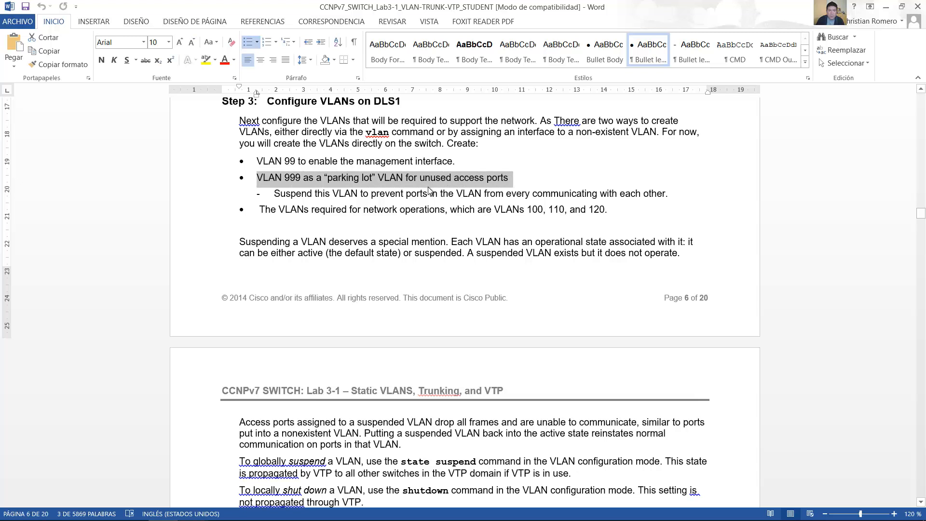
scroll(419, 181, "down", 3)
scroll(419, 181, "up", 1)
left_click_drag(273, 163, 666, 160)
left_click_drag(268, 174, 608, 175)
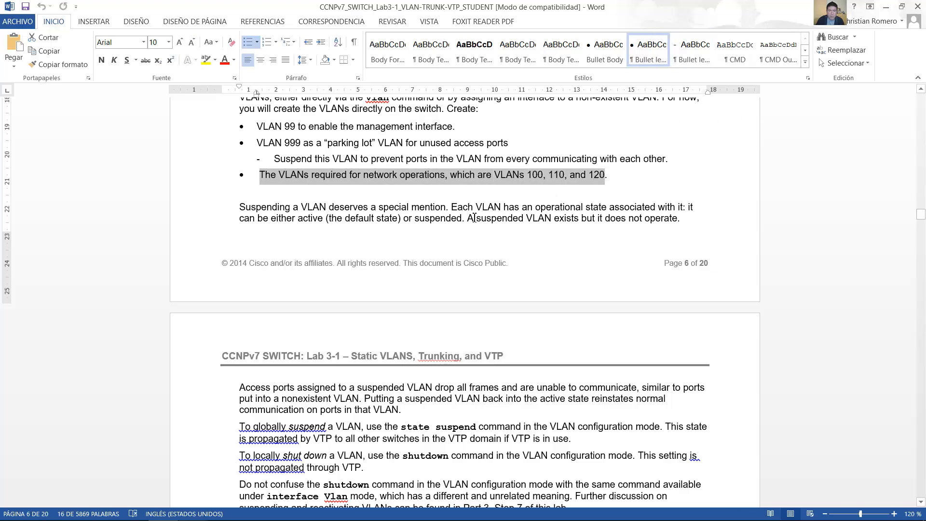
Step: Read the explanation of VLAN operational states and how access ports in a suspended VLAN behave
scroll(477, 217, "down", 1)
scroll(476, 217, "down", 1)
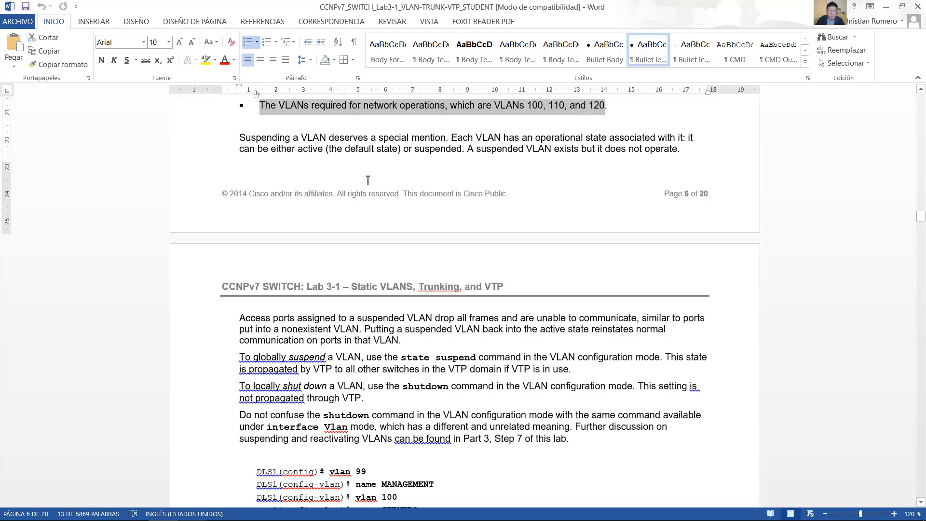
left_click_drag(240, 139, 678, 151)
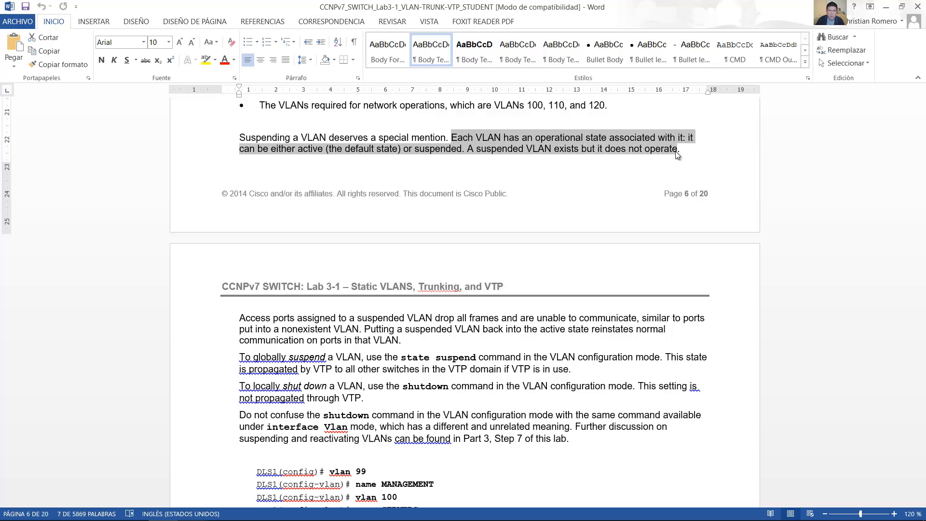
scroll(400, 260, "down", 6)
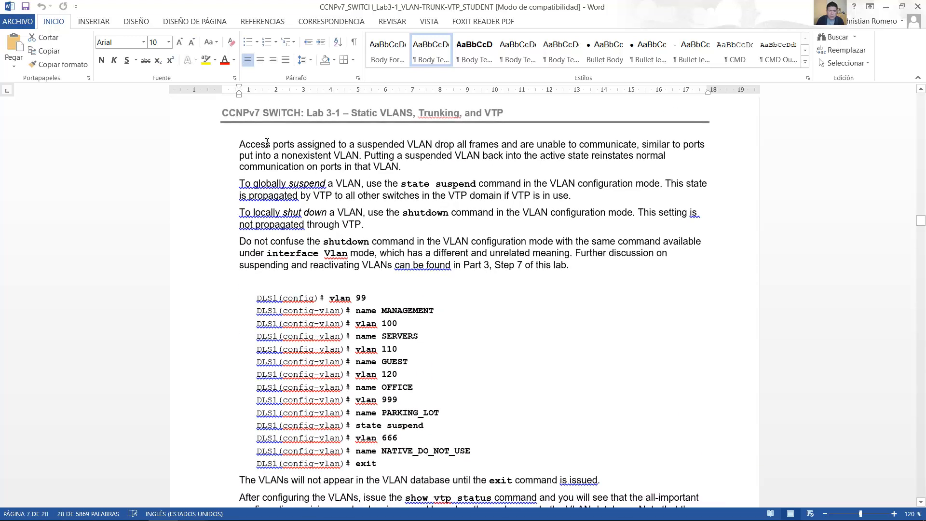
left_click_drag(240, 145, 405, 168)
left_click(364, 155)
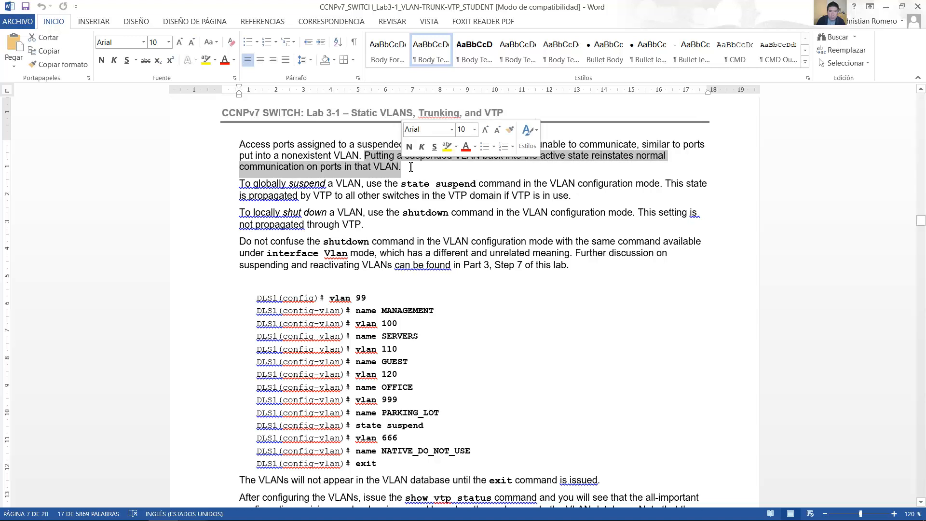
Step: Review the state suspend and shutdown explanations and the VLAN configuration commands for DLS1
scroll(422, 167, "down", 1)
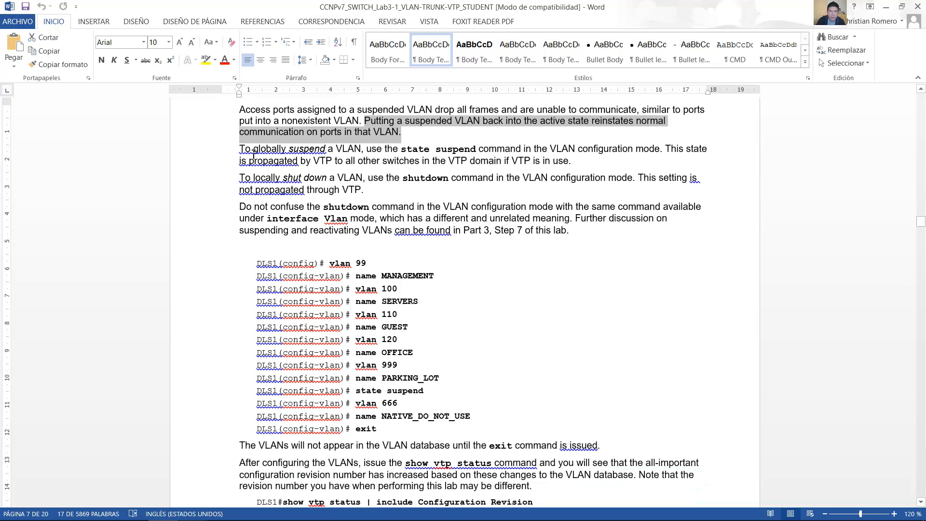
left_click_drag(245, 149, 659, 150)
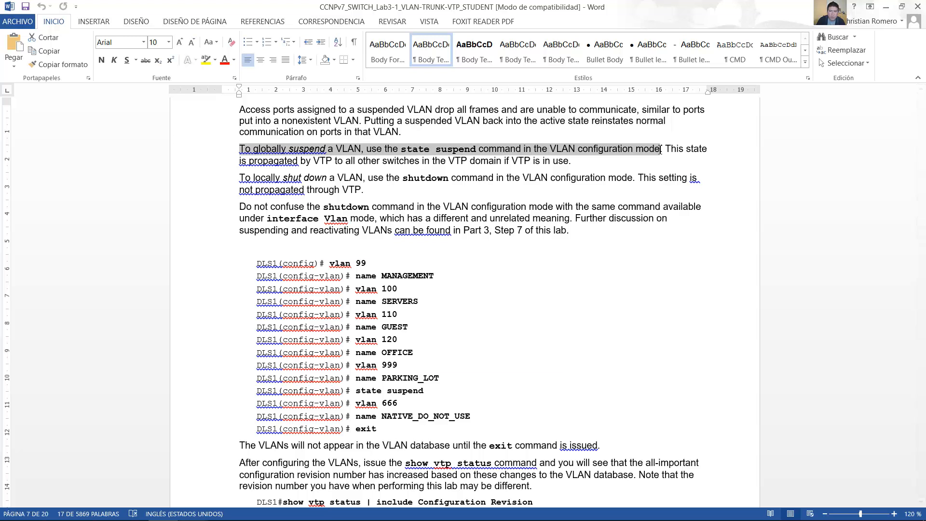
left_click_drag(662, 150, 551, 162)
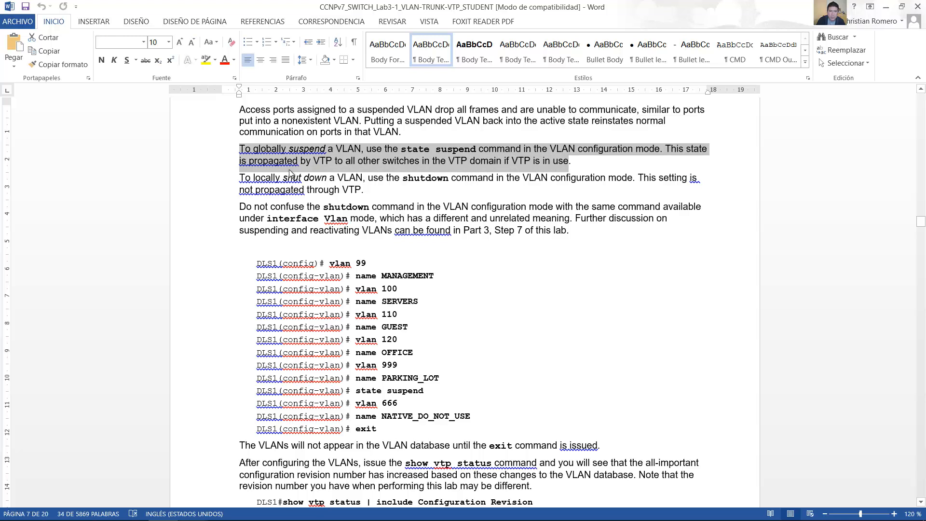
left_click_drag(245, 179, 351, 189)
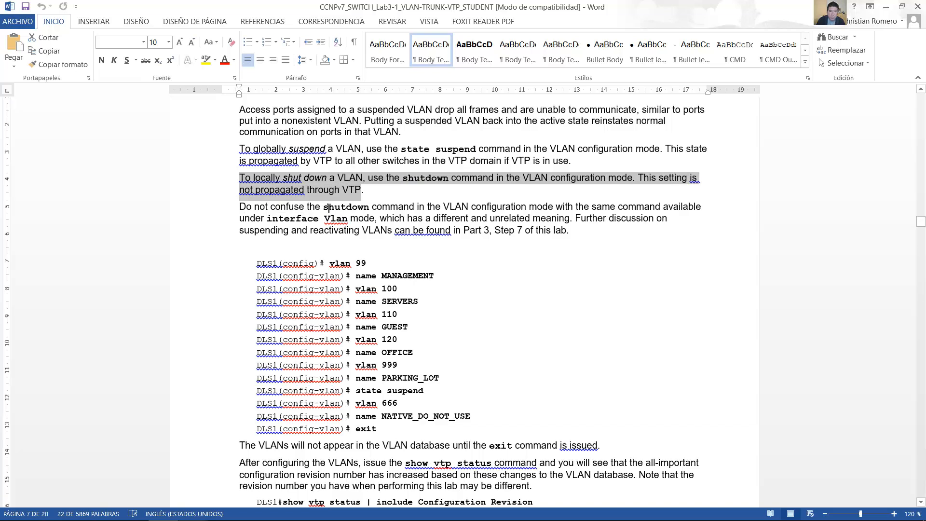
scroll(328, 209, "down", 3)
left_click_drag(256, 164, 451, 321)
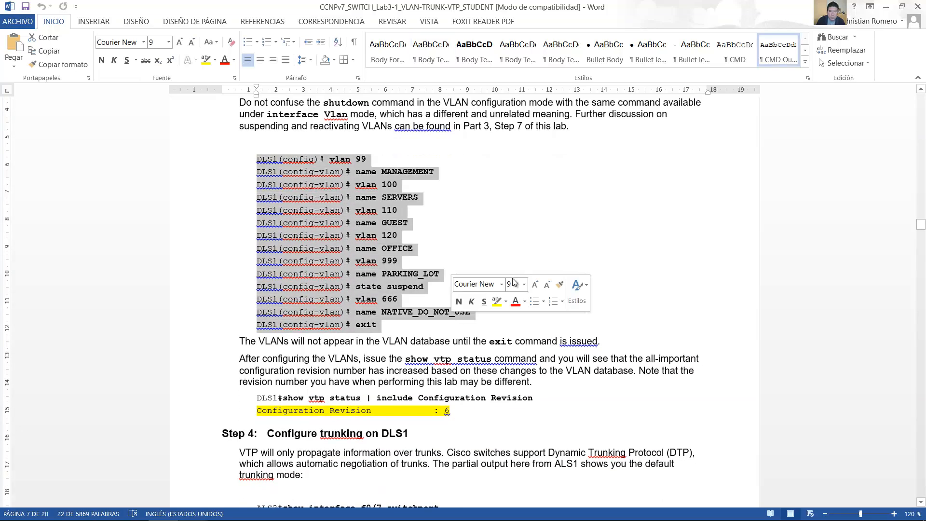
Step: Switch back to VM Maestro, enter global configuration mode on DLS1 and create VLAN 99
key("alt+Tab")
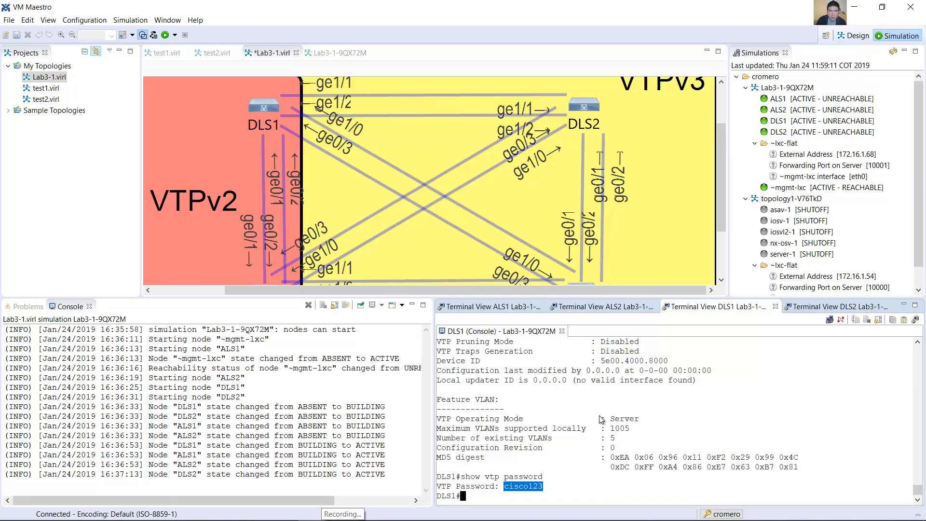
type("conf term")
key("Return")
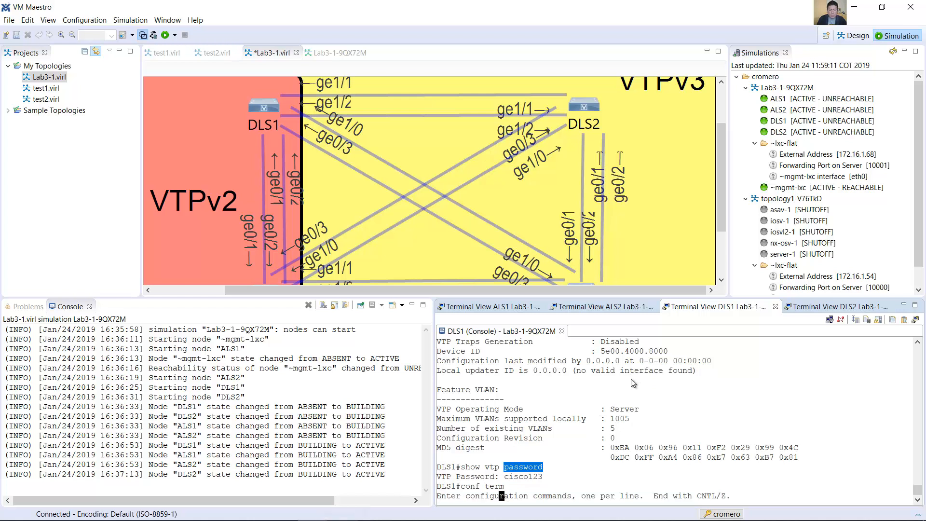
type("vlan 99")
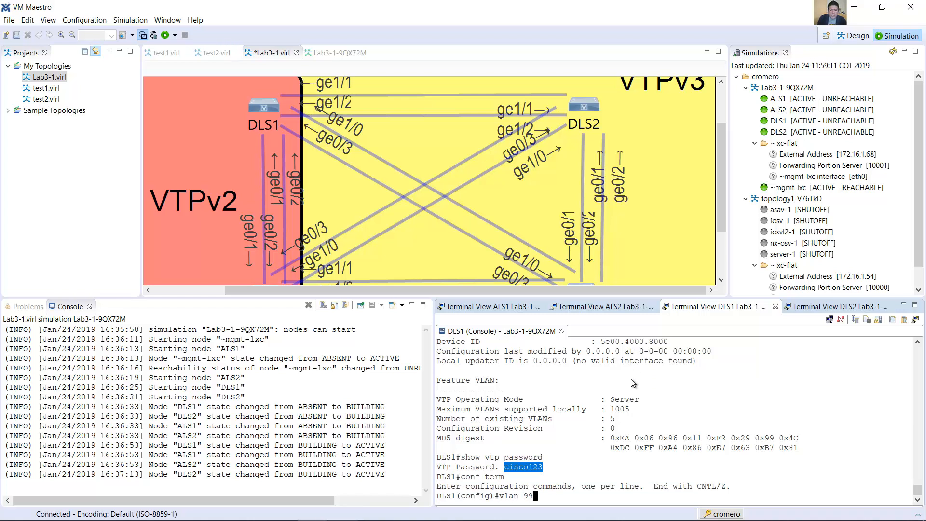
key("Return")
Step: Name VLAN 99 MANAGEMENT on DLS1
type("name")
key("Return")
type("name management")
key("BackSpace")
key("BackSpace")
key("BackSpace")
key("BackSpace")
key("BackSpace")
key("BackSpace")
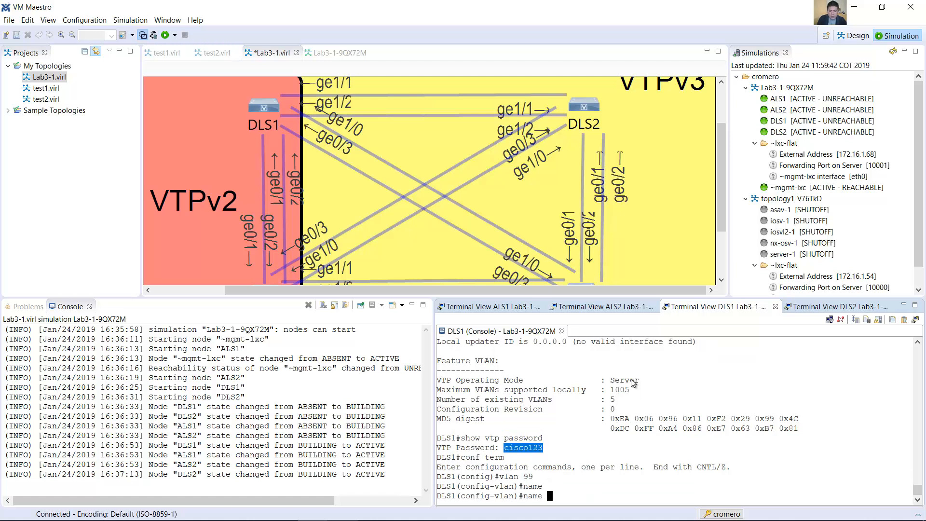
type("MANAGEMENT")
key("Return")
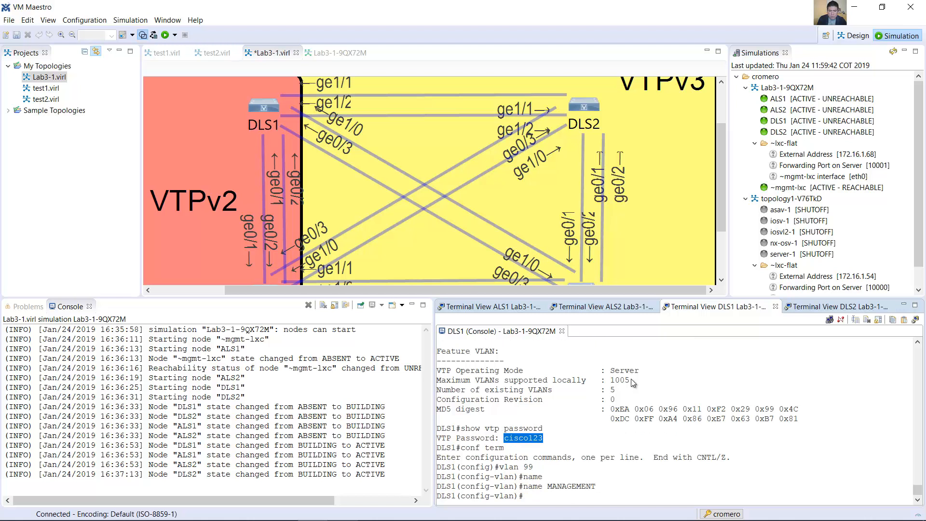
Step: Create VLAN 100 on DLS1 and name it SERVERS
type("vlan 100")
key("Return")
type("name SERVERS")
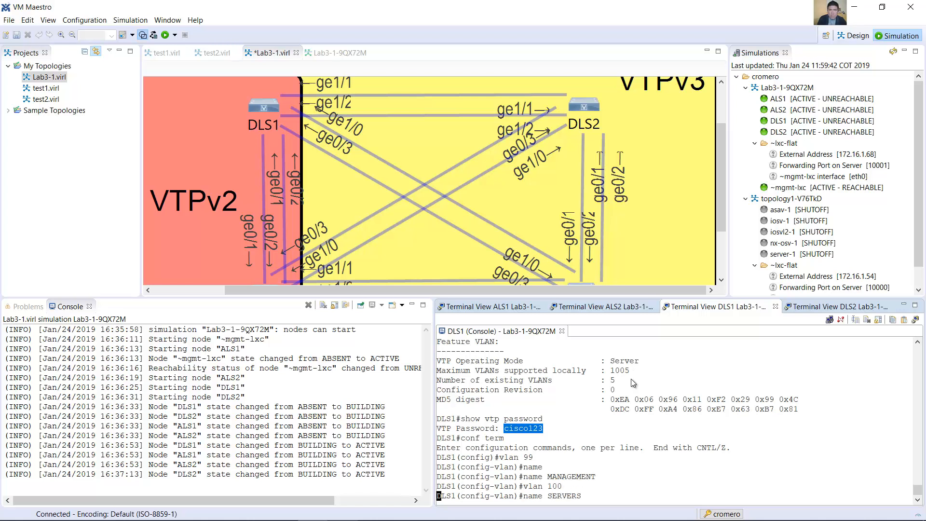
key("Return")
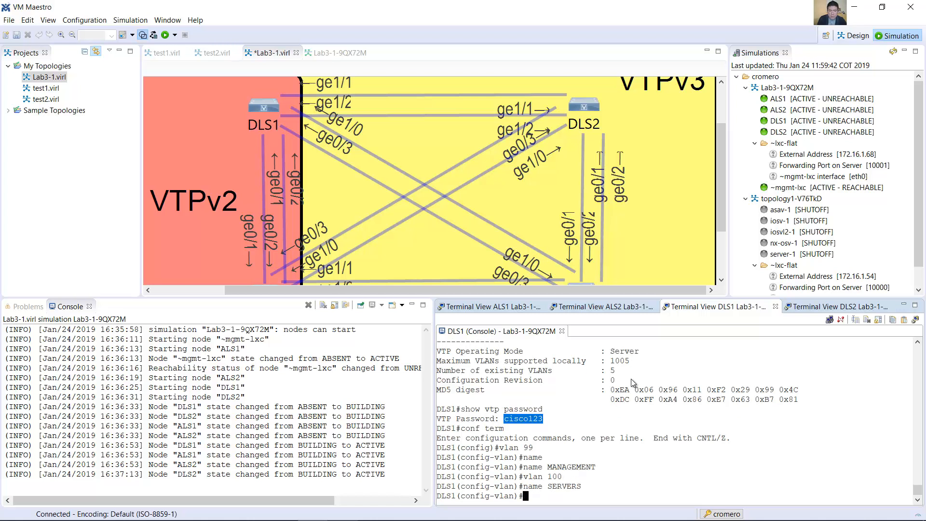
Step: Create VLAN 110 on DLS1 and name it GUEST
type("vlan 110")
key("Return")
type("name GUEST")
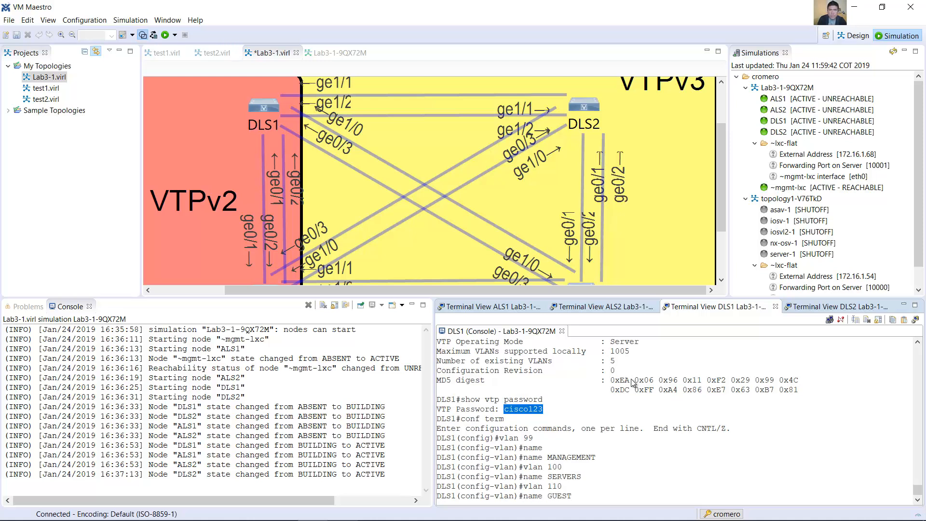
key("Return")
Step: Create VLAN 120 on DLS1 and name it OFFICE
type("vlan 120")
key("Return")
type("name GUEST")
key("BackSpace")
key("BackSpace")
key("BackSpace")
key("BackSpace")
key("BackSpace")
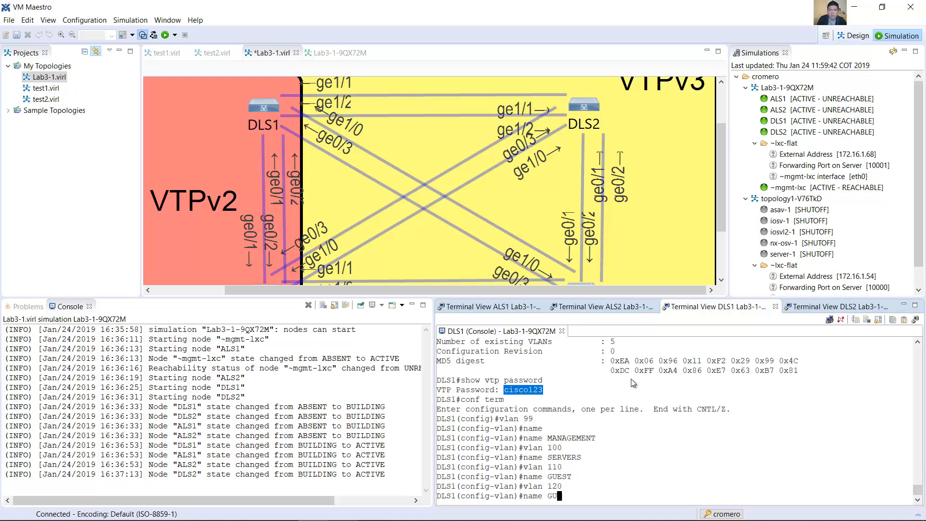
type("OFFICE")
key("Return")
Step: Create VLAN 999 on DLS1, name it PARKING_LOT and set its state to suspend
type("vlan 999")
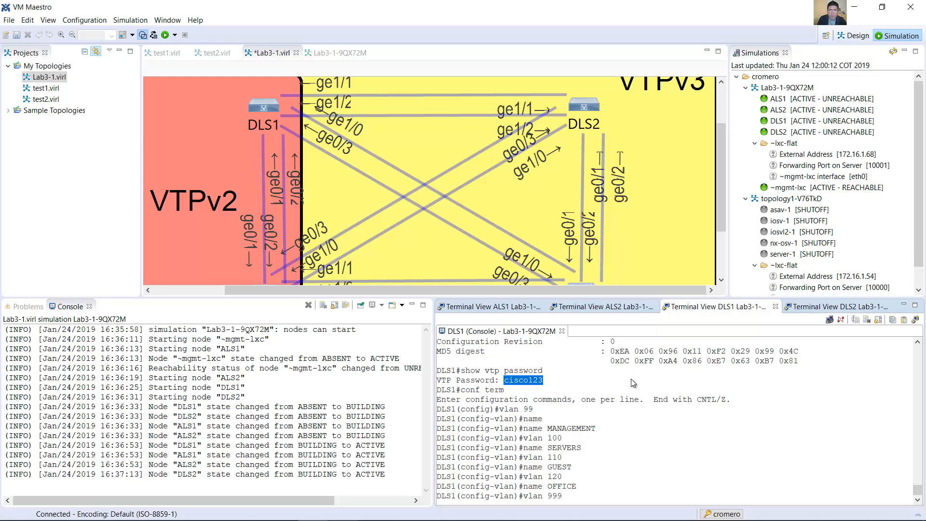
key("Return")
type("na")
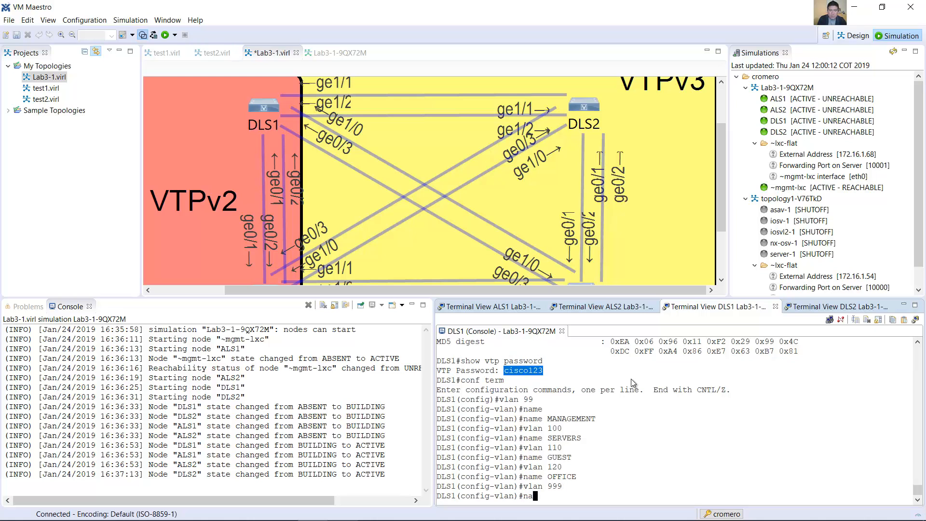
type("me PARKING_LOT")
key("Return")
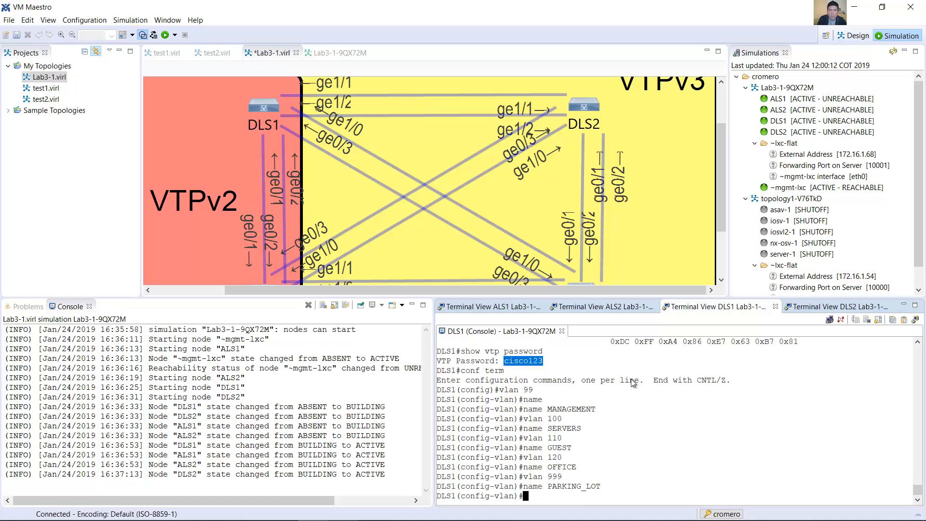
type("state s")
type("uspend DLS1(config-")
type("vlan)#vlan 666")
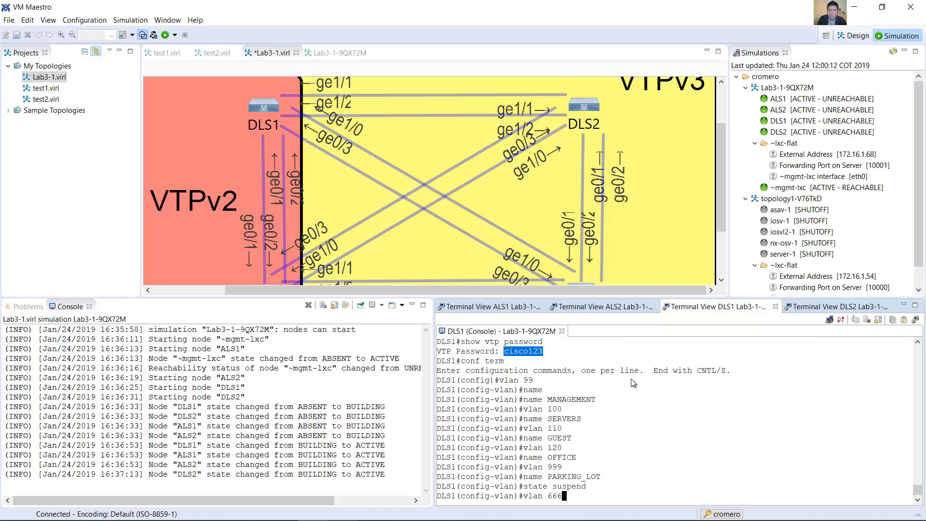
Step: Create VLAN 666 on DLS1, name it NATIVE_DO_NOT_USE and exit VLAN configuration mode
key("Return")
type("name NATIVE_DO_NOT_USE")
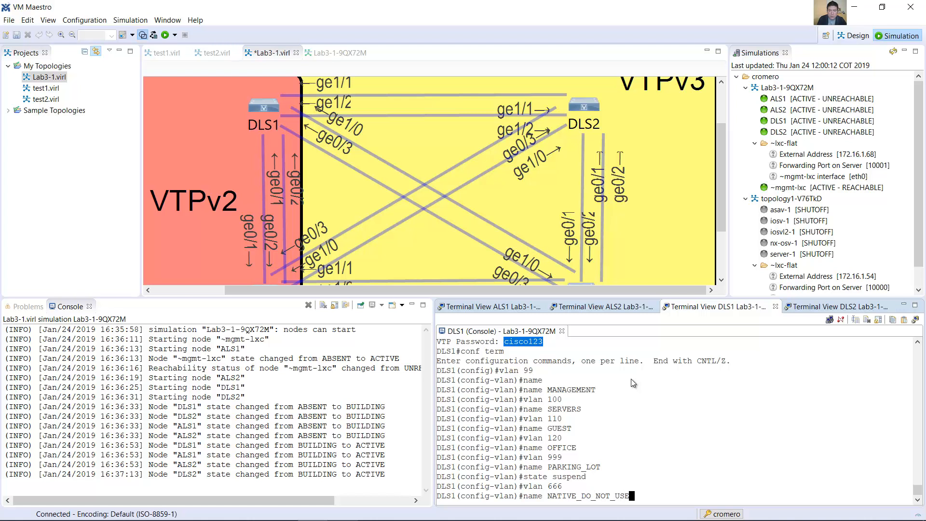
key("Return")
type("exit")
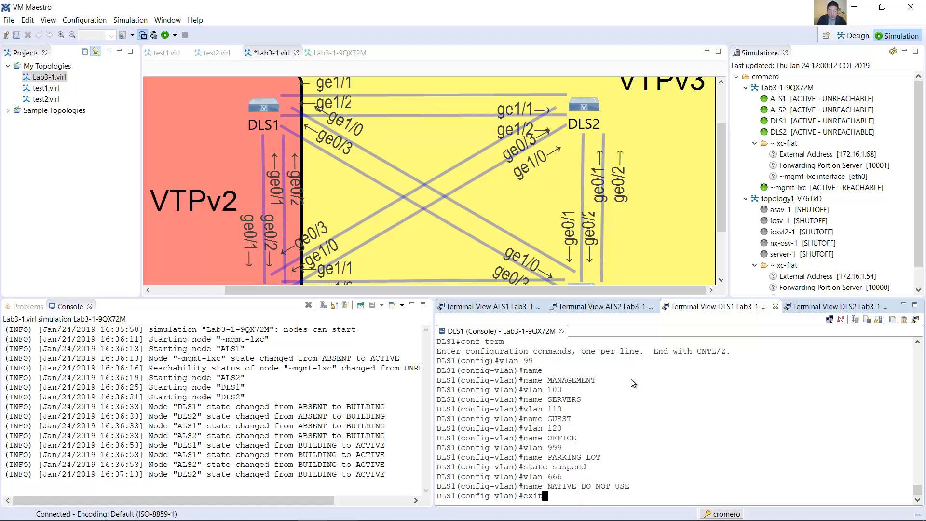
key("Return")
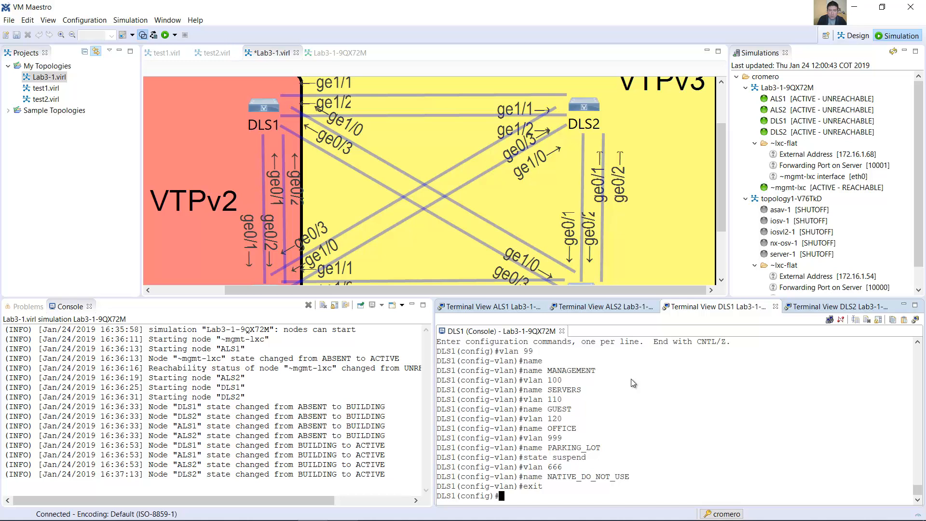
Step: Switch to the lab guide in Word and read the note on the exit command and the show vtp status check
key("alt+Tab")
left_click_drag(237, 200, 598, 197)
scroll(425, 206, "down", 3)
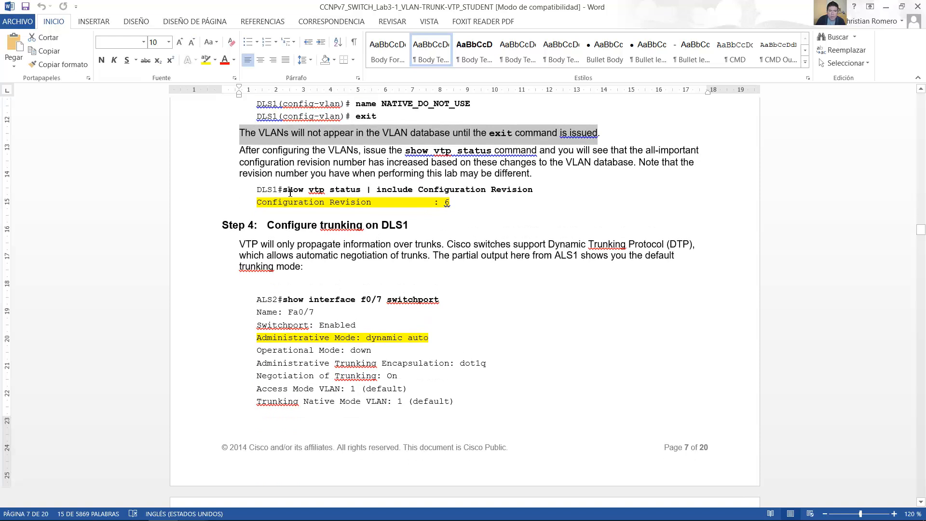
left_click_drag(284, 191, 363, 198)
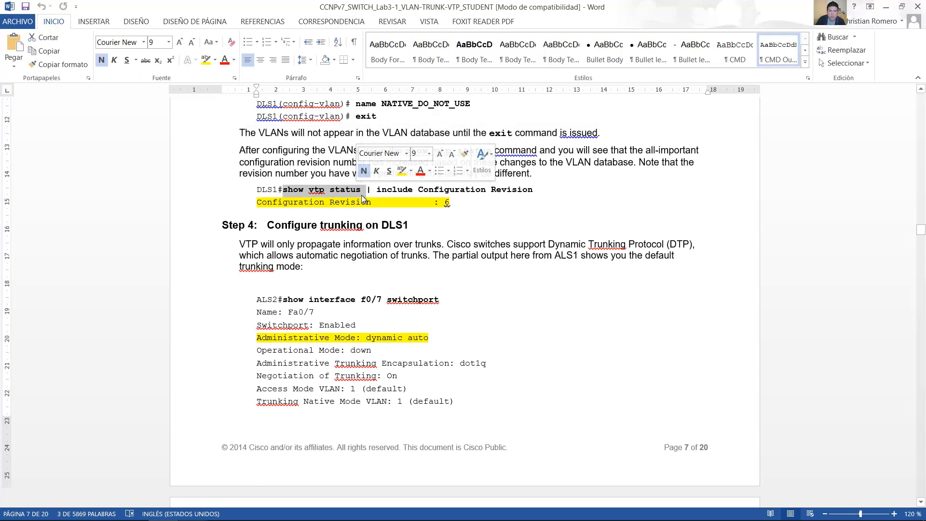
Step: Switch back to VM Maestro, leave configuration mode on DLS1 and run show vtp status
key("alt+Tab")
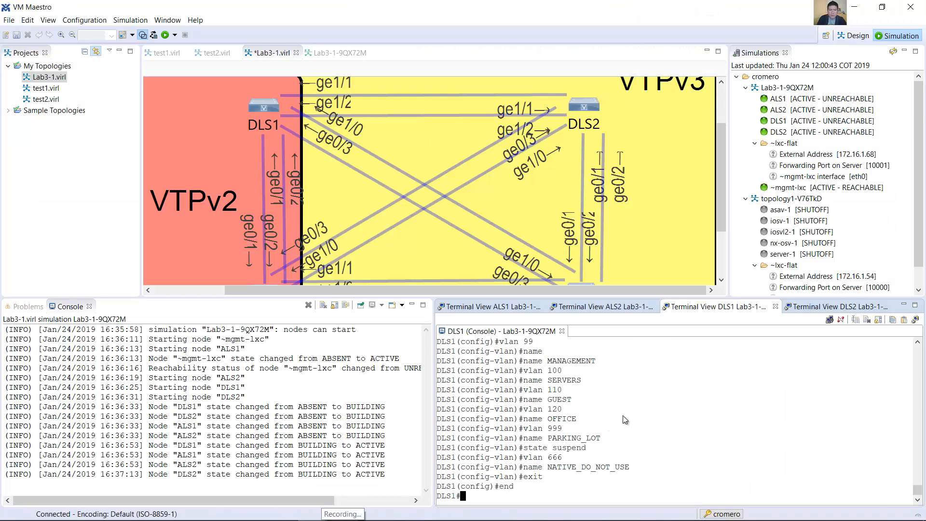
type("show ")
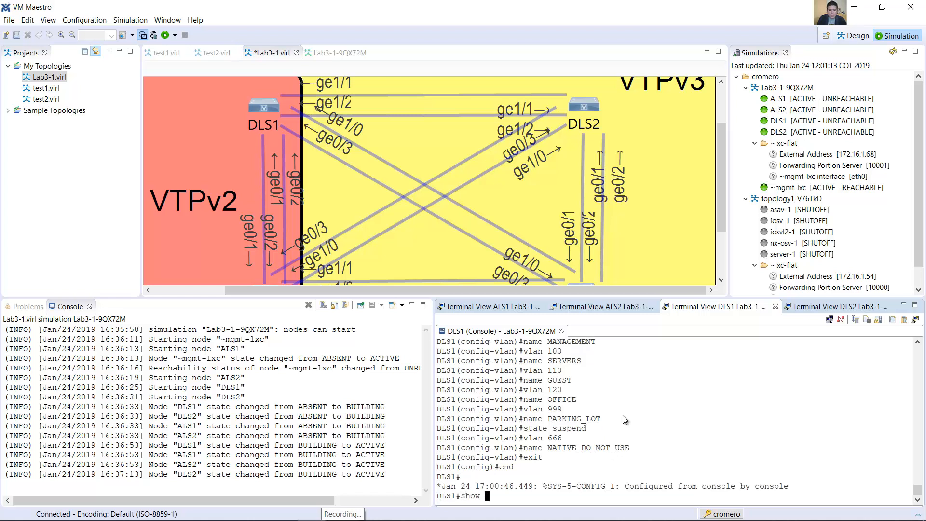
type("vtp status")
key("Return")
Step: Read the Word guide's note on the configuration revision number and check the Configuration Revision line in the DLS1 output in VM Maestro
key("alt+Tab")
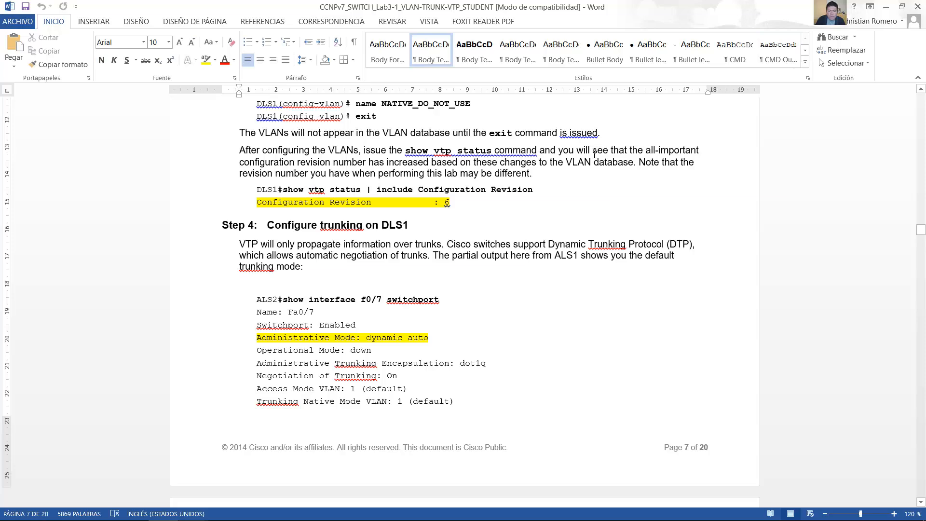
left_click_drag(555, 150, 635, 161)
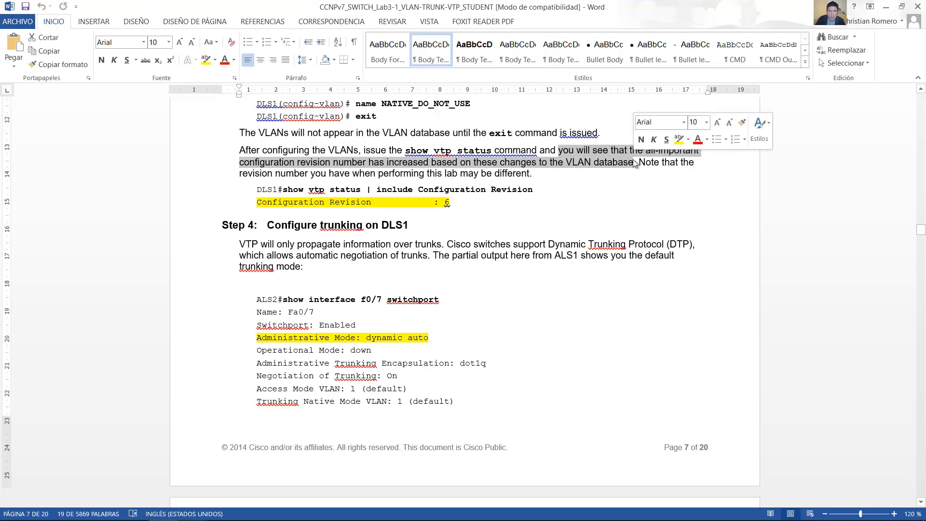
mouse_move(260, 513)
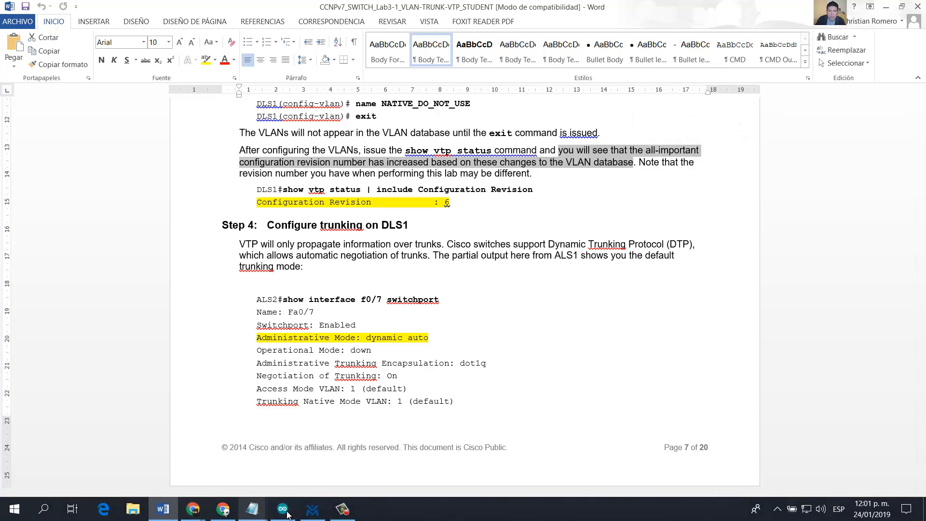
left_click(313, 508)
left_click_drag(623, 467, 436, 472)
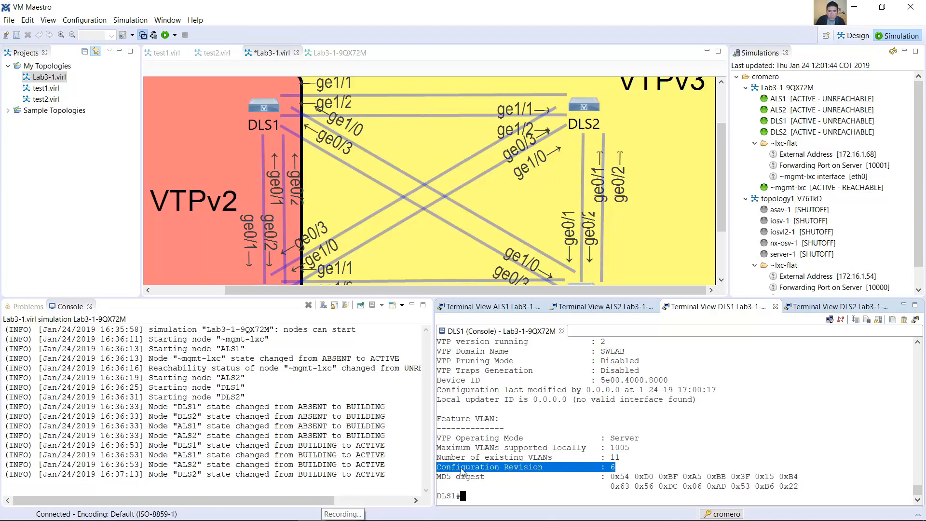
Step: Review the VLAN commands entered on DLS1 against the configuration revision in the VTP status output
left_click(617, 470)
scroll(653, 427, "up", 4)
scroll(652, 428, "up", 3)
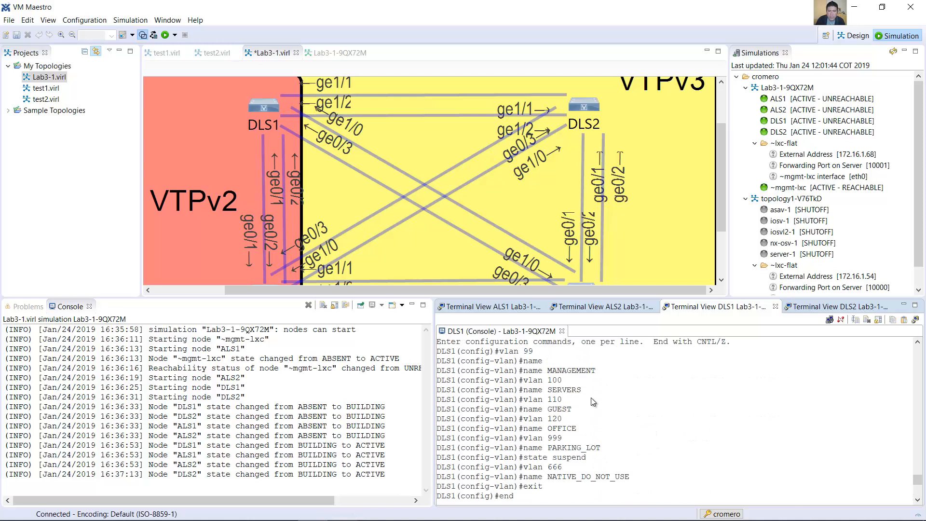
left_click_drag(525, 352, 542, 439)
left_click_drag(568, 466, 543, 467)
scroll(595, 393, "down", 2)
scroll(595, 392, "down", 5)
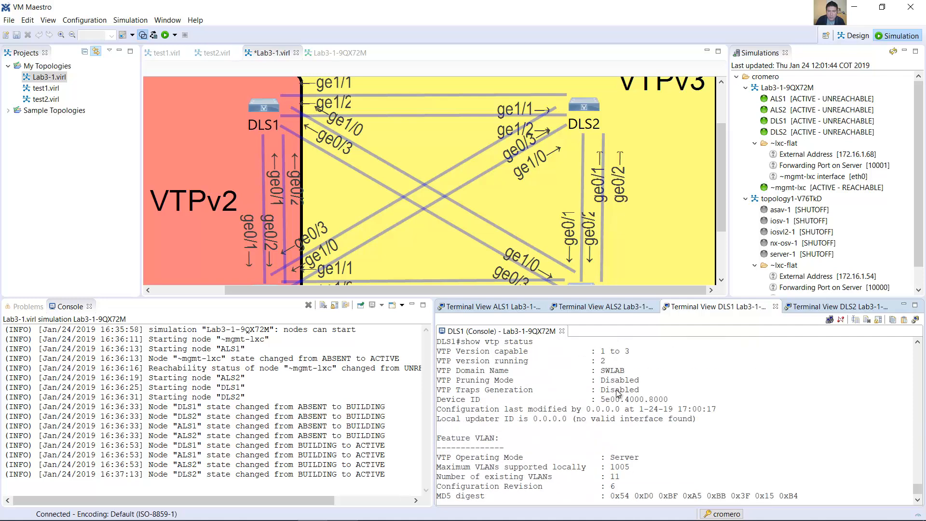
Step: Switch to the lab guide in Word and examine the include Configuration Revision filter and its sample output
left_click(164, 509)
left_click_drag(376, 189, 534, 191)
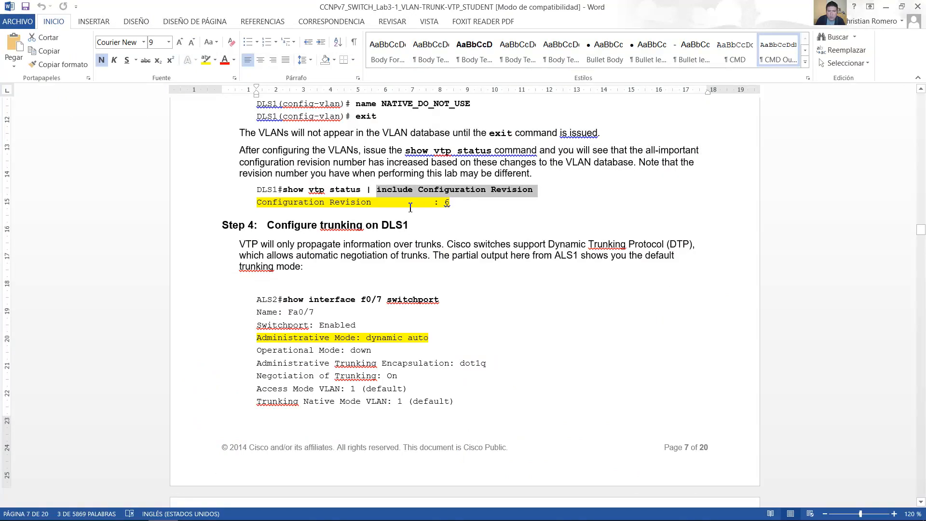
left_click_drag(257, 207, 454, 205)
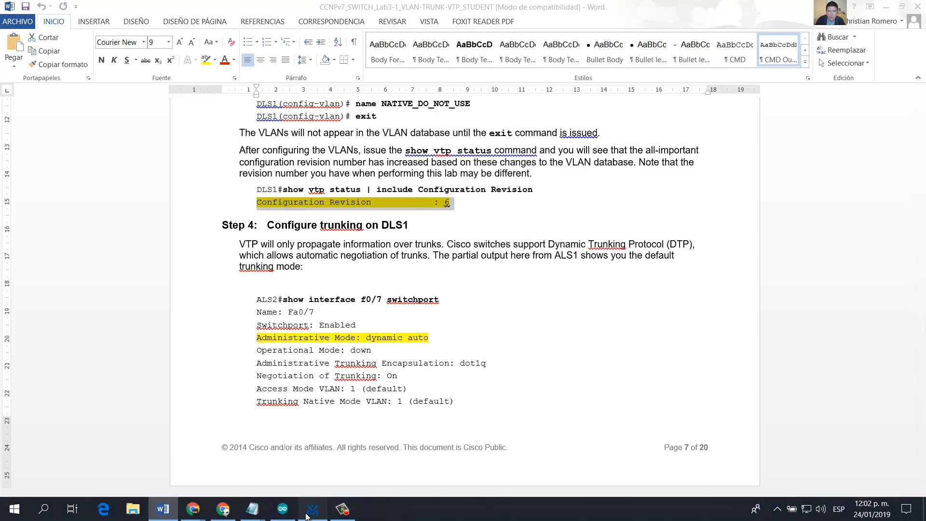
Step: Switch to VM Maestro, run show vtp status | include Configuration Revision on DLS1 and examine the filtered line
left_click(313, 510)
type("show vtp status ")
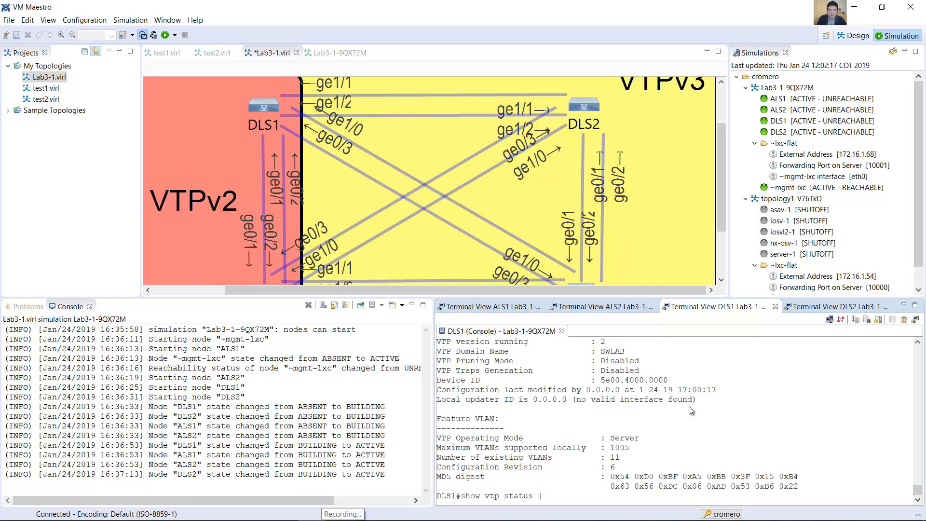
type("| Configura")
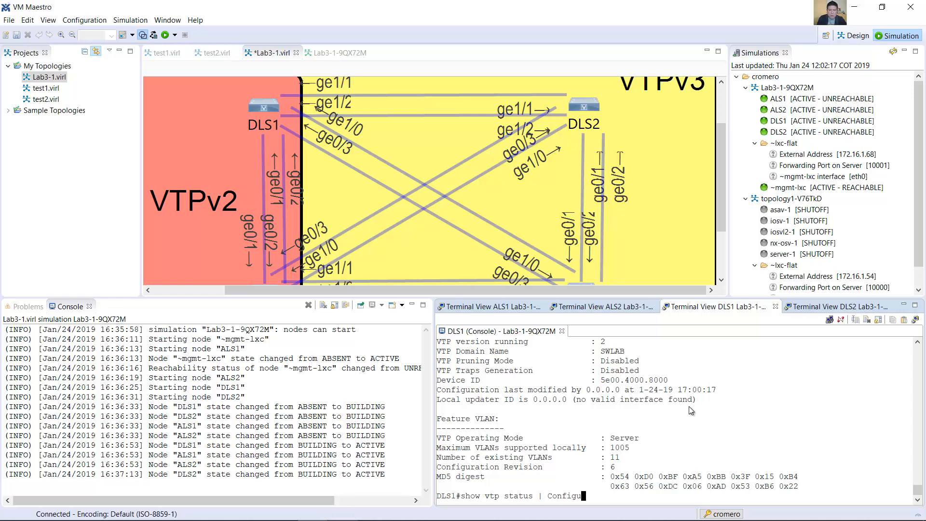
key("BackSpace")
key("BackSpace")
key("BackSpace")
key("BackSpace")
key("BackSpace")
key("BackSpace")
key("BackSpace")
key("BackSpace")
type("include Configuration Revision")
key("Return")
left_click_drag(616, 486, 437, 491)
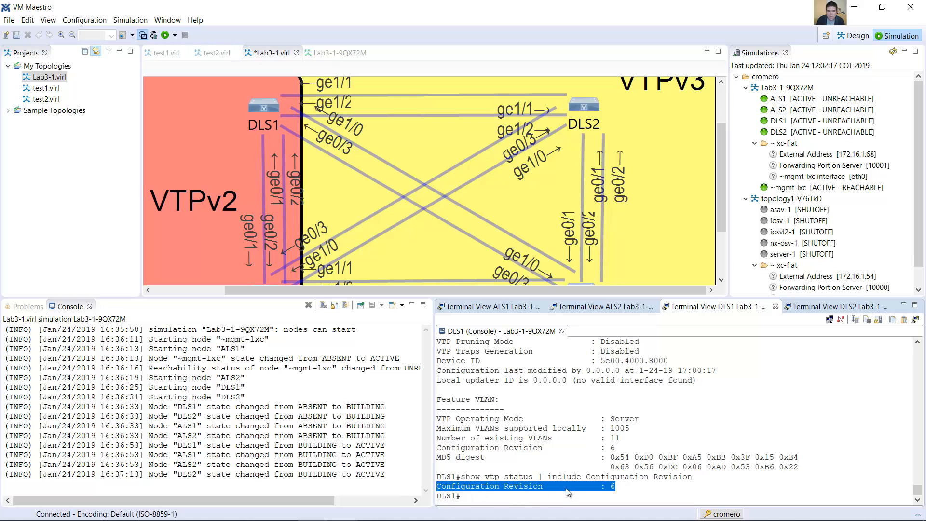
Step: Switch to the lab guide in Word and go to Step 4 about configuring trunking on DLS1
mouse_move(223, 520)
left_click(162, 508)
scroll(384, 150, "down", 3)
left_click_drag(322, 126, 400, 117)
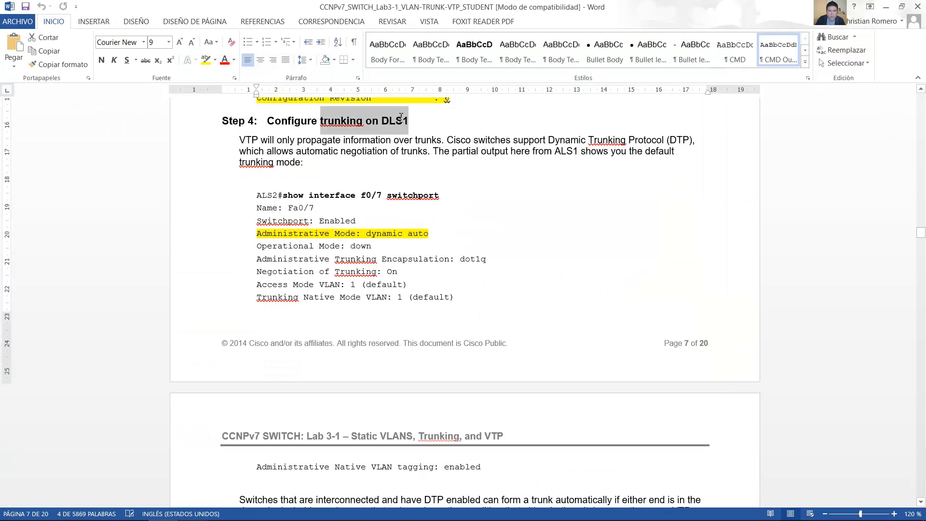
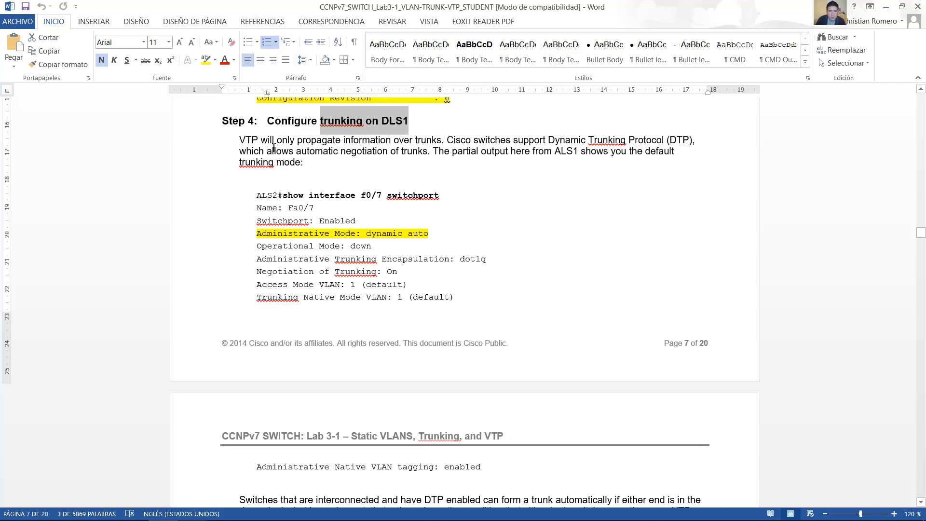
Step: Read the Step 4 introduction on VTP and DTP and the sample show interface switchport command for ALS1
left_click_drag(239, 140, 424, 135)
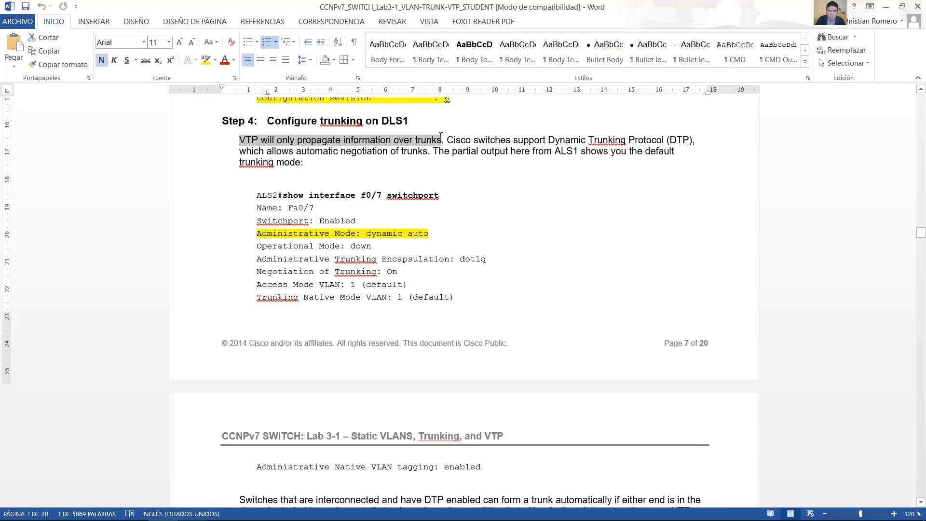
left_click_drag(440, 136, 426, 151)
left_click_drag(283, 194, 436, 201)
double_click(289, 195)
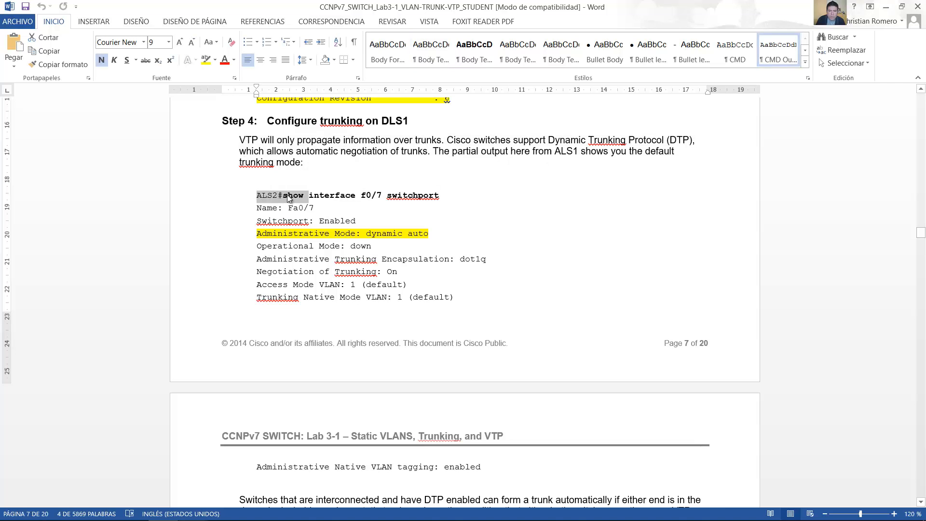
double_click(556, 153)
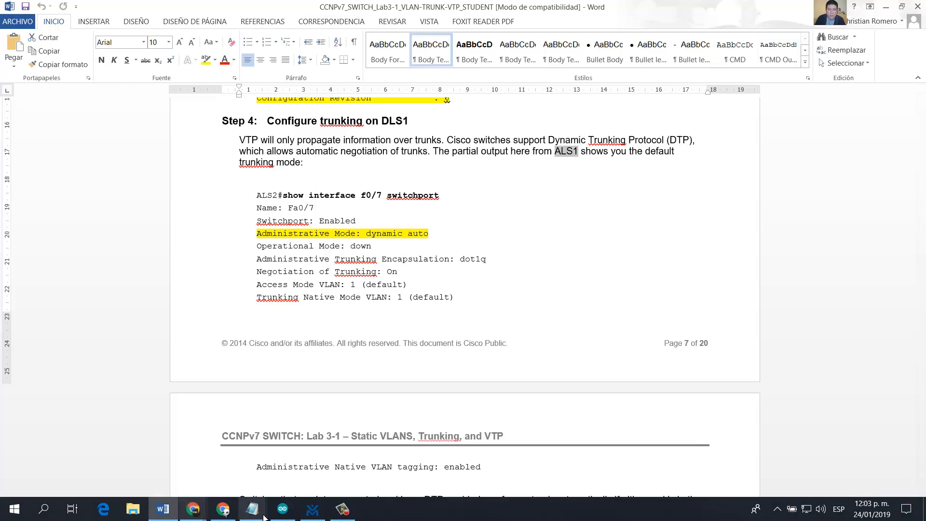
Step: Switch to VM Maestro, show the ALS1 terminal and zoom the topology out to 150% with all four switches in view
left_click(313, 510)
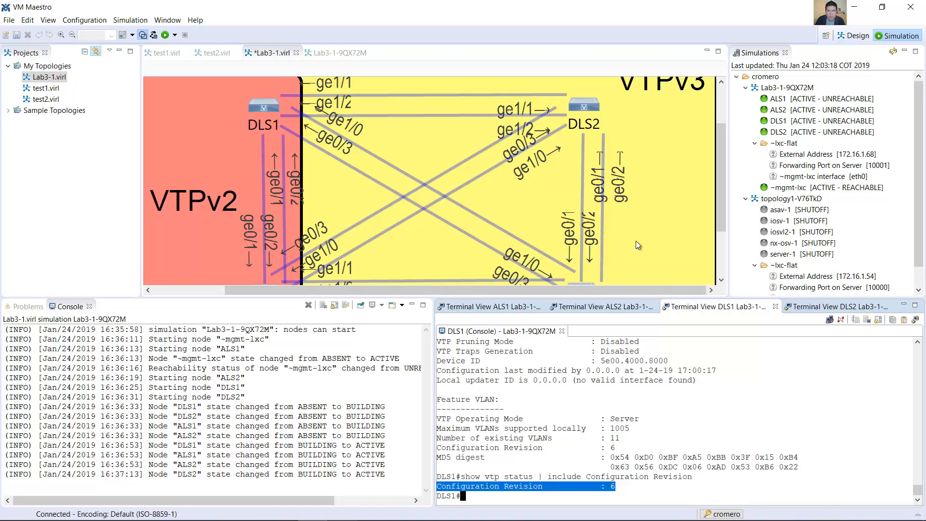
left_click(506, 308)
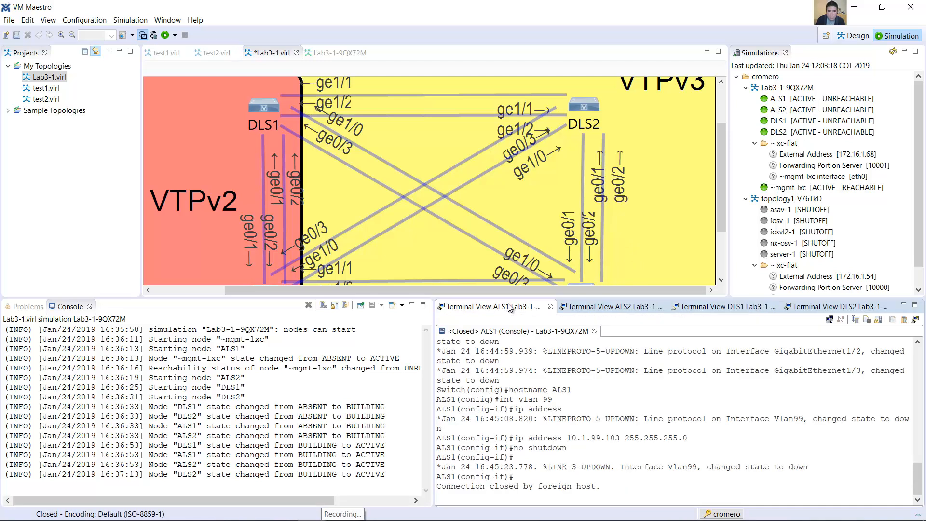
left_click_drag(722, 210, 725, 227)
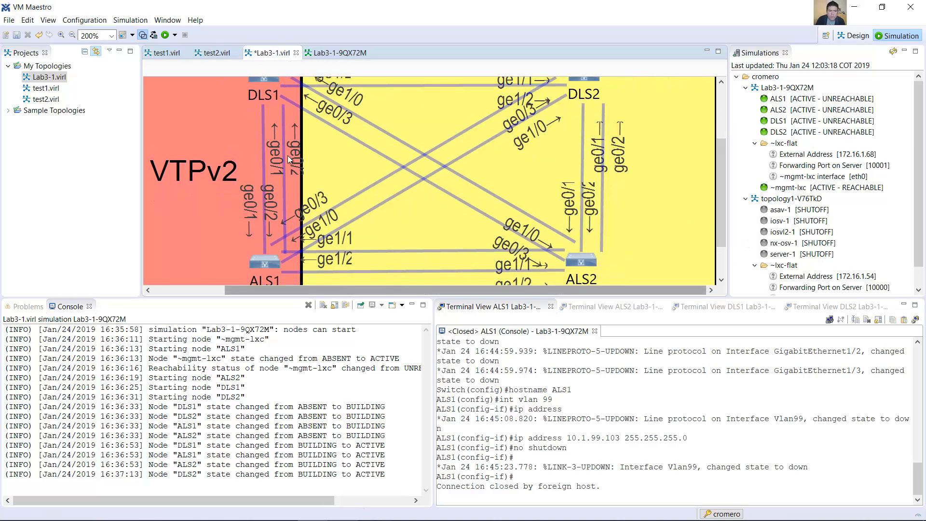
left_click(73, 35)
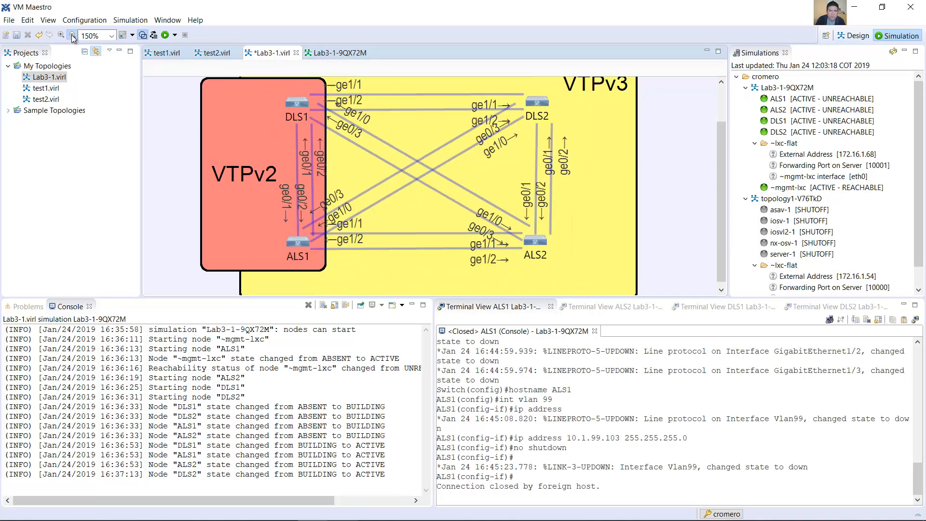
scroll(342, 267, "up", 1)
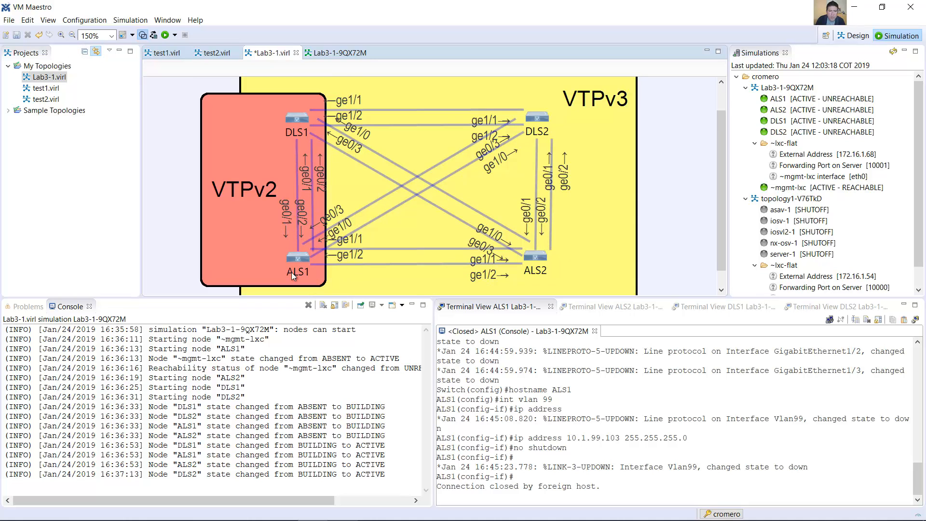
Step: Reconnect the closed ALS1 console session and leave interface configuration mode with end
left_click(611, 470)
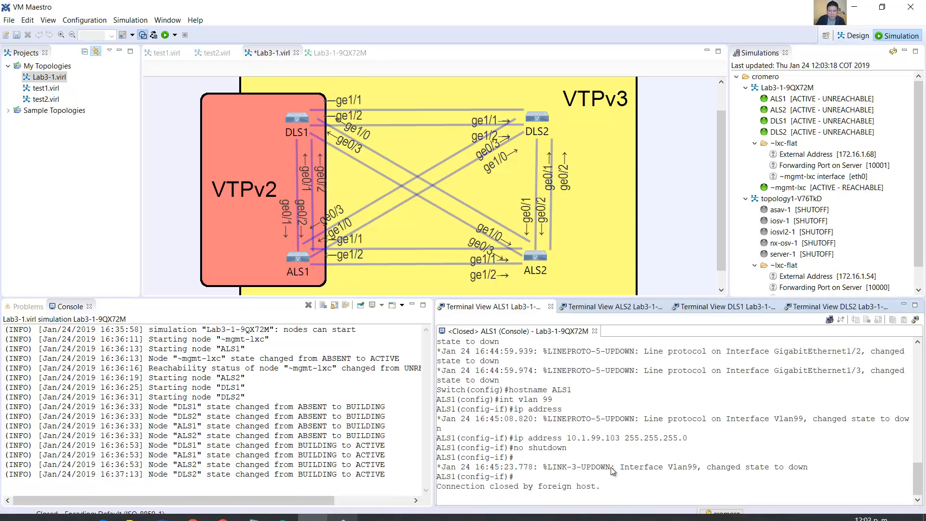
key("Return")
type("end")
key("Return")
Step: Run show interface g0/1 switchport on ALS1 and page through the rest of the output
type("show inter")
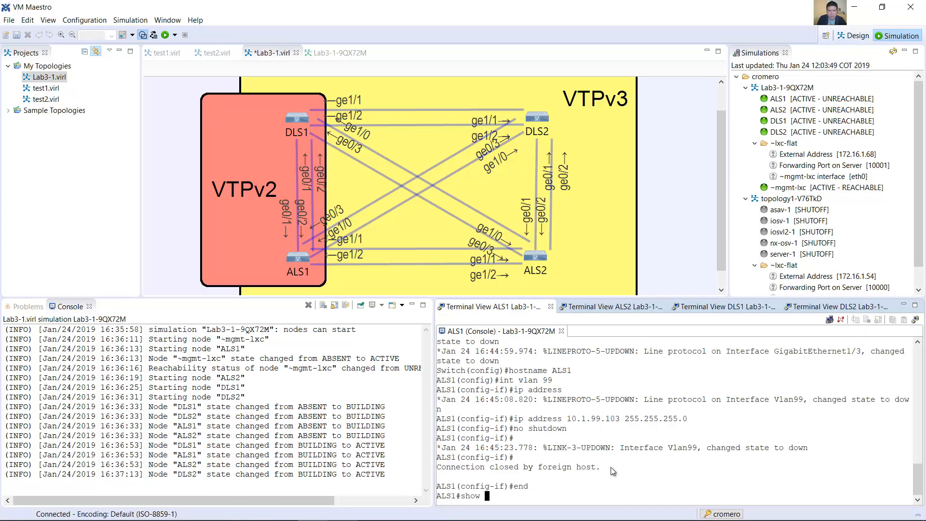
type("e ")
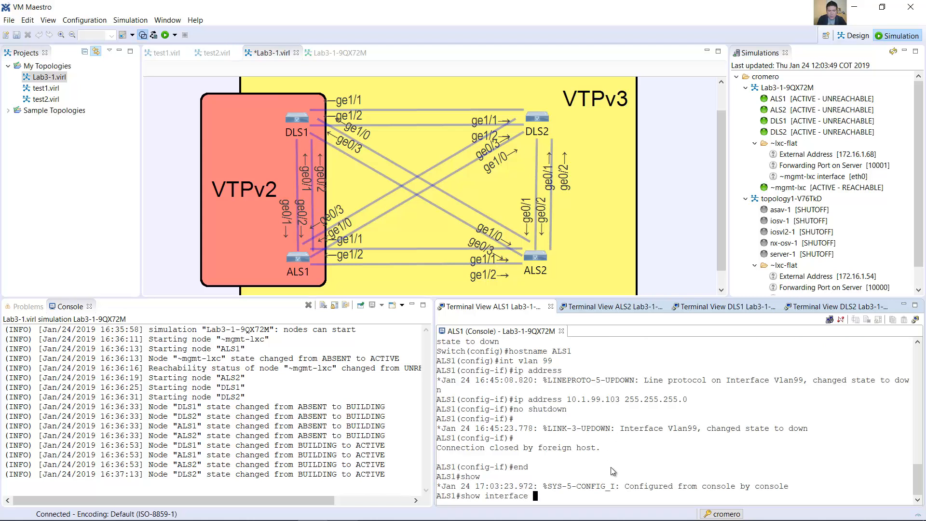
type("g0/1 switchport")
key("Return")
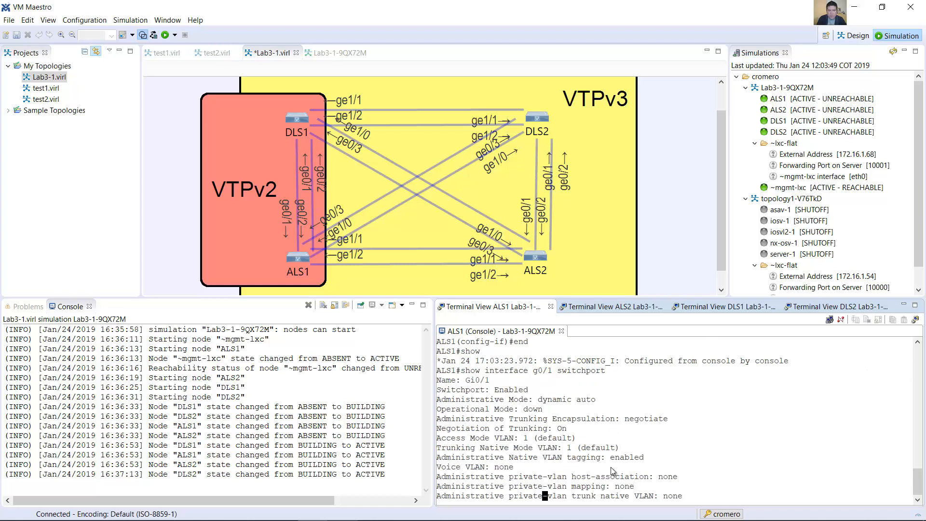
key("space")
Step: Examine the interface name, administrative mode, trunking encapsulation and trunking negotiation lines in the ALS1 switchport output
scroll(615, 456, "up", 3)
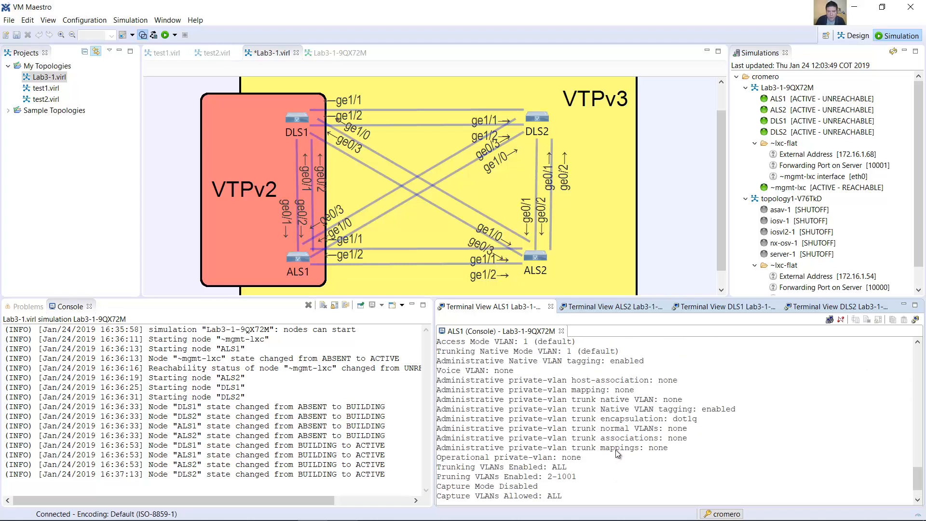
scroll(614, 456, "up", 3)
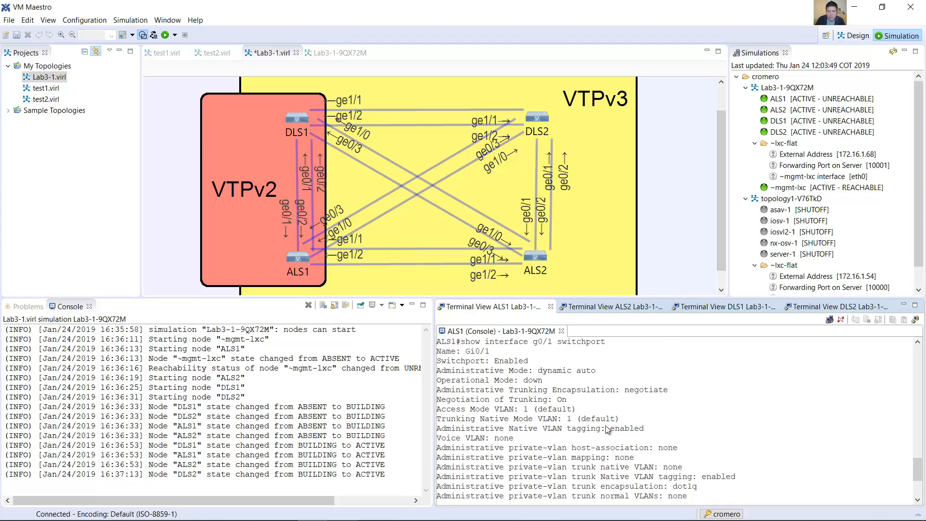
left_click_drag(462, 370, 510, 374)
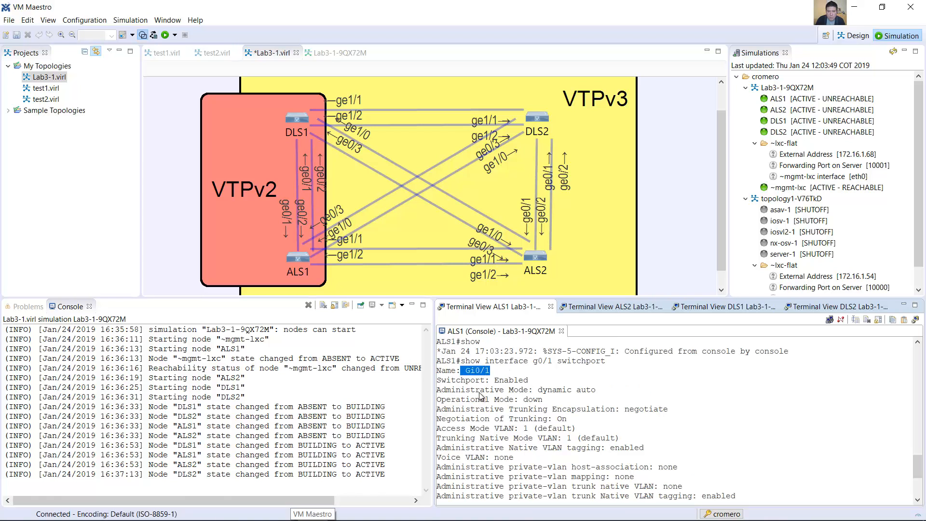
left_click_drag(437, 390, 592, 389)
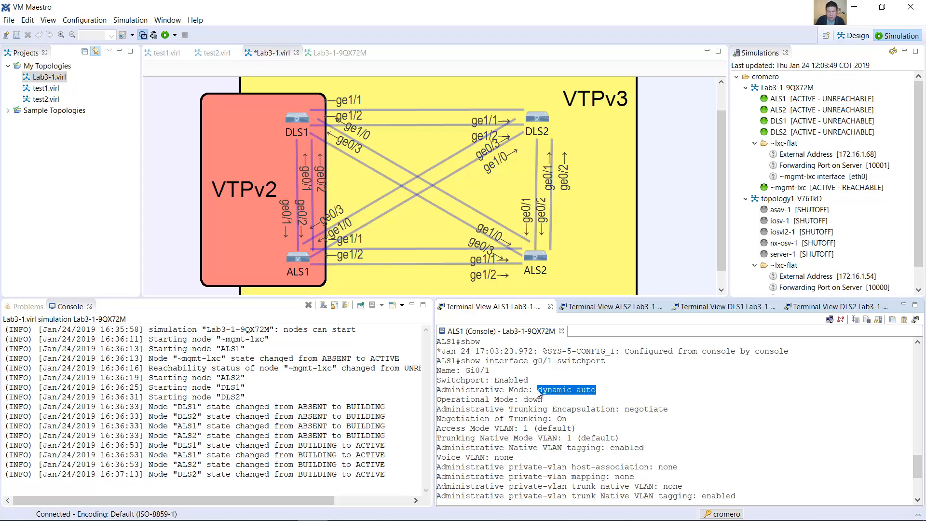
left_click_drag(442, 413, 666, 410)
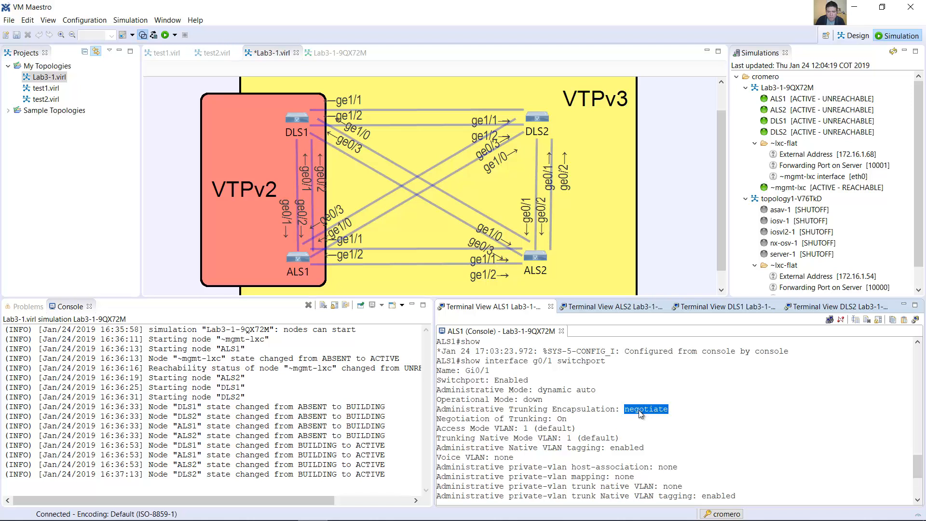
left_click_drag(443, 419, 550, 418)
double_click(558, 418)
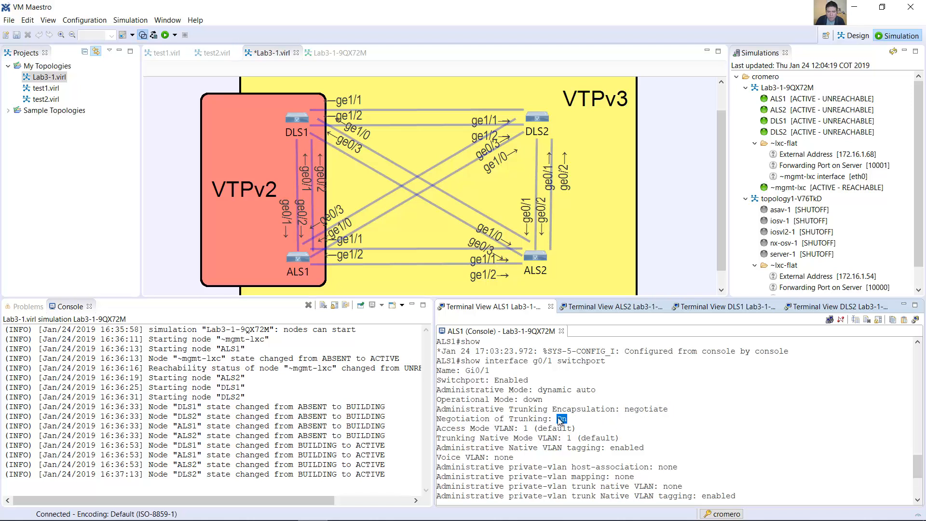
Step: Switch to the lab guide in Word and read the paragraphs on DTP trunk formation, dynamic auto mode and the switchport nonegotiate best practice
key("alt+Tab")
left_click_drag(240, 192, 660, 211)
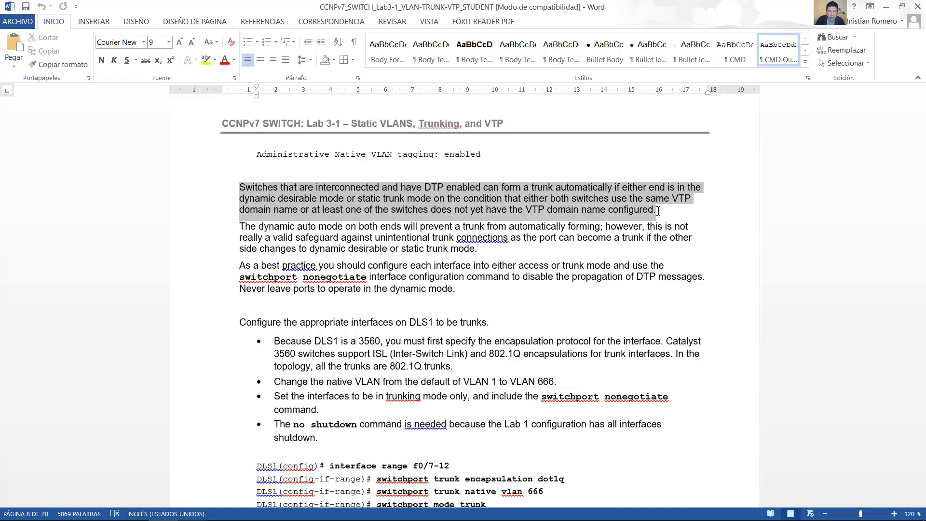
left_click_drag(243, 227, 689, 241)
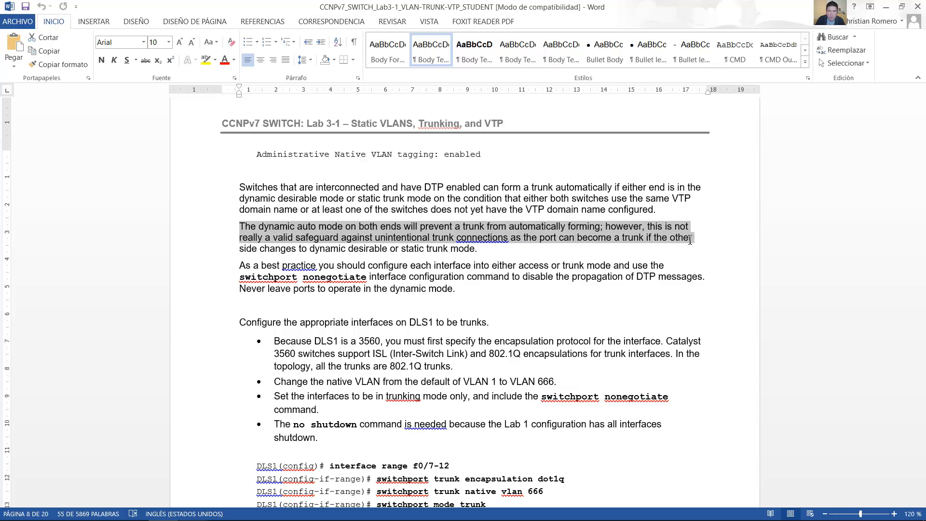
left_click_drag(554, 241, 477, 250)
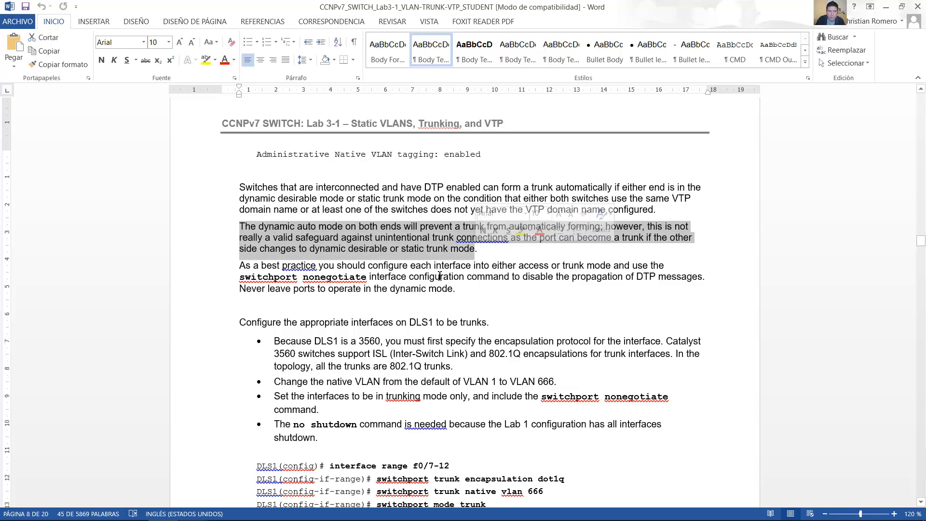
scroll(440, 277, "down", 2)
left_click_drag(234, 200, 694, 208)
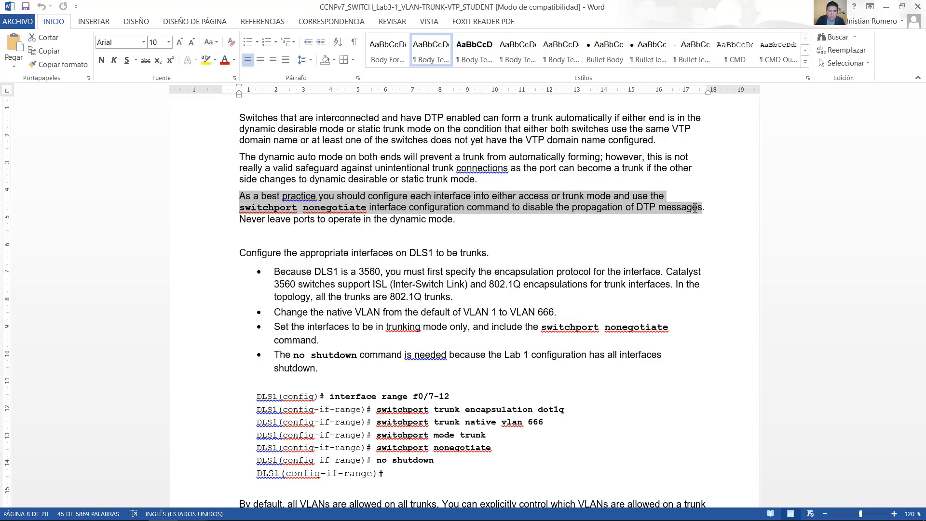
left_click_drag(592, 208, 464, 225)
scroll(468, 230, "down", 3)
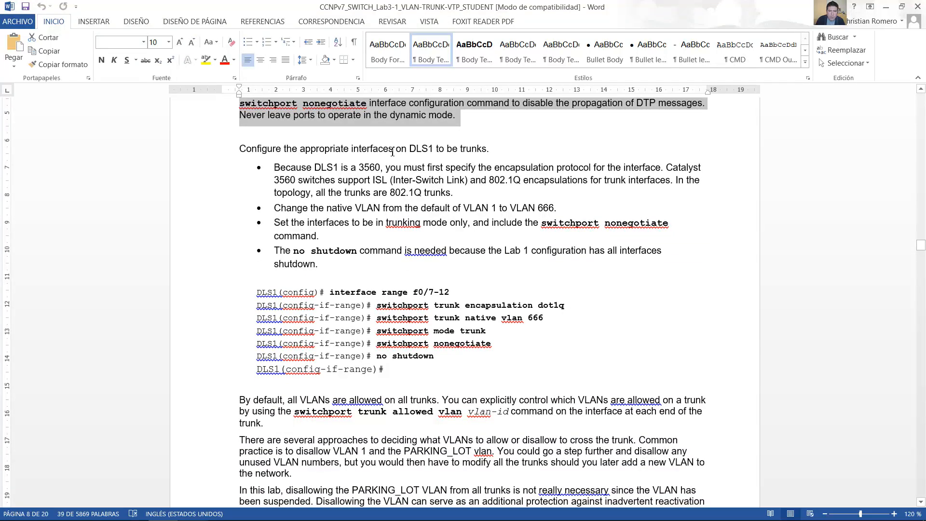
Step: Read the instruction to make the DLS1 interfaces trunks and its bullet about specifying the encapsulation protocol
left_click_drag(249, 147, 491, 146)
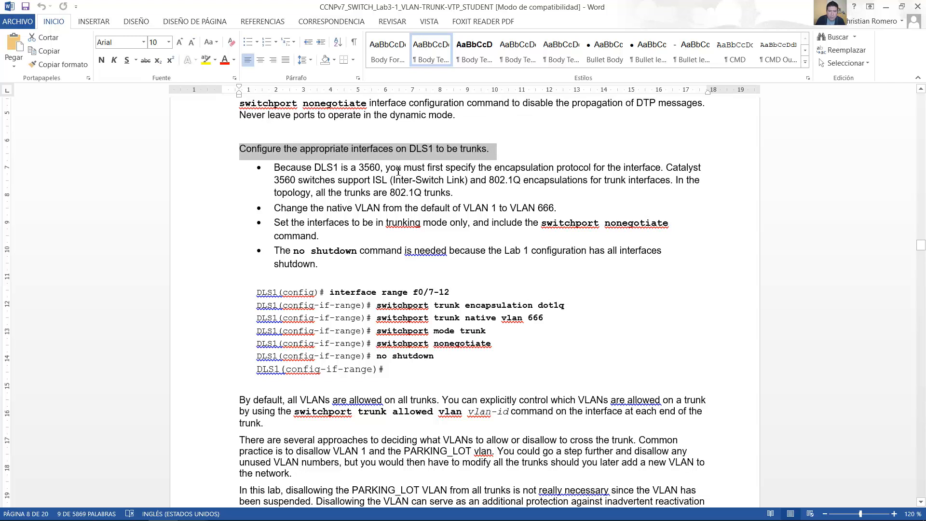
left_click_drag(275, 168, 369, 170)
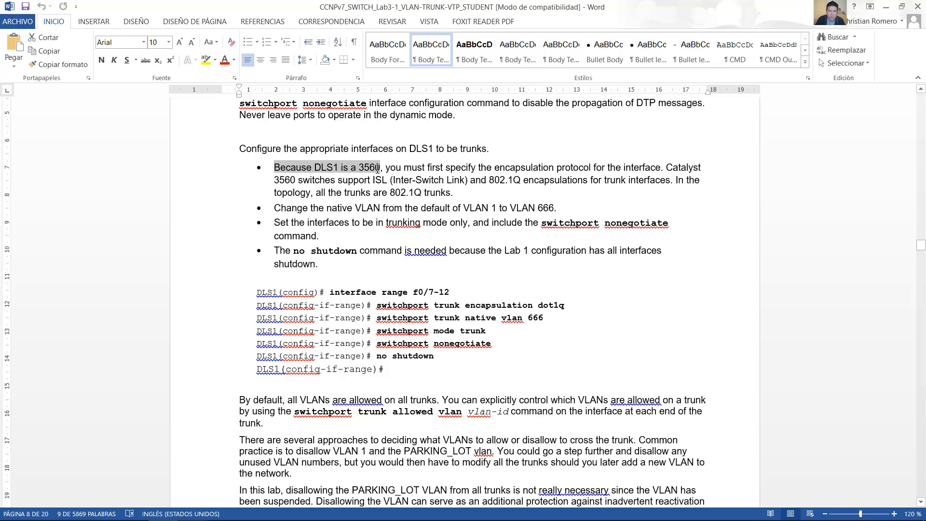
left_click_drag(401, 168, 299, 180)
left_click(670, 167)
left_click_drag(696, 172, 658, 180)
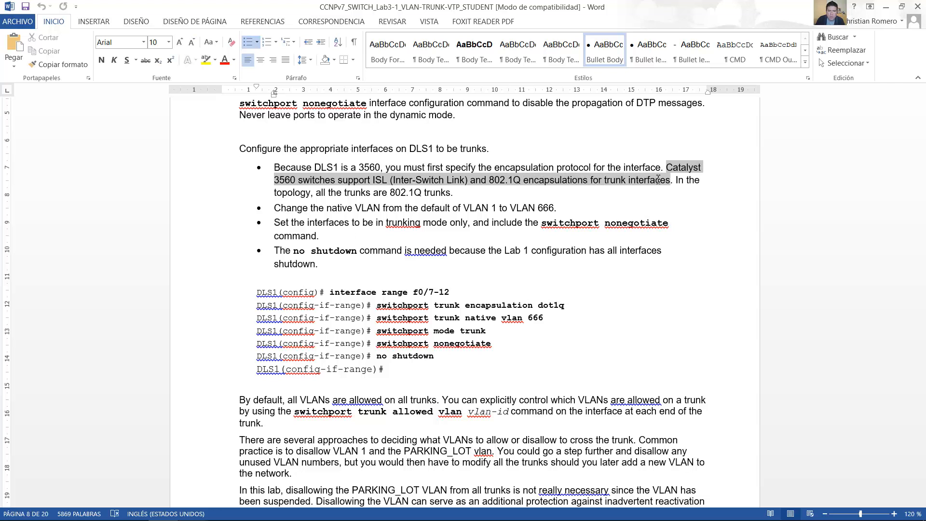
left_click_drag(656, 178, 453, 193)
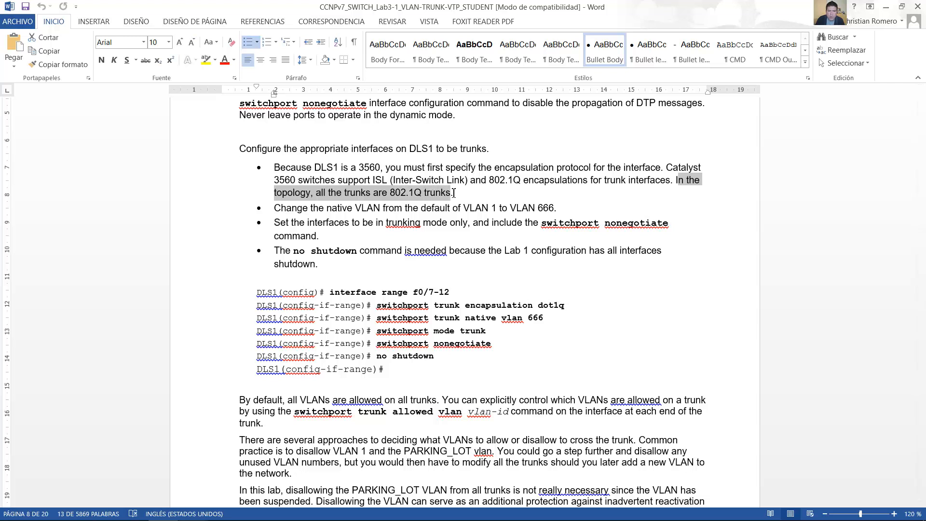
left_click(352, 208)
Step: Review the native VLAN, trunking mode and no shutdown bullets, and select the DLS1 trunk configuration command block
scroll(353, 211, "down", 1)
scroll(352, 211, "down", 2)
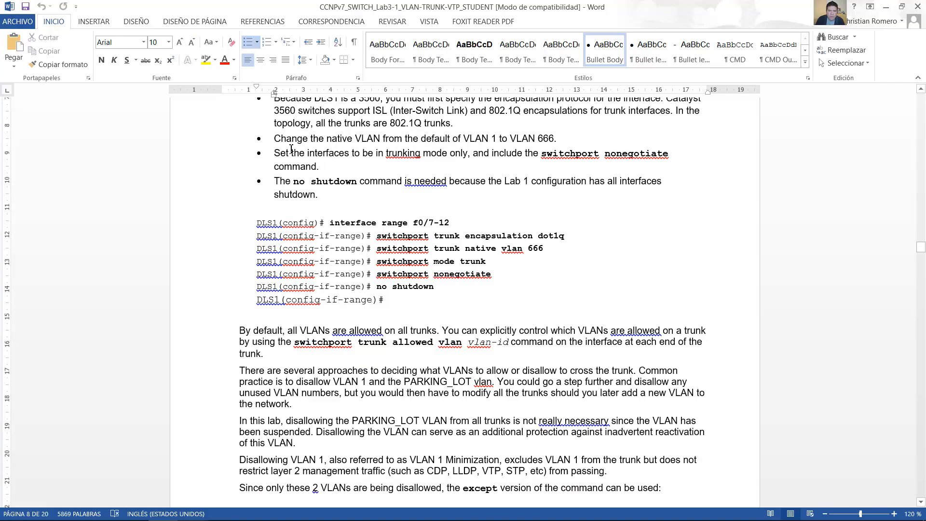
left_click_drag(274, 139, 655, 162)
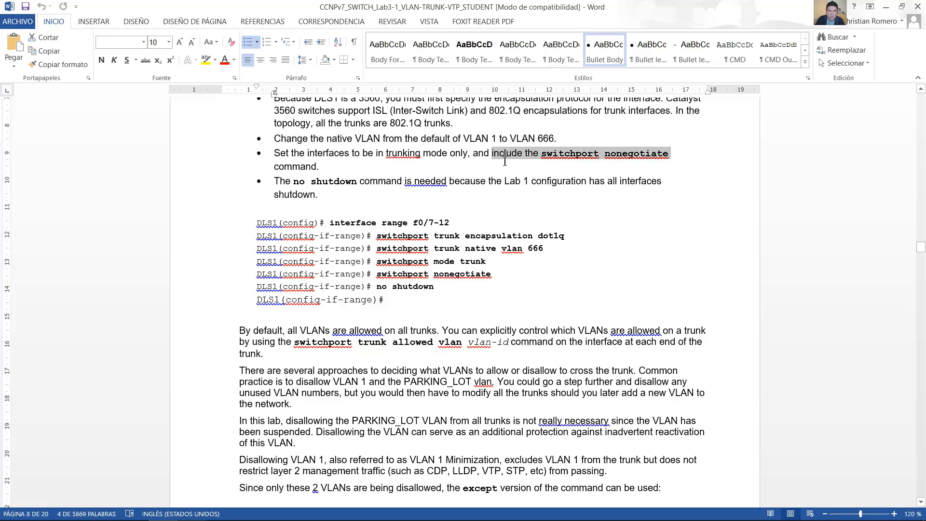
left_click(322, 191)
left_click_drag(292, 181, 377, 198)
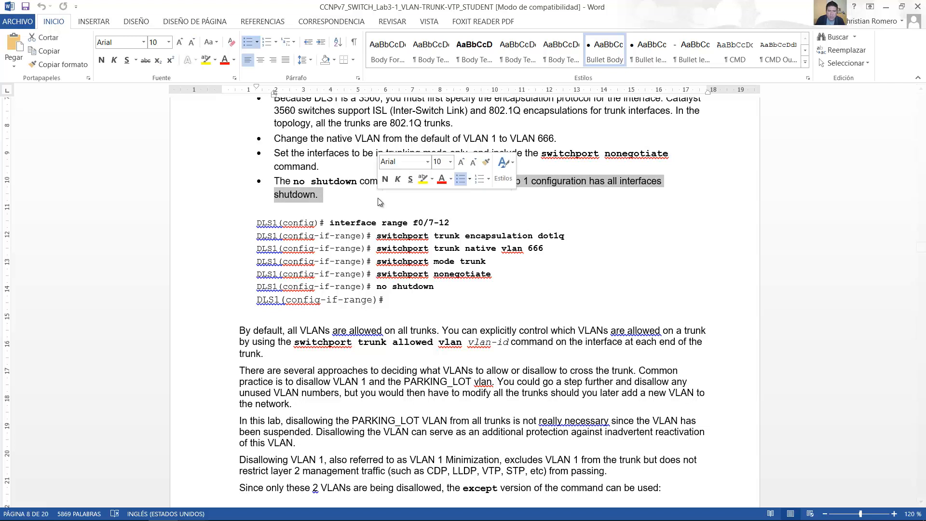
left_click(447, 298)
scroll(434, 290, "down", 1)
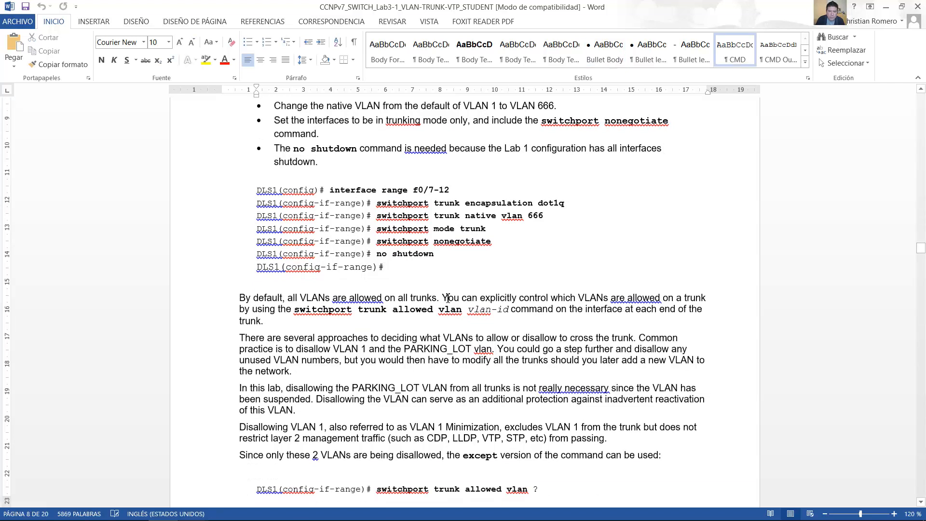
left_click_drag(400, 266, 258, 188)
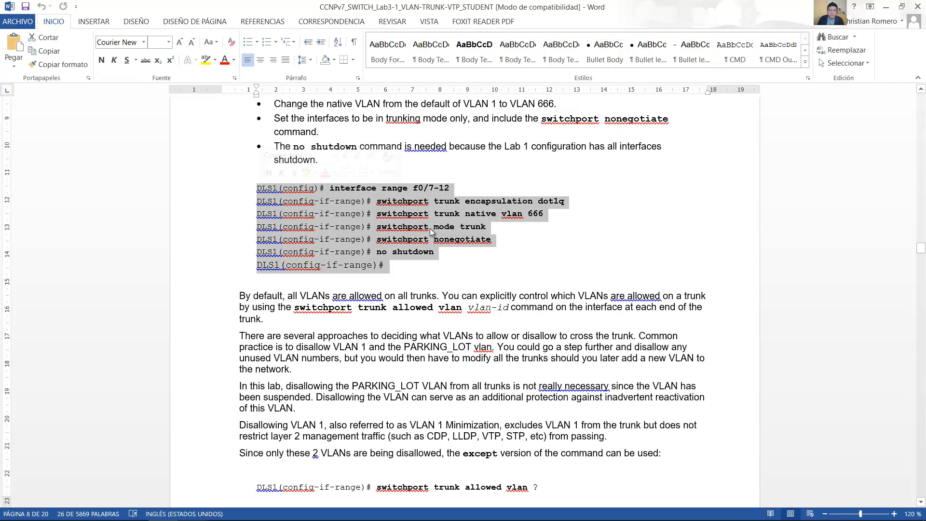
Step: Switch to VM Maestro, reconnect the DLS1 console session and enter global configuration mode
key("alt+Tab")
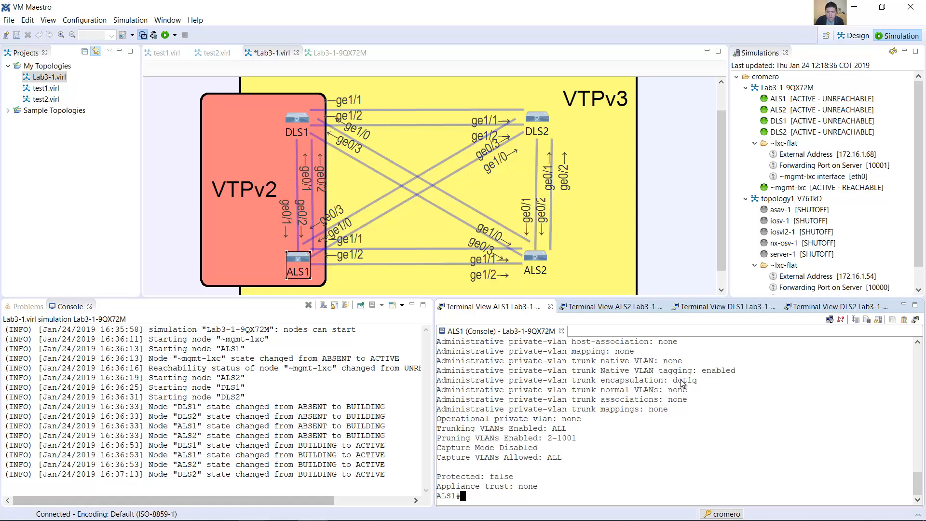
left_click(709, 307)
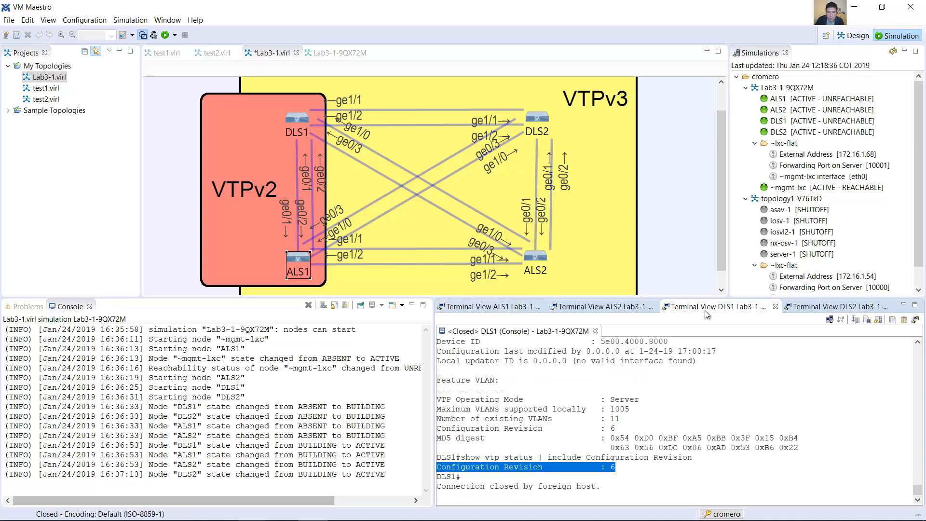
left_click_drag(169, 84, 347, 150)
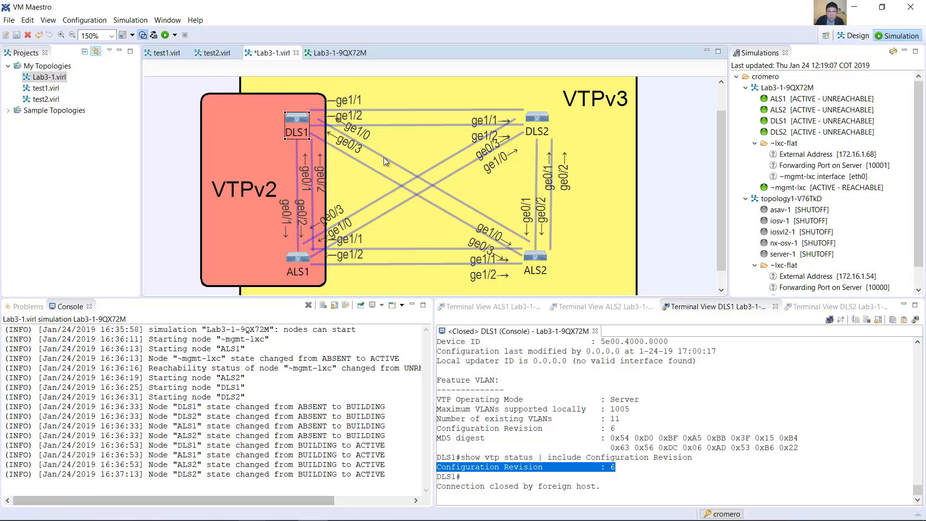
left_click(602, 470)
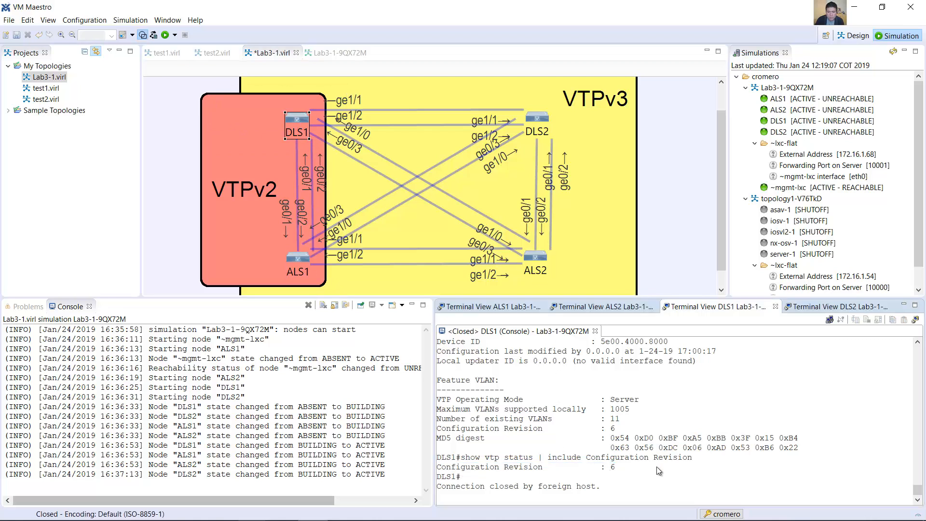
key("Return")
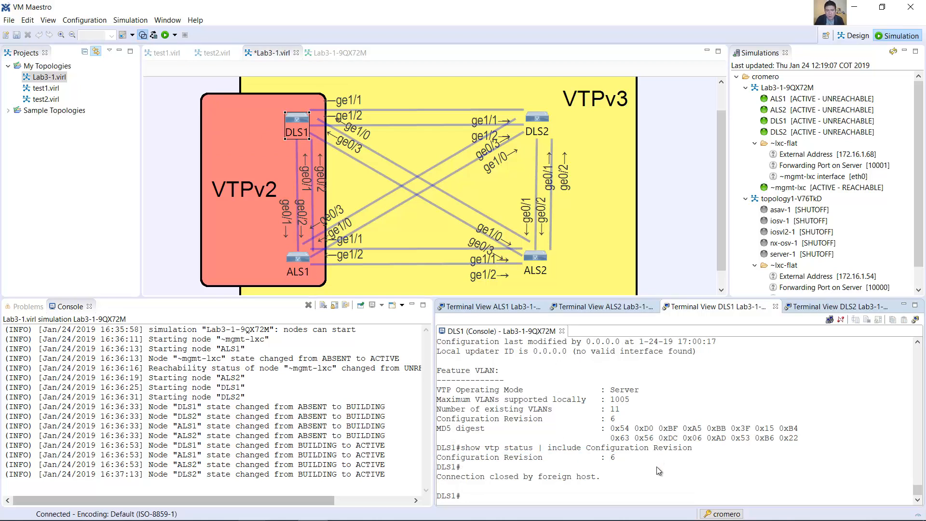
type("conf term")
key("Return")
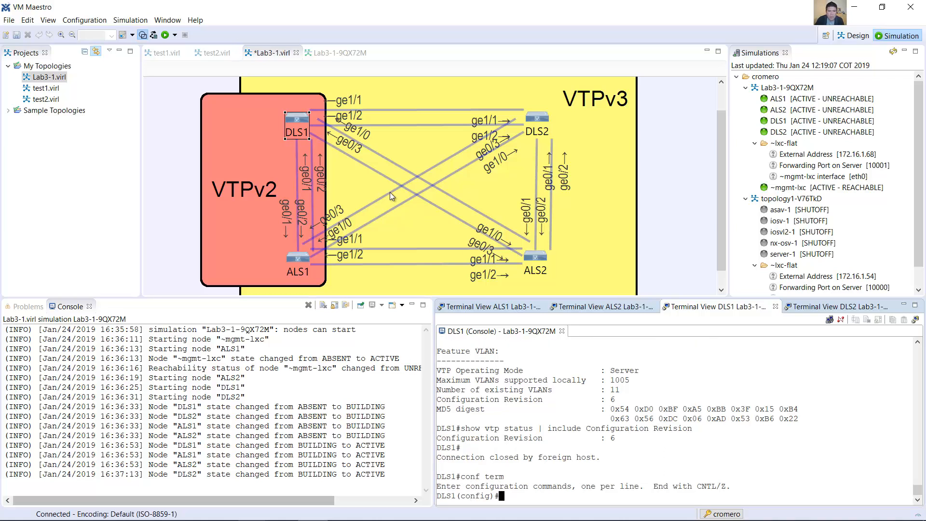
Step: Check the DLS1 ports in the topology and enter interface range configuration for g0/1-3, g1/0-2
double_click(295, 120)
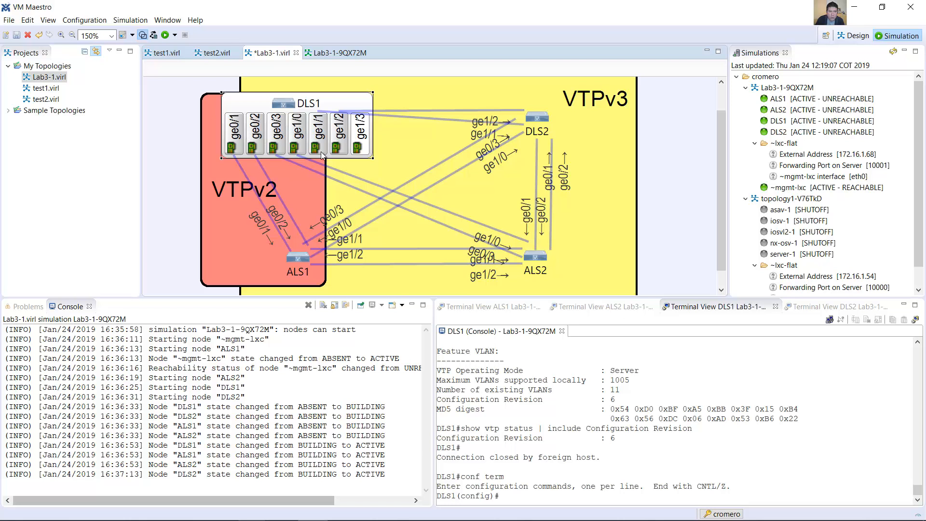
left_click(557, 479)
type("in")
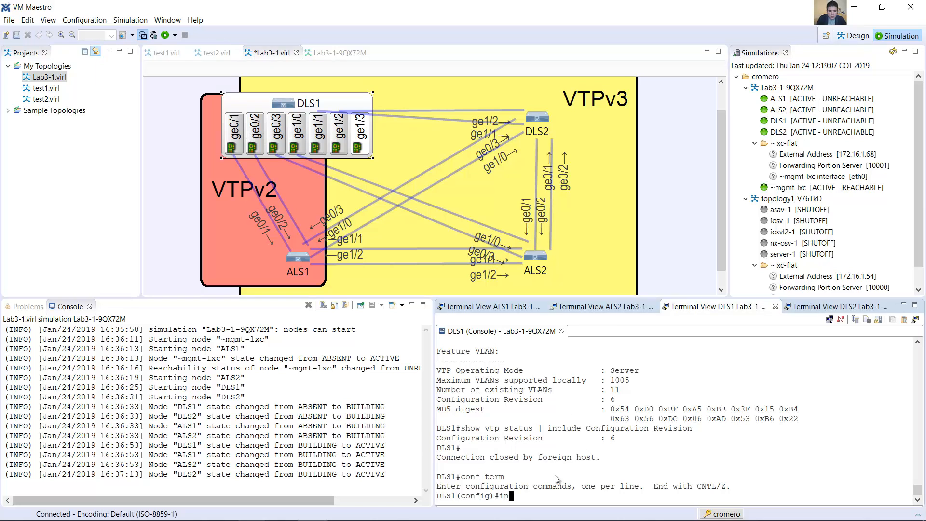
type("t range g0/1-3,")
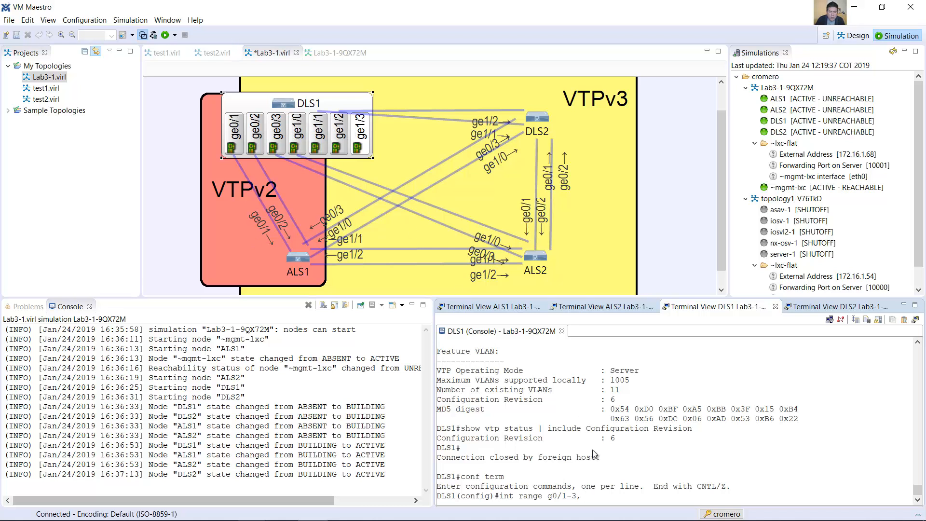
type("g0")
type("/0-2")
left_click(539, 208)
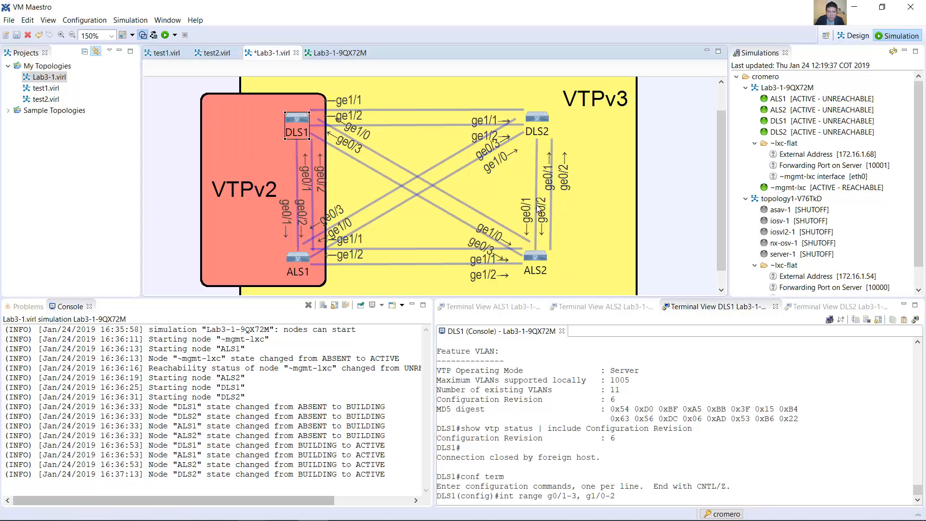
left_click(673, 426)
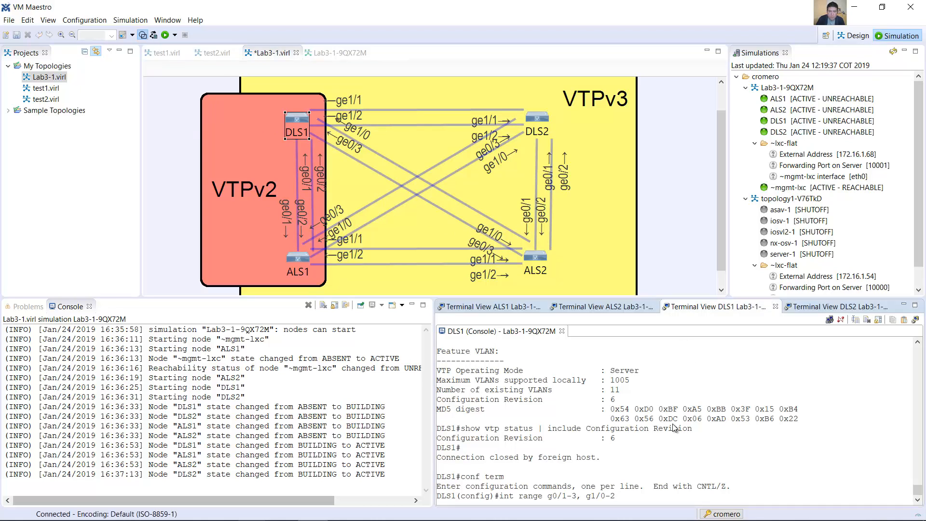
key("Return")
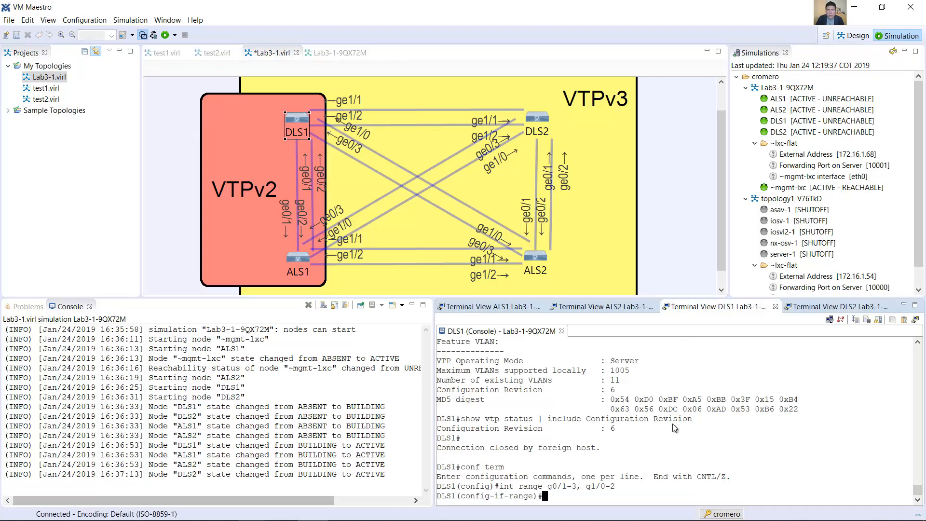
Step: Set the trunk encapsulation of the selected DLS1 interfaces to dot1q with the switchport command
type("swith")
key("BackSpace")
key("BackSpace")
type("t")
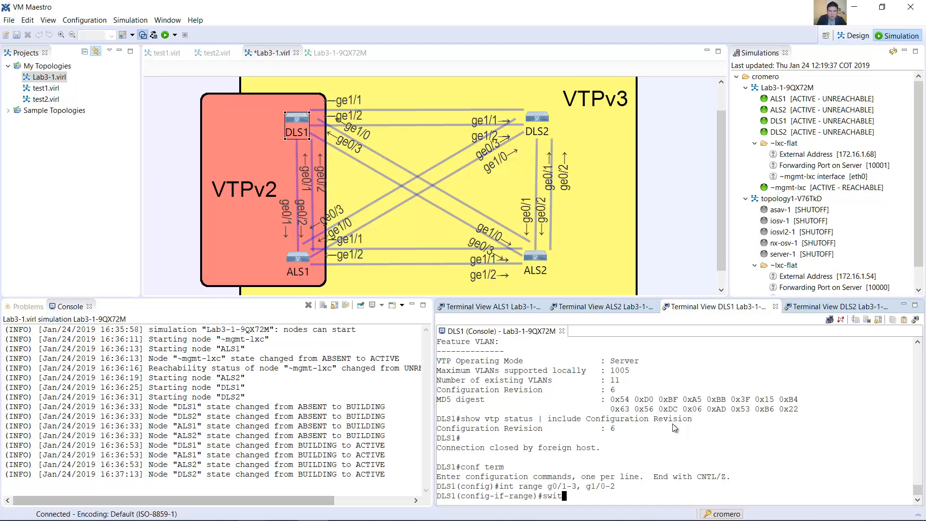
type("chport trunk encapsulation ")
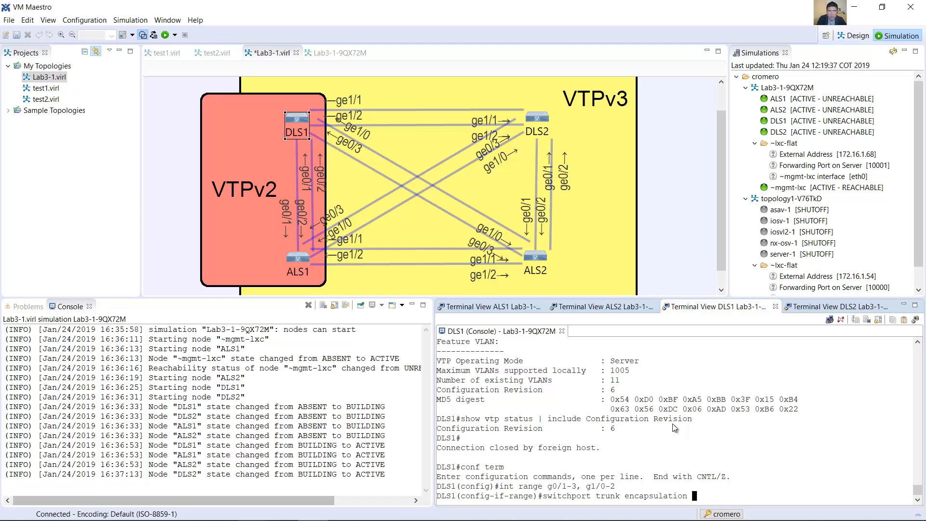
type("dot1q")
key("Return")
Step: Set the native VLAN of the DLS1 trunk interfaces to 666
key("Up")
key("BackSpace")
key("BackSpace")
key("BackSpace")
key("BackSpace")
key("BackSpace")
key("BackSpace")
key("BackSpace")
key("BackSpace")
key("BackSpace")
key("BackSpace")
key("BackSpace")
key("BackSpace")
key("BackSpace")
key("BackSpace")
key("BackSpace")
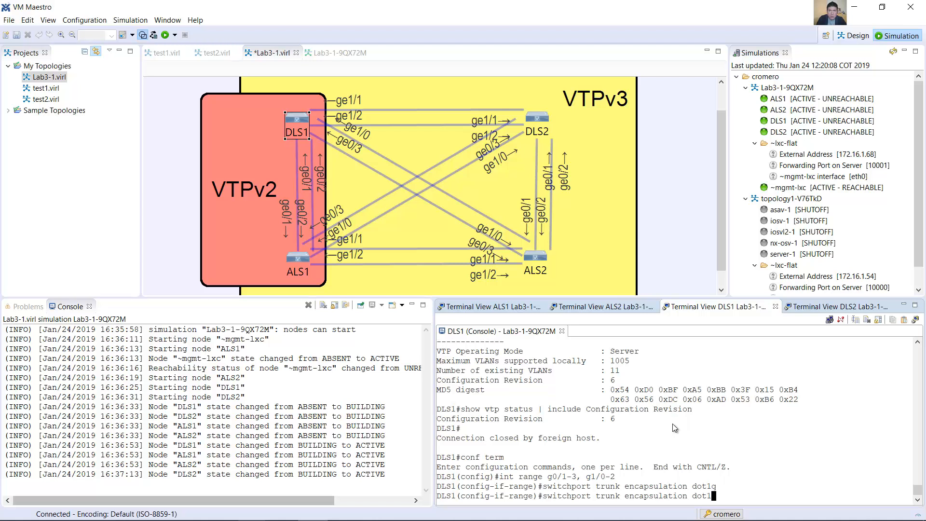
key("BackSpace")
key("BackSpace")
key("BackSpace")
key("BackSpace")
type("native vlan 666")
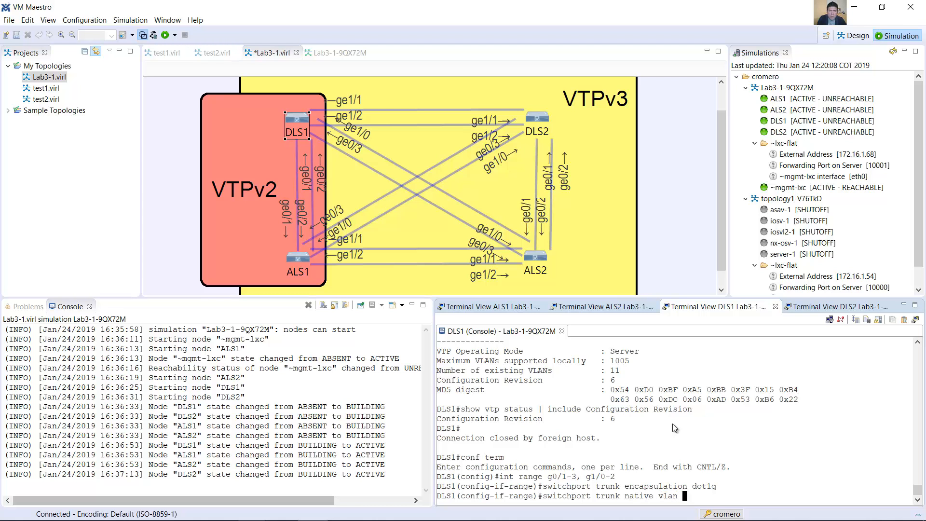
key("Return")
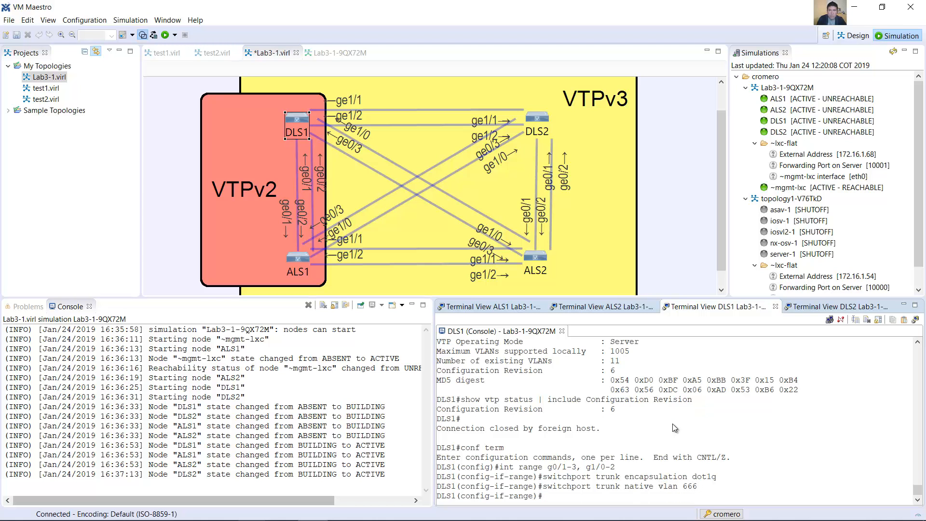
Step: Set the DLS1 interface range to trunking mode with switchport mode trunk
key("Up")
key("BackSpace")
key("BackSpace")
key("BackSpace")
key("BackSpace")
key("BackSpace")
key("BackSpace")
key("BackSpace")
key("BackSpace")
key("BackSpace")
key("BackSpace")
key("BackSpace")
key("BackSpace")
key("BackSpace")
key("BackSpace")
key("BackSpace")
key("BackSpace")
key("BackSpace")
key("Left")
key("Left")
key("Left")
key("Left")
type("mode")
key("ctrl+a")
key("Return")
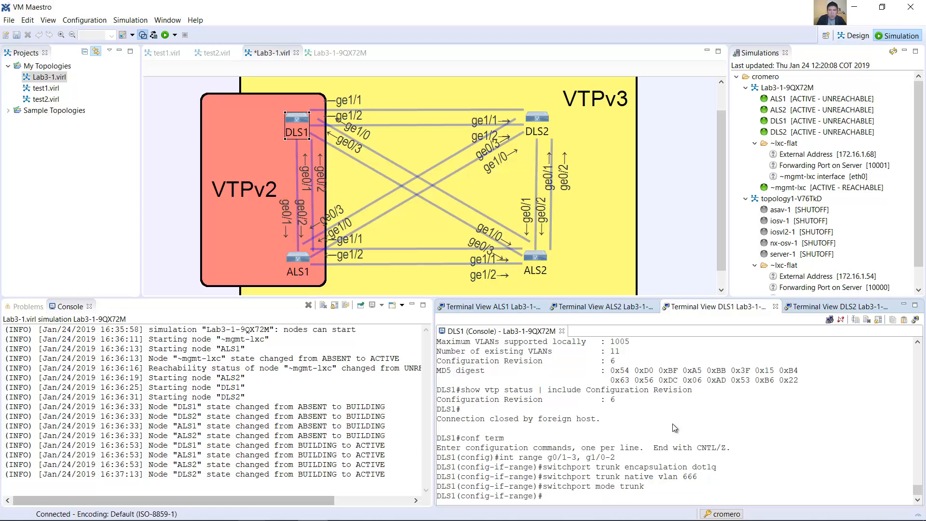
Step: Disable DTP negotiation on the DLS1 interface range with switchport nonegotiate
key("Up")
key("BackSpace")
key("BackSpace")
key("BackSpace")
key("BackSpace")
key("BackSpace")
key("BackSpace")
key("BackSpace")
key("BackSpace")
key("BackSpace")
key("BackSpace")
type("nonegotiate")
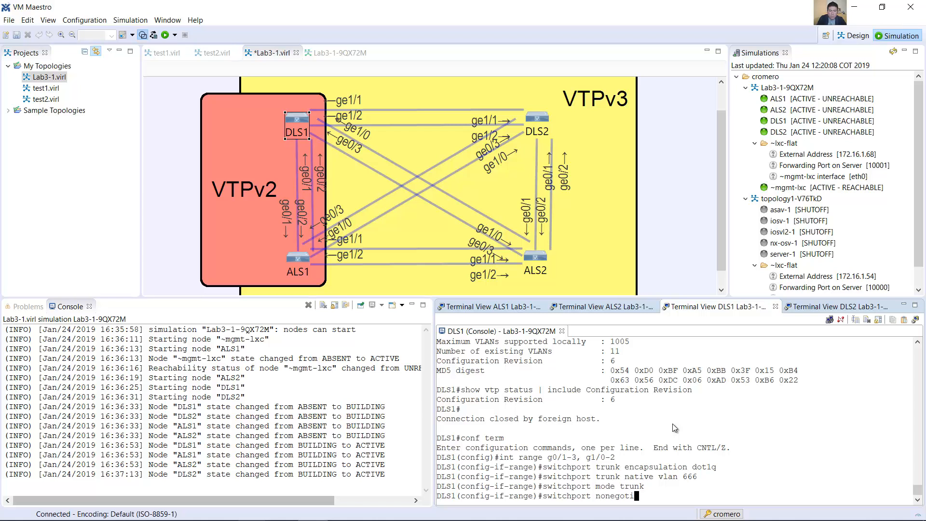
key("Return")
Step: Enable the DLS1 interface range with no shutdown and check the entered trunk commands
type("no shutdown")
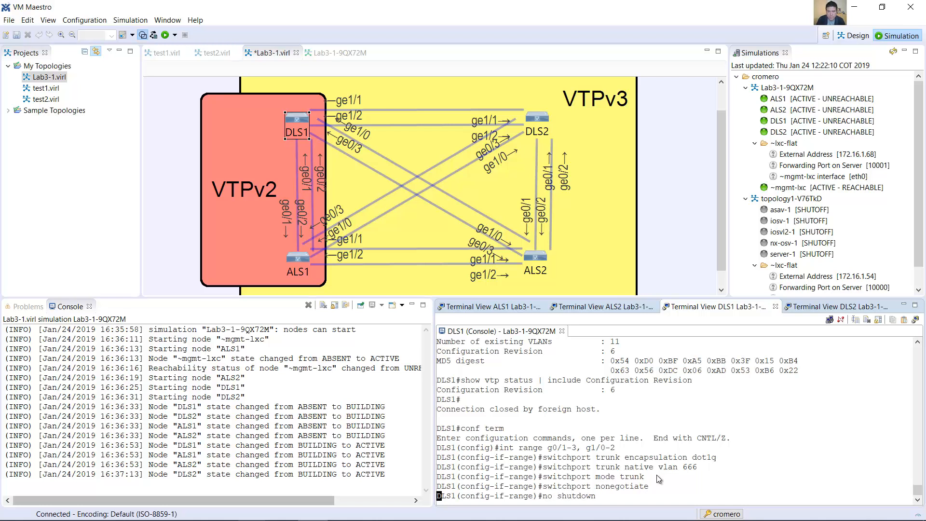
key("Return")
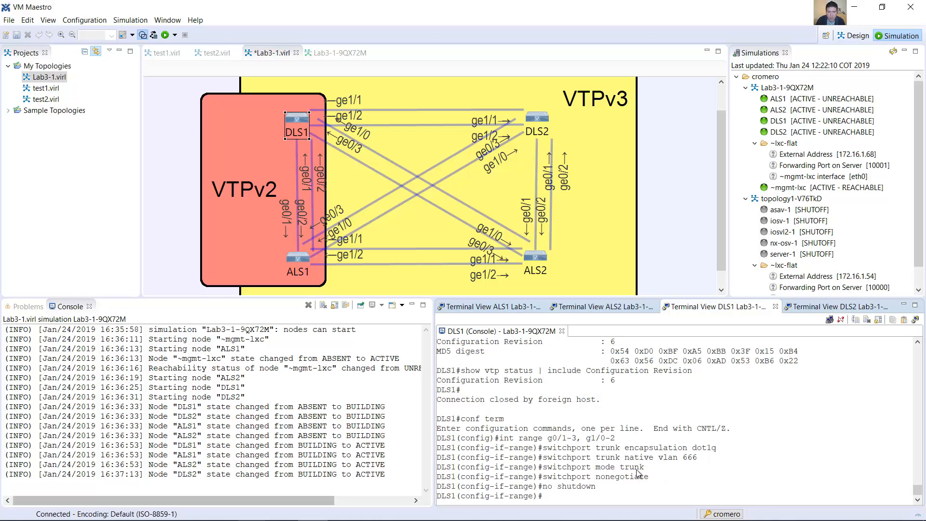
left_click_drag(437, 437, 460, 468)
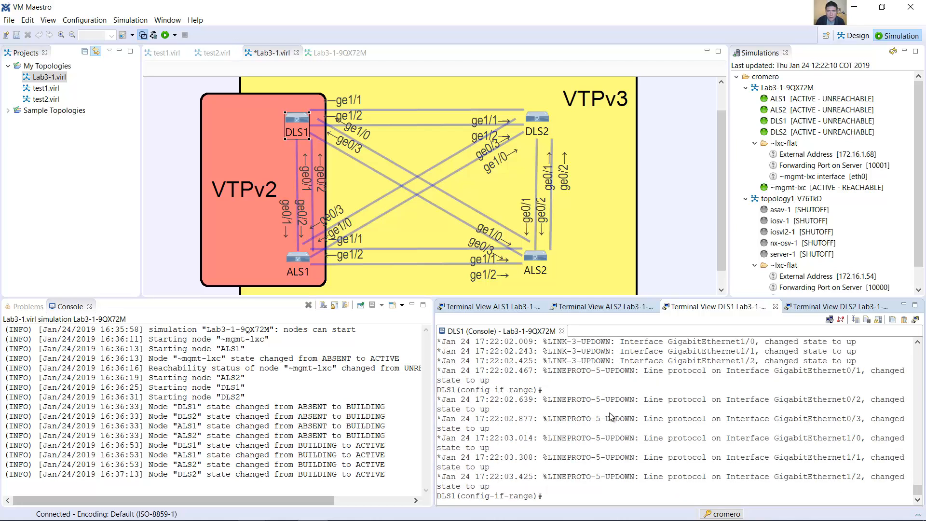
Step: Switch to the lab guide in Word and read the paragraphs on allowed trunk VLANs and disallowing the PARKING_LOT VLAN
key("alt+Tab")
left_click_drag(239, 158, 654, 184)
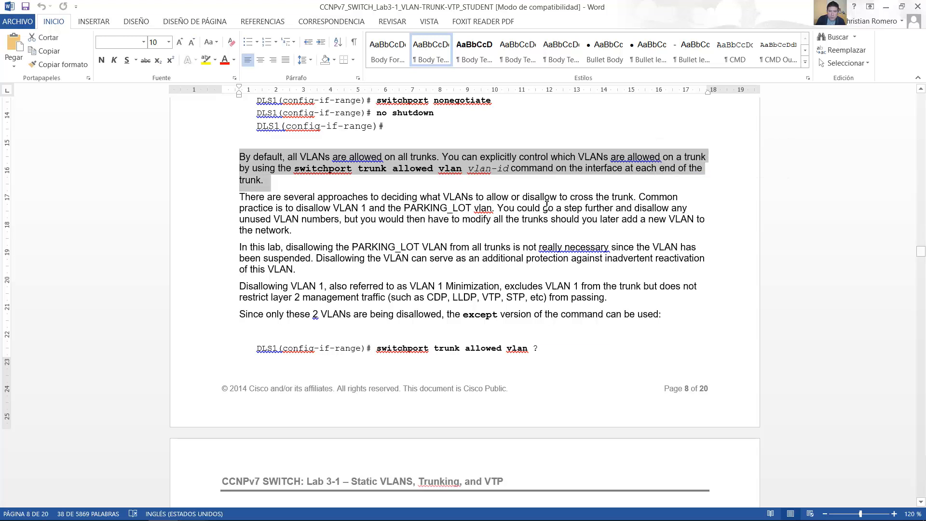
scroll(470, 190, "down", 3)
left_click_drag(244, 128, 484, 140)
left_click_drag(287, 178, 309, 203)
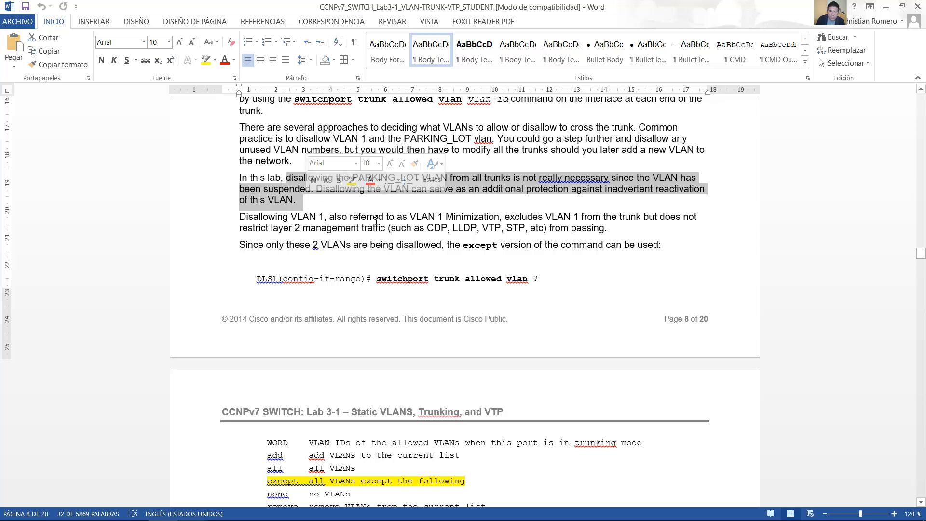
Step: Read the VLAN 1 Minimization paragraph and the instruction on the except version of the allowed VLAN command
scroll(375, 219, "down", 1)
left_click_drag(240, 182, 611, 193)
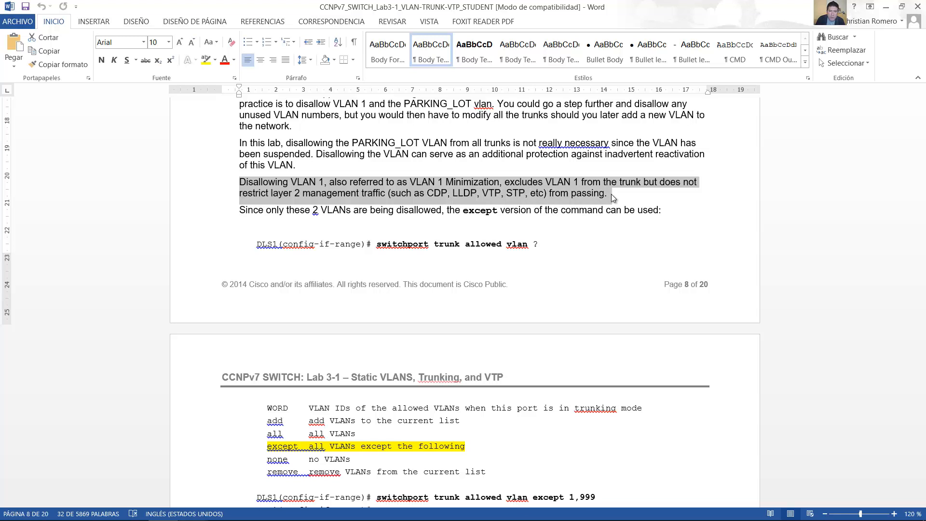
scroll(418, 251, "down", 2)
left_click_drag(240, 143, 657, 144)
scroll(658, 146, "down", 1)
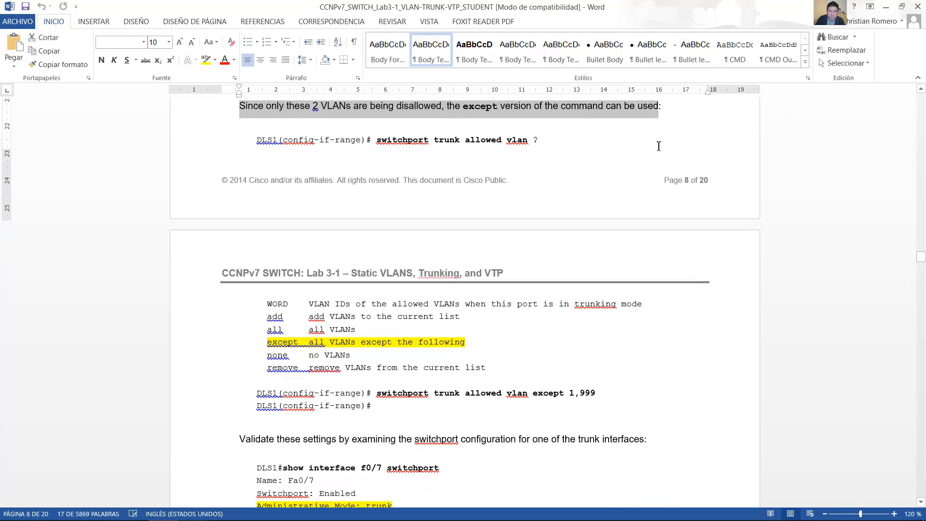
scroll(657, 146, "down", 1)
Step: Switch to VM Maestro and check the configuration mode and the interface range entered in the DLS1 console
key("alt+Tab")
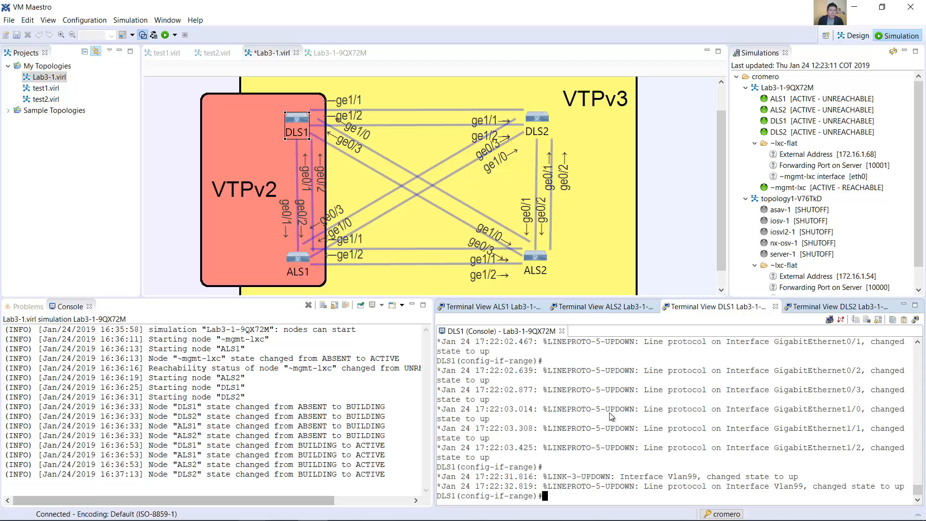
type("s")
key("Up")
key("BackSpace")
key("BackSpace")
key("BackSpace")
key("BackSpace")
key("BackSpace")
key("BackSpace")
key("BackSpace")
key("BackSpace")
key("BackSpace")
key("BackSpace")
key("BackSpace")
left_click_drag(461, 496, 517, 496)
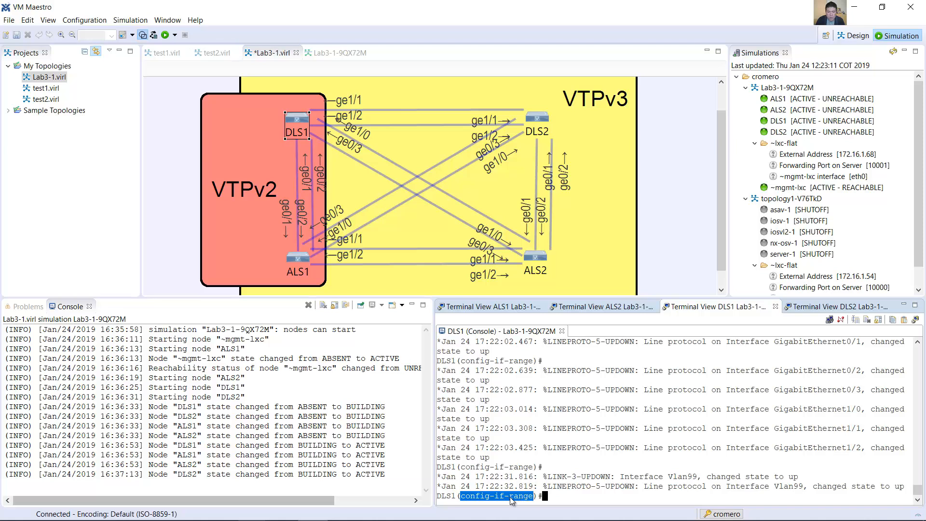
left_click(553, 497)
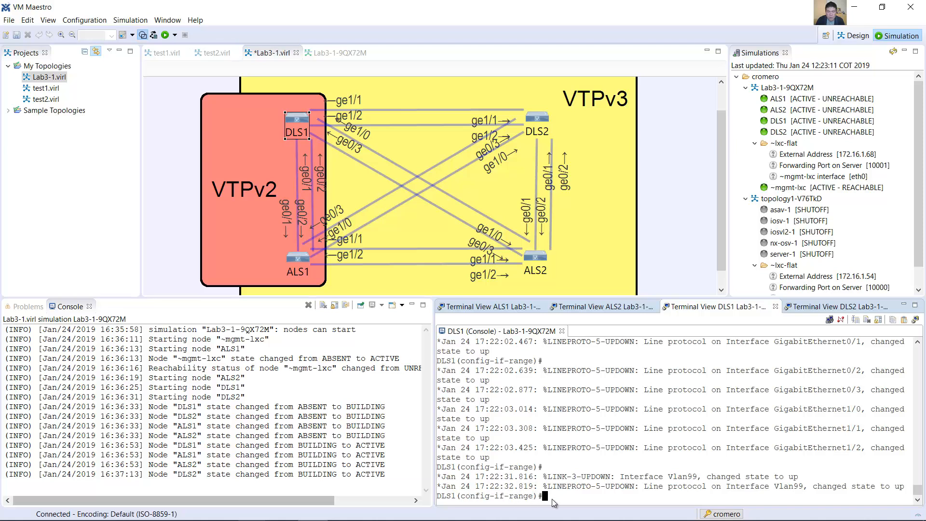
scroll(583, 478, "up", 5)
scroll(592, 470, "up", 1)
left_click_drag(500, 381, 618, 384)
scroll(622, 385, "down", 6)
Step: List the available options of the switchport trunk allowed vlan command in the DLS1 console
type("switchport nonegotiate")
key("Up")
key("BackSpace")
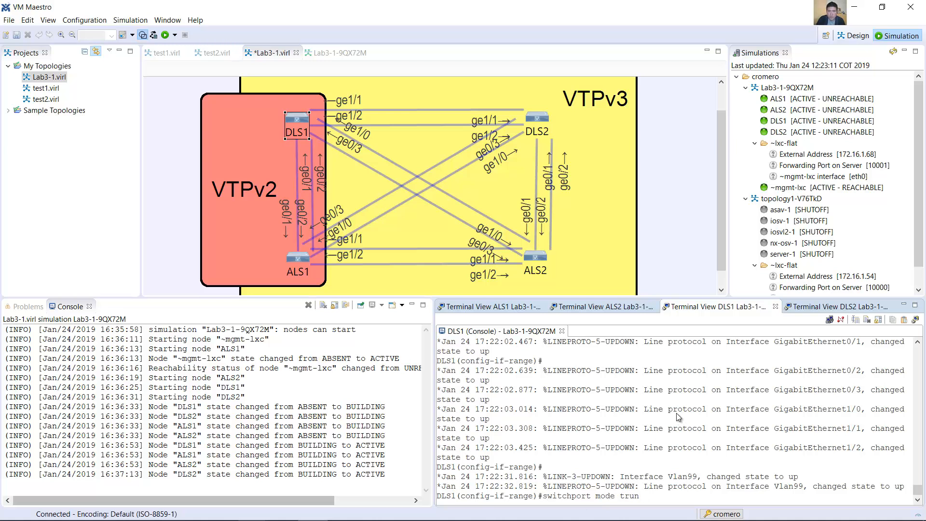
key("BackSpace")
key("BackSpace")
key("BackSpace")
key("BackSpace")
key("BackSpace")
key("BackSpace")
key("BackSpace")
key("BackSpace")
type("trunk allowed")
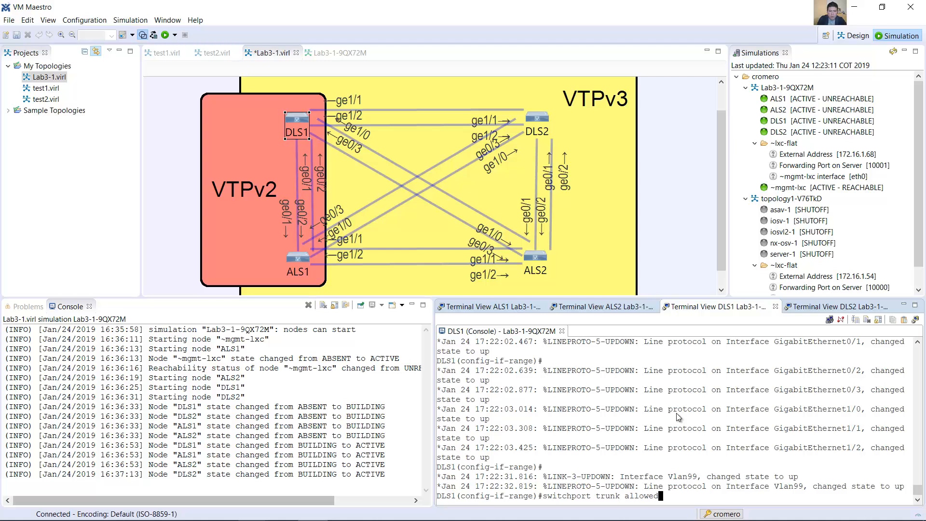
type(" vlan ?")
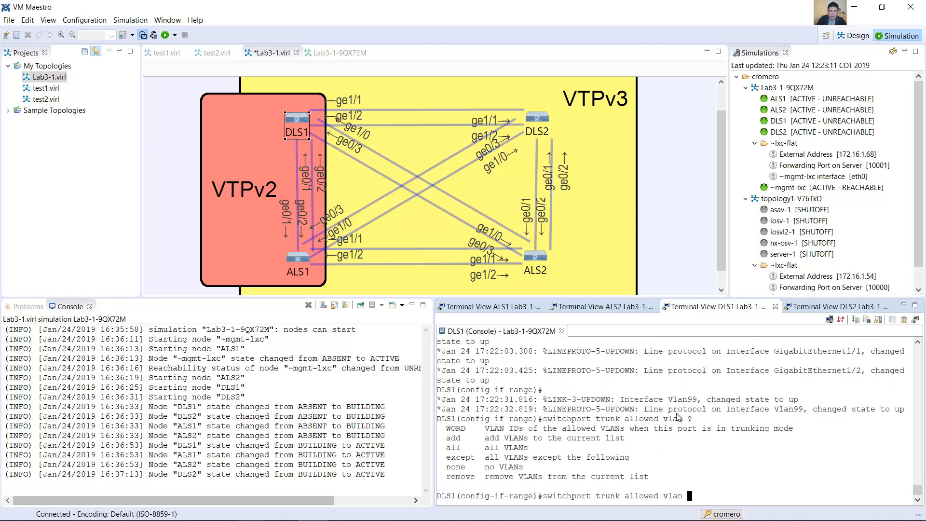
Step: Allow all VLANs except 1,999 on the DLS1 trunks and return to privileged EXEC mode with end
left_click_drag(447, 438, 486, 458)
left_click(452, 459)
left_click(697, 495)
type("except 1,999")
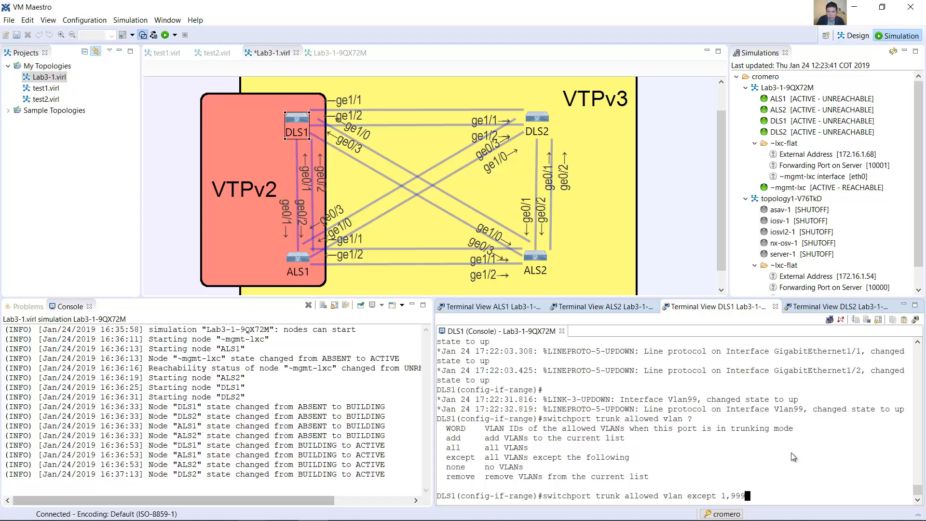
key("Return")
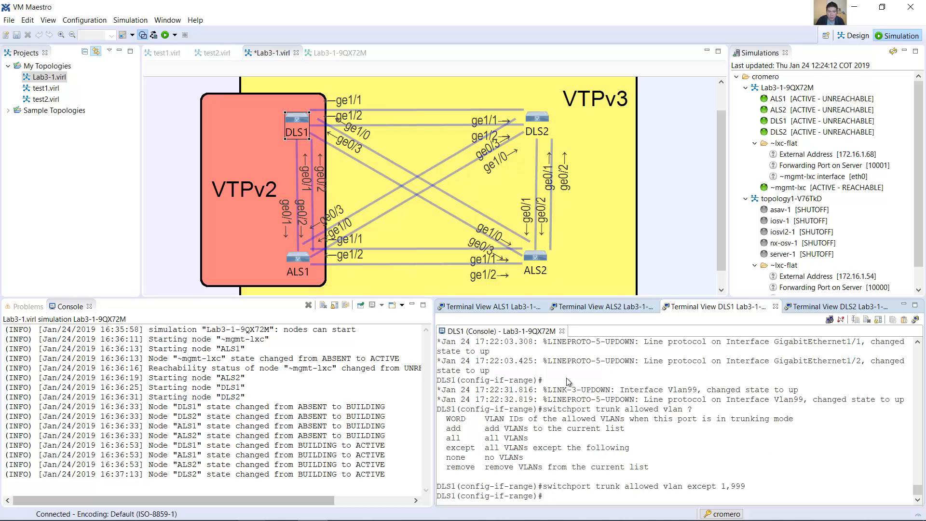
type("end")
key("Return")
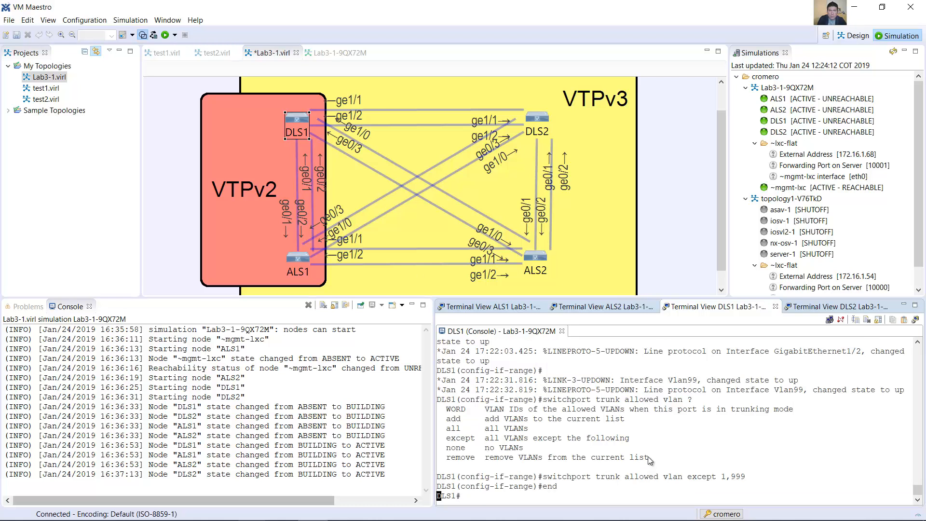
Step: Show the complete switchport details of interface g0/1 in the DLS1 console with show interface g0/1 switchport
type("show interf")
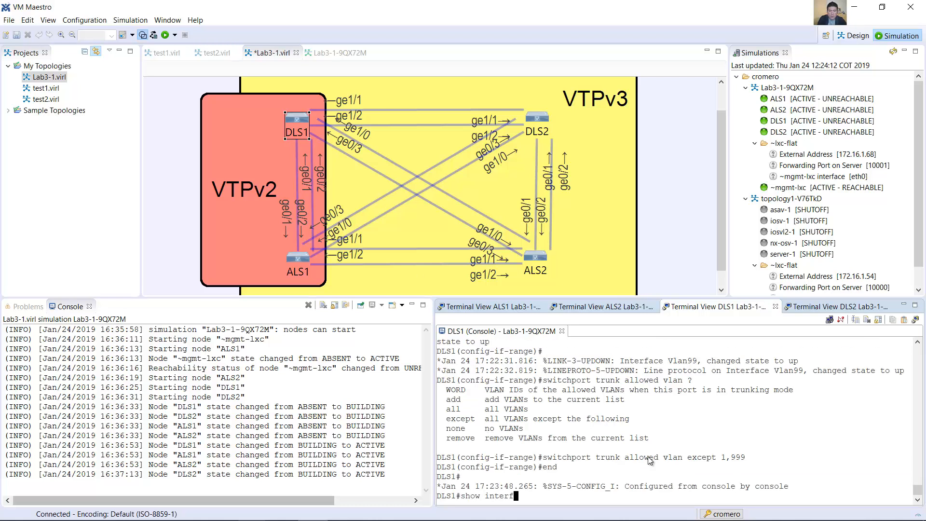
type("ace g0/1 switchpor")
key("Return")
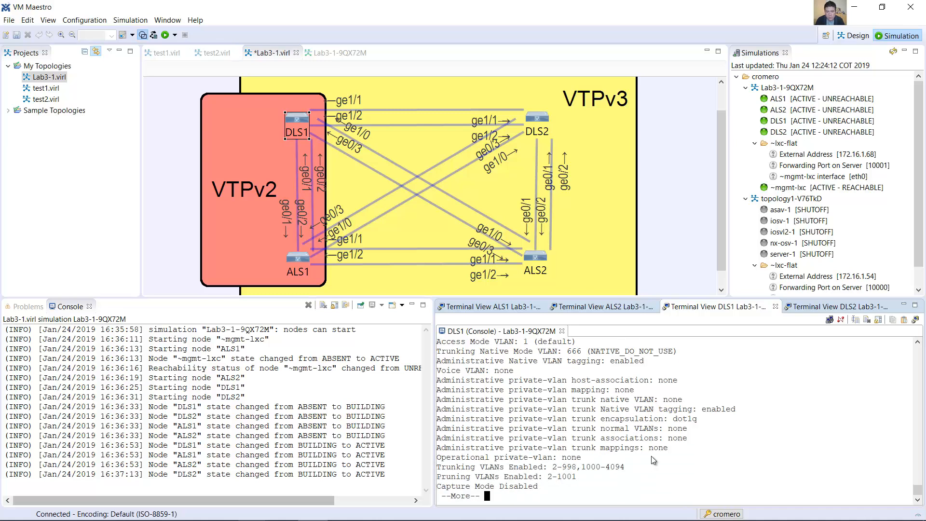
key("space")
Step: Check the trunking negotiation, operational mode and administrative mode of Gi0/1 in the DLS1 output
scroll(642, 456, "up", 2)
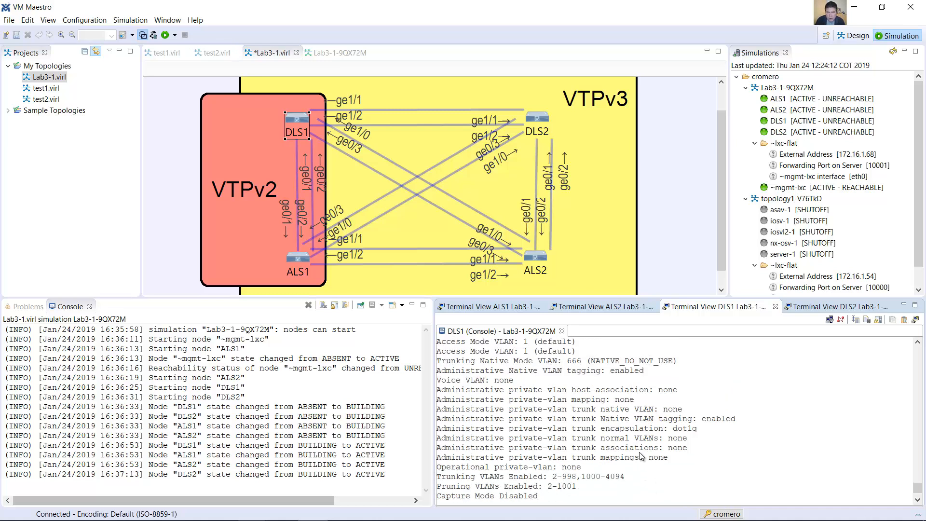
scroll(642, 456, "up", 2)
scroll(482, 383, "up", 1)
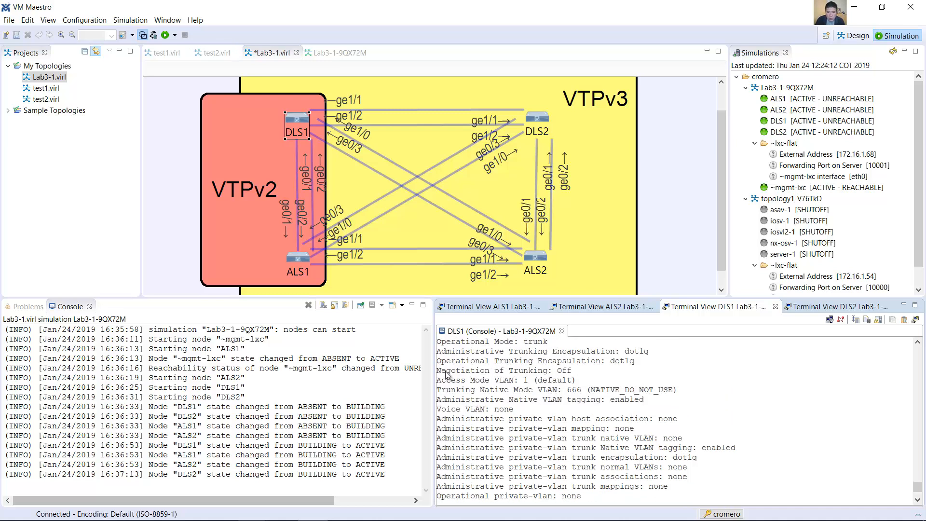
left_click_drag(436, 370, 572, 376)
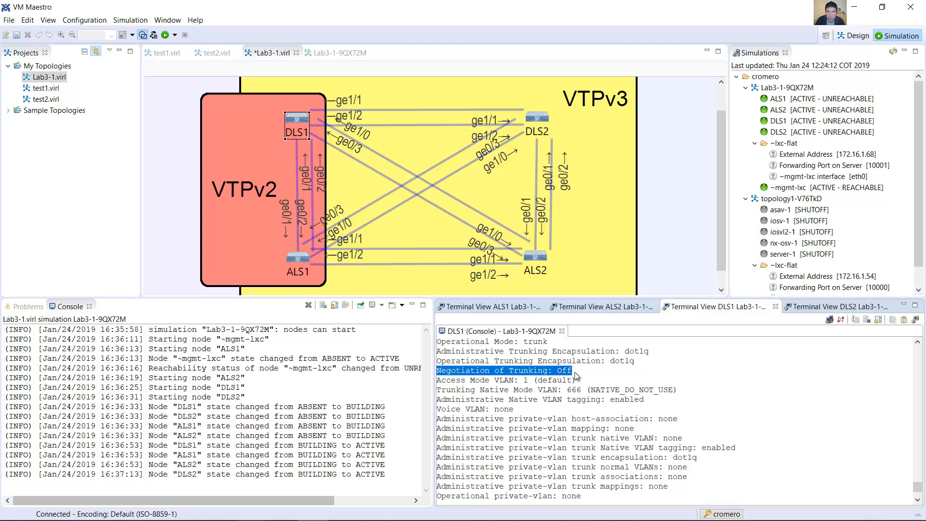
scroll(574, 371, "up", 2)
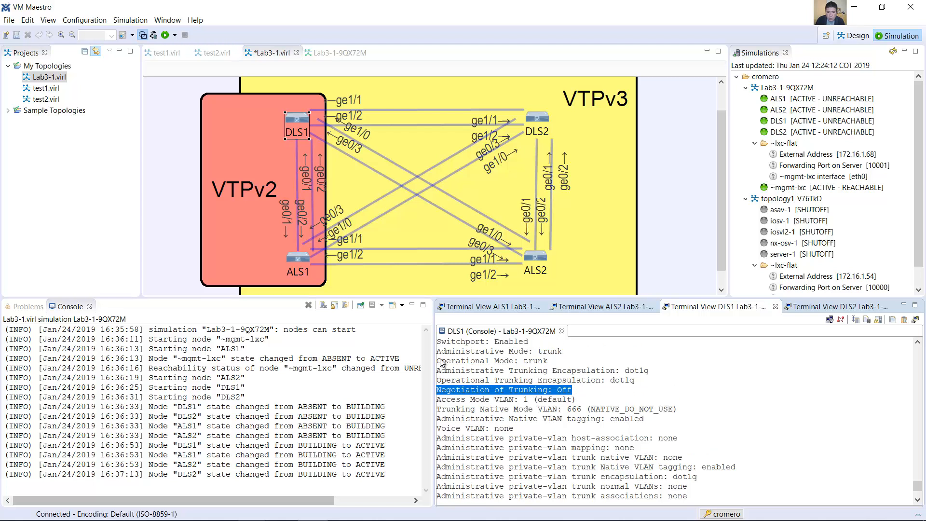
left_click_drag(437, 361, 548, 362)
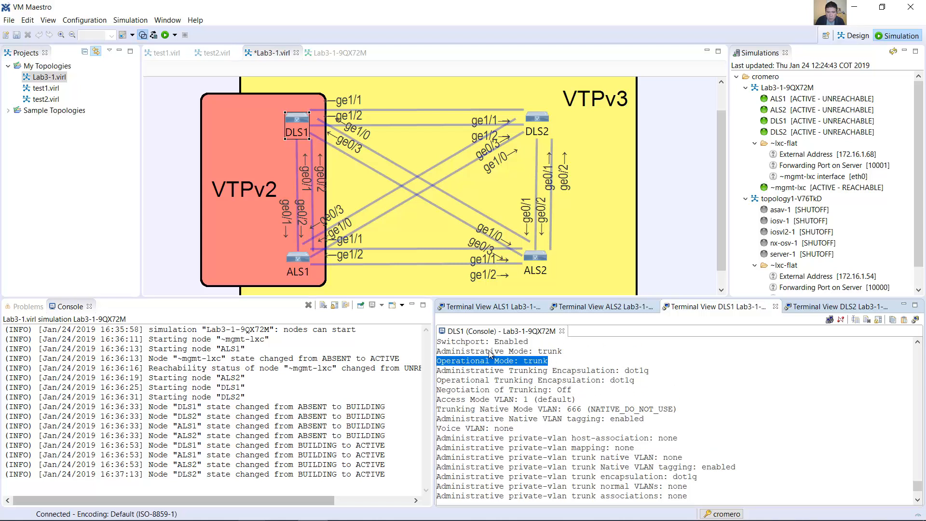
left_click_drag(438, 351, 563, 351)
scroll(564, 350, "up", 1)
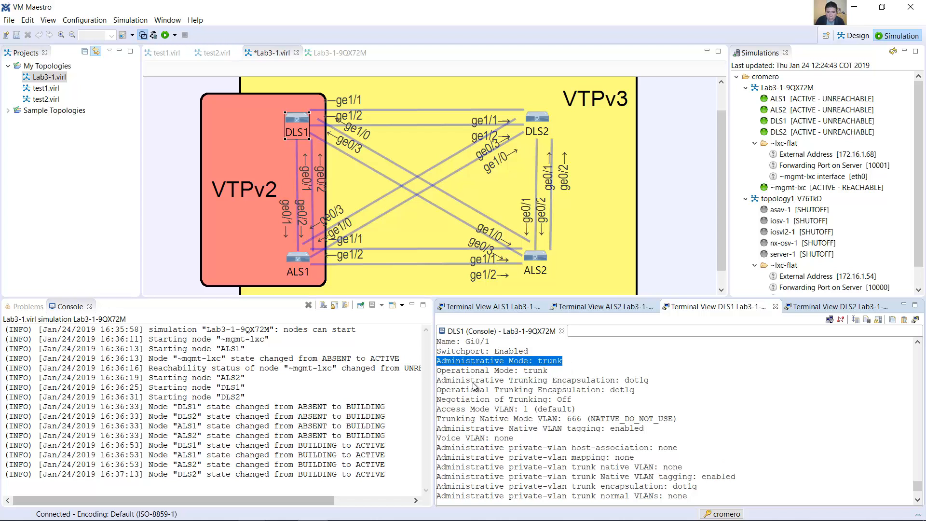
Step: Check the administrative and operational trunking encapsulation, native VLAN and enabled trunking VLANs of Gi0/1 in the DLS1 output
left_click_drag(442, 380, 650, 382)
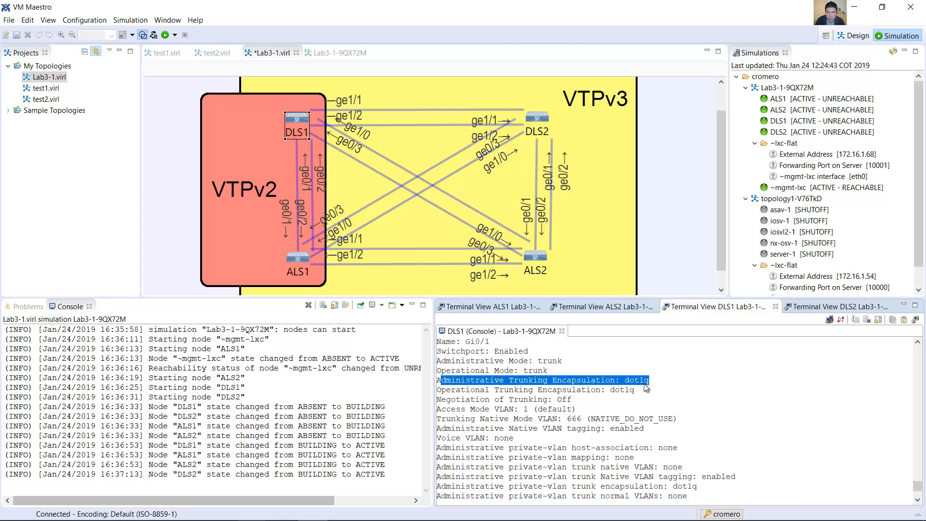
left_click_drag(442, 391, 592, 391)
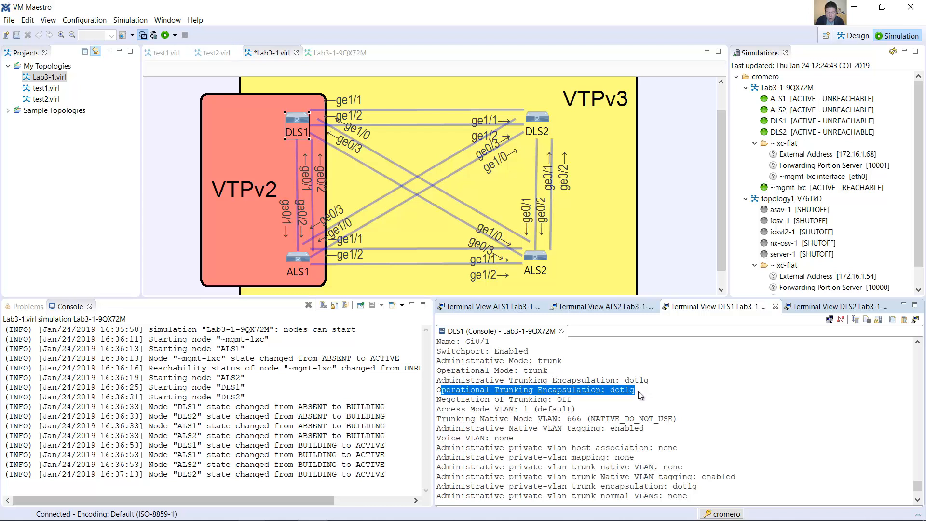
scroll(638, 392, "down", 2)
left_click_drag(437, 351, 677, 356)
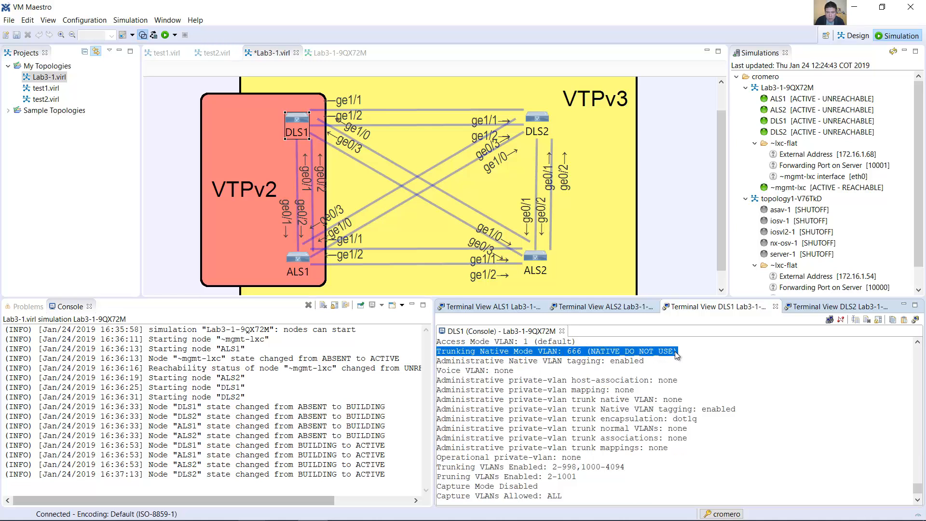
scroll(675, 352, "down", 1)
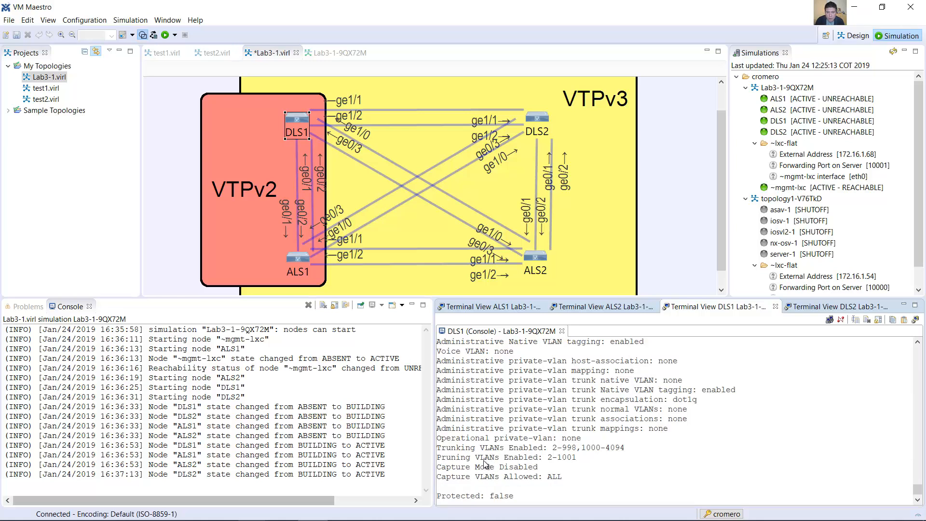
left_click_drag(438, 448, 618, 451)
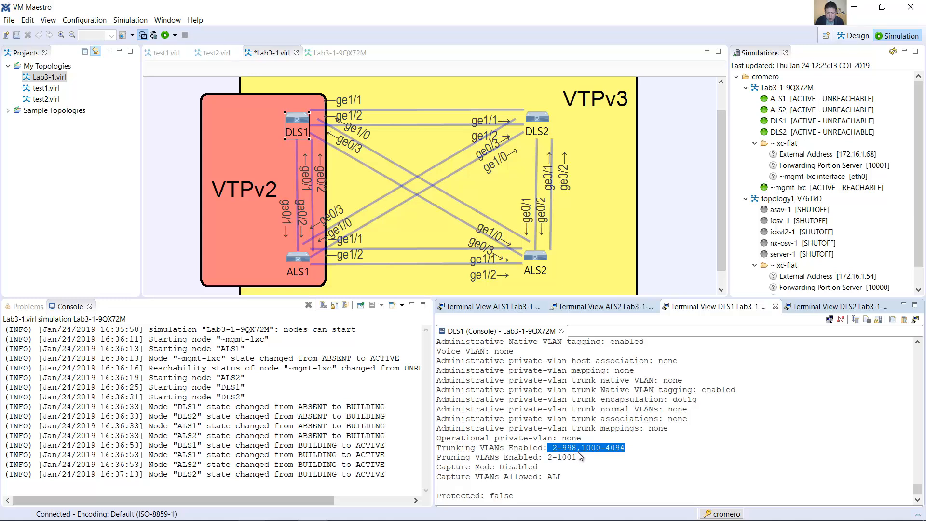
Step: Switch to the Word lab guide and read Step 5 on configuring VTP and trunking on ALS1, including the sample commands and trunk verification
key("alt+Tab")
left_click_drag(269, 169, 453, 169)
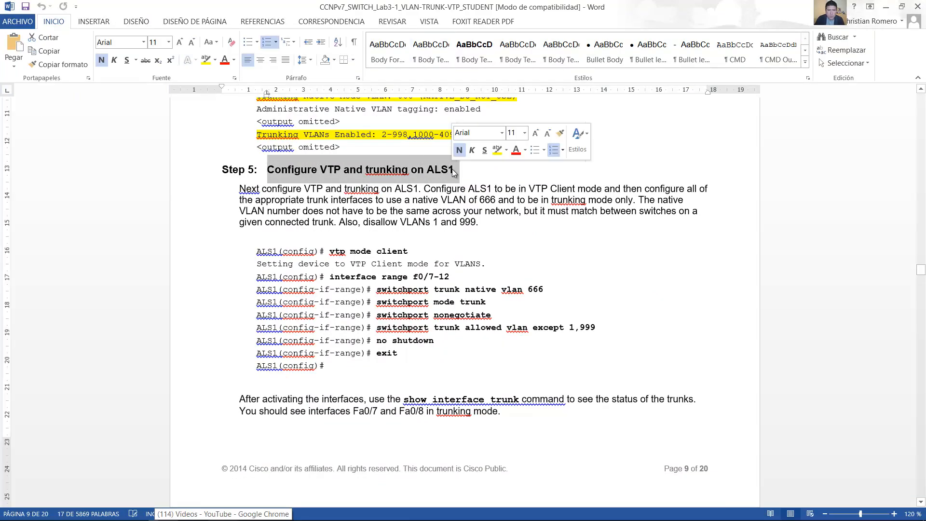
scroll(400, 213, "down", 1)
left_click_drag(351, 217, 452, 242)
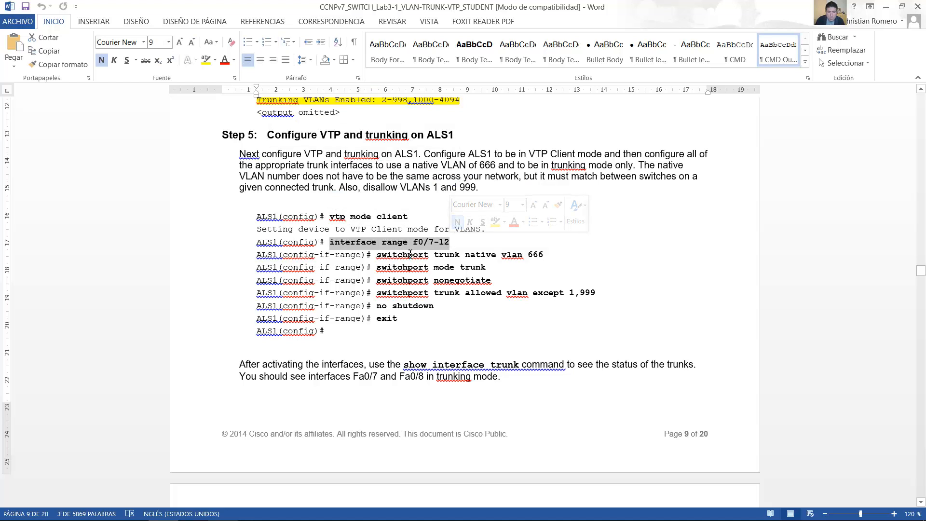
left_click_drag(383, 257, 541, 260)
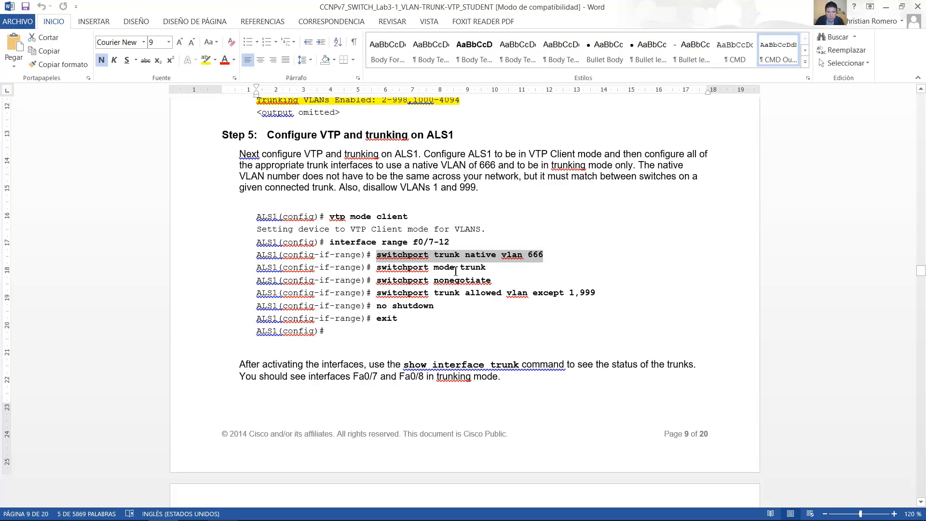
left_click_drag(486, 268, 422, 274)
left_click_drag(489, 281, 595, 292)
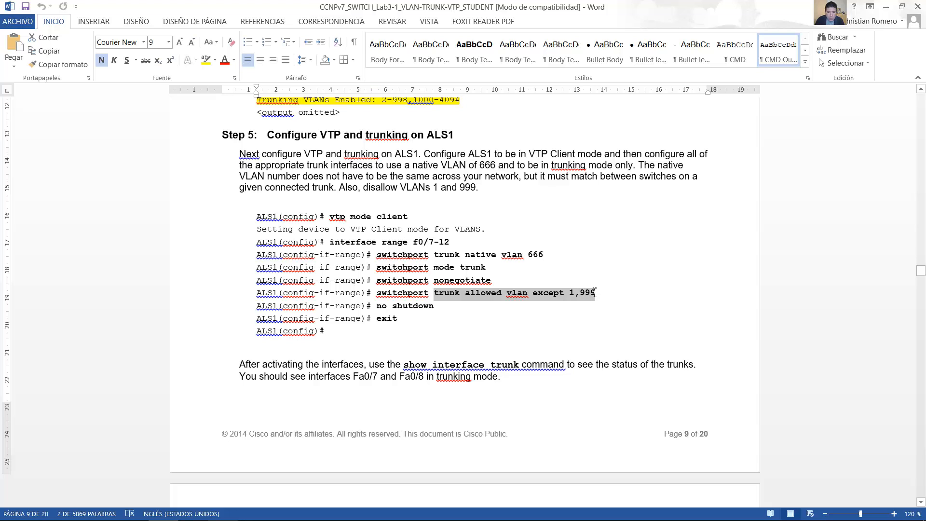
left_click_drag(425, 309, 366, 308)
scroll(484, 312, "down", 5)
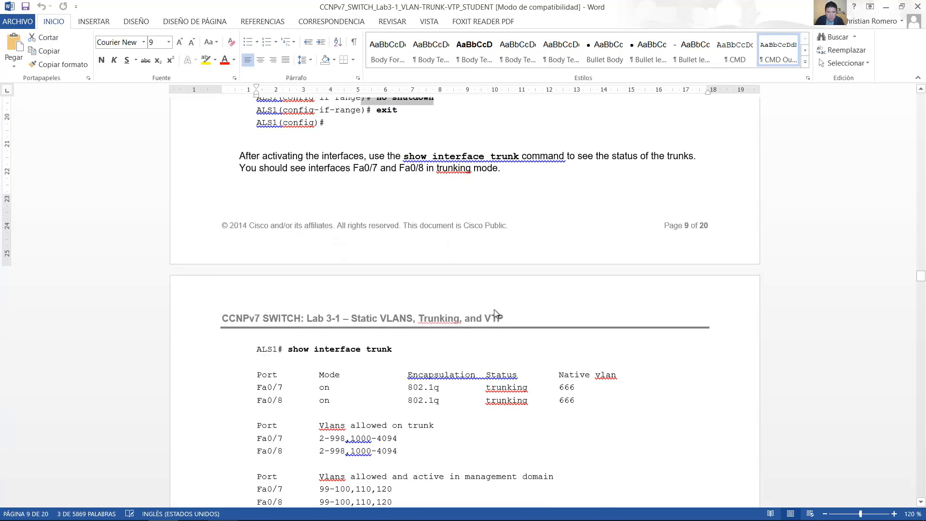
scroll(494, 309, "down", 1)
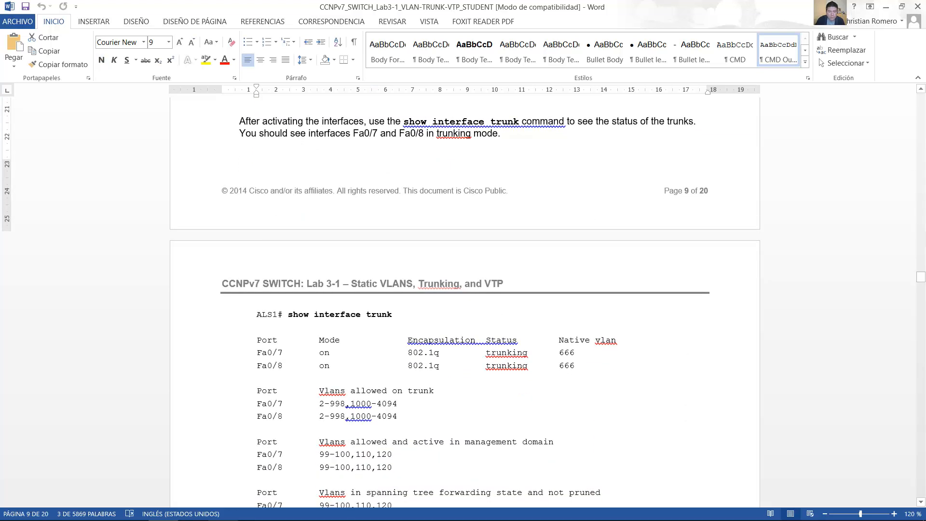
Step: Switch to VM Maestro and enter global configuration mode in the ALS1 console with conf term
left_click(301, 511)
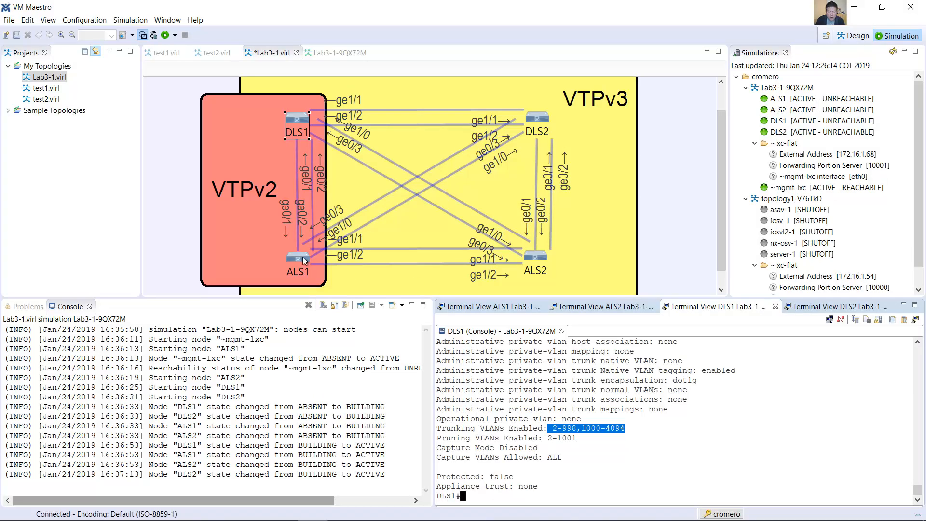
left_click(491, 306)
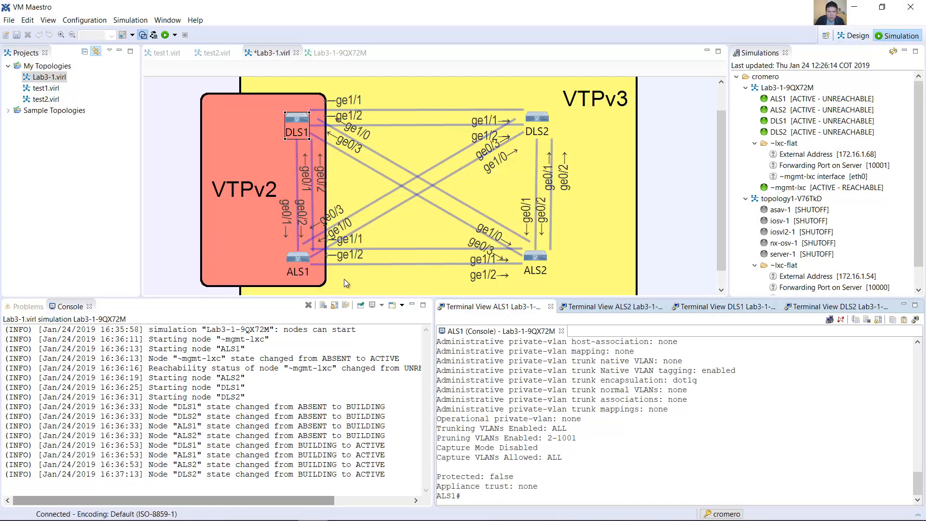
left_click(306, 259)
left_click(612, 447)
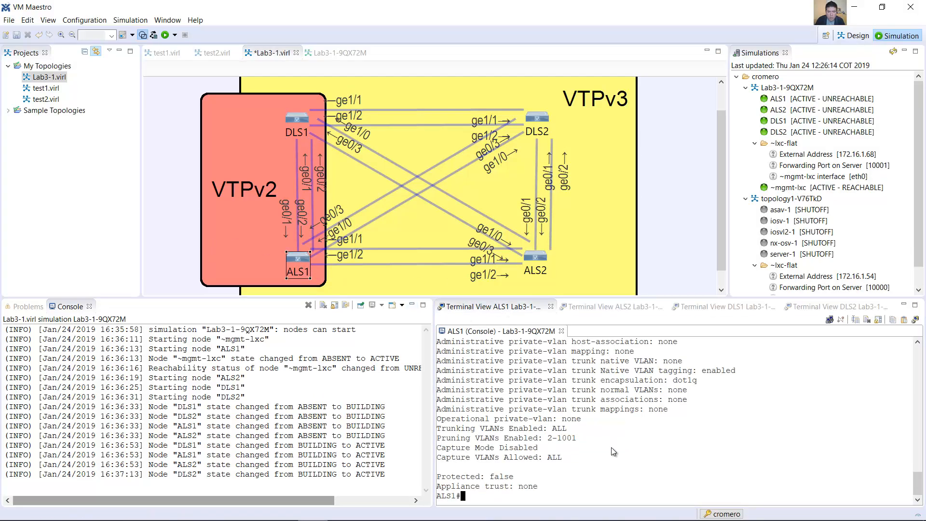
type("conf term")
key("Return")
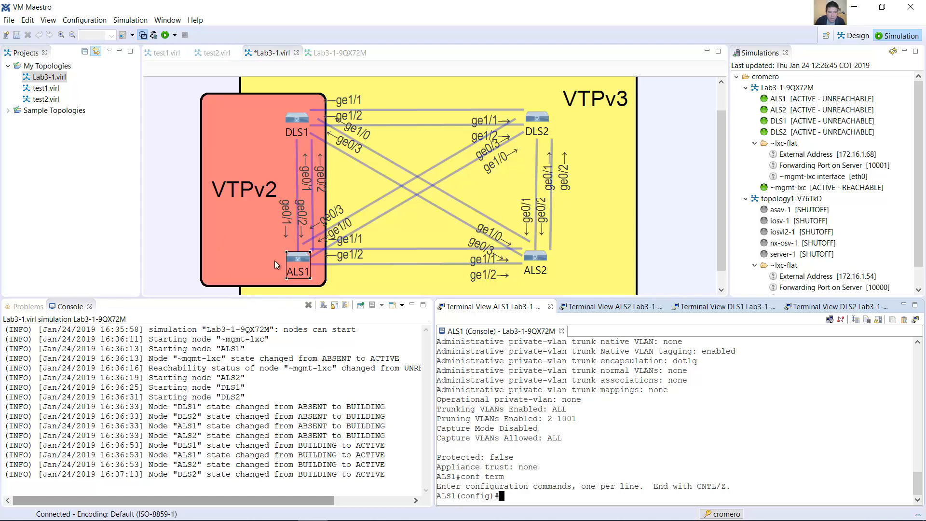
Step: Expand the ALS1 node to view its interfaces and set ALS1 to VTP client mode
left_click(295, 256)
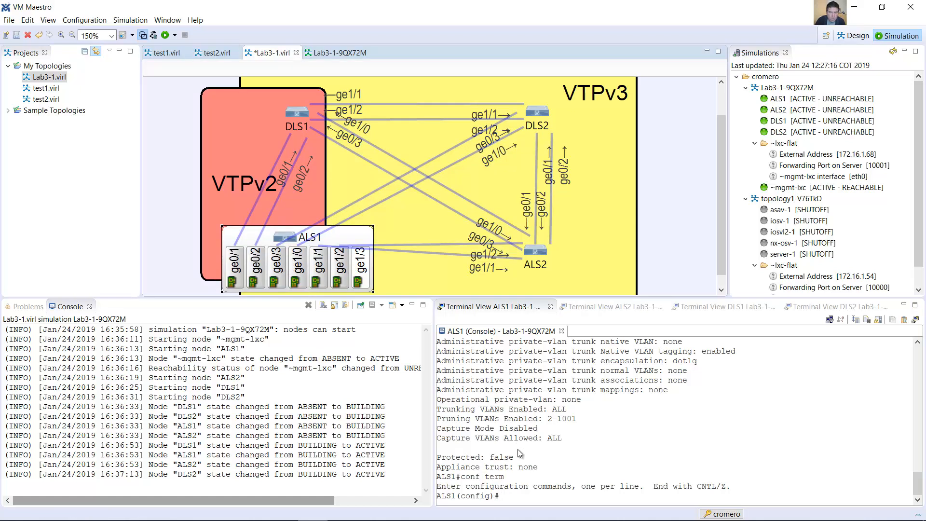
left_click(534, 491)
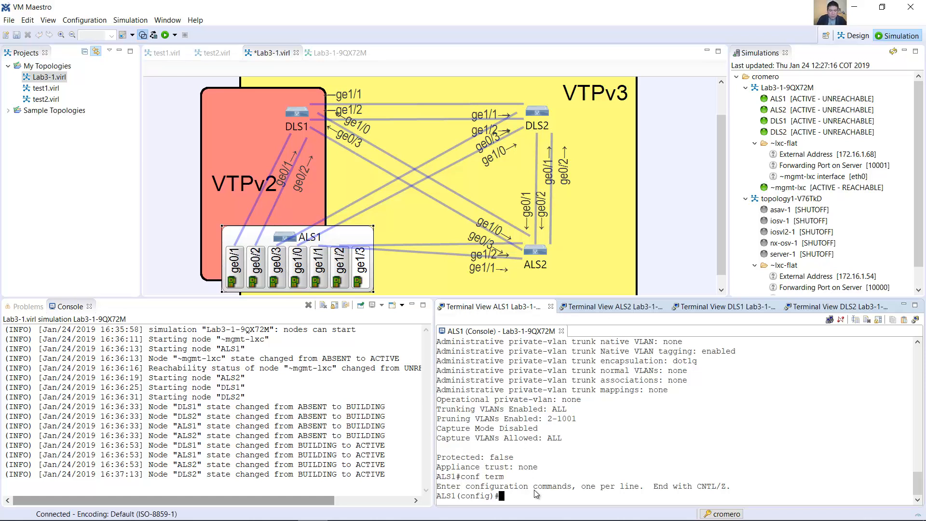
type("vtp mode client")
key("Return")
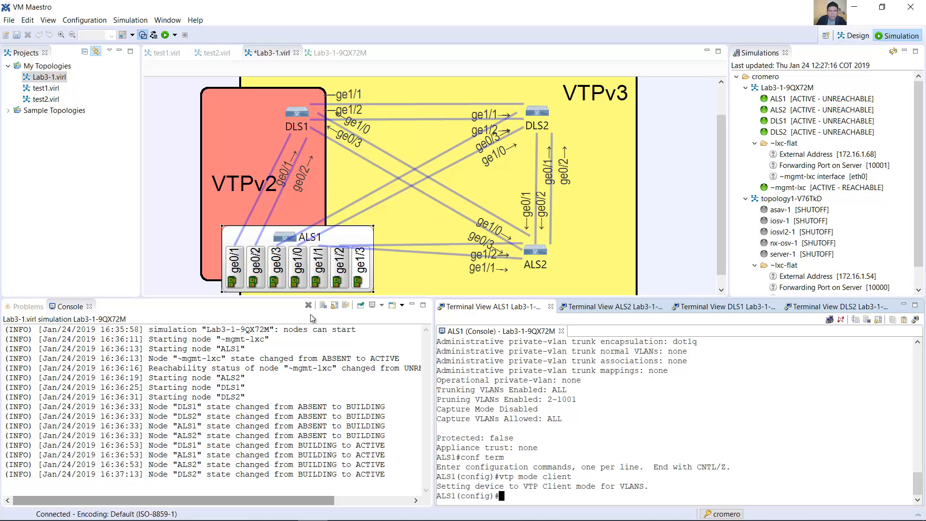
Step: Enter interface range configuration on ALS1 for g0/1-3, g1/0-2
type("int range g0/1-3, g1")
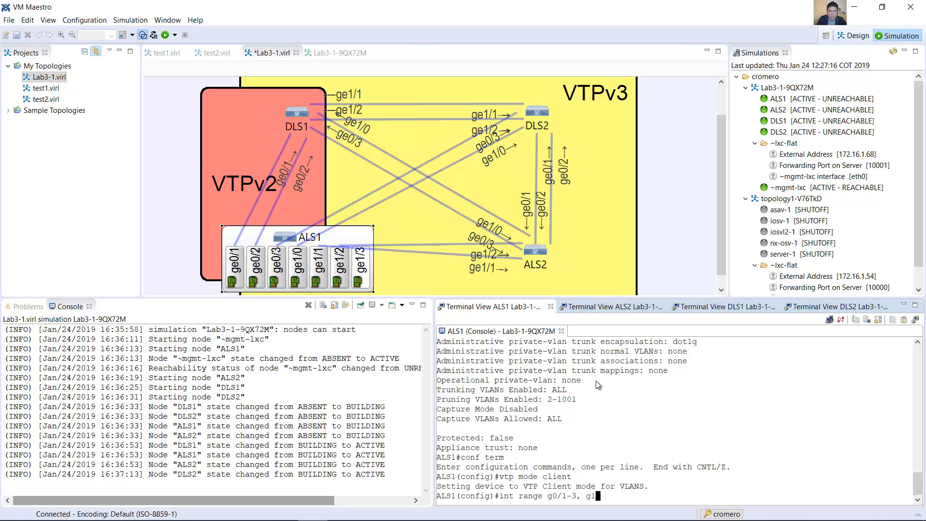
type("/0-2")
key("Return")
Step: Set the trunk native VLAN to 666 on the selected ALS1 interface range
type("switchp")
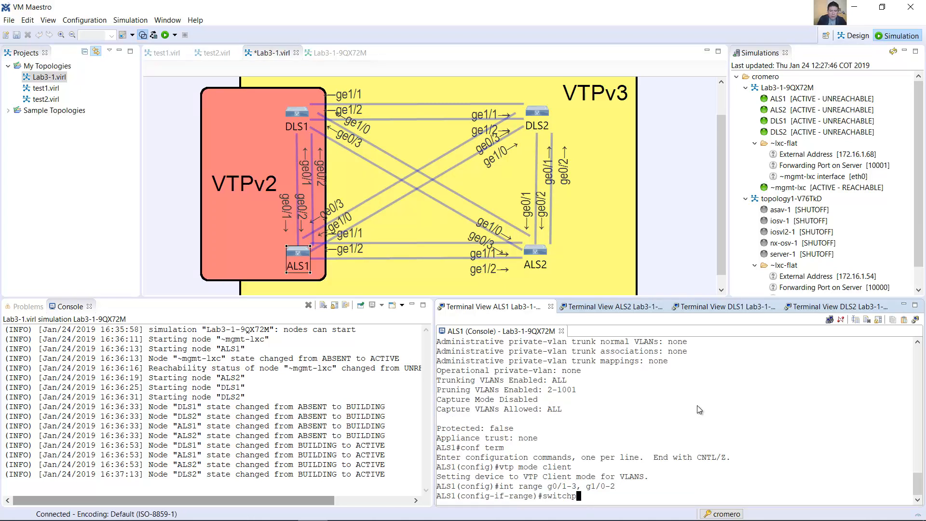
type("ort trunk native vlan 666")
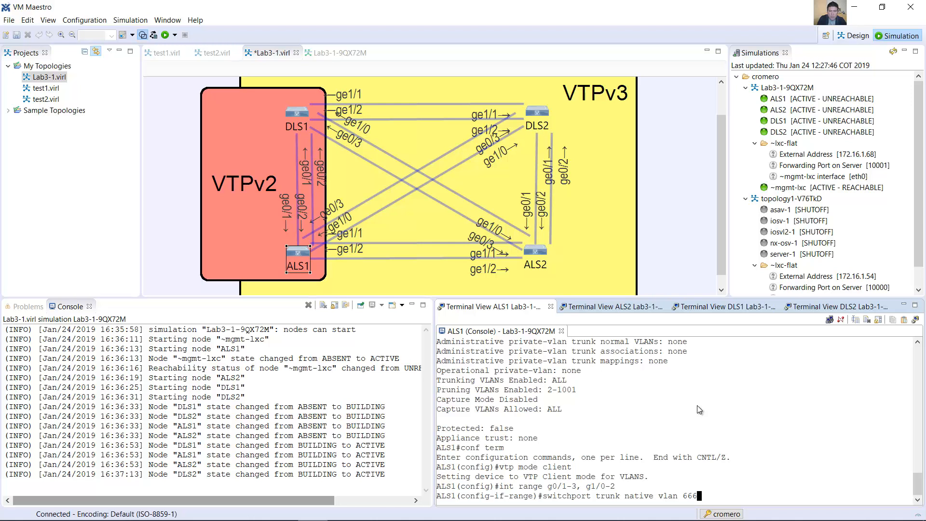
key("Return")
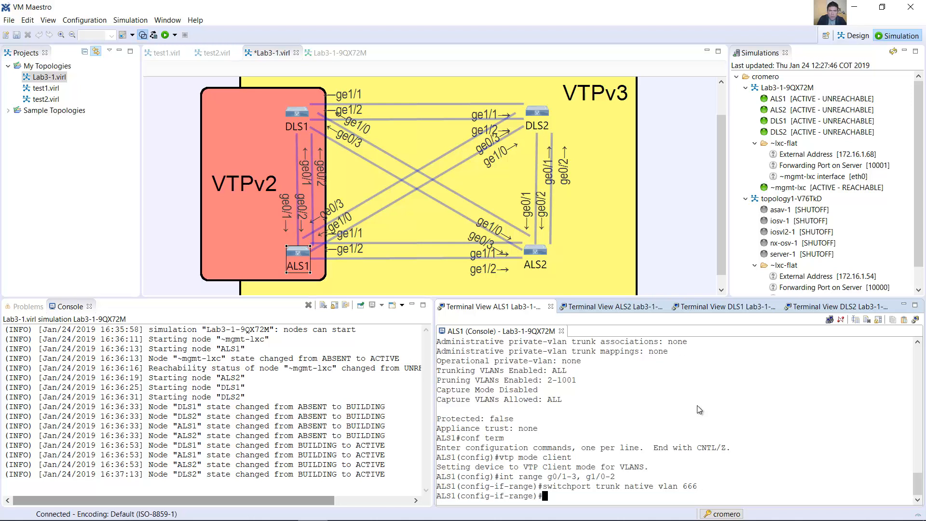
Step: Try to set the ALS1 interface range to trunk mode by reworking the previous command into switchport mode trunk
key("Up")
key("BackSpace")
key("BackSpace")
key("BackSpace")
key("BackSpace")
key("BackSpace")
key("BackSpace")
key("BackSpace")
key("BackSpace")
key("BackSpace")
key("BackSpace")
key("BackSpace")
key("BackSpace")
key("BackSpace")
key("BackSpace")
key("BackSpace")
key("BackSpace")
key("Left")
key("Left")
key("Left")
key("Left")
key("Left")
type("mode")
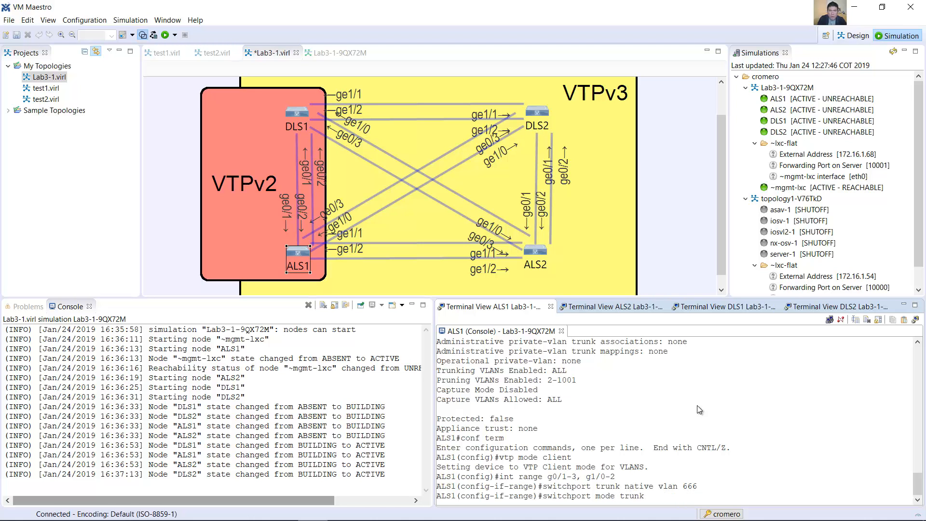
key("Return")
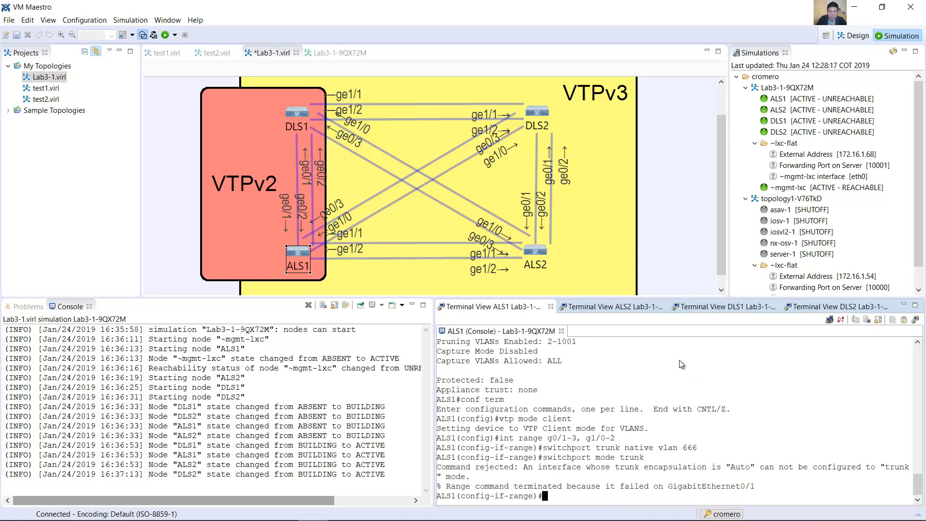
Step: Set the trunk encapsulation to dot1q on the selected ALS1 interface range
left_click_drag(640, 468, 771, 467)
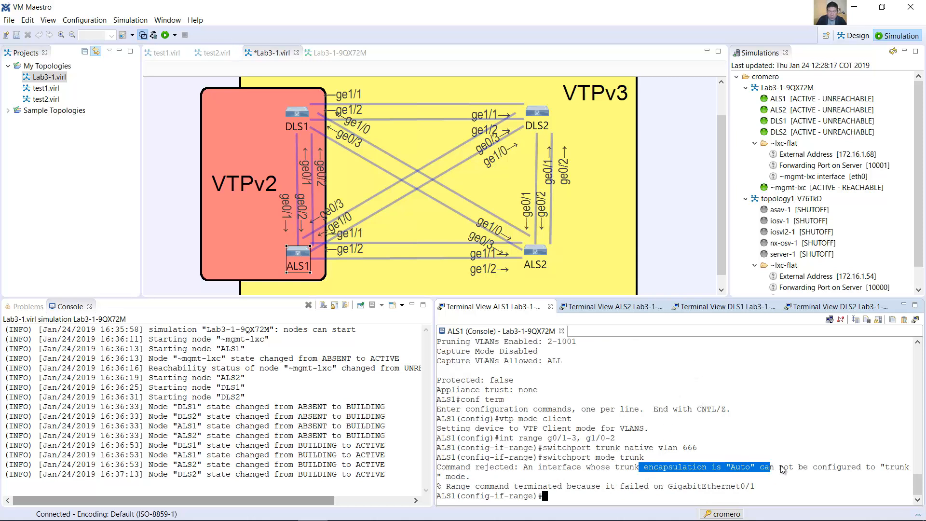
left_click(809, 453)
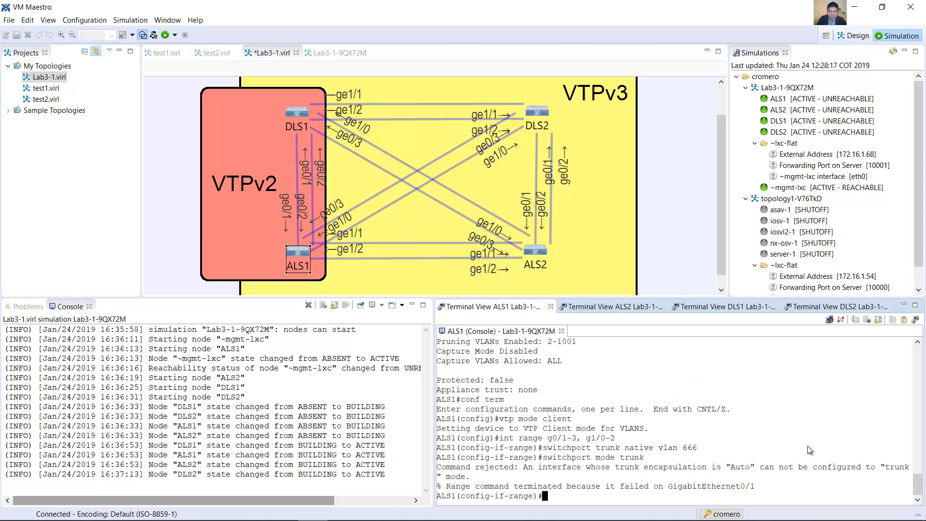
key("Up")
key("Up")
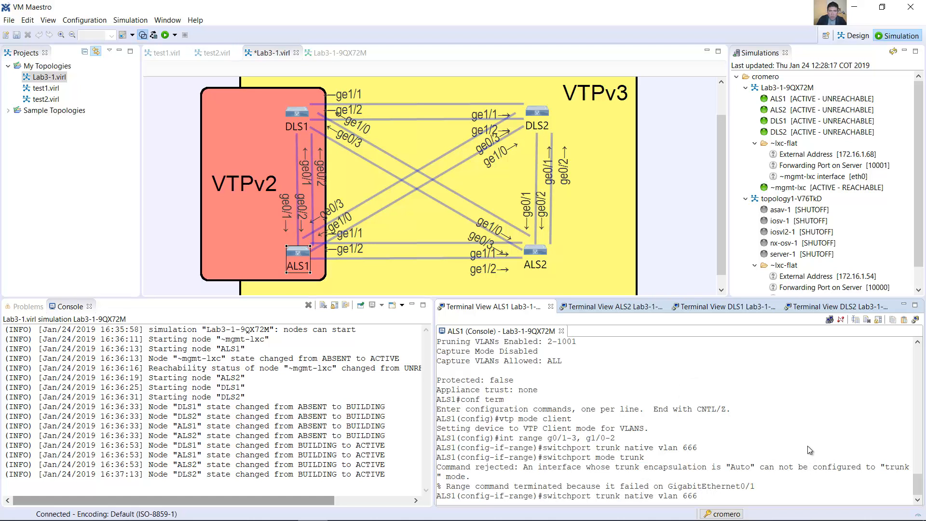
key("BackSpace")
key("BackSpace")
key("BackSpace")
key("BackSpace")
key("BackSpace")
key("BackSpace")
key("BackSpace")
key("BackSpace")
key("BackSpace")
key("BackSpace")
key("BackSpace")
key("BackSpace")
key("BackSpace")
key("BackSpace")
type("encapsulation dot1q")
key("Return")
Step: Set the selected ALS1 interface range to trunk mode with switchport mode trunk
key("Up")
key("Up")
key("Return")
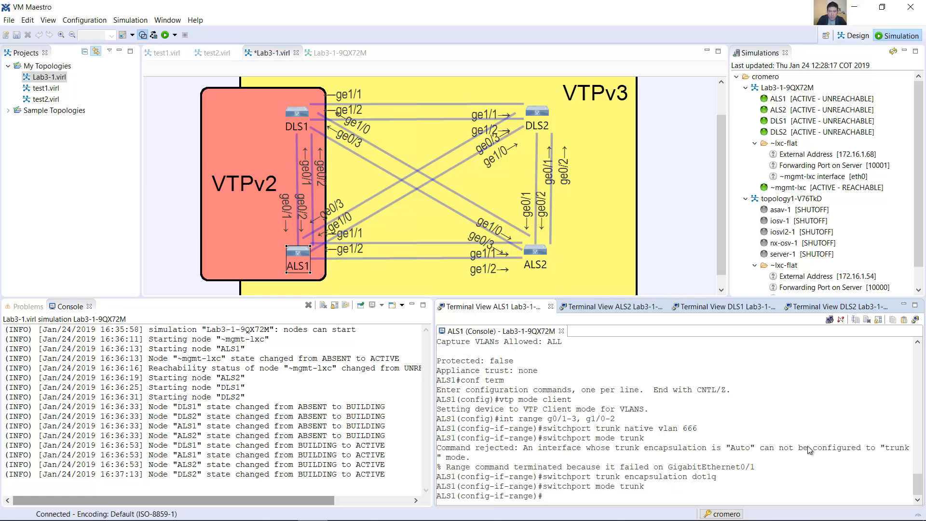
Step: Disable trunk negotiation on the ALS1 interface range with switchport nonegotiate
key("Up")
key("BackSpace")
key("BackSpace")
key("BackSpace")
key("BackSpace")
key("BackSpace")
key("BackSpace")
key("BackSpace")
key("BackSpace")
key("BackSpace")
type("nonegotiate")
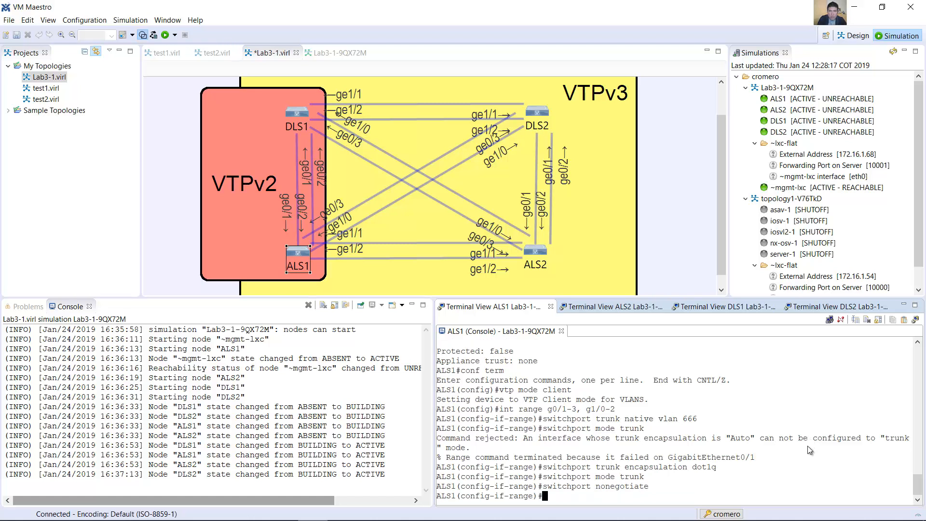
Step: Allow all VLANs except 1 and 999 on the trunks of the ALS1 interface range
key("Up")
key("Up")
key("Up")
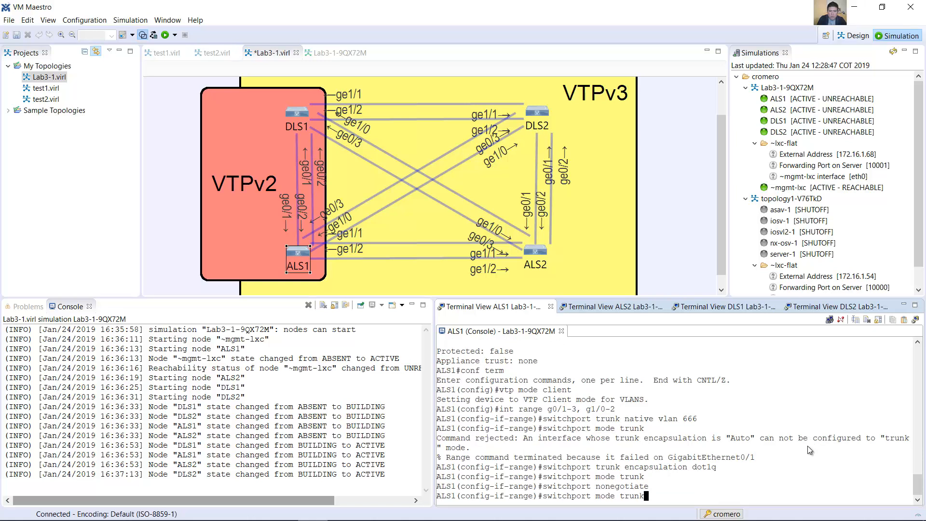
key("BackSpace")
key("BackSpace")
key("BackSpace")
key("BackSpace")
key("BackSpace")
key("BackSpace")
key("BackSpace")
key("BackSpace")
key("BackSpace")
key("BackSpace")
key("BackSpace")
key("BackSpace")
key("BackSpace")
key("BackSpace")
key("BackSpace")
key("BackSpace")
key("BackSpace")
key("BackSpace")
key("BackSpace")
type("allowed vlan excep")
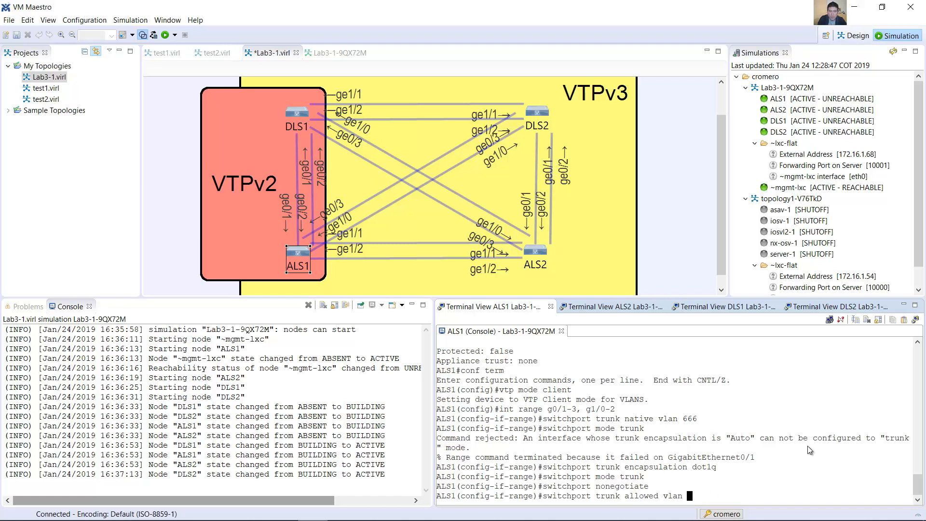
type("t 1,999")
key("Return")
Step: Enable the ALS1 interface range with no shutdown and leave configuration mode
type("no shutdown")
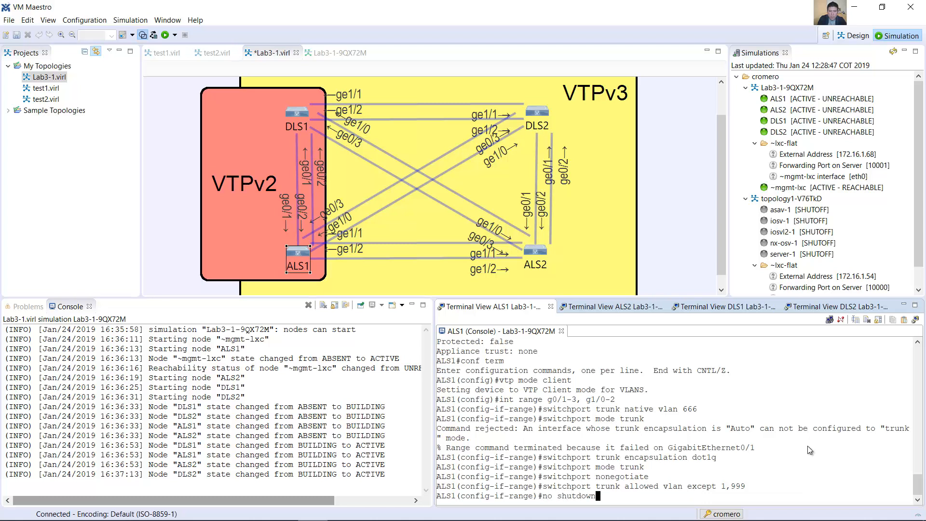
key("Return")
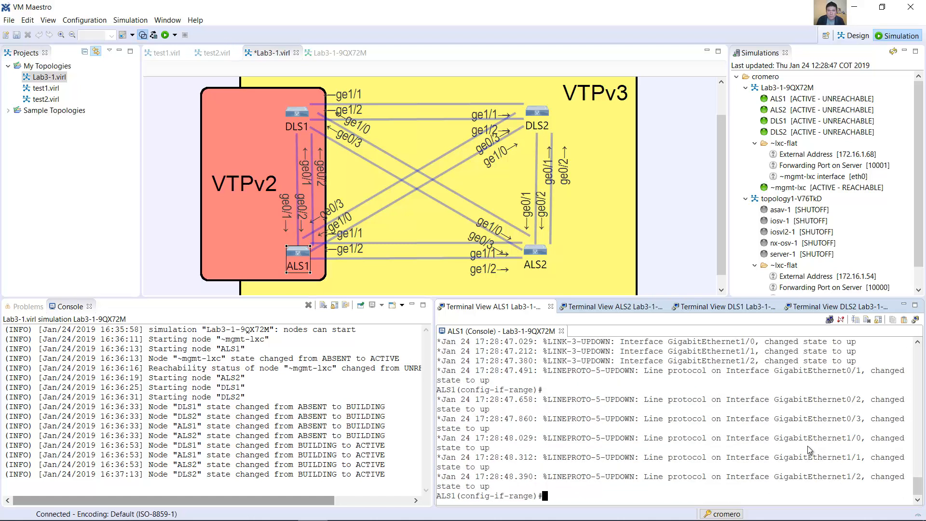
type("end")
key("Return")
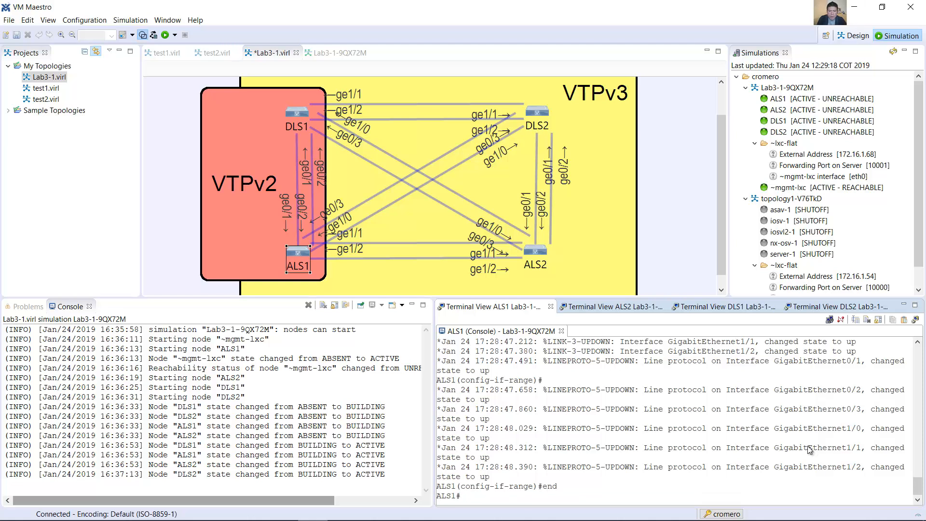
Step: Show the ALS1 interface trunks and check each port's mode, encapsulation, status, native VLAN and allowed VLANs
type("show interfaces trunk")
key("Return")
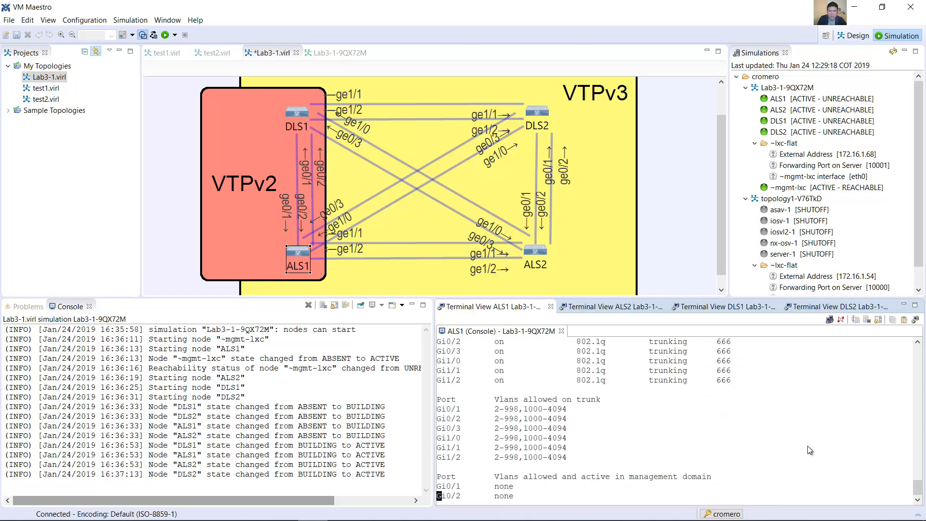
key("space")
scroll(719, 418, "up", 4)
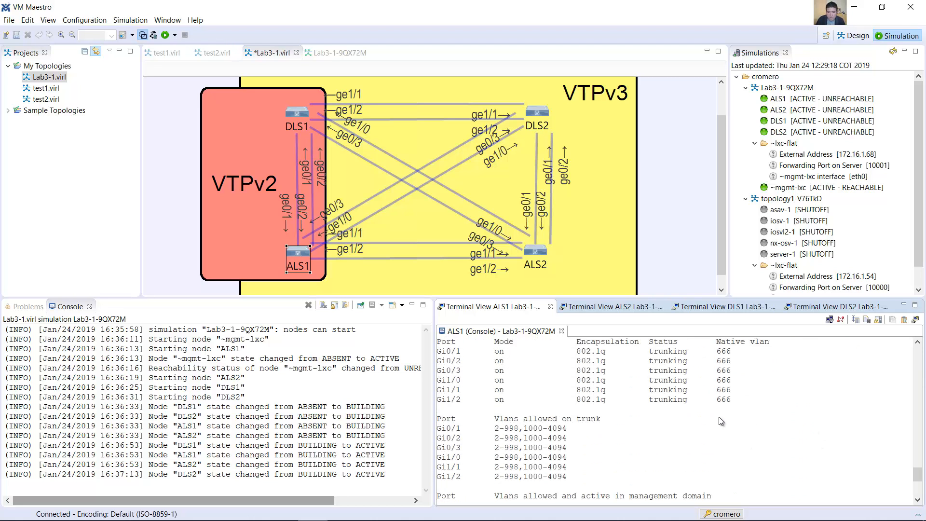
scroll(718, 418, "up", 1)
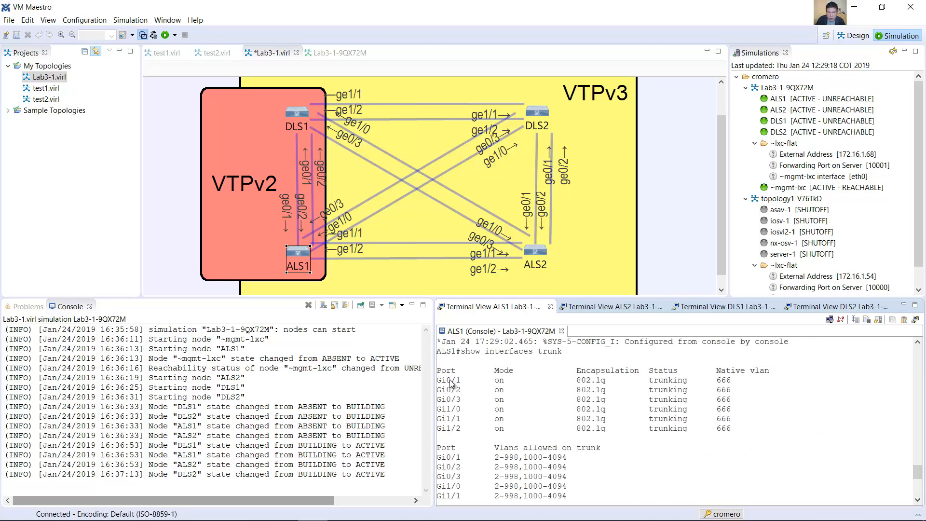
left_click_drag(437, 380, 726, 387)
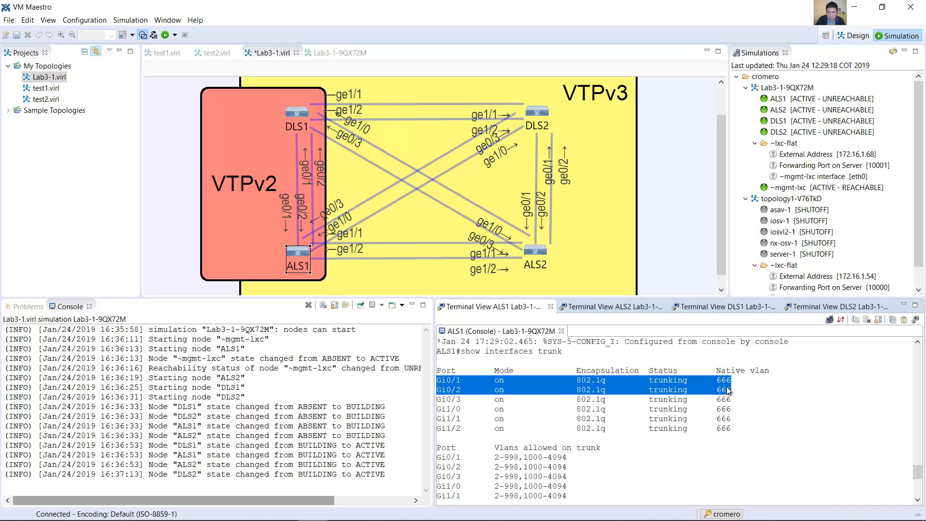
scroll(647, 426, "down", 10)
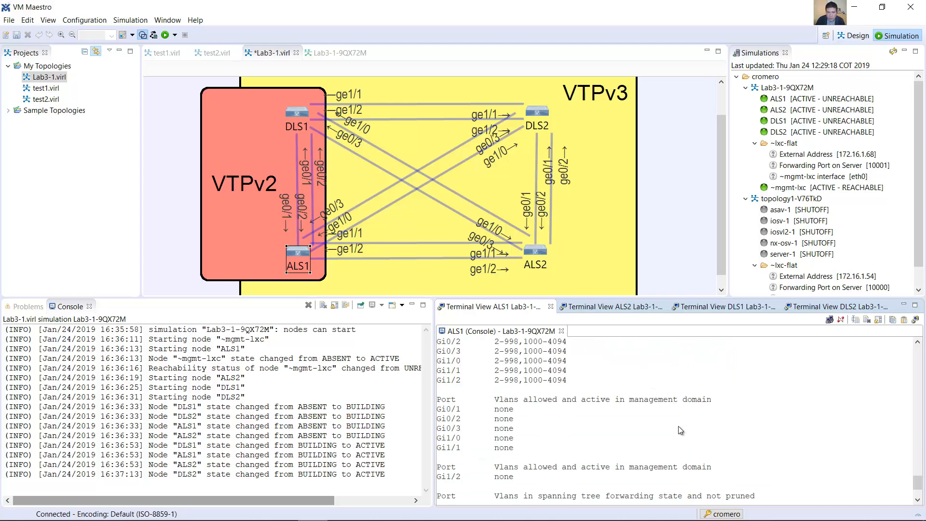
Step: Show the VTP status on ALS1 and check the running version, operating mode, configuration revision and domain name
type("show ")
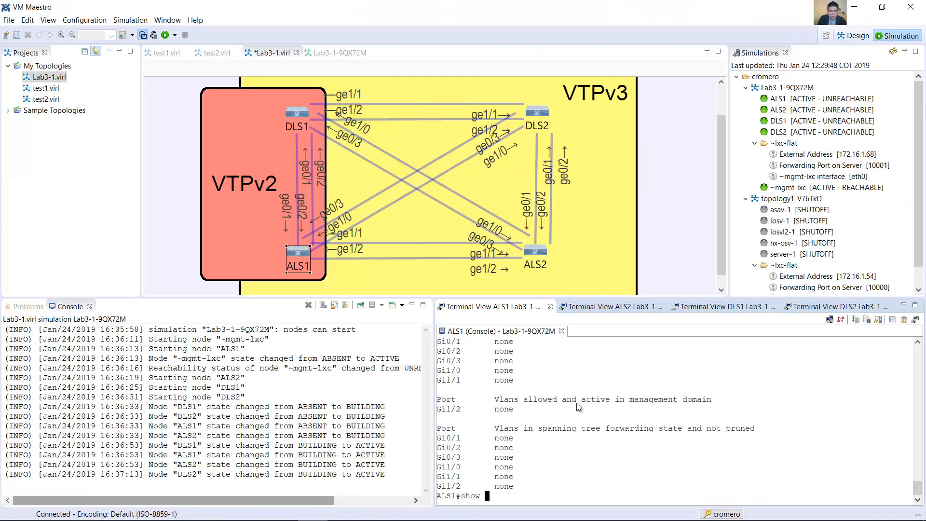
type("vtp status")
key("Return")
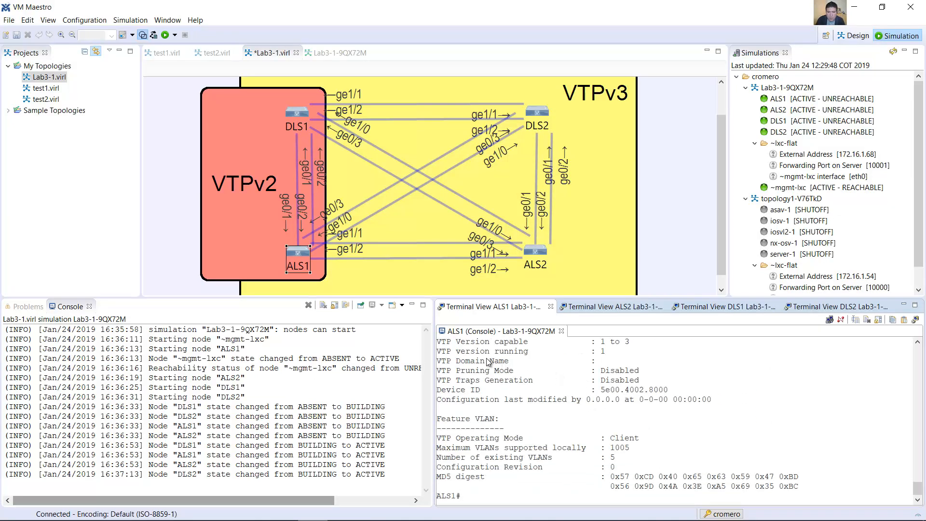
left_click_drag(439, 353, 608, 354)
left_click_drag(436, 439, 650, 438)
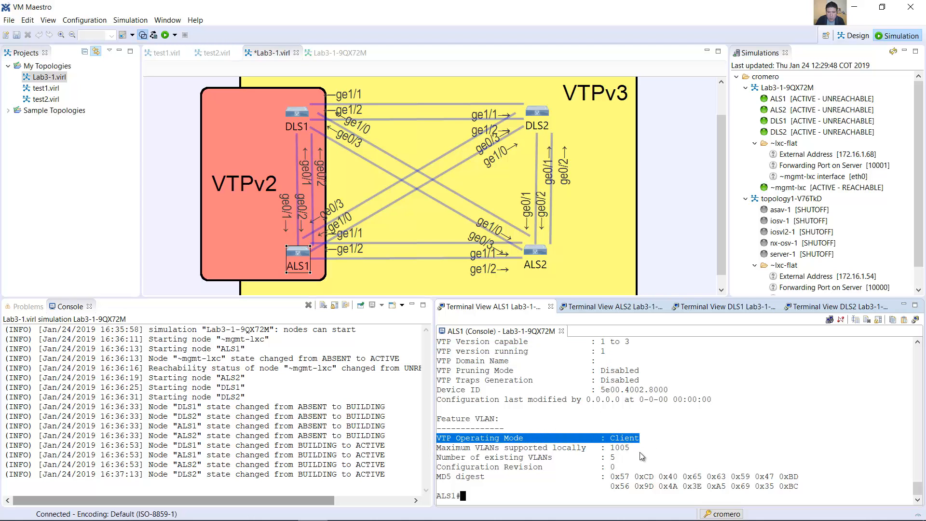
left_click_drag(620, 467, 436, 468)
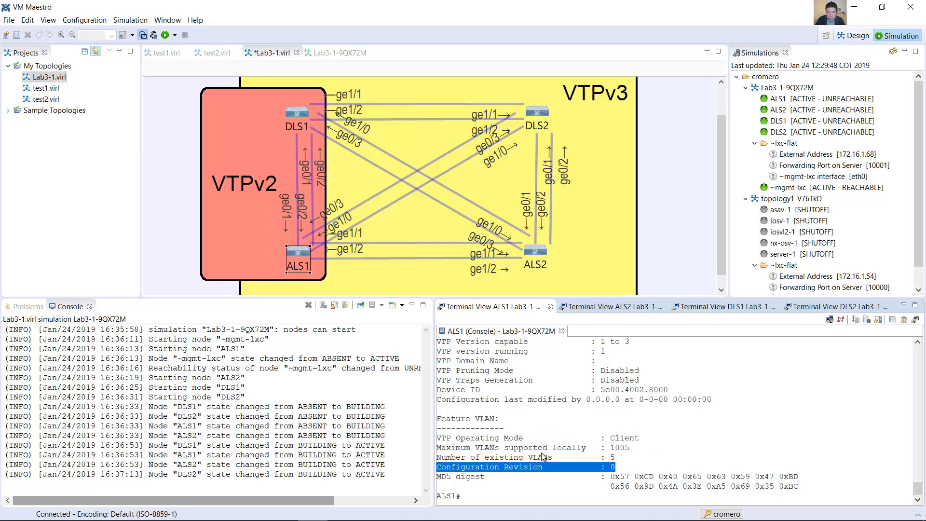
left_click_drag(442, 363, 600, 361)
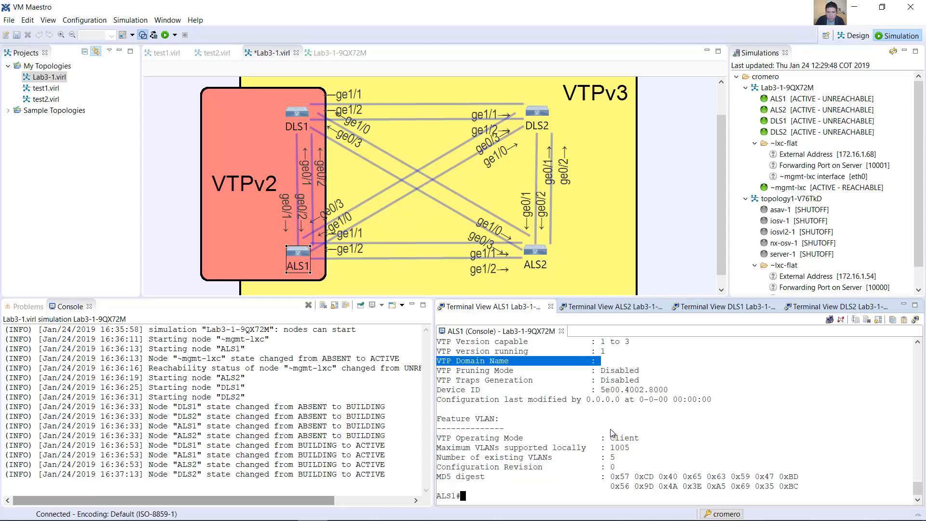
Step: Switch to the Lab 3-1 guide in Word and review the ALS1 VTP domain and password commands, then return to VM Maestro
key("alt+Tab")
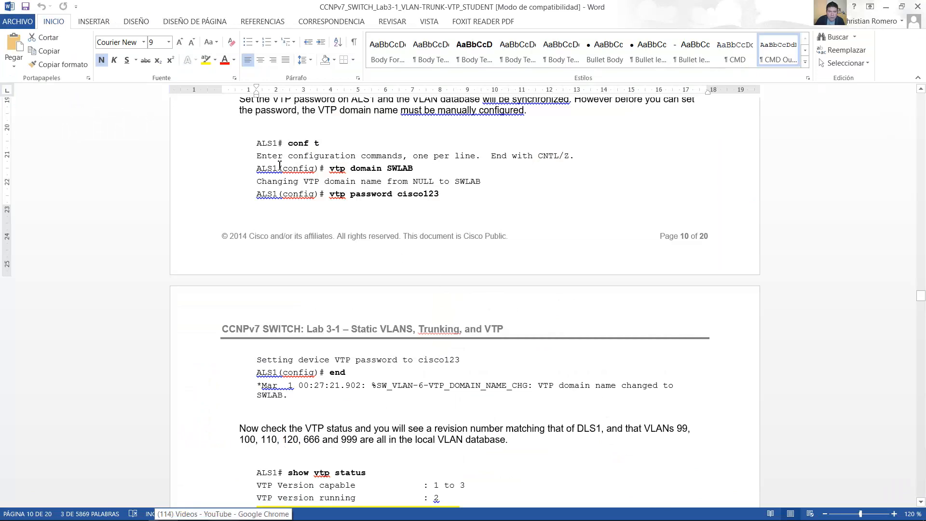
left_click_drag(290, 149, 440, 199)
left_click_drag(452, 252, 424, 396)
scroll(482, 386, "down", 3)
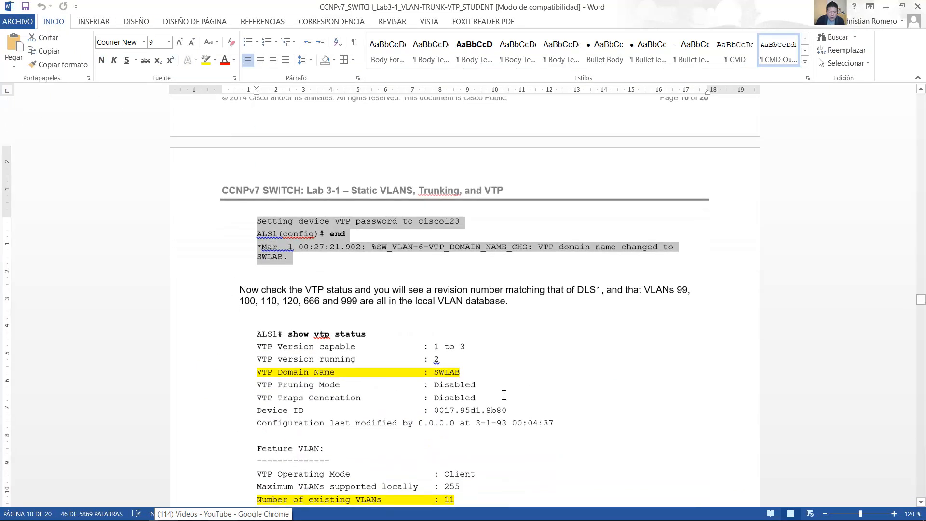
scroll(503, 395, "down", 4)
key("alt+Tab")
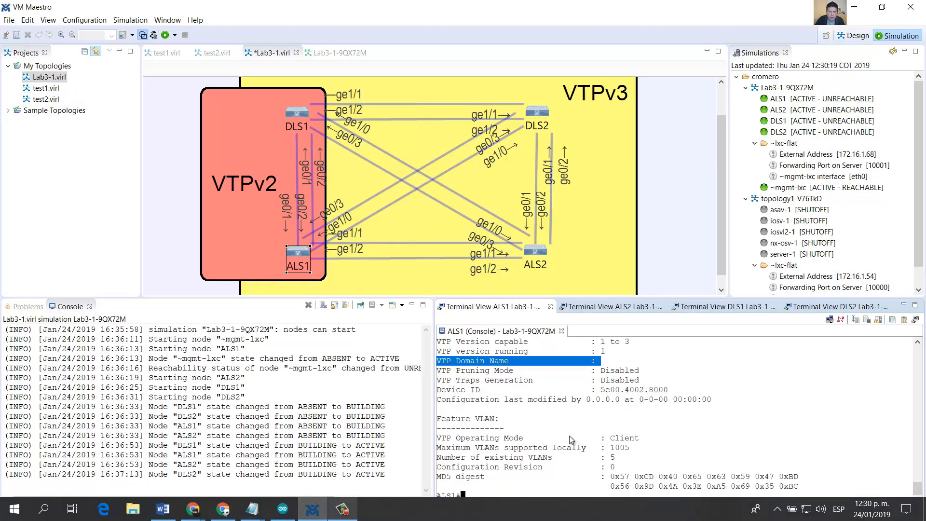
Step: Enter global configuration mode on ALS1 and set the VTP domain to SWLAB
left_click(582, 433)
type("conf term")
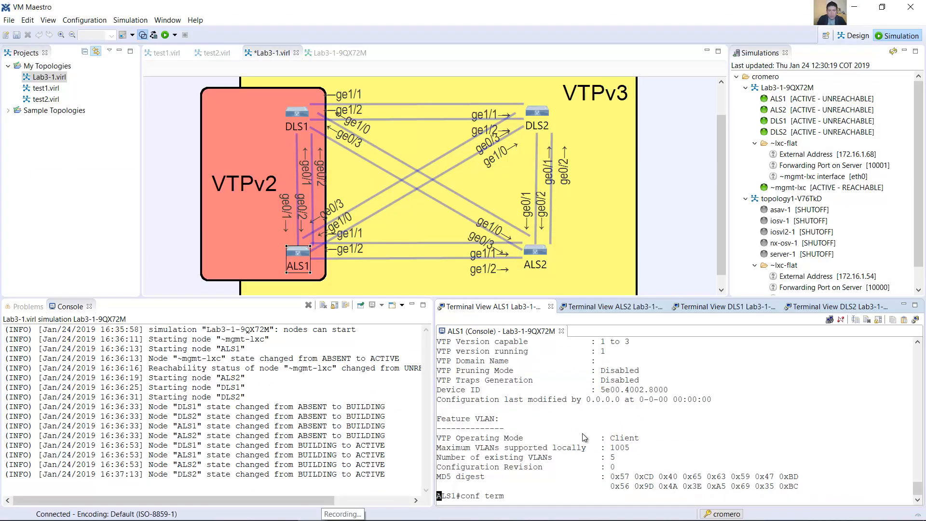
key("Return")
type("vtp domain ")
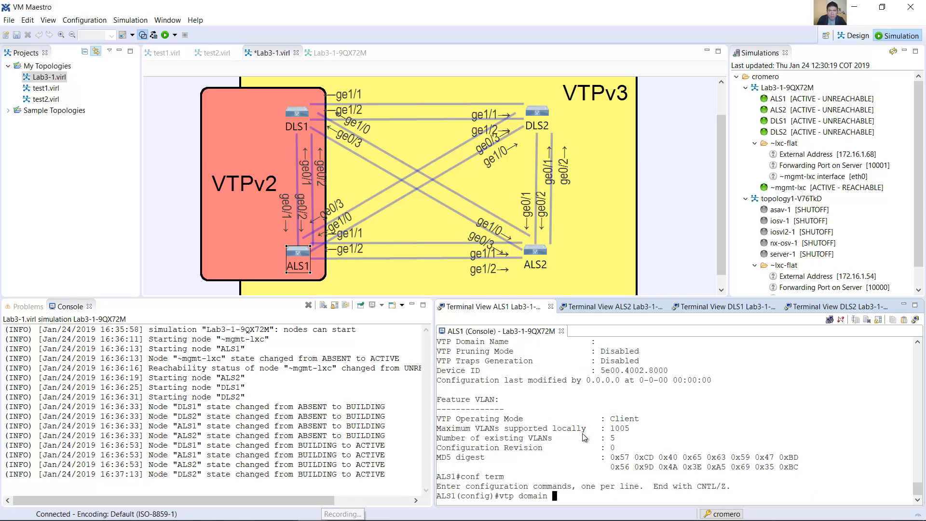
type("SWLAB")
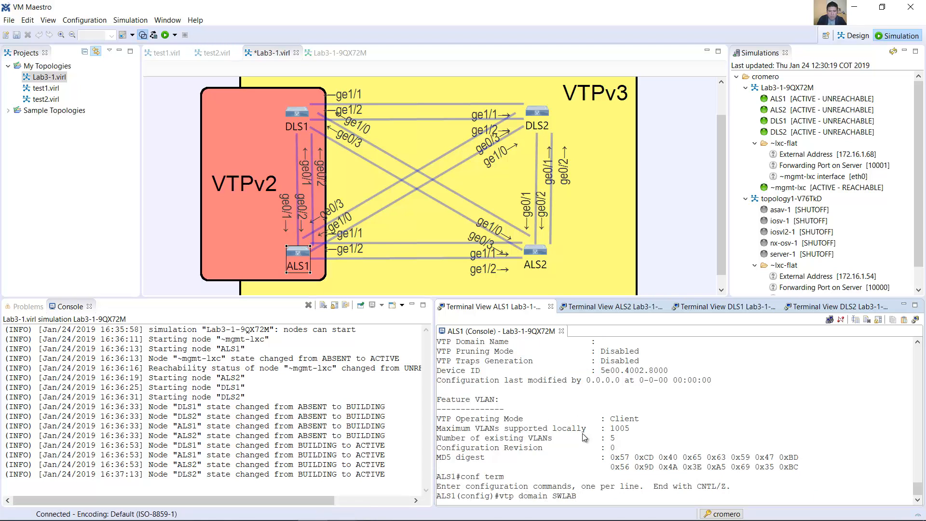
key("Return")
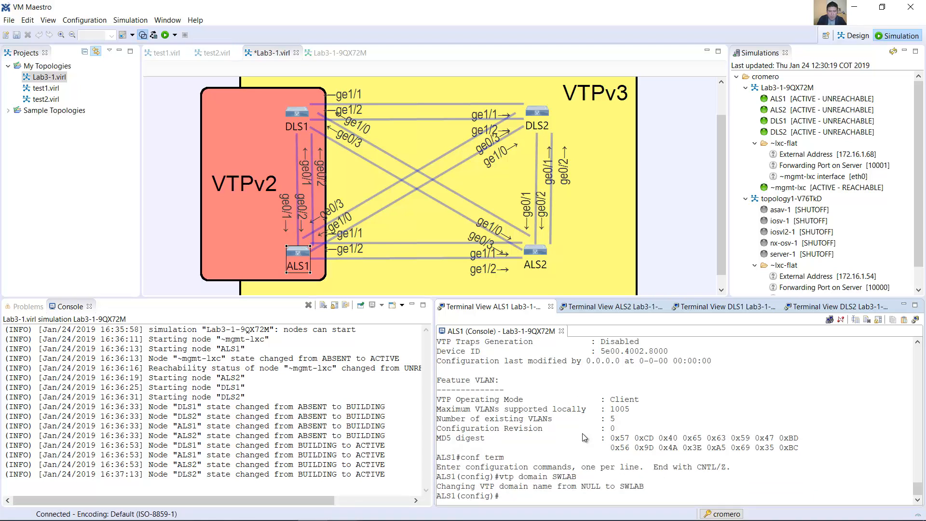
Step: Set the VTP password on ALS1 and leave configuration mode
type("vtp password cisco123")
key("Return")
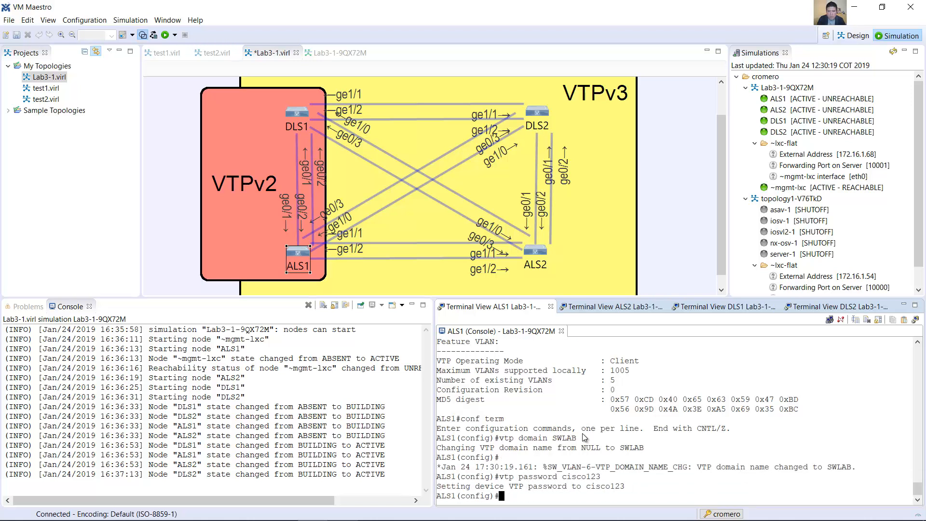
type("end")
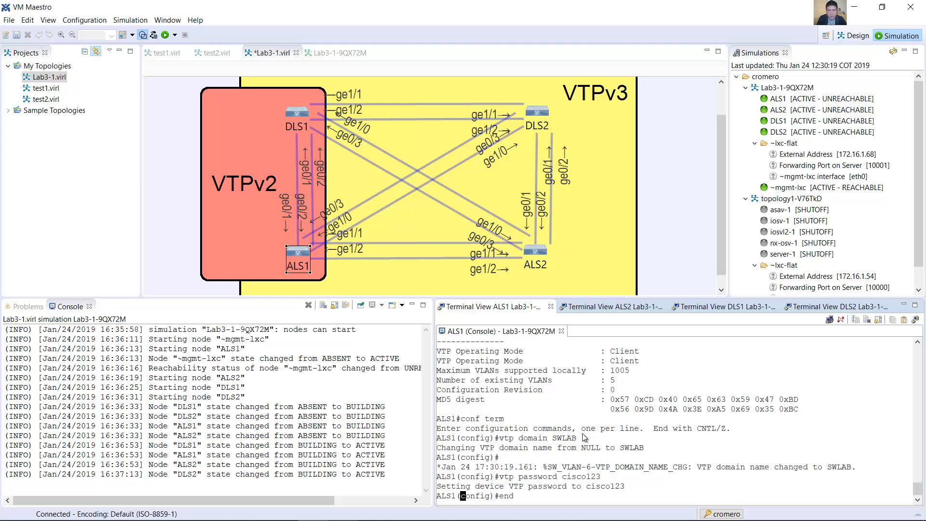
key("Return")
Step: Display the ALS1 VTP status again and verify the domain name and operating mode
type("show vtp status")
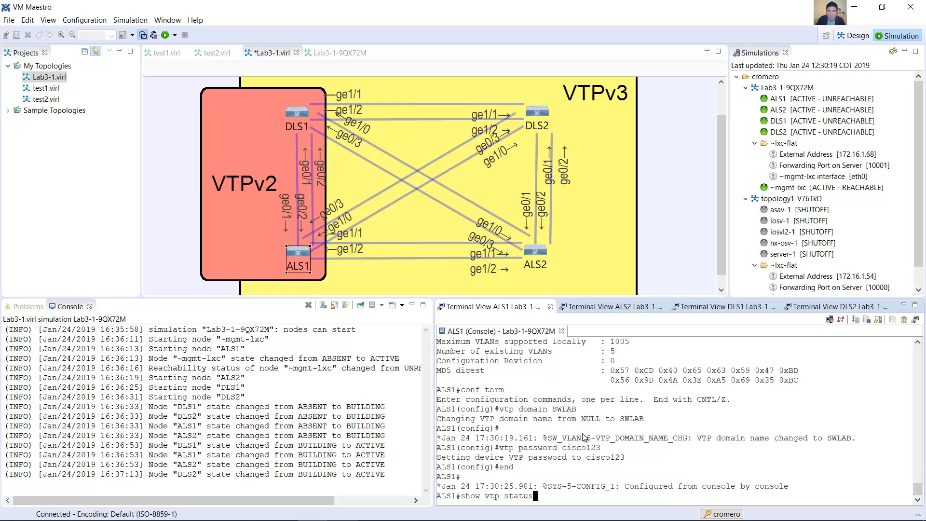
key("Return")
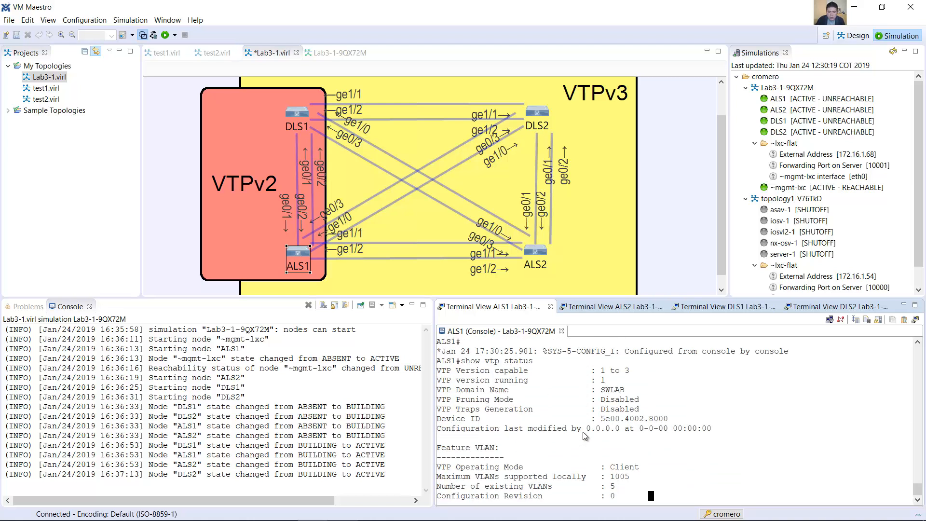
left_click_drag(440, 362, 644, 363)
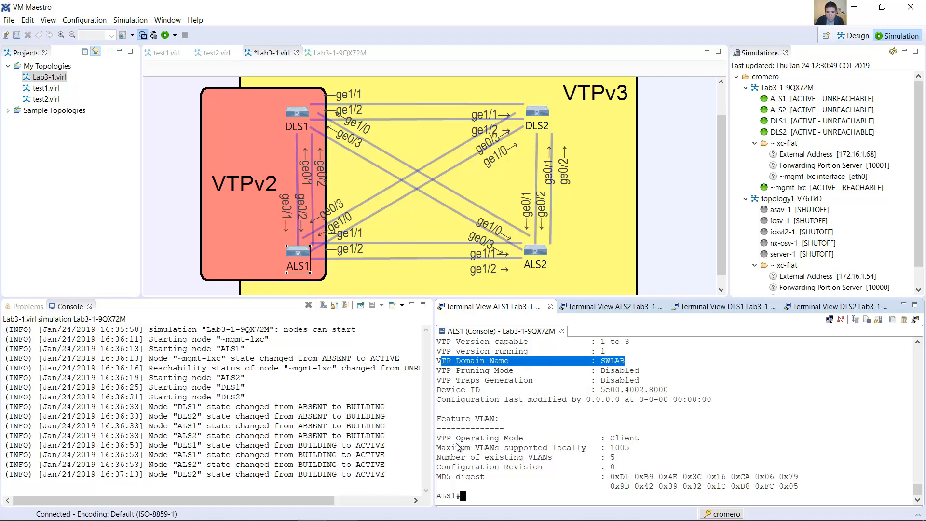
left_click_drag(441, 439, 650, 435)
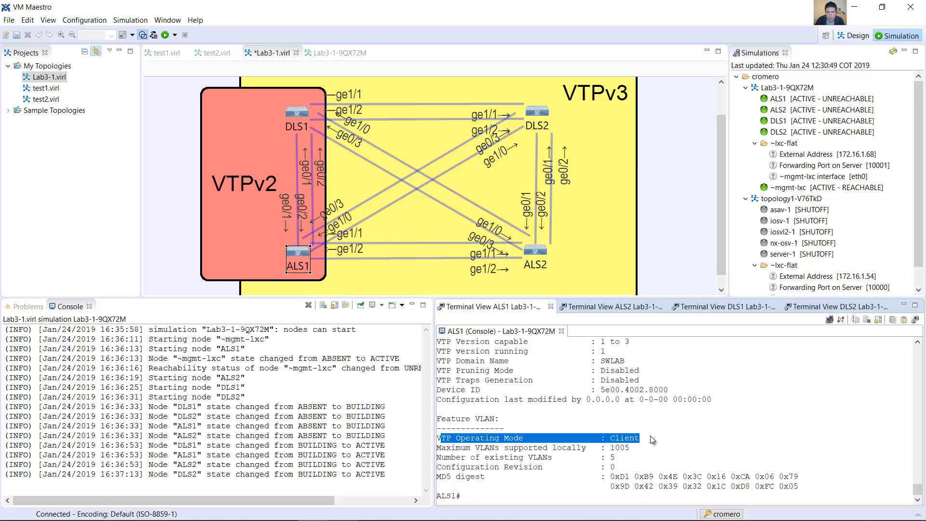
left_click(650, 436)
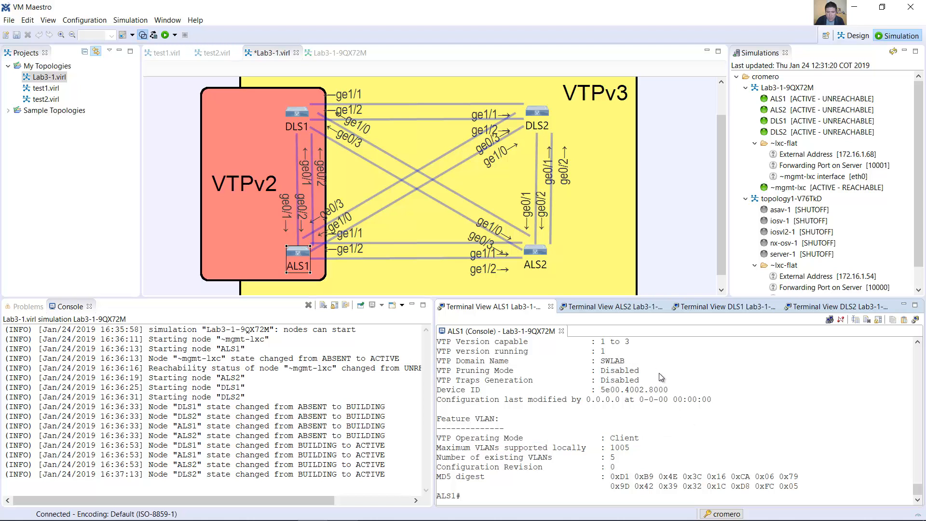
Step: Display the ALS1 VTP status and brief VLAN list twice to check whether the VLANs have synchronized
type("show vtp status")
key("Return")
type("show ")
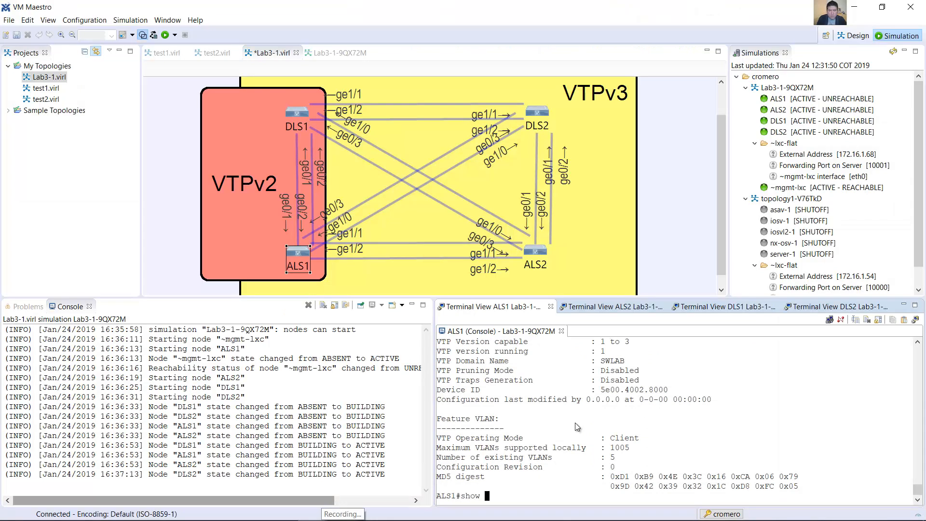
type("vlan brief")
key("Return")
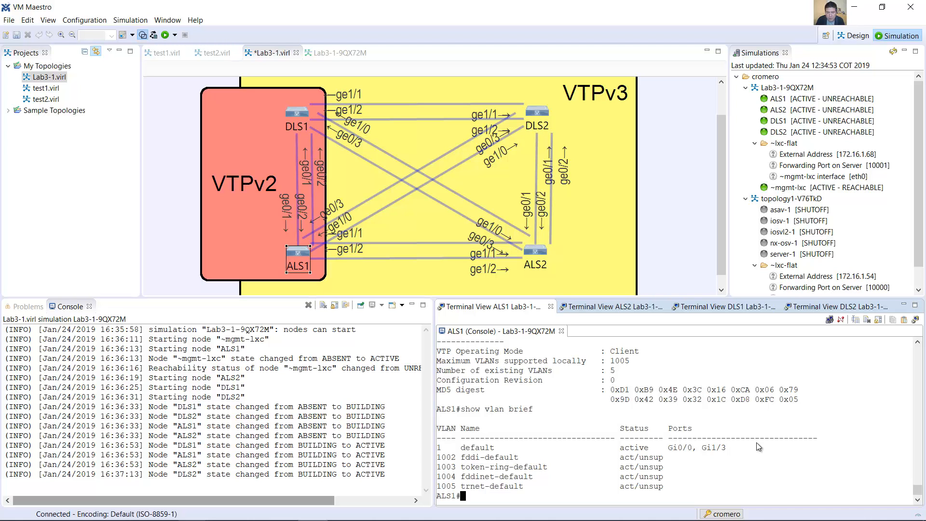
type("show vtp status")
key("Return")
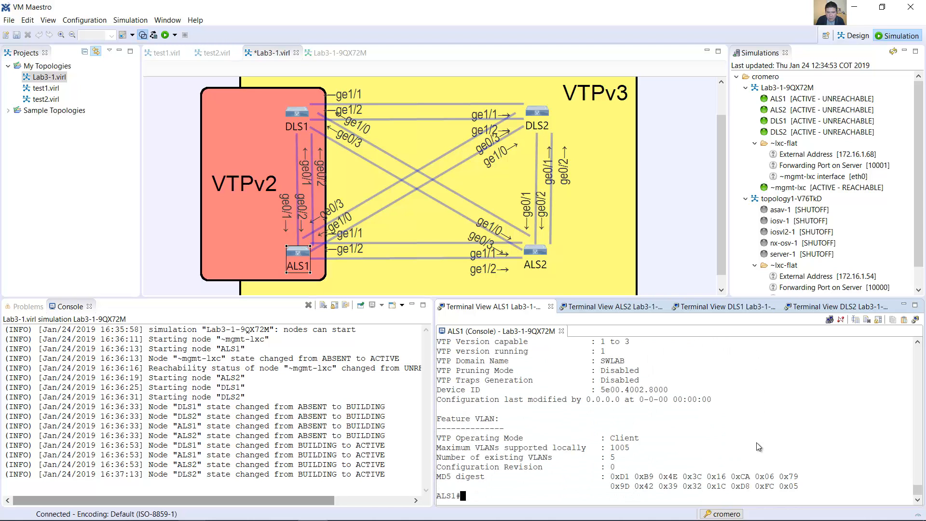
type("show vlan brief")
key("Return")
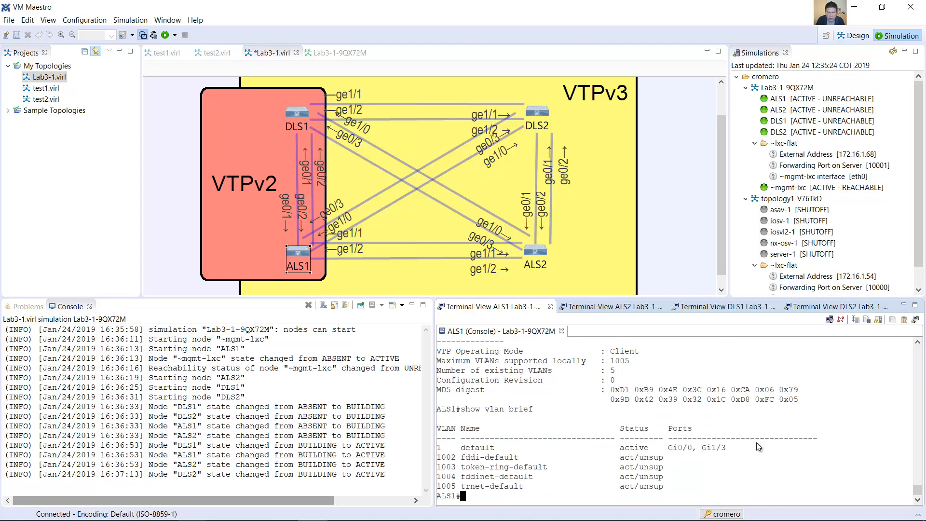
Step: Display the VTP password configured on ALS1
type("show vtp password")
key("Return")
Step: Display the ALS1 VTP status once more and review the full output
key("Up")
key("Up")
key("Up")
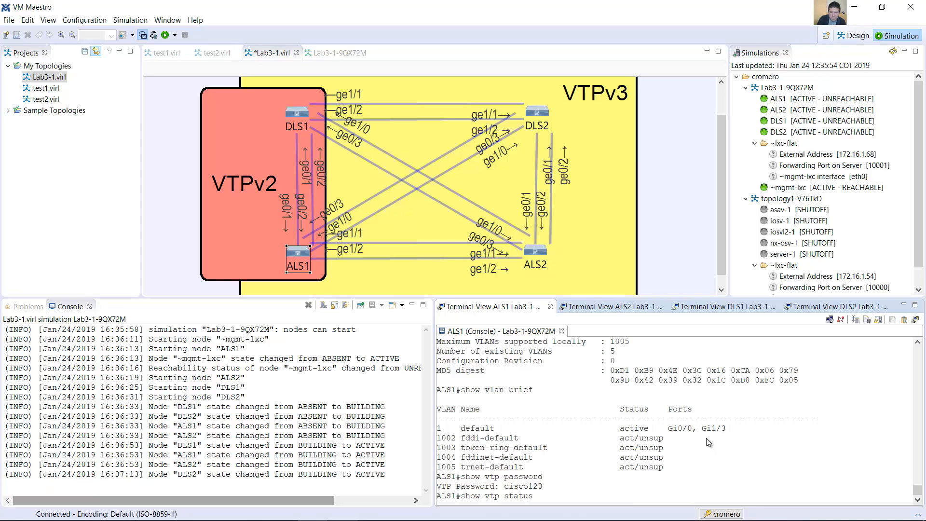
key("Return")
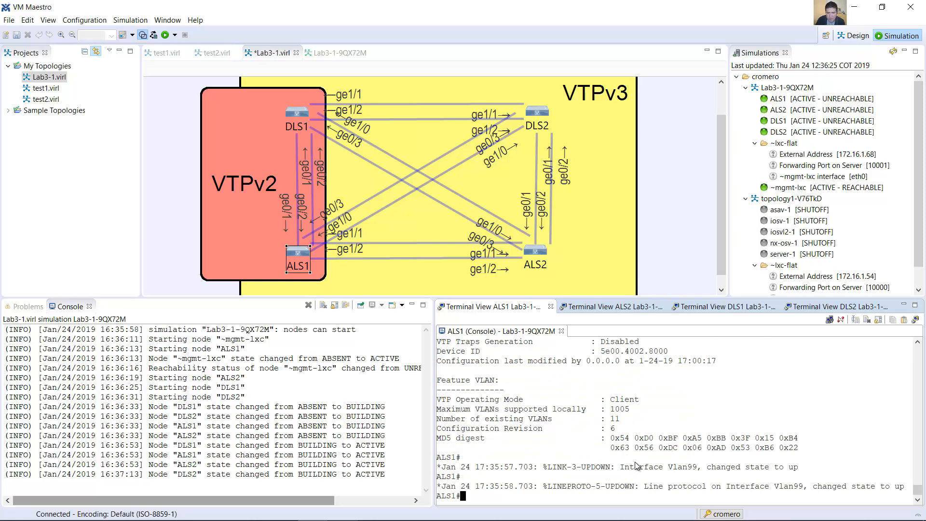
scroll(640, 458, "up", 2)
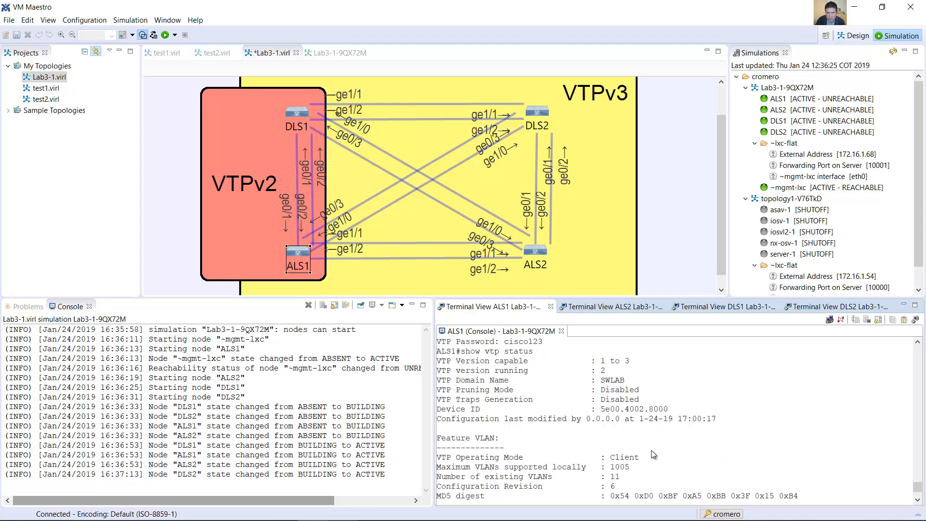
scroll(652, 441, "down", 1)
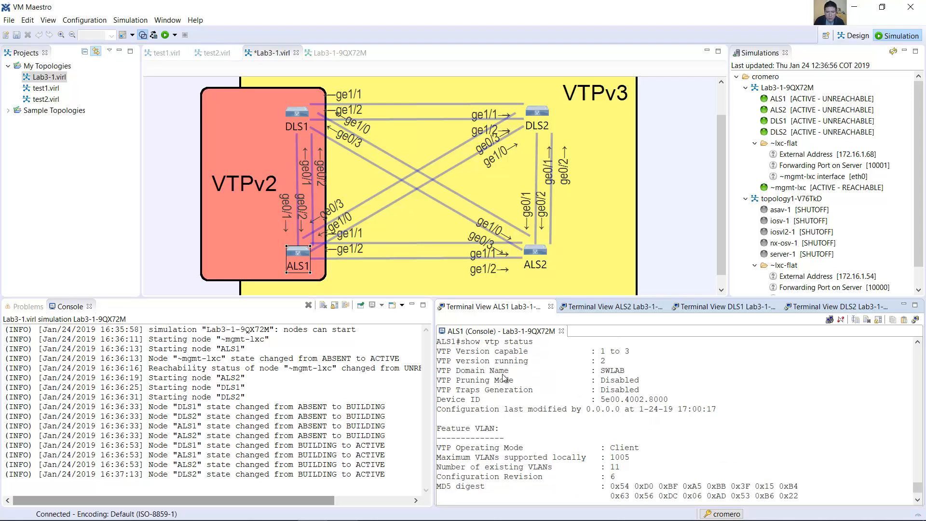
Step: Examine the running VTP version and the configuration revision in the ALS1 status output
left_click_drag(436, 360, 602, 364)
left_click(605, 360)
left_click_drag(606, 361, 463, 367)
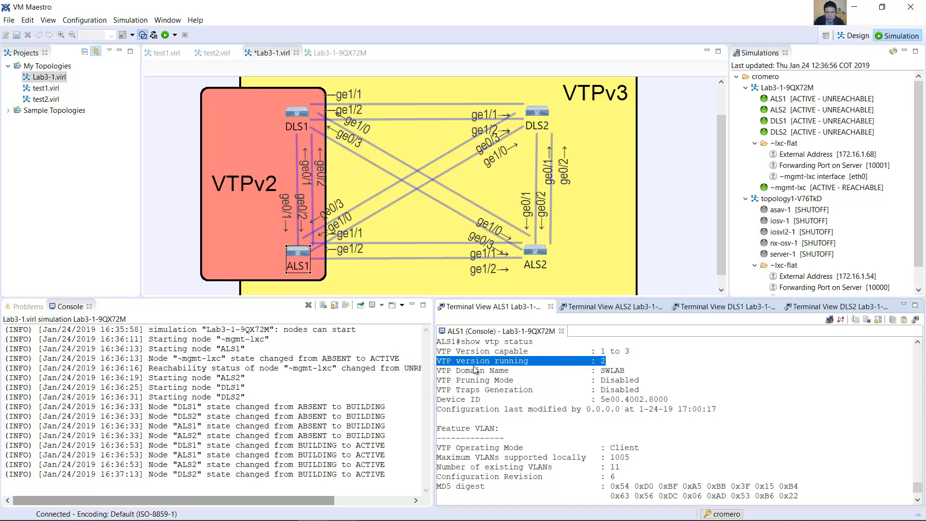
left_click(572, 392)
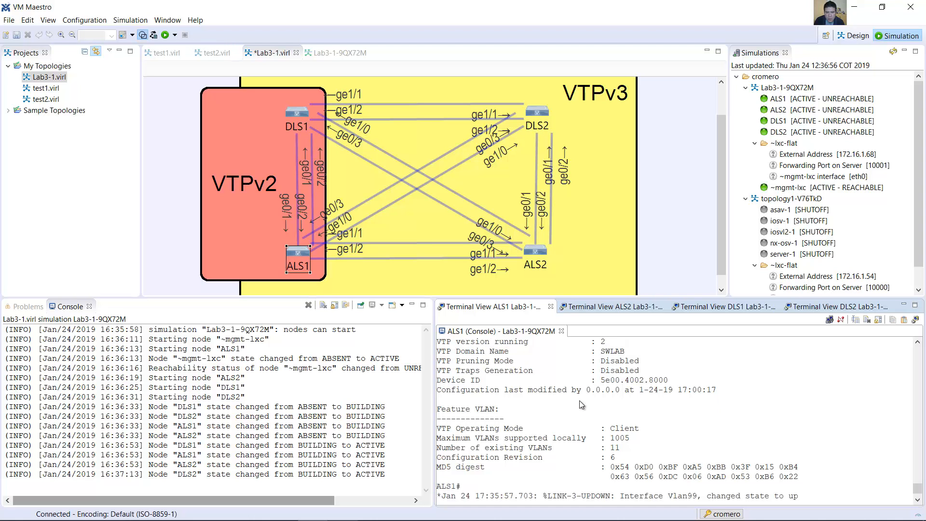
triple_click(610, 461)
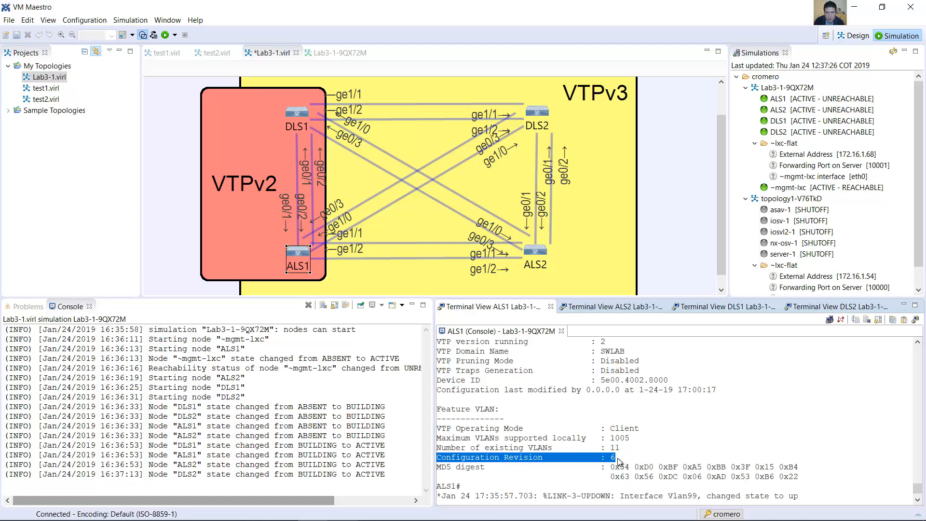
scroll(625, 446, "up", 1)
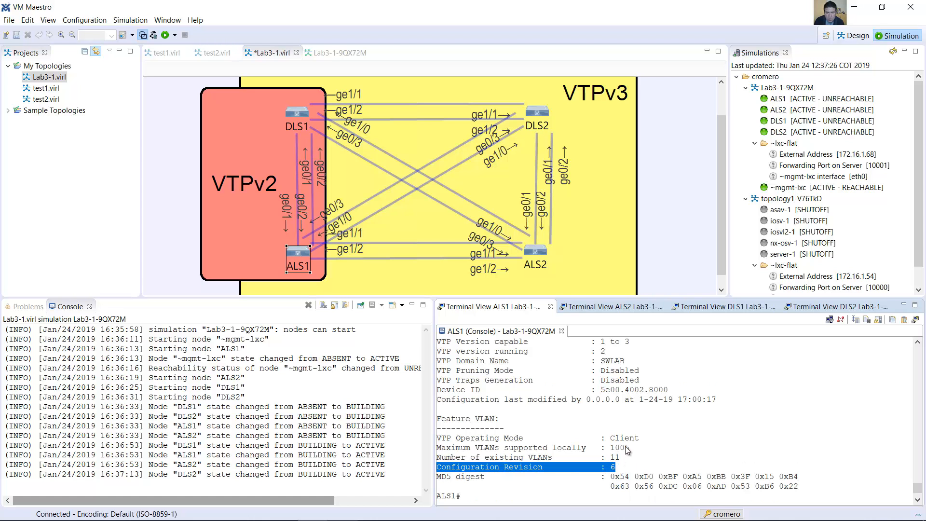
left_click_drag(625, 360, 447, 362)
scroll(614, 421, "down", 2)
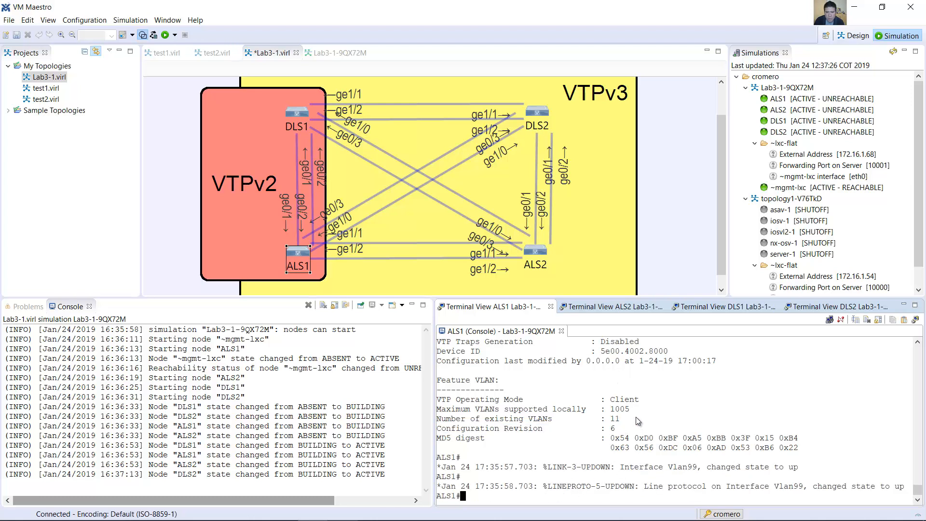
Step: Display the brief VLAN list on ALS1 again
type("show vtp status")
key("BackSpace")
key("BackSpace")
key("BackSpace")
key("BackSpace")
key("BackSpace")
key("BackSpace")
type("password")
key("Up")
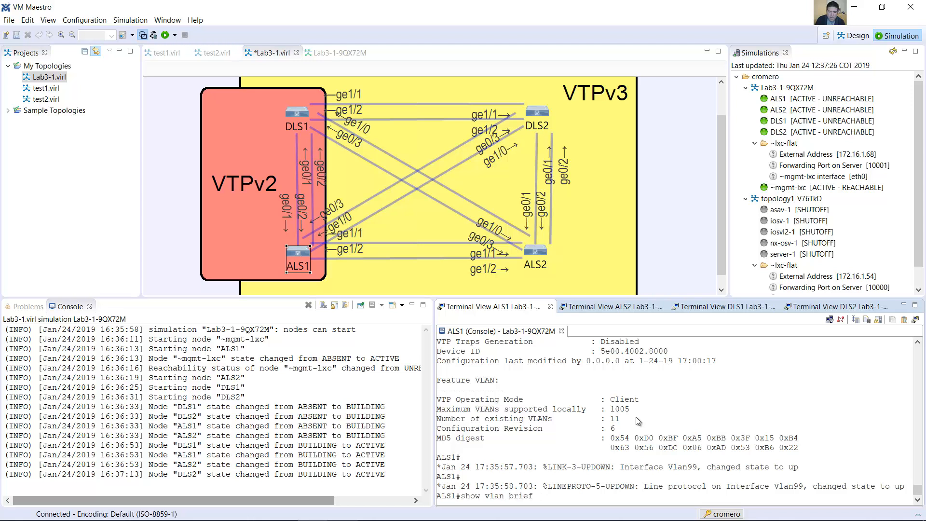
key("Return")
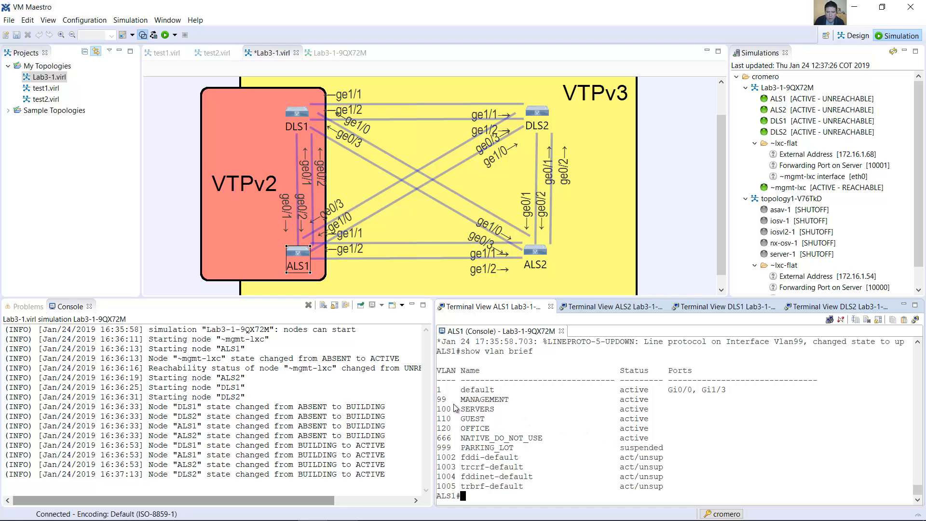
Step: Examine the VLANs ALS1 learned through VTP, including the status of VLAN 999 PARKING_LOT
left_click_drag(439, 389, 518, 453)
left_click(464, 418)
left_click_drag(438, 399, 663, 492)
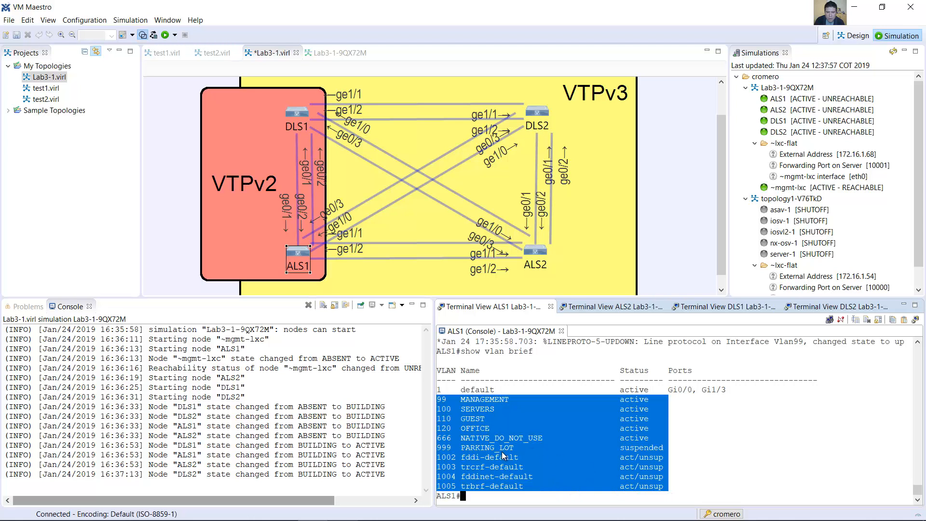
left_click(501, 451)
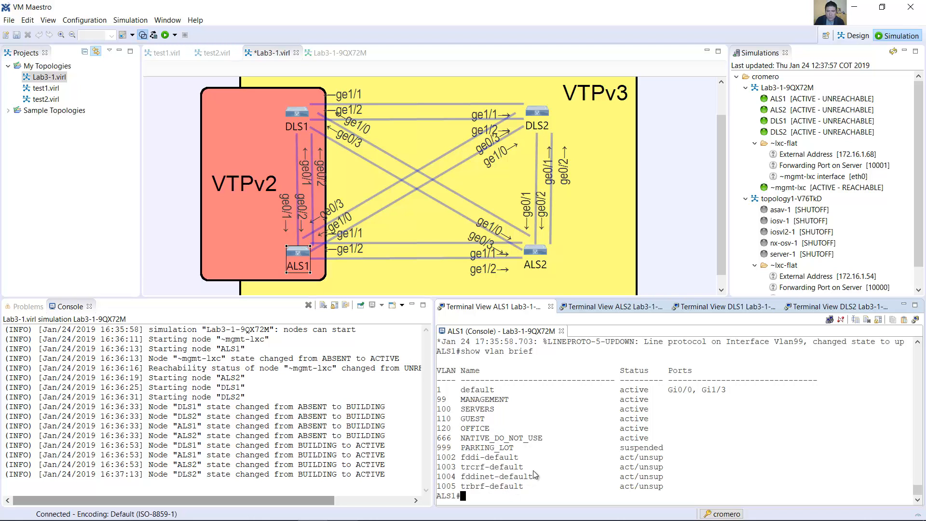
left_click_drag(440, 450, 667, 452)
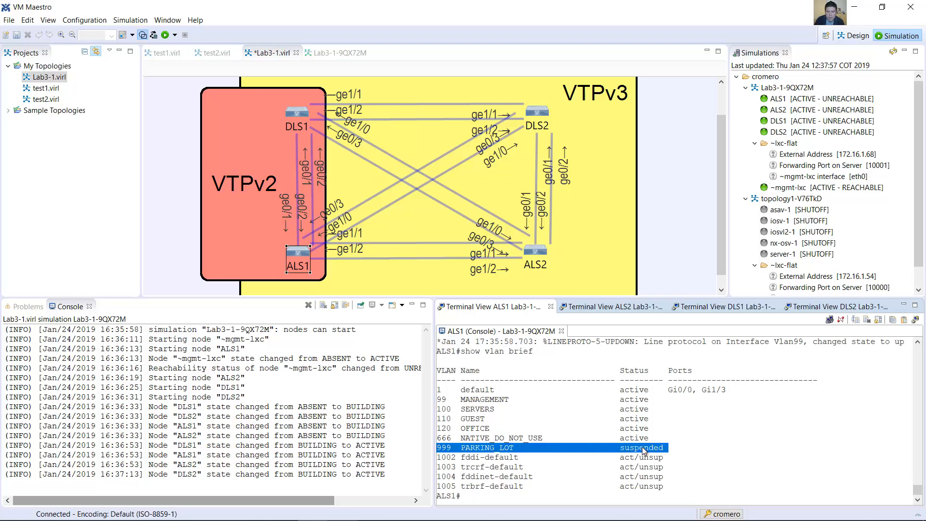
left_click(589, 450)
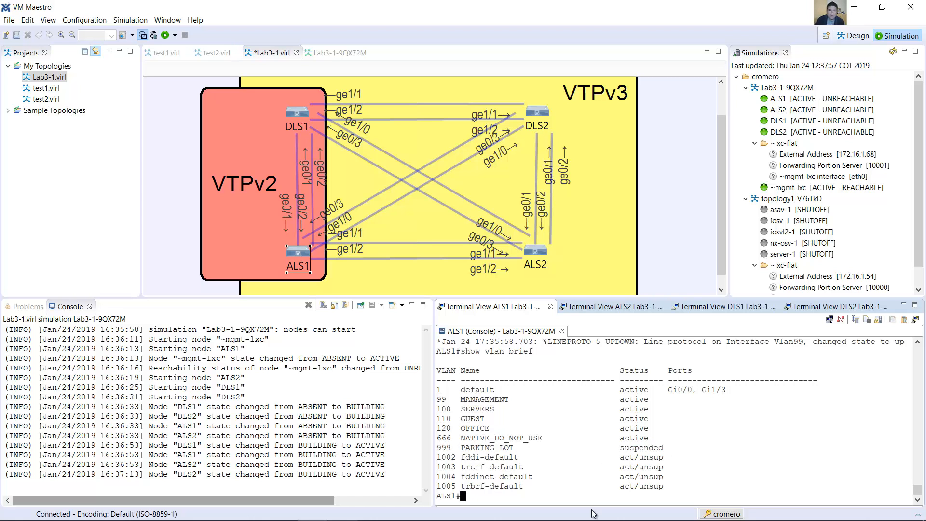
Step: Display the trunk interfaces on ALS1 and examine the VLANs allowed on each trunk
type("show ")
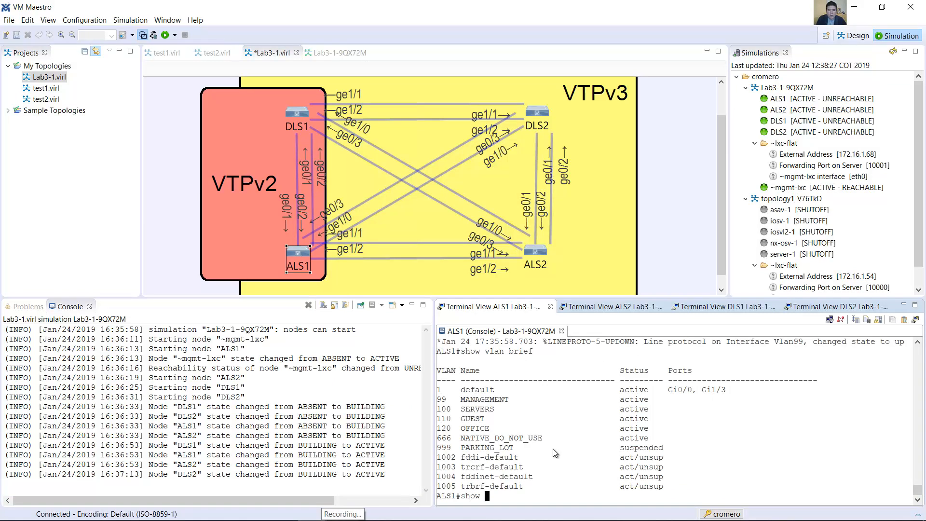
type("interfcaces trunk")
key("Return")
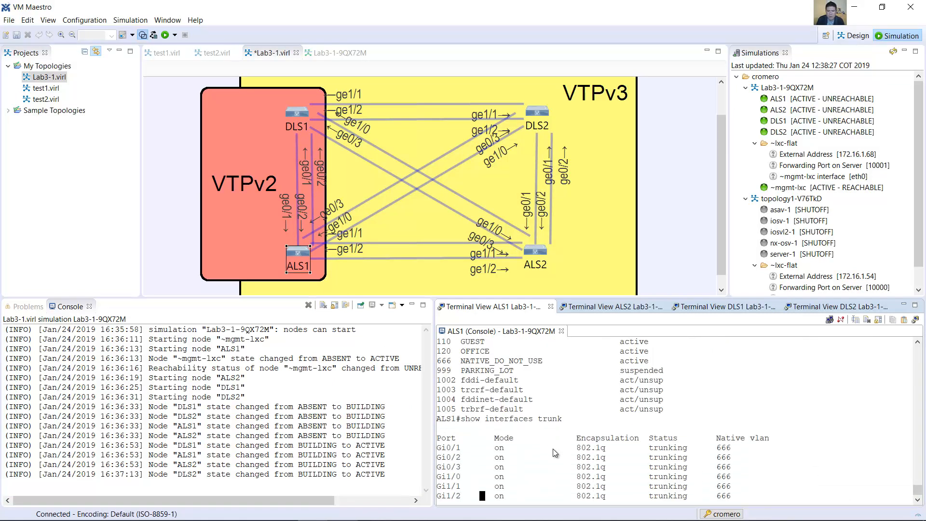
key("space")
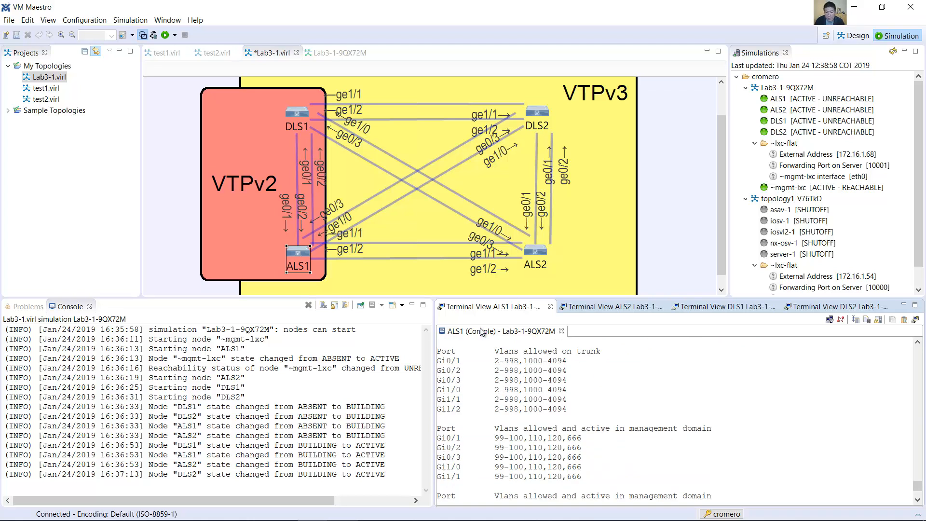
left_click_drag(494, 350, 598, 353)
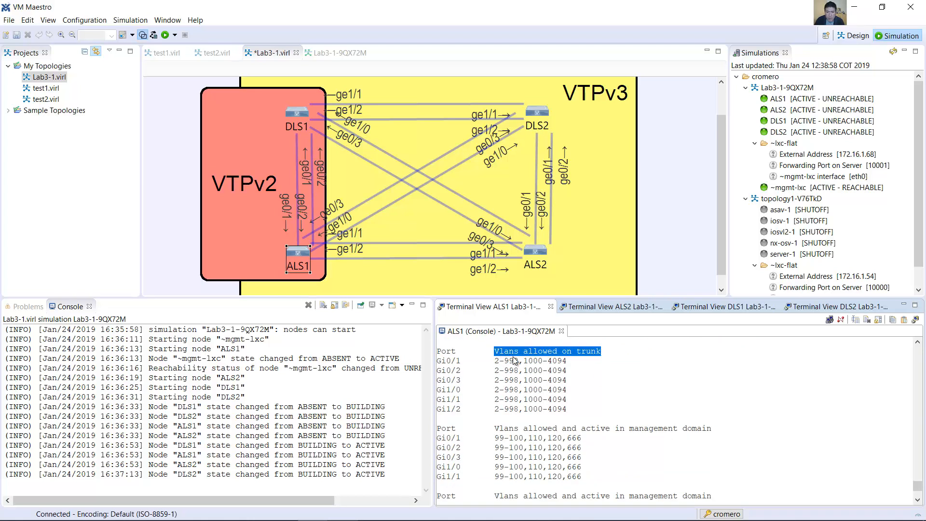
left_click_drag(495, 361, 552, 368)
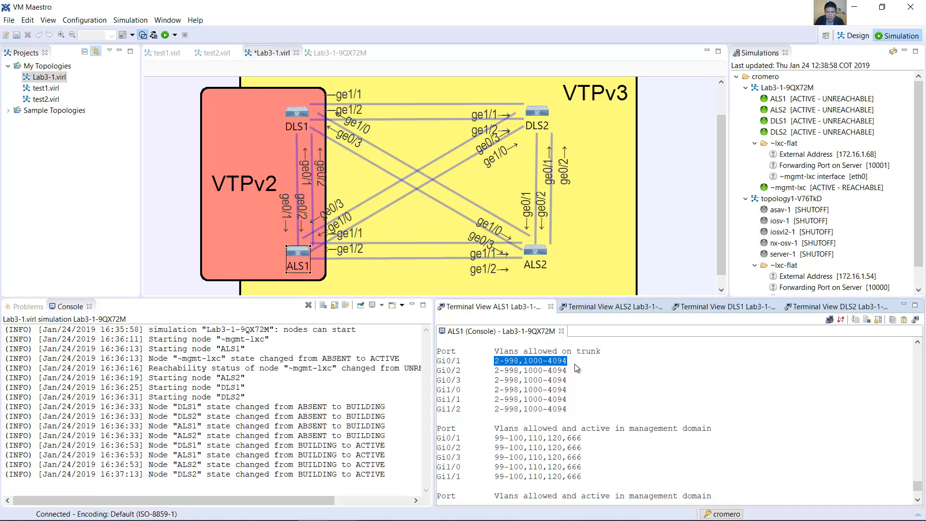
scroll(576, 365, "down", 3)
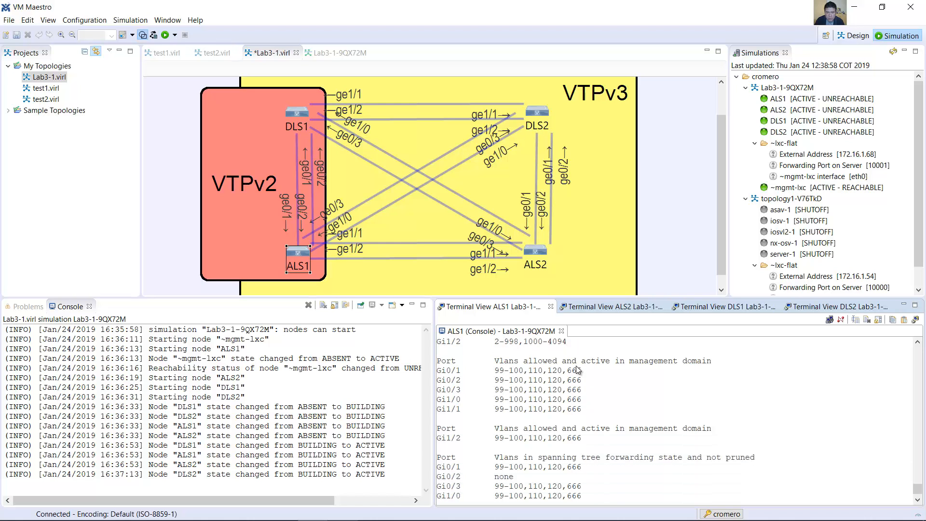
Step: Switch to the Lab 3-1 guide in Word, read the note on local VLAN changes in VTP client mode, and return to VM Maestro
key("alt+Tab")
left_click_drag(244, 243, 632, 239)
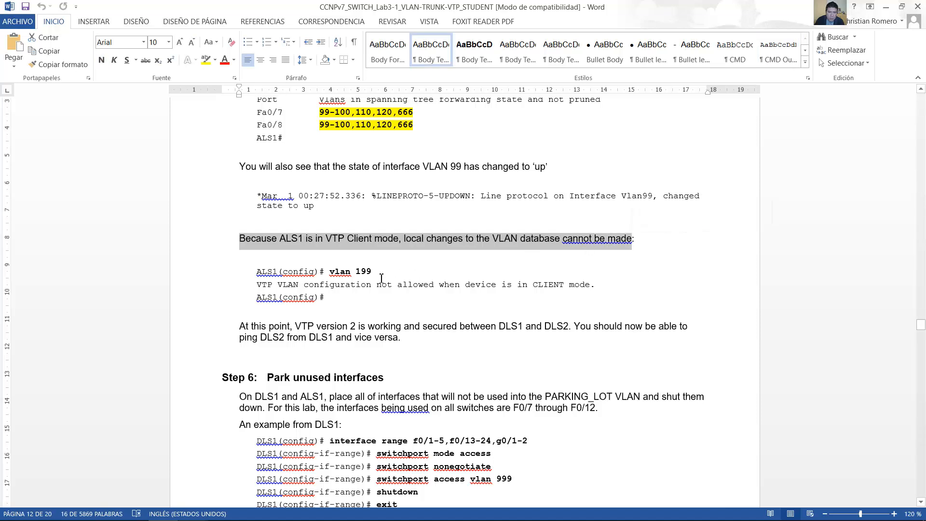
left_click(313, 508)
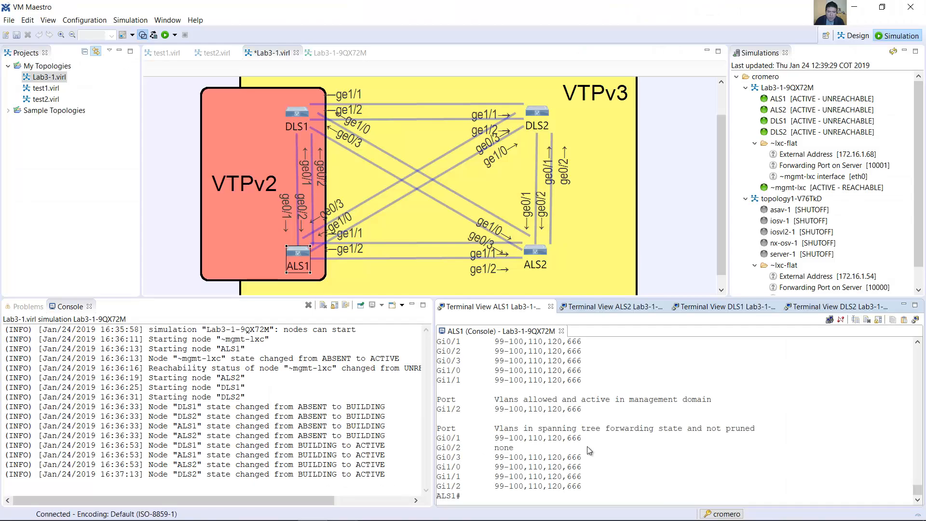
Step: Enter global configuration mode on ALS1, try to create VLAN 199, and examine the switch's response
type("conf term")
key("Return")
type("vlan 199")
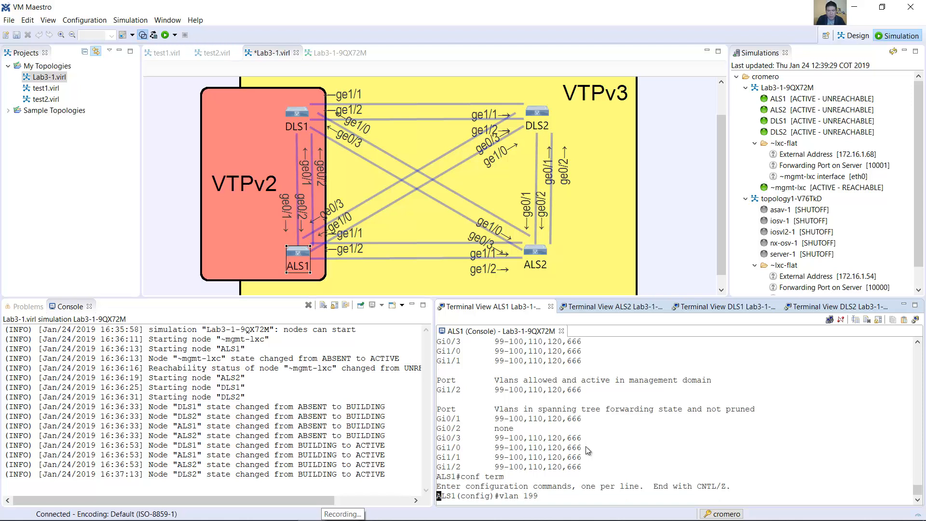
key("Return")
left_click_drag(436, 487, 746, 491)
Step: Switch to the Lab 3-1 guide in Word, read the Step 6 instructions for parking unused interfaces, and return to VM Maestro
left_click(245, 511)
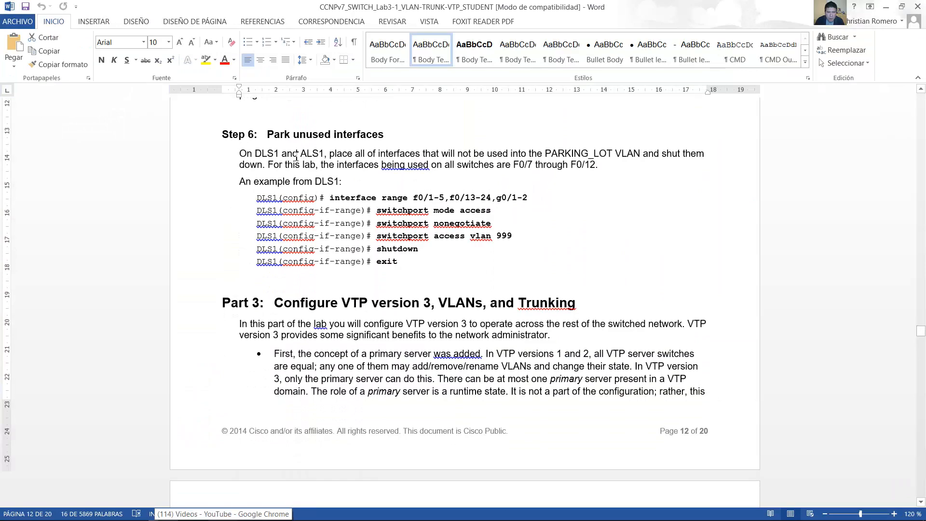
left_click_drag(272, 134, 368, 133)
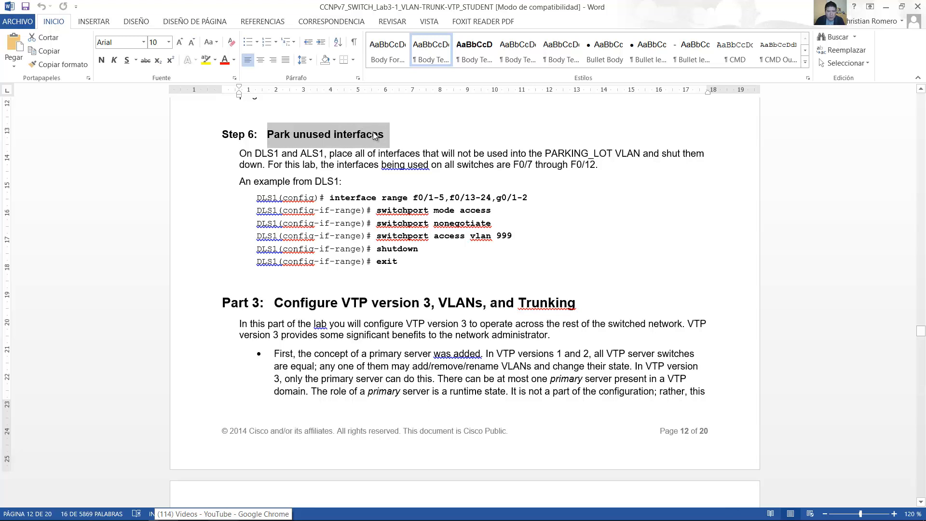
left_click_drag(247, 157, 697, 150)
mouse_move(586, 153)
left_mouse_down()
mouse_move(282, 165)
mouse_move(597, 165)
left_mouse_up()
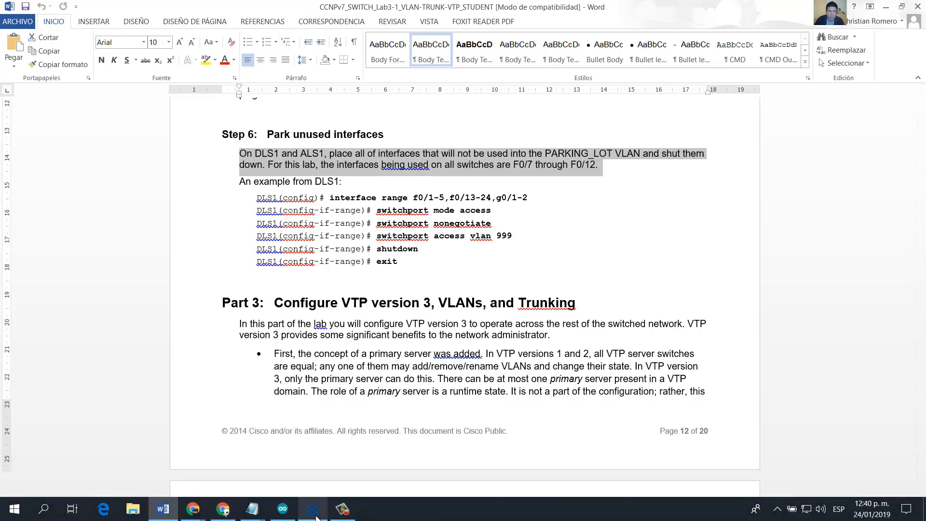
left_click(315, 512)
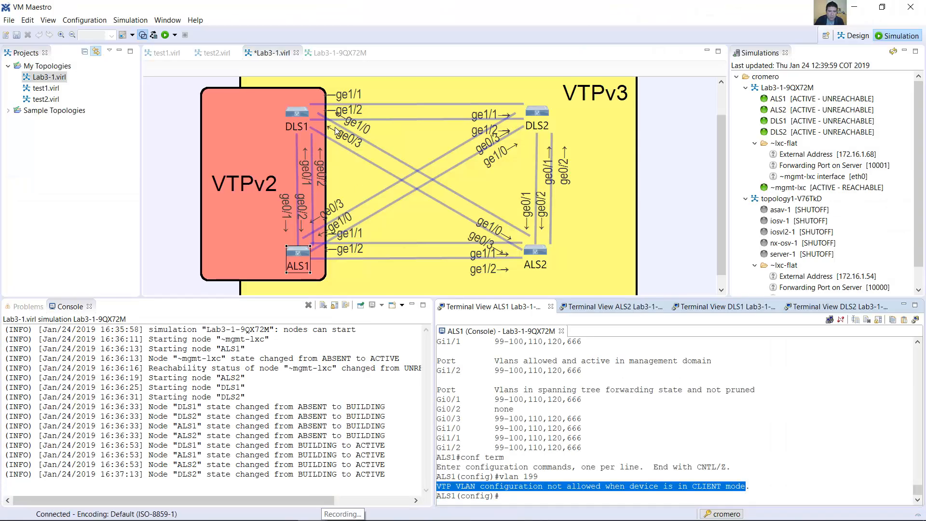
Step: Expand the DLS1 node and then the ALS1 node in the topology to inspect their interfaces for unused ones
double_click(299, 112)
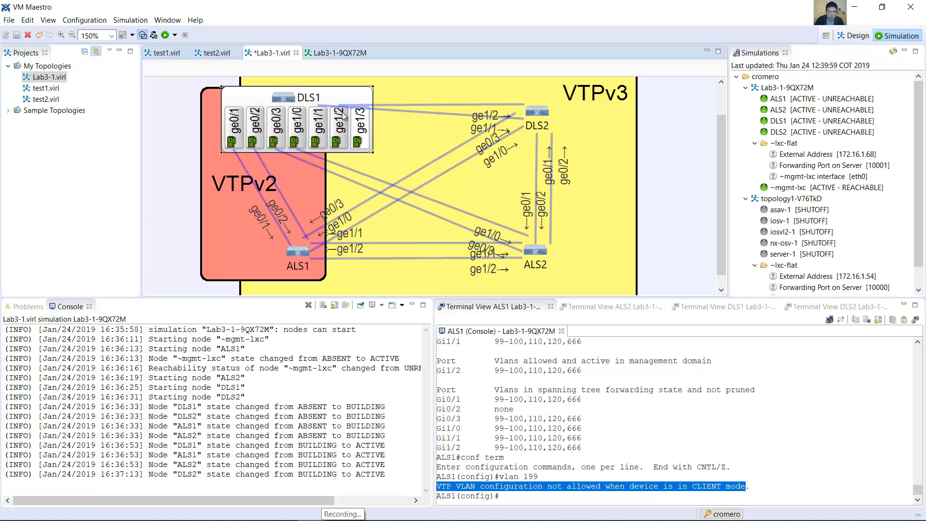
double_click(280, 100)
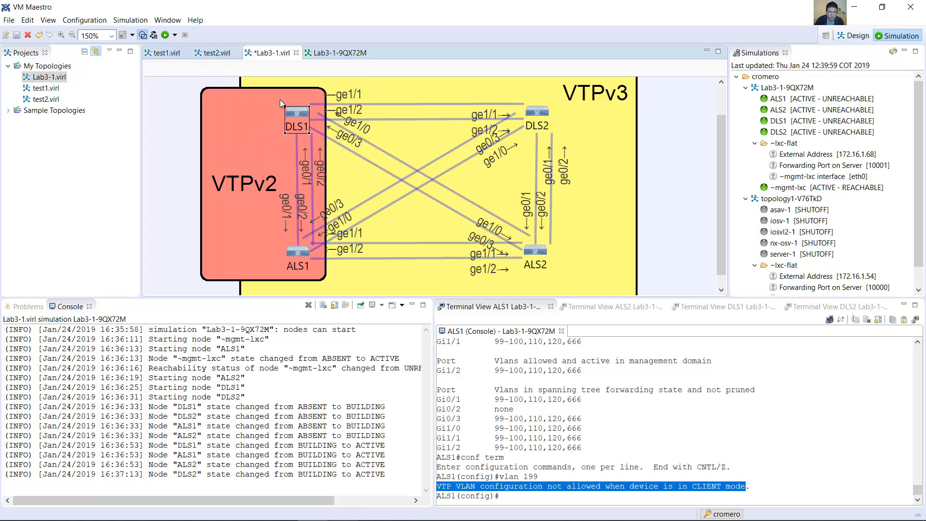
double_click(295, 254)
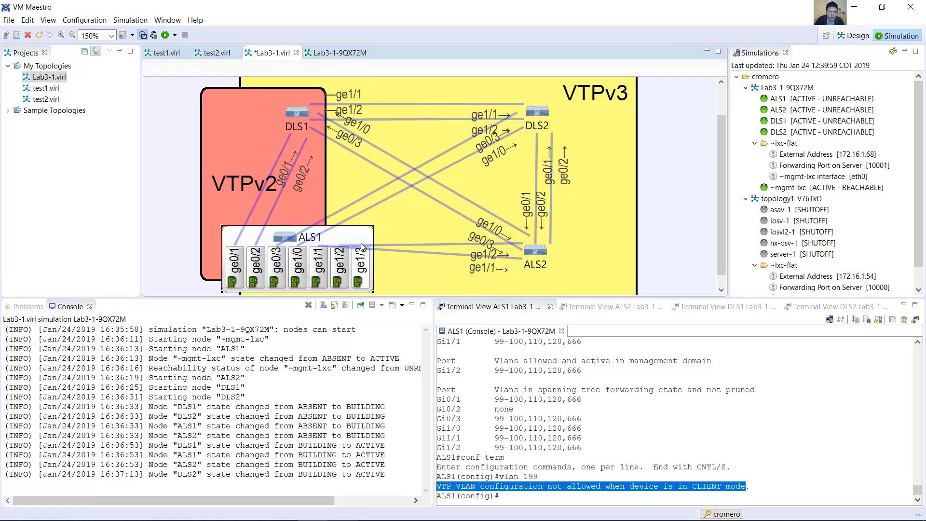
Step: Collapse the ALS1 node, enter global configuration mode on the DLS1 console, and set interface g1/3 to access mode
double_click(290, 240)
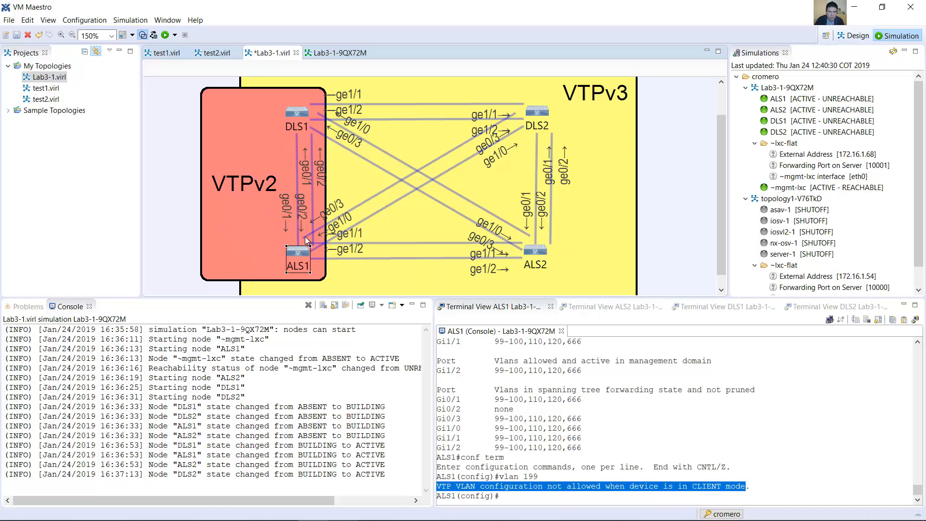
left_click(742, 307)
type("conf term")
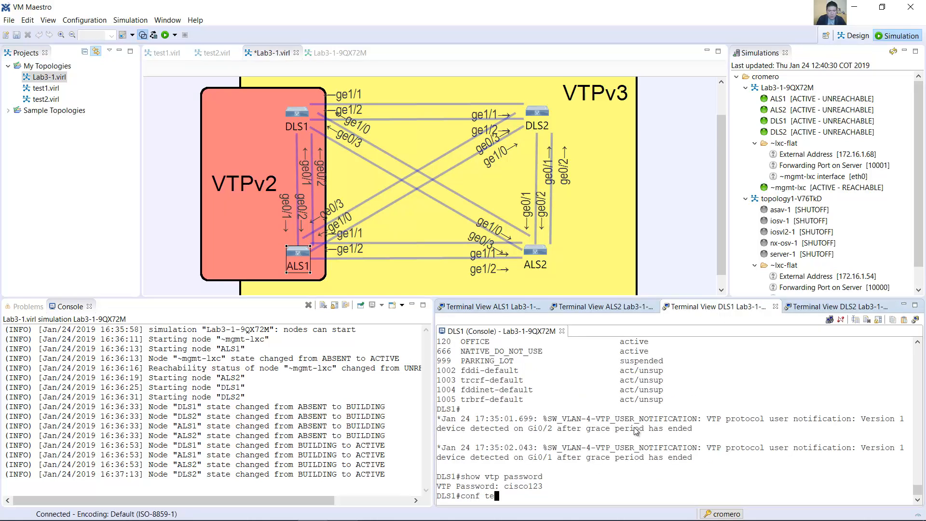
key("Return")
type("int g1")
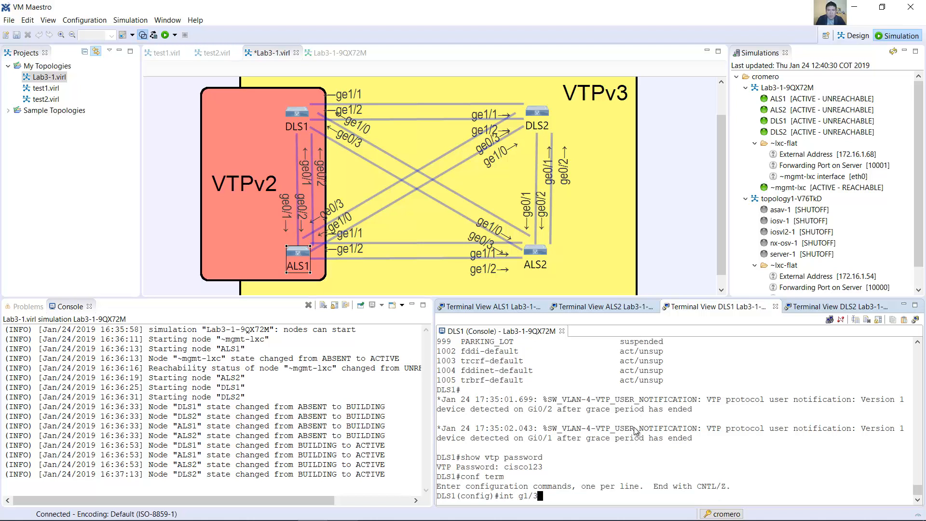
type("/3")
key("Return")
type("switchport")
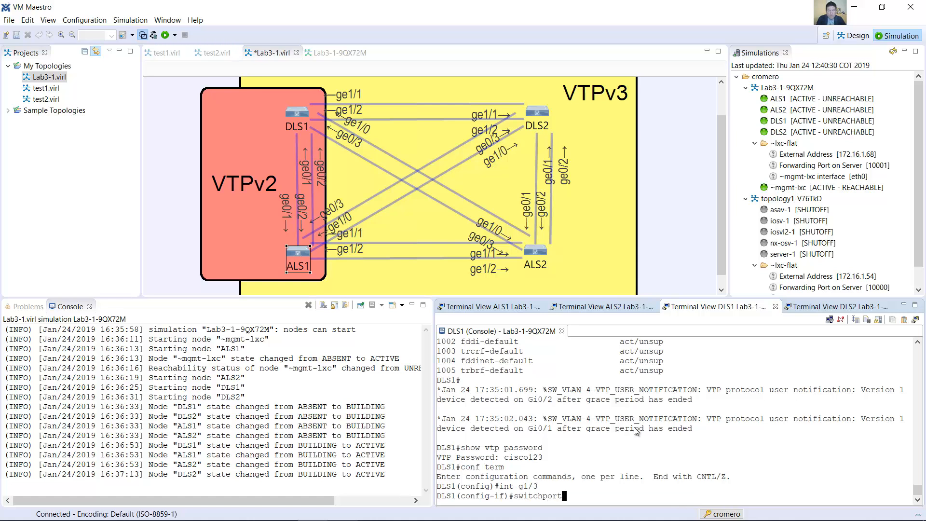
type(" mode access")
key("Return")
Step: Disable trunk negotiation on DLS1 interface g1/3 with the switchport nonegotiate command
key("Up")
key("BackSpace")
key("BackSpace")
key("BackSpace")
key("BackSpace")
key("BackSpace")
key("BackSpace")
key("BackSpace")
key("BackSpace")
key("BackSpace")
key("BackSpace")
key("BackSpace")
type("nonegotiate")
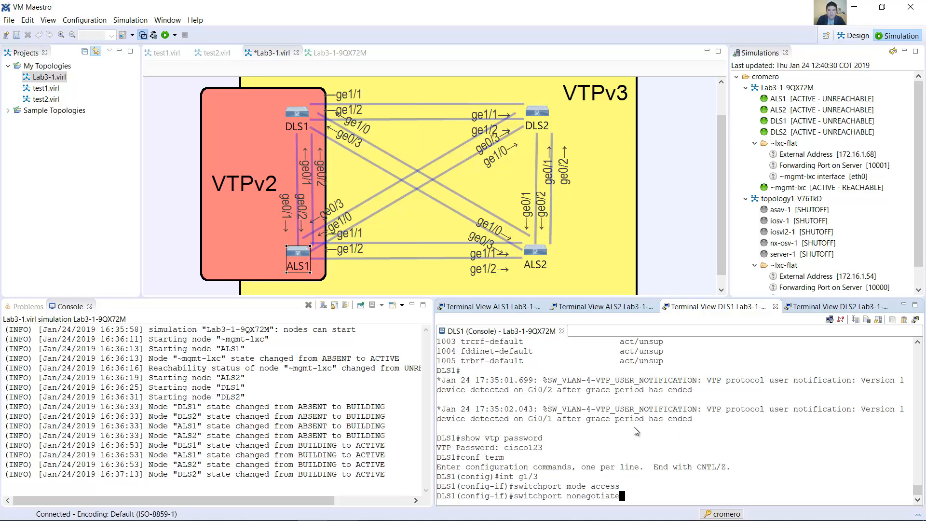
key("Return")
Step: Assign DLS1 interface g1/3 to access VLAN 999
key("Up")
key("BackSpace")
key("BackSpace")
key("BackSpace")
key("BackSpace")
key("BackSpace")
key("BackSpace")
key("BackSpace")
key("BackSpace")
key("BackSpace")
key("BackSpace")
key("BackSpace")
type("access vlan 999")
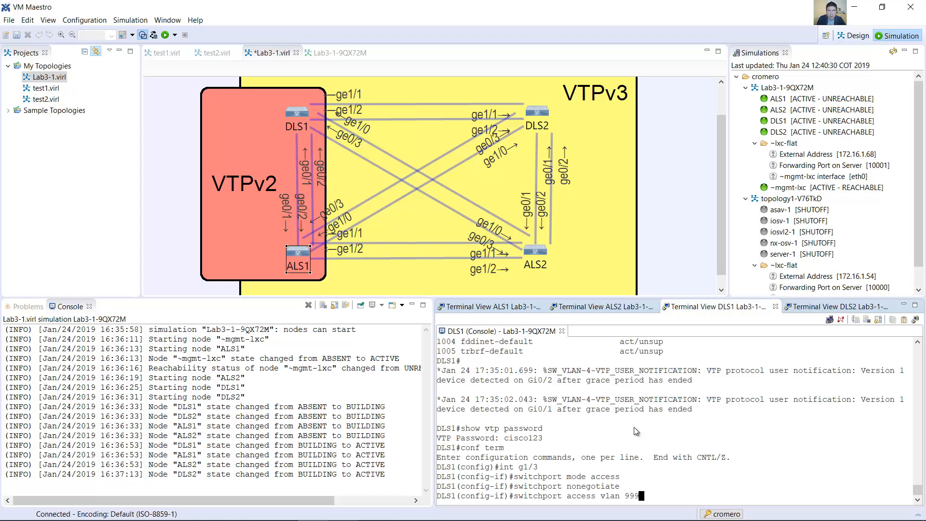
key("Return")
Step: Shut down DLS1 interface g1/3 and exit interface configuration mode
type("shutdown")
key("ctrl+a")
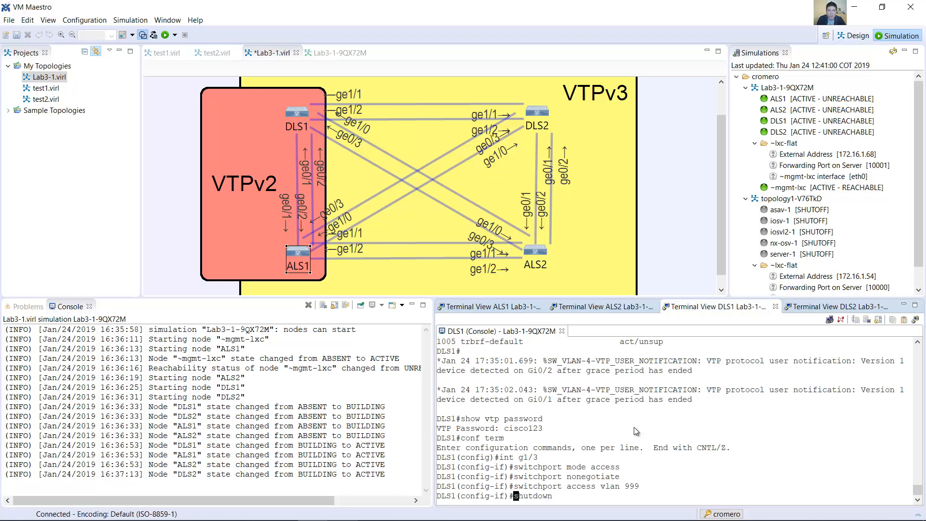
key("Return")
type("exit")
key("Return")
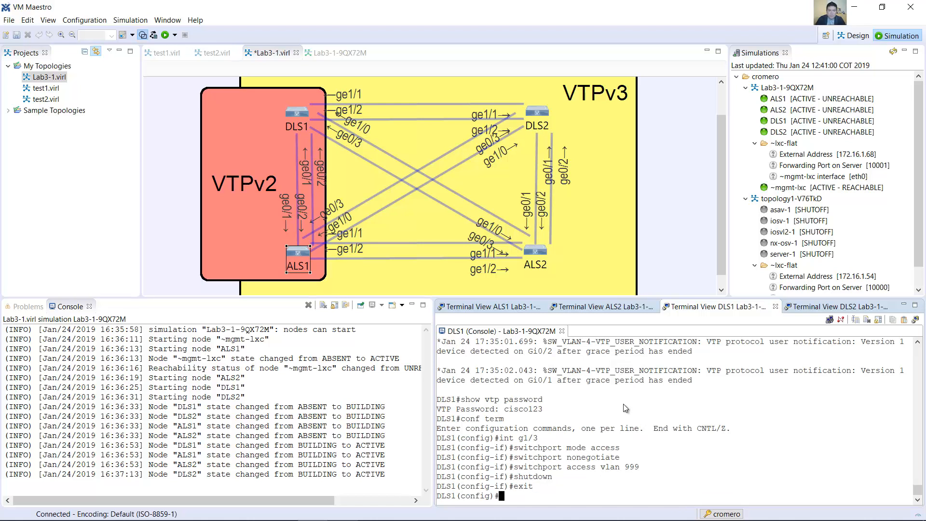
Step: Switch to the ALS1 console and set interface g1/3 to access mode
left_click(530, 307)
left_click(617, 438)
type("int g1/3")
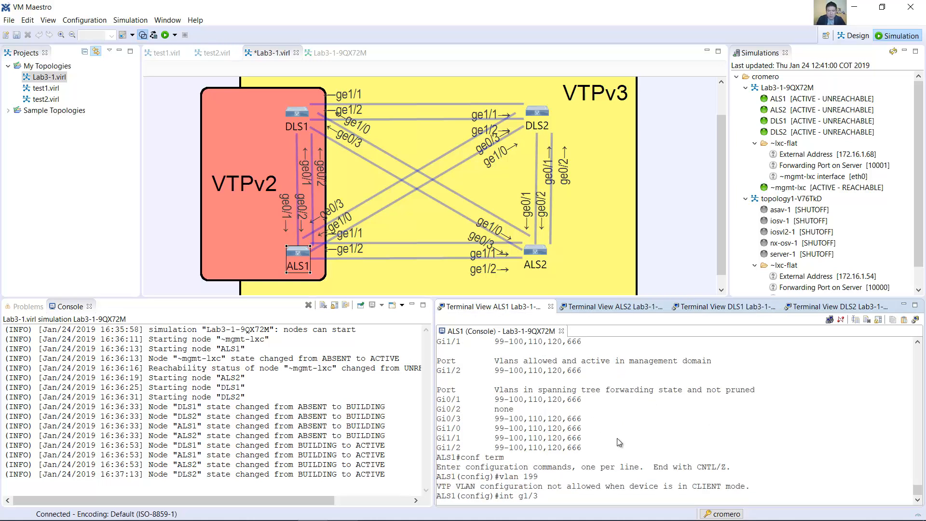
key("Return")
type("s")
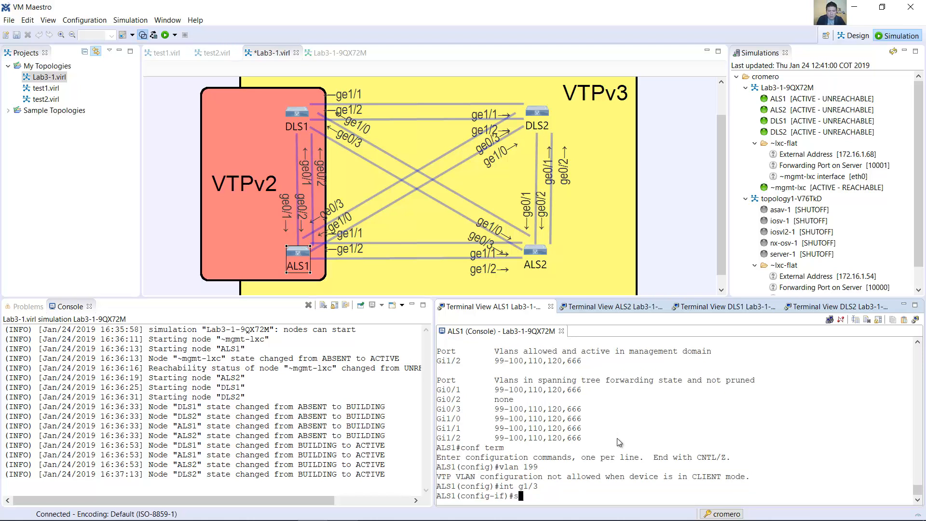
type("witchport mode access")
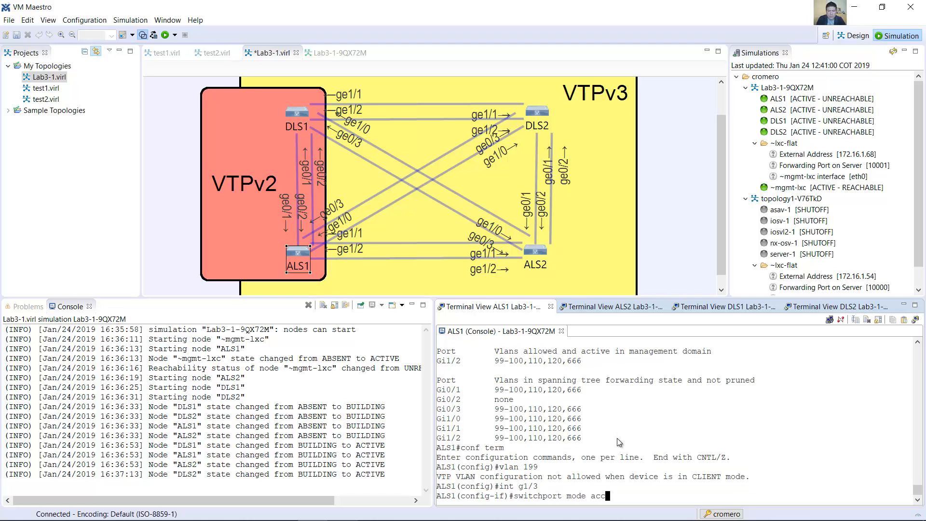
key("Return")
Step: Disable trunk negotiation on ALS1 interface g1/3 with the switchport nonegotiate command
key("Up")
key("BackSpace")
key("BackSpace")
key("BackSpace")
key("BackSpace")
key("BackSpace")
key("BackSpace")
key("BackSpace")
key("BackSpace")
key("BackSpace")
key("BackSpace")
type("nonegotiate")
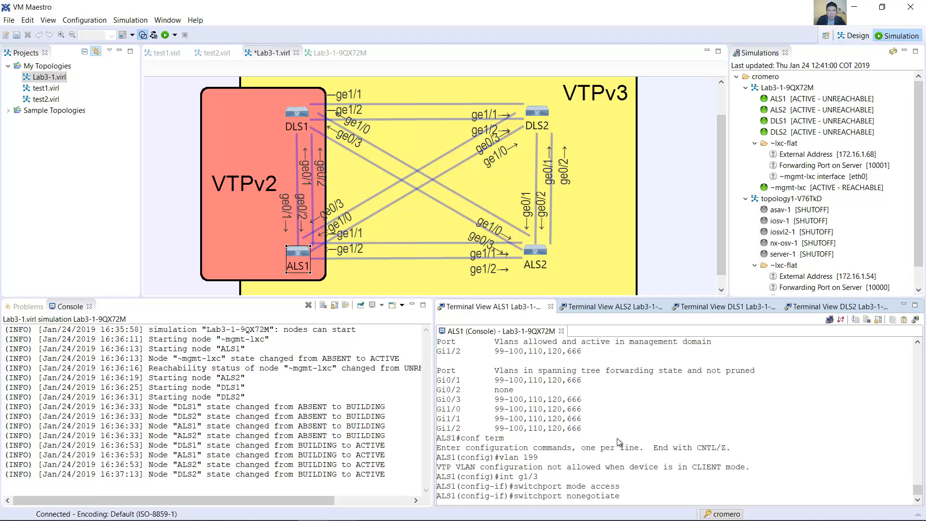
Step: Assign ALS1 interface g1/3 to access VLAN 999
key("Up")
key("BackSpace")
key("BackSpace")
key("BackSpace")
key("BackSpace")
key("BackSpace")
key("BackSpace")
key("BackSpace")
key("BackSpace")
key("BackSpace")
key("BackSpace")
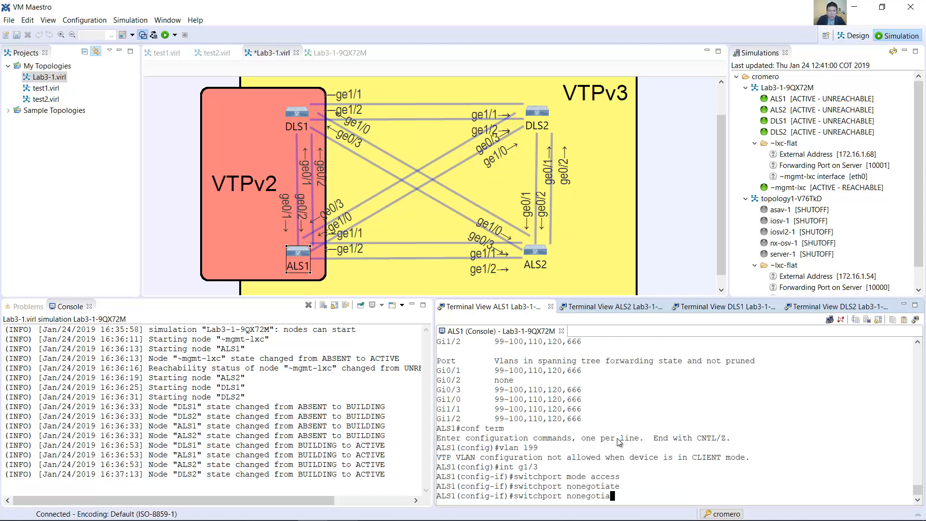
key("BackSpace")
type("access vlan 999")
key("Return")
Step: Shut down ALS1 interface g1/3 and exit interface configuration mode
type("shutdow")
type("n")
key("Return")
type("exit")
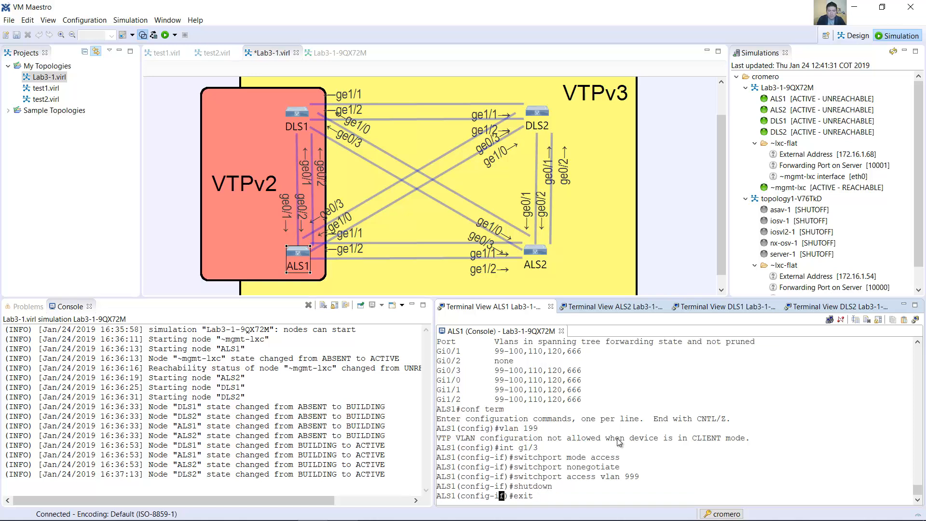
key("Return")
Step: Switch to the Lab 3-1 guide in Word and read the Part 3 heading and the VTP version 3 primary server description
key("alt+Tab")
left_click_drag(274, 129, 578, 126)
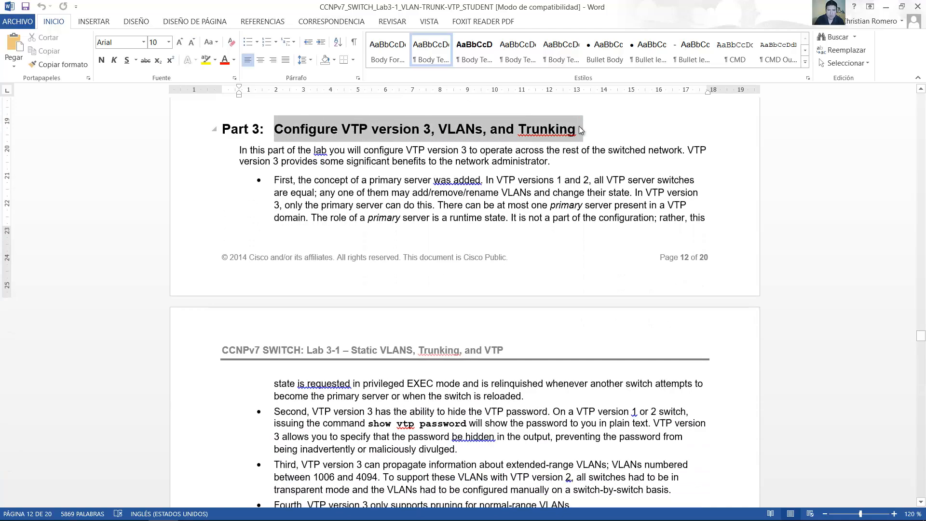
left_click_drag(274, 180, 316, 194)
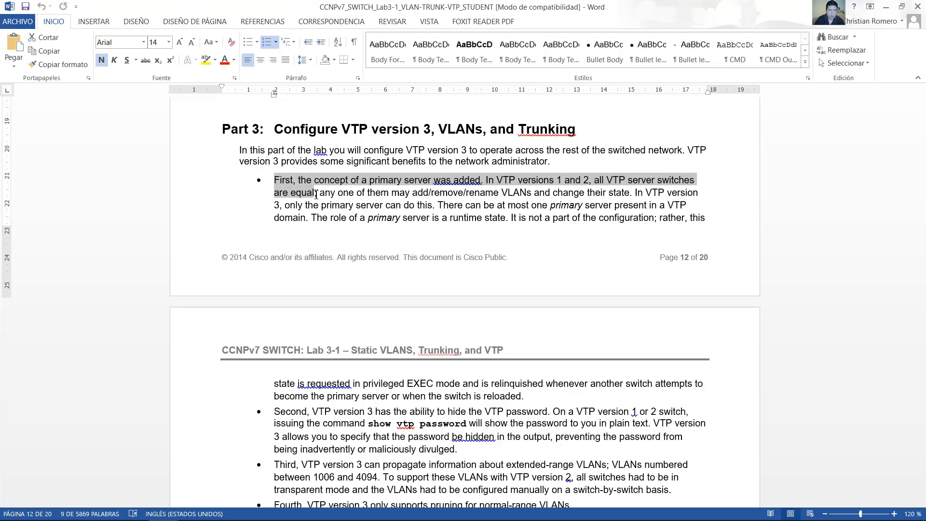
left_click_drag(315, 194, 527, 397)
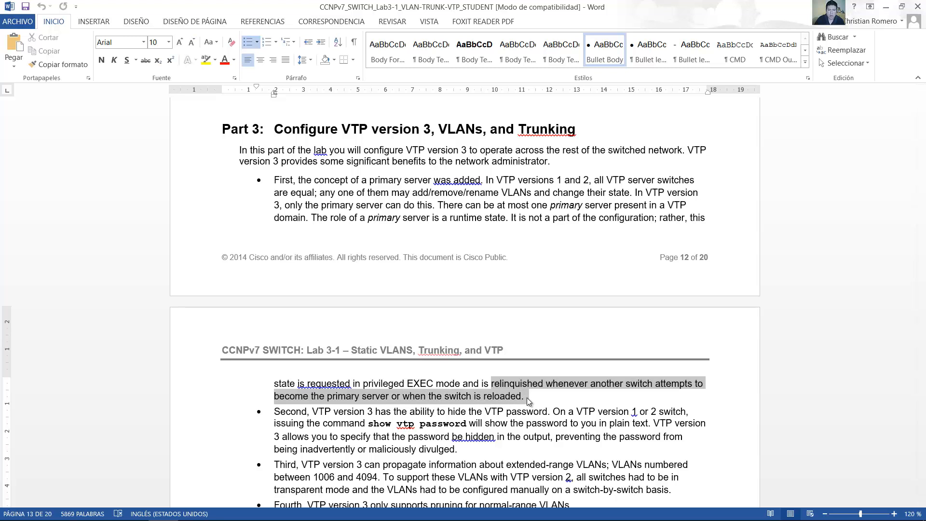
left_click(525, 401)
Step: Read the guide's VTP version 3 points on hidden passwords, extended-range VLANs and pruning
scroll(525, 401, "down", 3)
left_click_drag(282, 205, 524, 218)
mouse_move(567, 217)
left_mouse_down()
mouse_move(678, 215)
mouse_move(669, 229)
mouse_move(318, 229)
mouse_move(331, 215)
mouse_move(452, 230)
mouse_move(434, 232)
mouse_move(560, 232)
left_mouse_up()
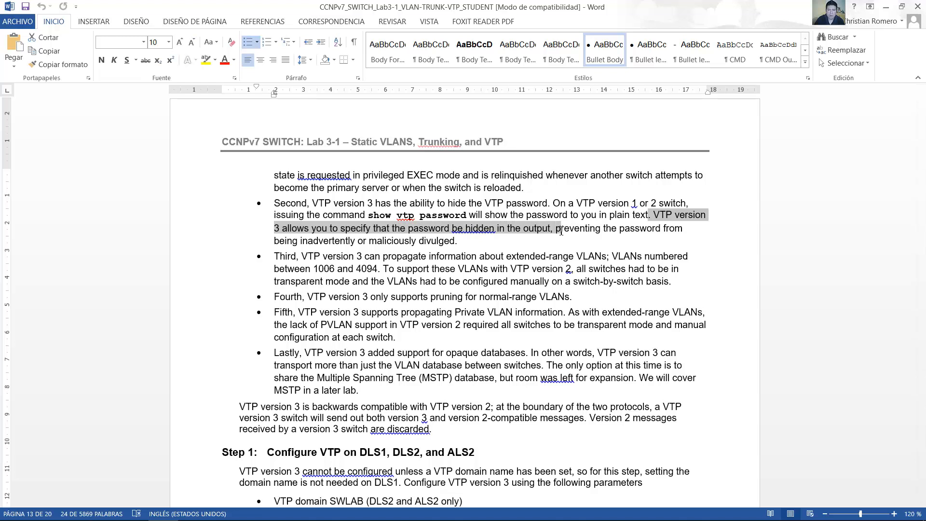
scroll(561, 232, "down", 2)
left_click_drag(275, 188, 670, 218)
scroll(581, 211, "down", 1)
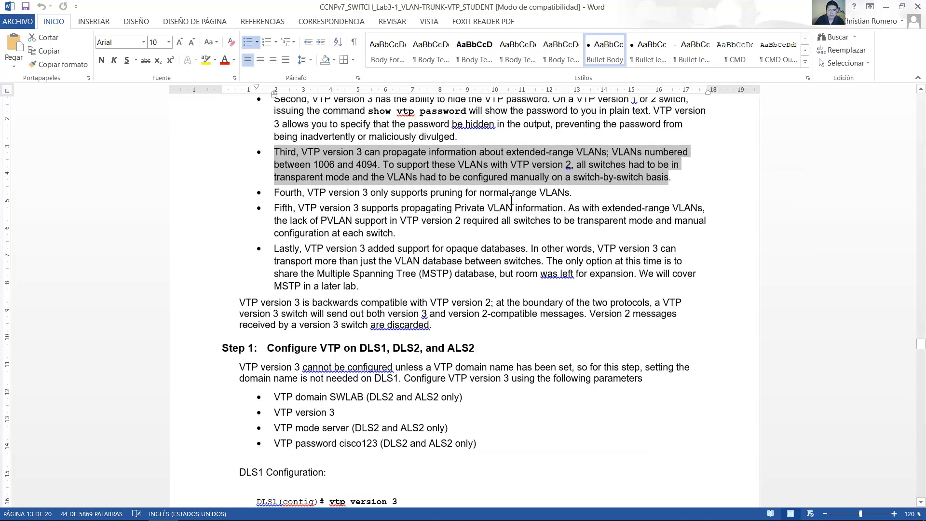
left_click_drag(274, 193, 578, 195)
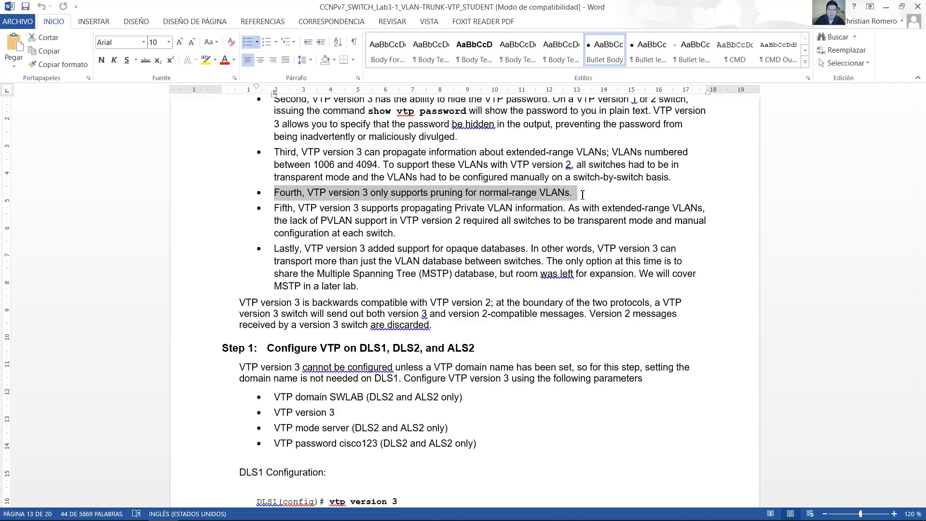
Step: Read the guide's VTP version 3 points on Private VLANs, opaque databases and backward compatibility with VTP version 2
scroll(485, 217, "down", 1)
left_click_drag(275, 177, 491, 198)
left_click_drag(588, 195, 346, 200)
scroll(347, 198, "down", 1)
left_click_drag(275, 165, 409, 163)
left_click(271, 183)
left_click_drag(272, 183, 525, 182)
left_click_drag(594, 181, 536, 190)
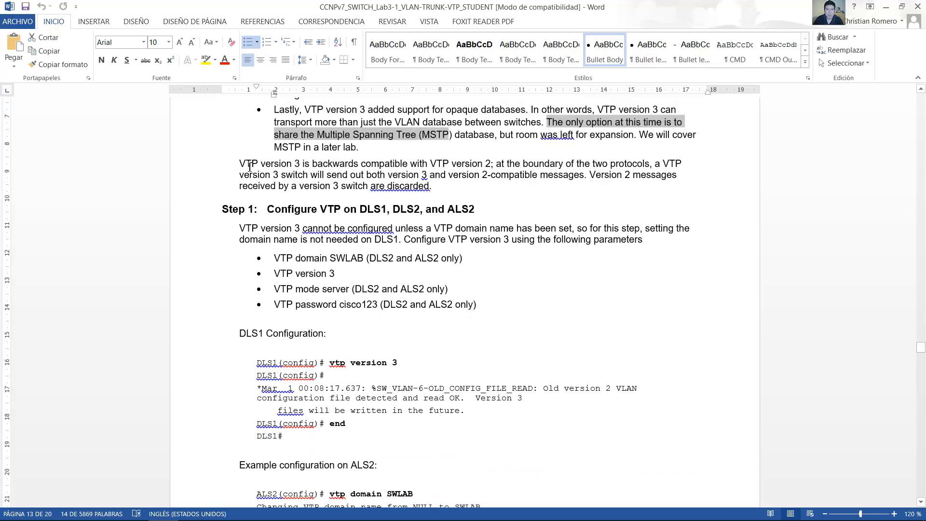
left_click_drag(249, 166, 676, 180)
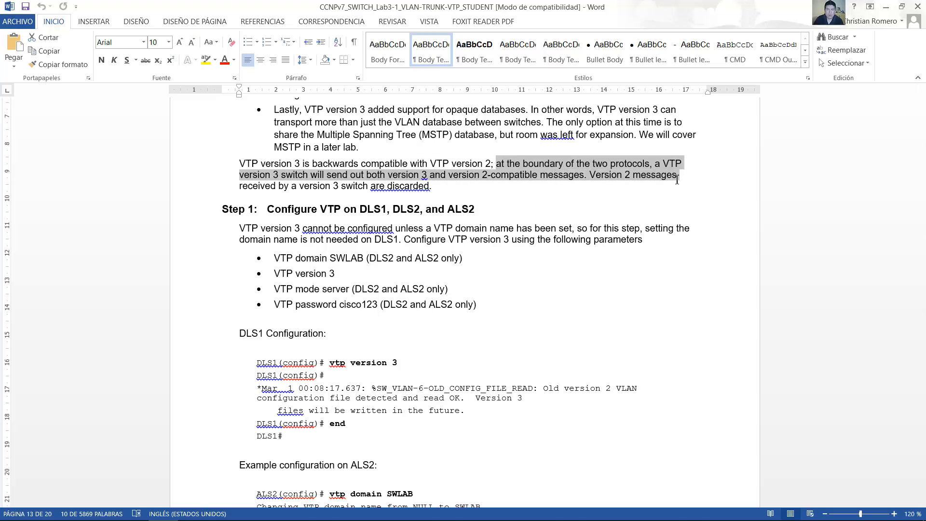
left_click_drag(539, 183, 440, 186)
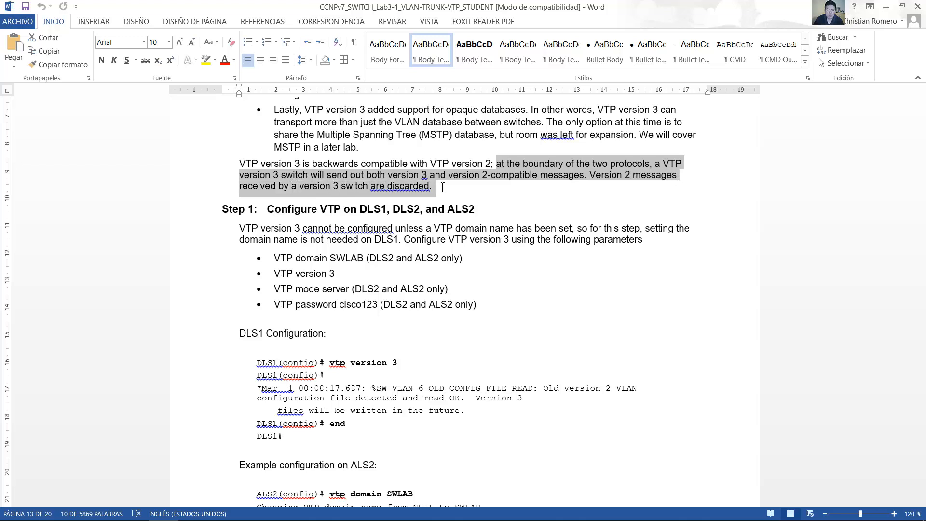
Step: Read the Part 3 Step 1 heading, then switch to VM Maestro and locate DLS1, DLS2 and ALS2 in the topology
scroll(500, 193, "down", 1)
scroll(501, 193, "down", 1)
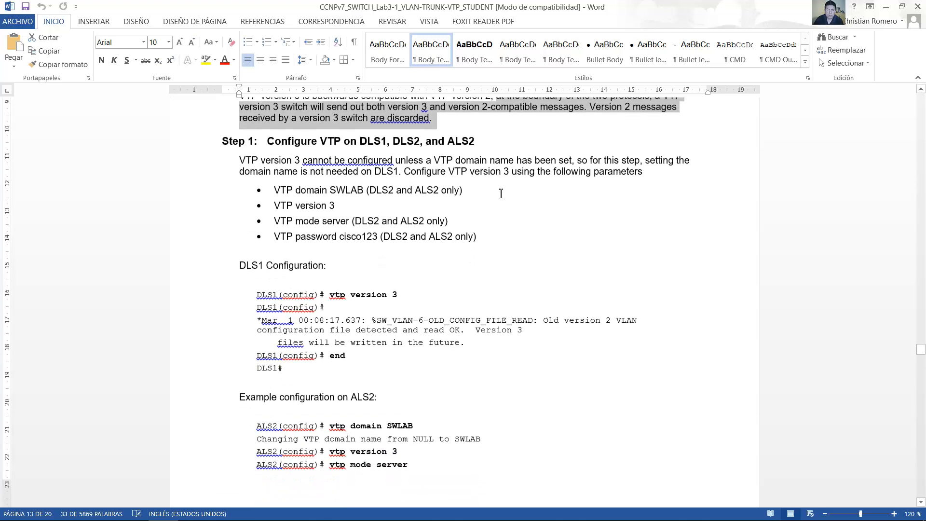
left_click_drag(262, 142, 478, 139)
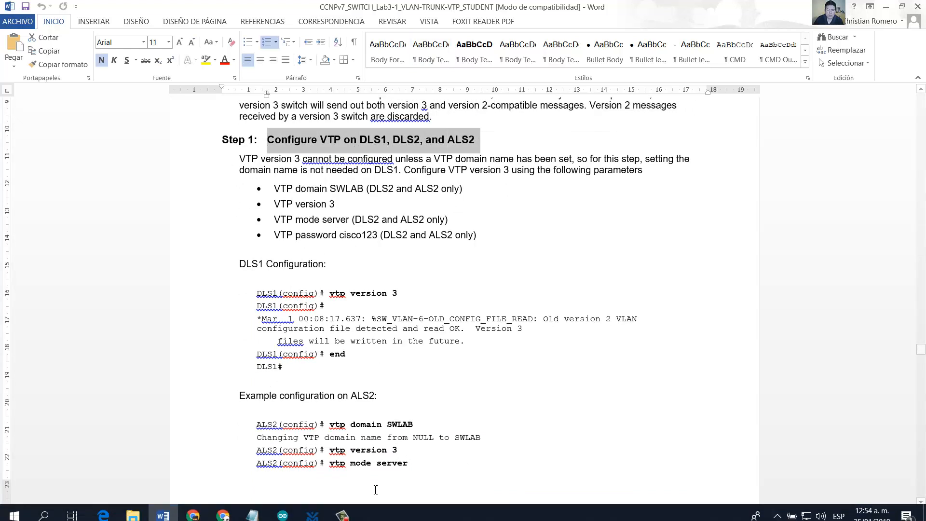
left_click(312, 516)
left_click(302, 115)
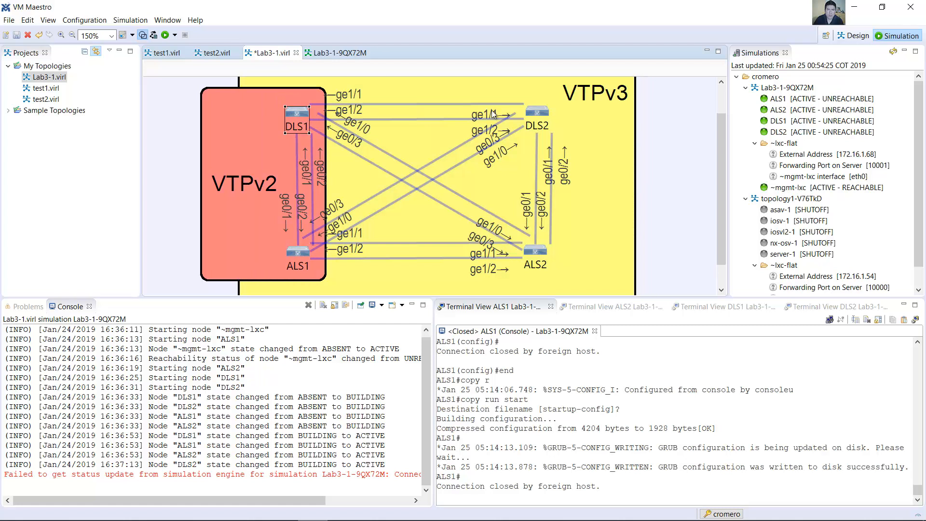
left_click(534, 115)
left_click(532, 259)
Step: Return to the Word guide and read the VTP domain name requirement and which switches need domain SWLAB
left_click(163, 512)
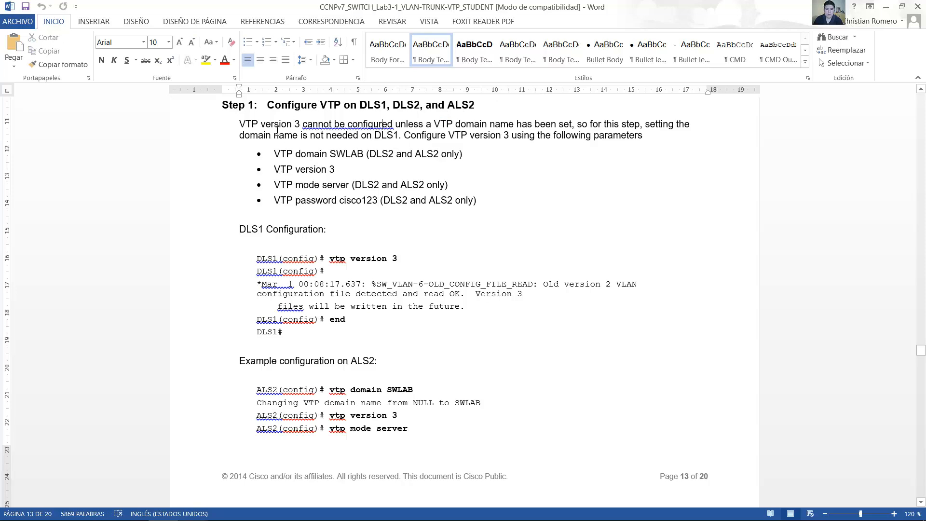
left_click_drag(314, 126, 704, 124)
left_click_drag(522, 132, 388, 139)
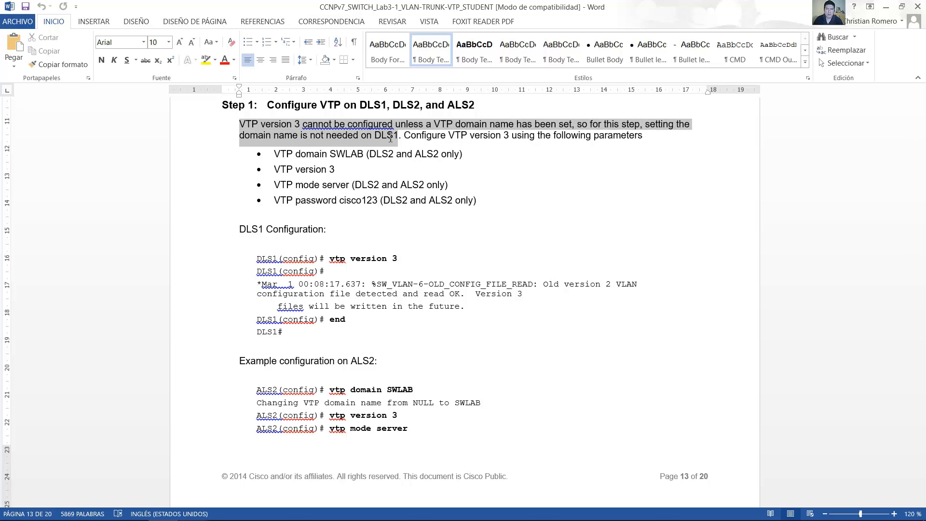
left_click(280, 170)
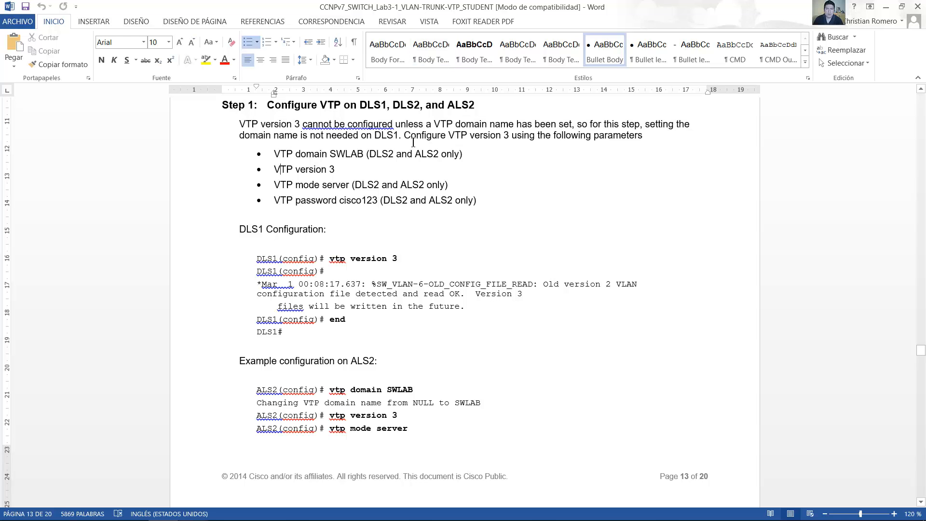
left_click_drag(414, 139, 635, 138)
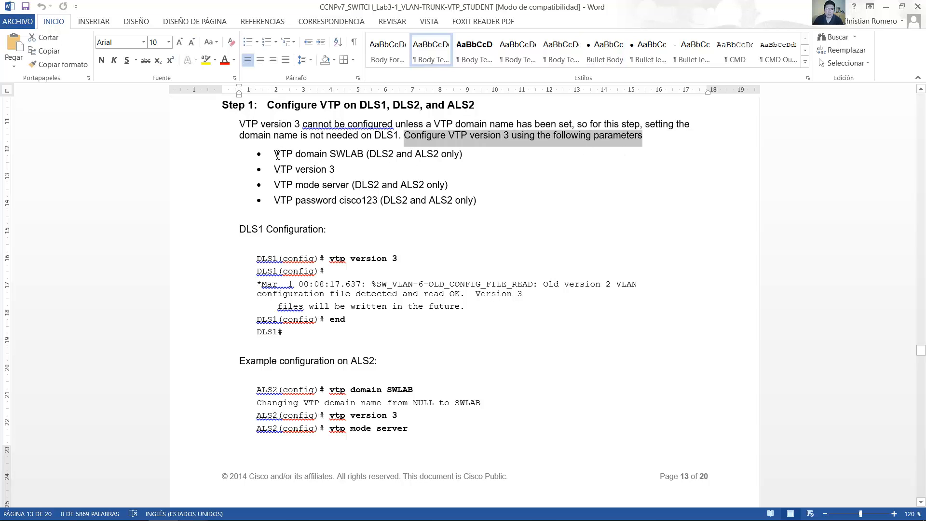
left_click_drag(276, 156, 460, 154)
double_click(393, 136)
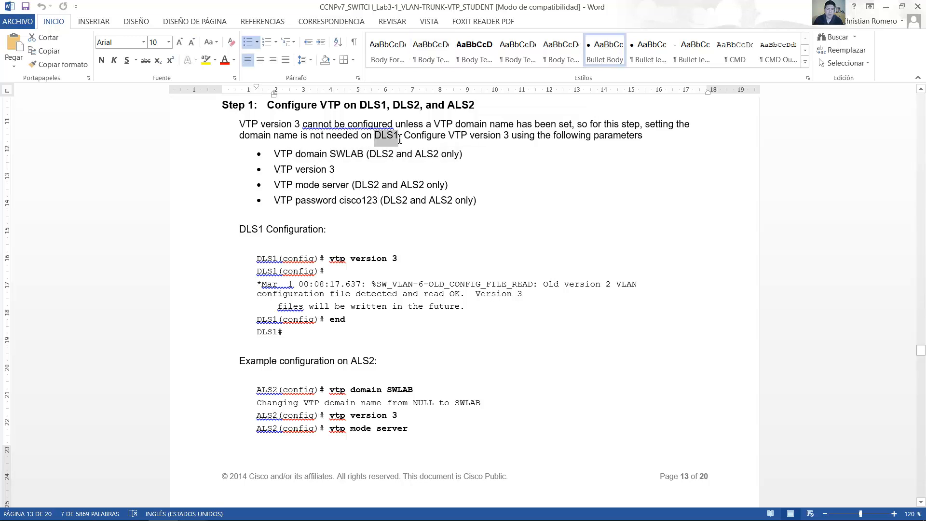
left_click_drag(310, 136, 399, 140)
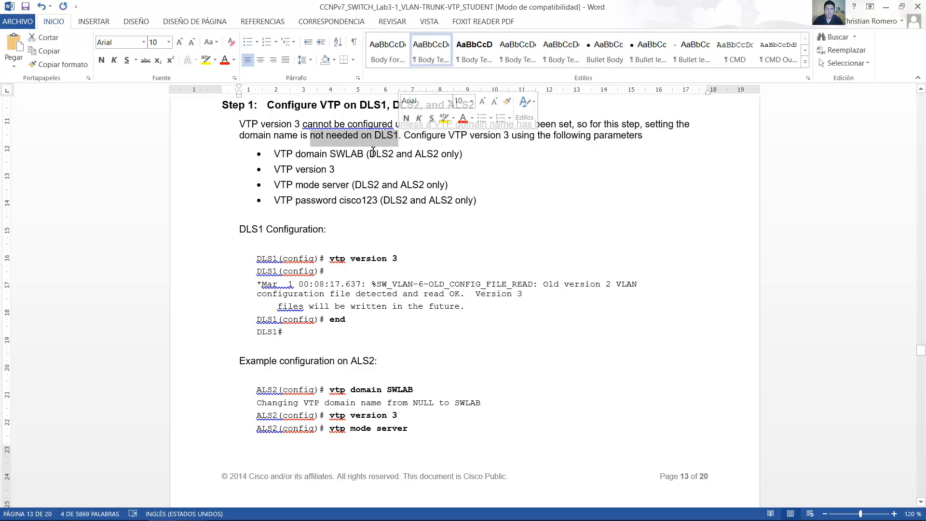
Step: Read the Step 1 parameters for VTP version, server mode and VTP password in the guide
left_click(336, 169)
left_click_drag(281, 172, 341, 170)
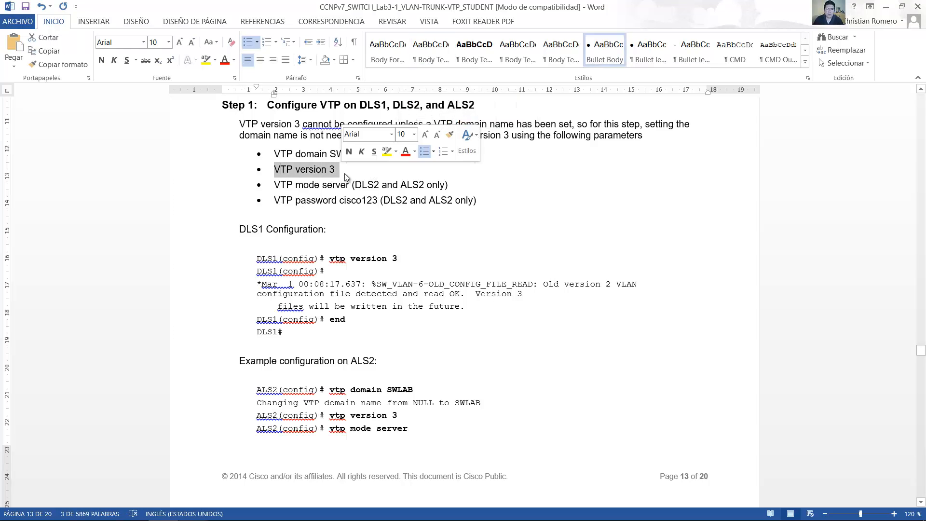
left_click(445, 181)
left_click_drag(357, 174, 283, 173)
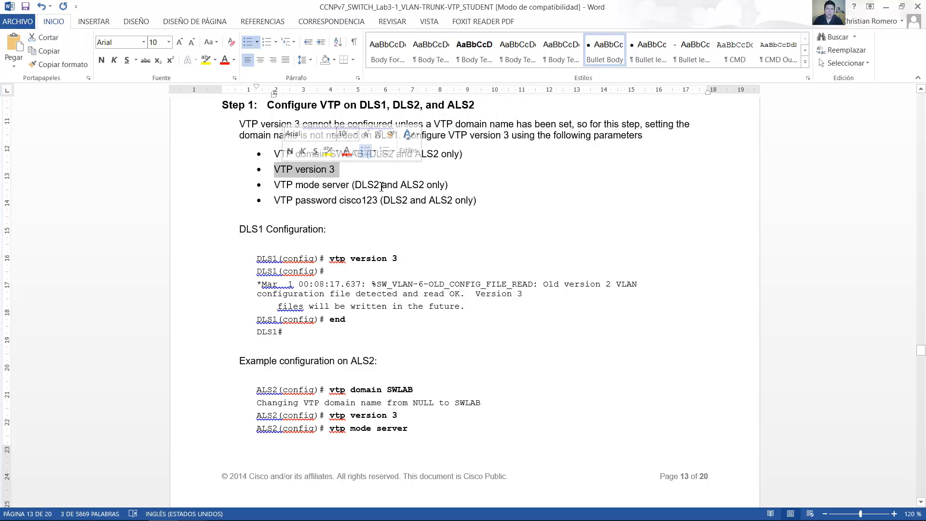
left_click(379, 174)
left_click_drag(274, 188, 447, 185)
left_click(447, 185)
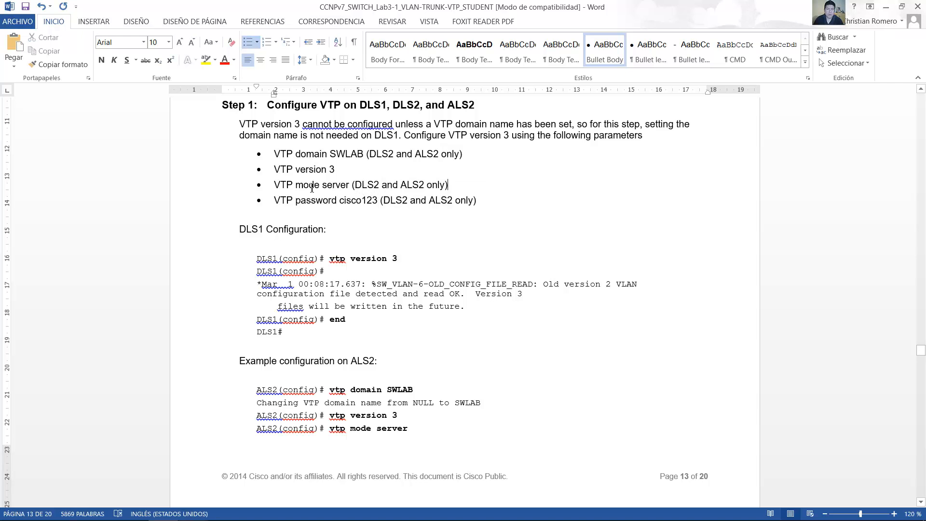
left_click_drag(302, 188, 349, 189)
left_click_drag(274, 200, 479, 198)
left_click(480, 199)
Step: Switch to VM Maestro, enter global configuration mode on the DLS1 console, and set the VTP version to 3
left_click(312, 509)
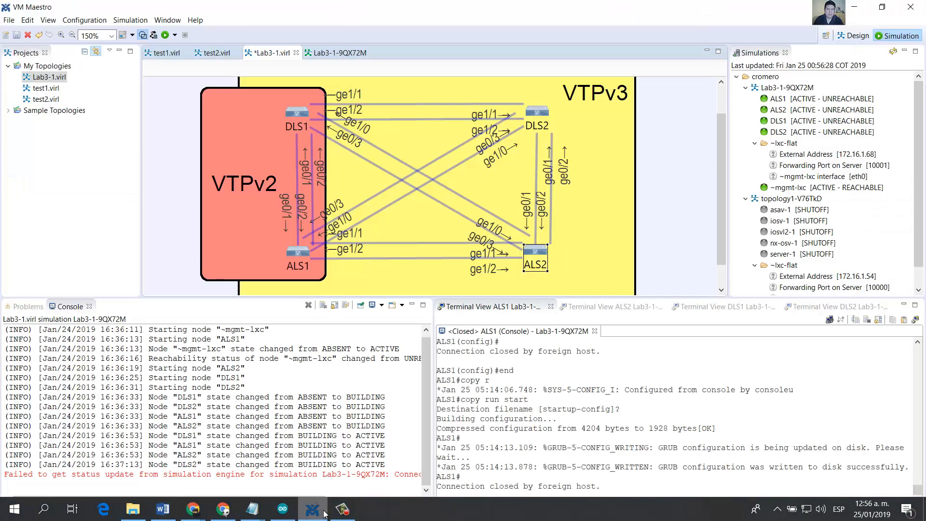
left_click(700, 308)
key("Return")
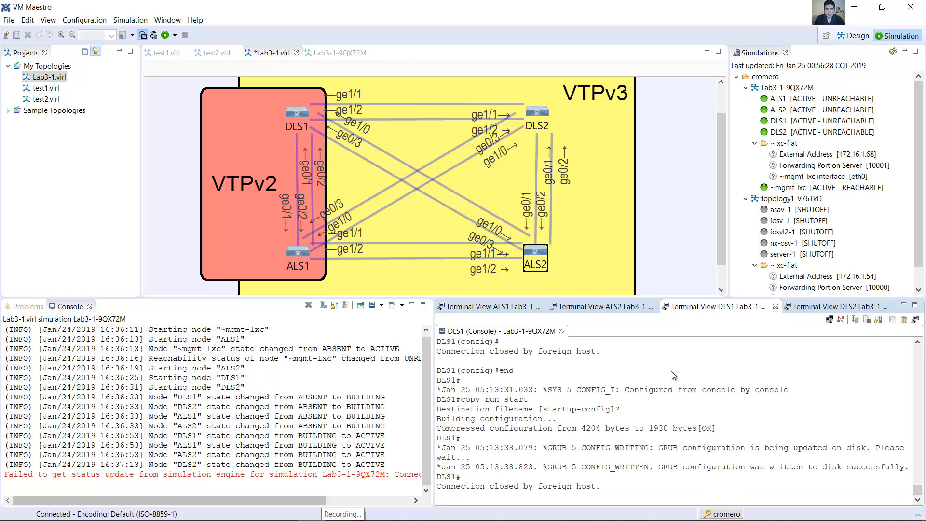
type("conf term")
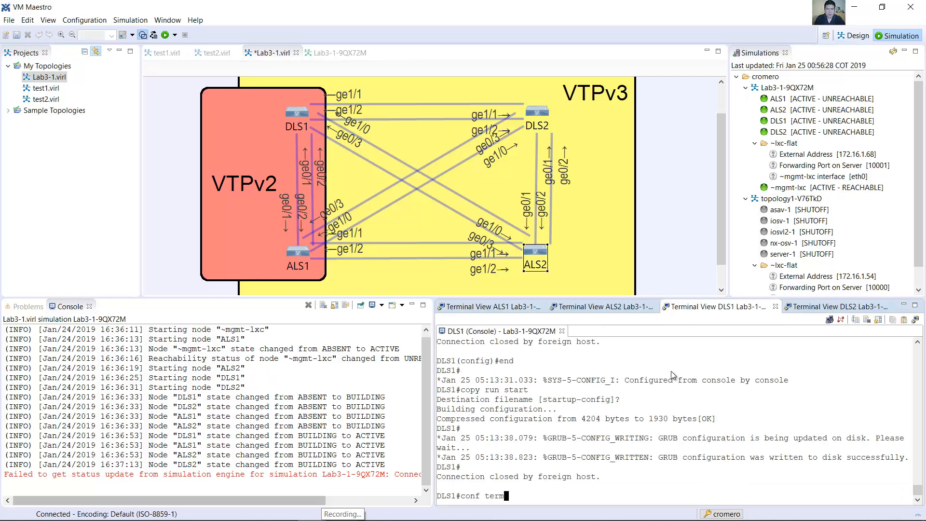
key("Return")
type("vtp version")
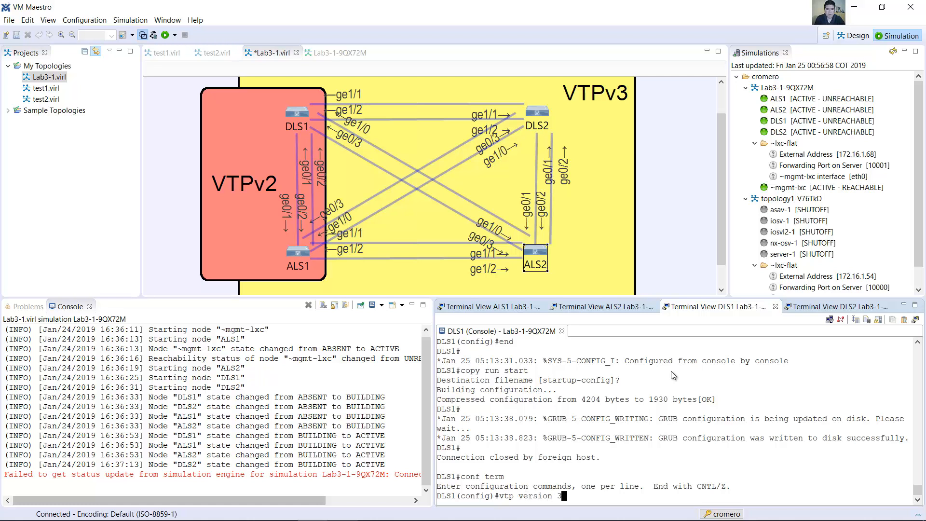
type(" 3")
key("Return")
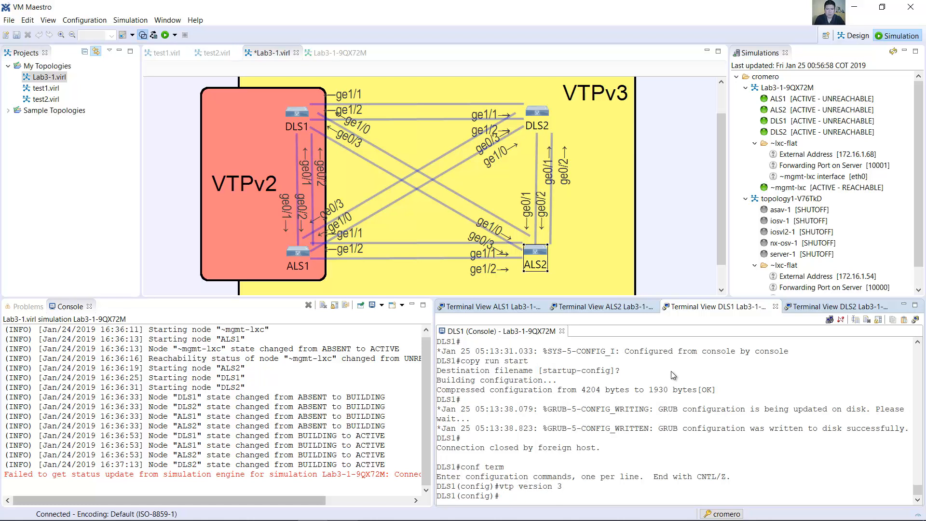
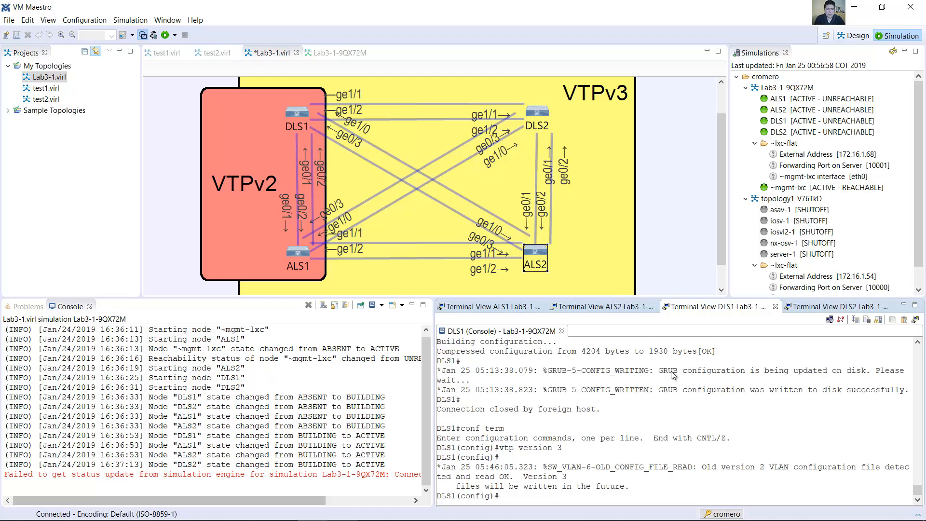
Step: Leave configuration mode on DLS1 and display its VTP status
type("end")
key("Return")
type("ow ")
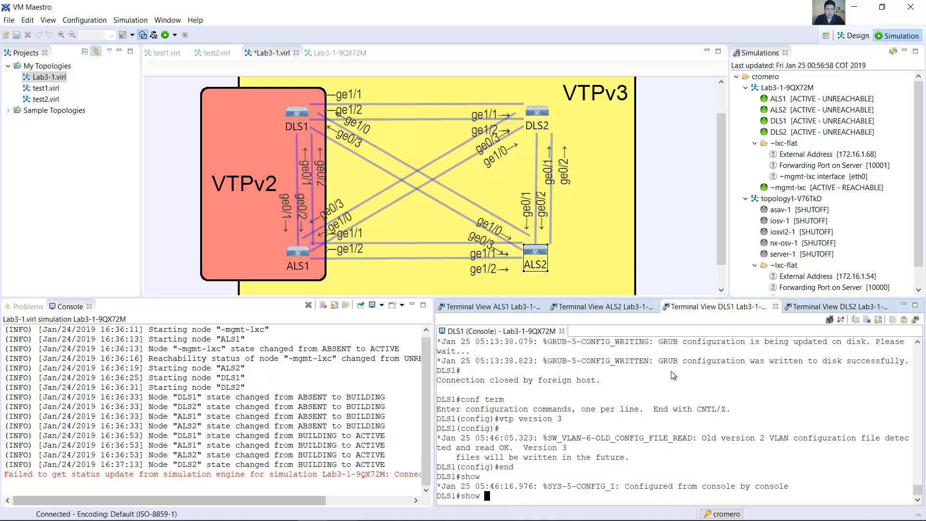
type("vtp s")
key("BackSpace")
key("BackSpace")
key("BackSpace")
key("BackSpace")
type("vtp status")
key("Return")
Step: Examine the running version, domain name and operating mode in DLS1's VTP status, through to the end of the output
scroll(613, 446, "up", 3)
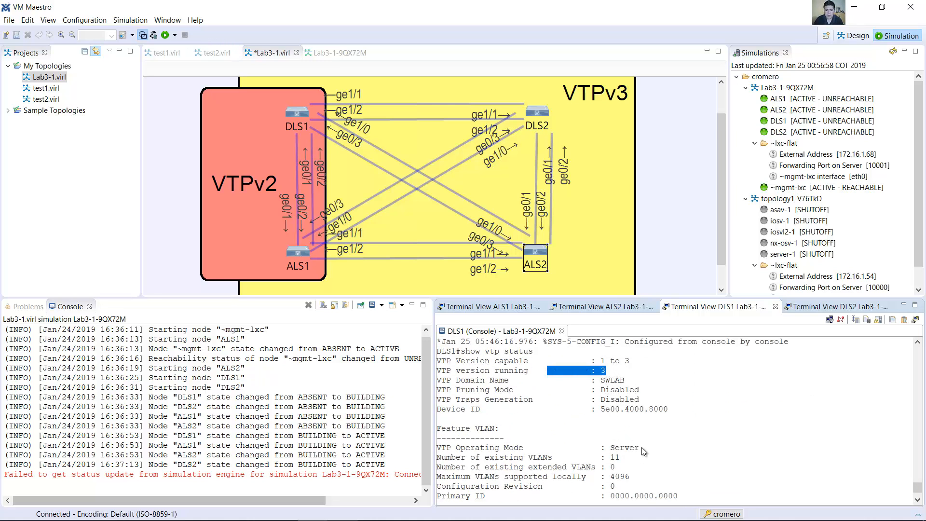
left_click_drag(642, 448, 591, 448)
left_click_drag(637, 380, 578, 380)
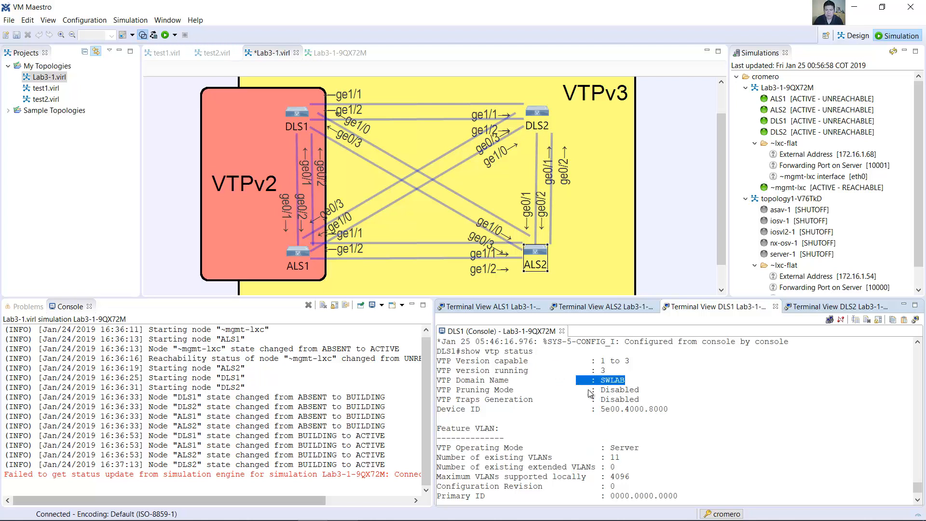
scroll(607, 402, "down", 5)
scroll(605, 434, "down", 2)
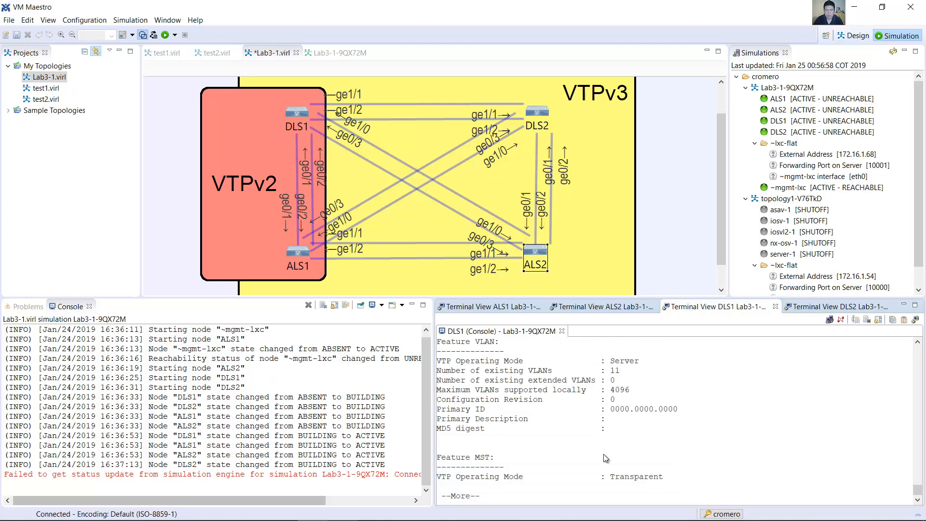
key("space")
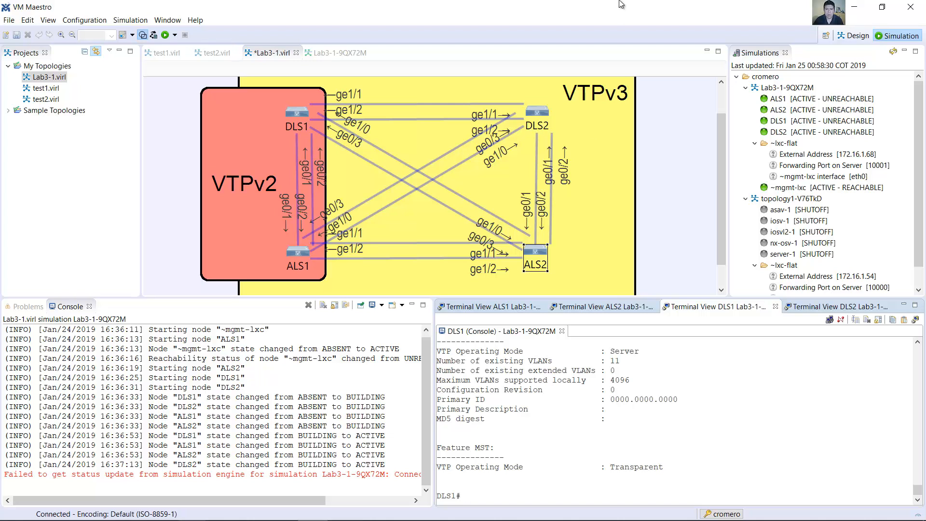
Step: Reconnect the DLS2 console and display its VTP status to check the operating mode, running version and domain name
left_click(836, 306)
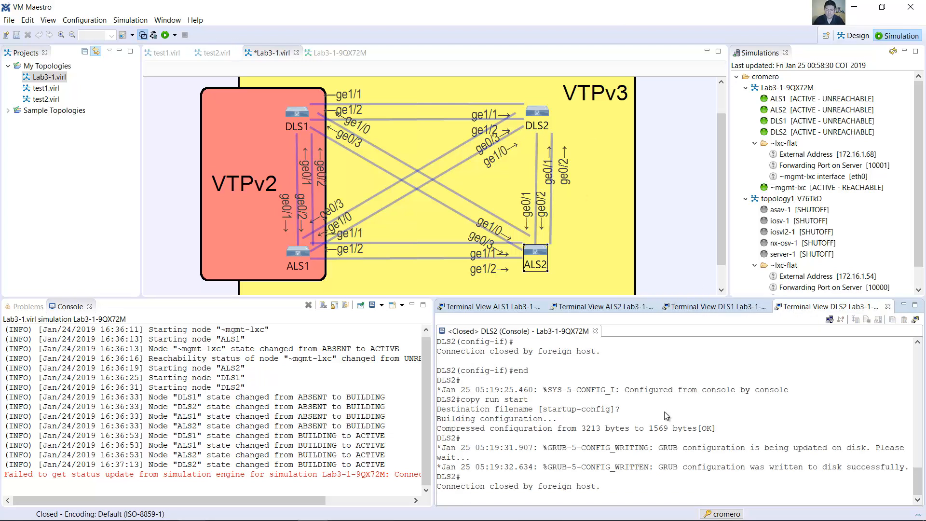
double_click(536, 112)
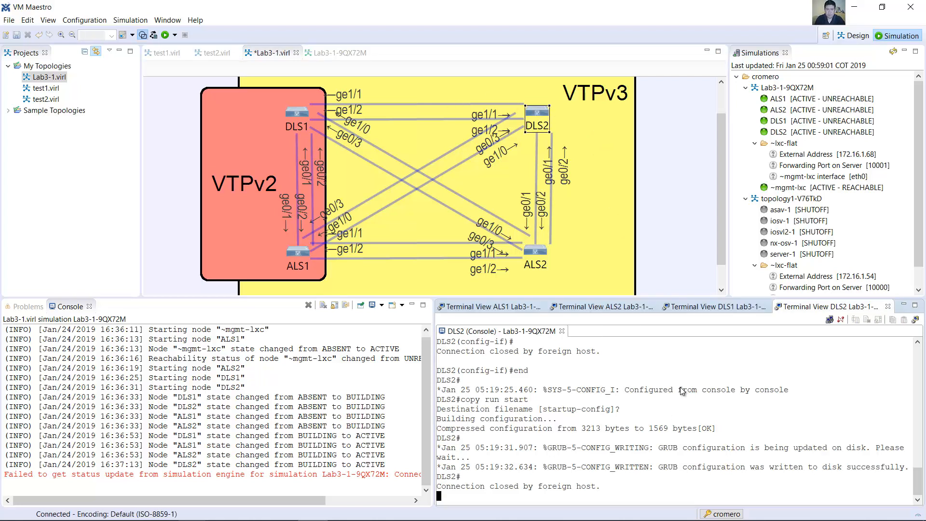
key("Return")
type("show ")
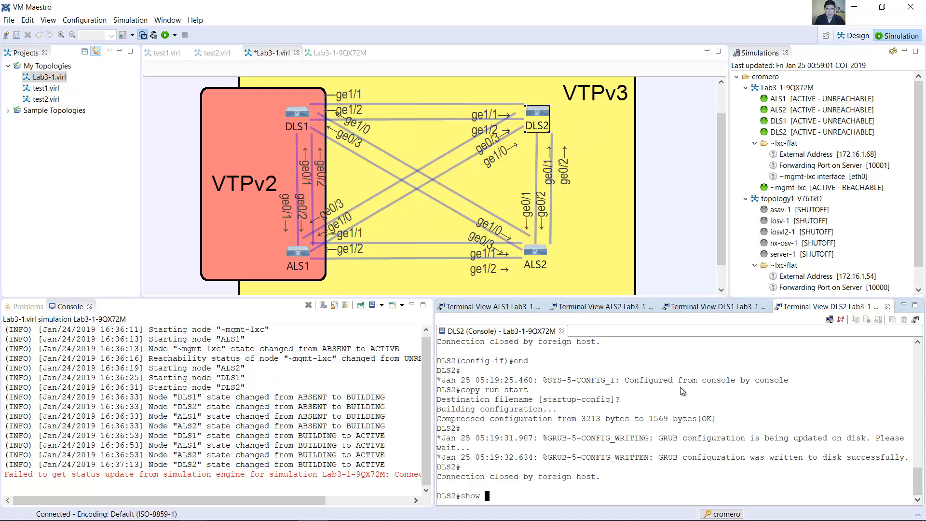
type("vtp status")
key("Return")
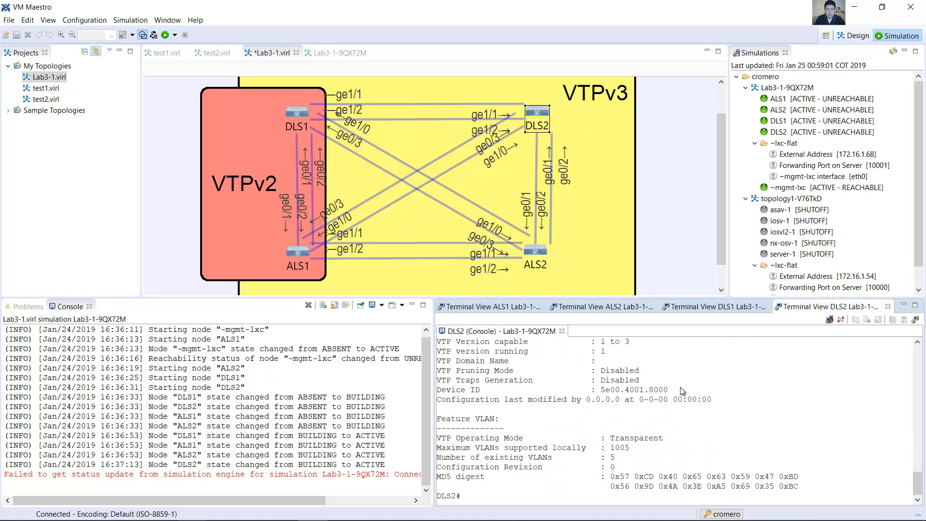
left_click_drag(611, 438, 663, 440)
left_click_drag(452, 362, 539, 353)
Step: Enter global configuration mode on DLS2 and set the VTP domain to SWLAB
left_click(578, 456)
type("conf term")
key("Return")
type("vtp domain SWLAB")
key("Return")
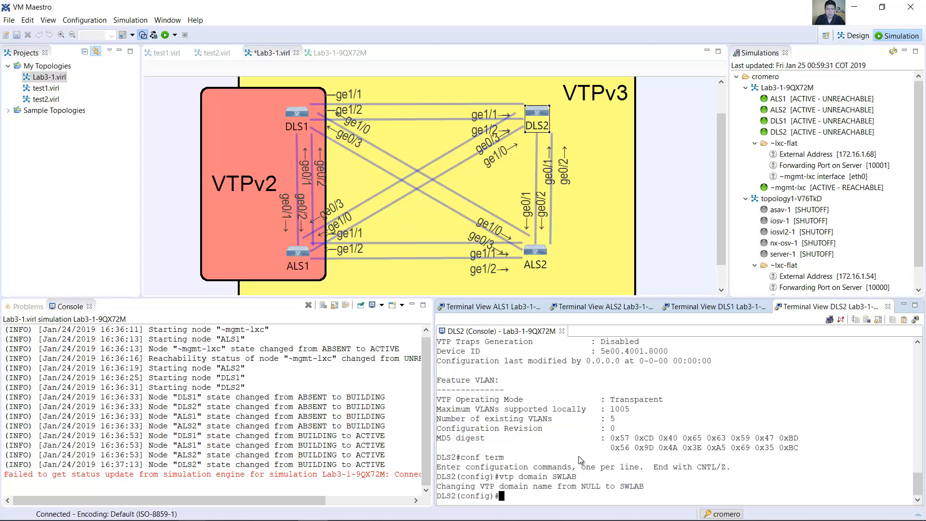
Step: Set the VTP version on DLS2 to 3
type("vtp mode")
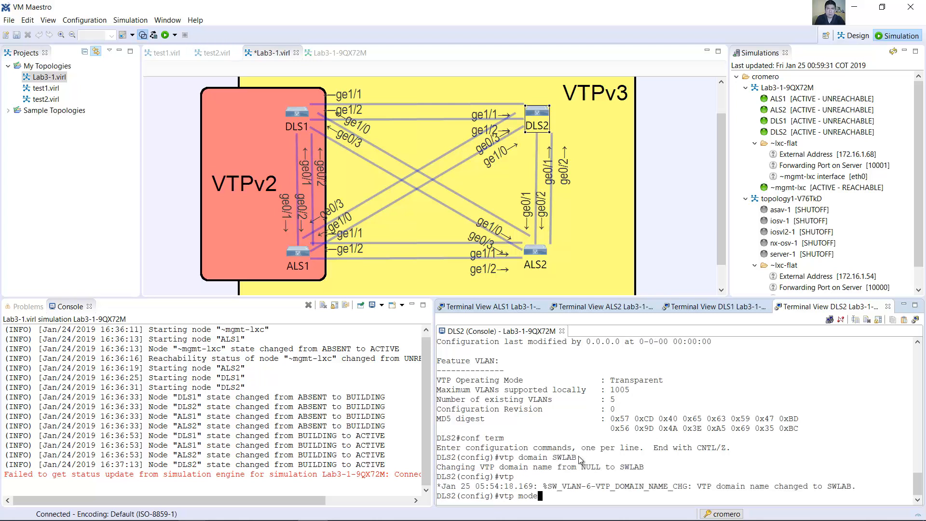
key("BackSpace")
key("BackSpace")
key("BackSpace")
key("BackSpace")
type("version 3")
key("Return")
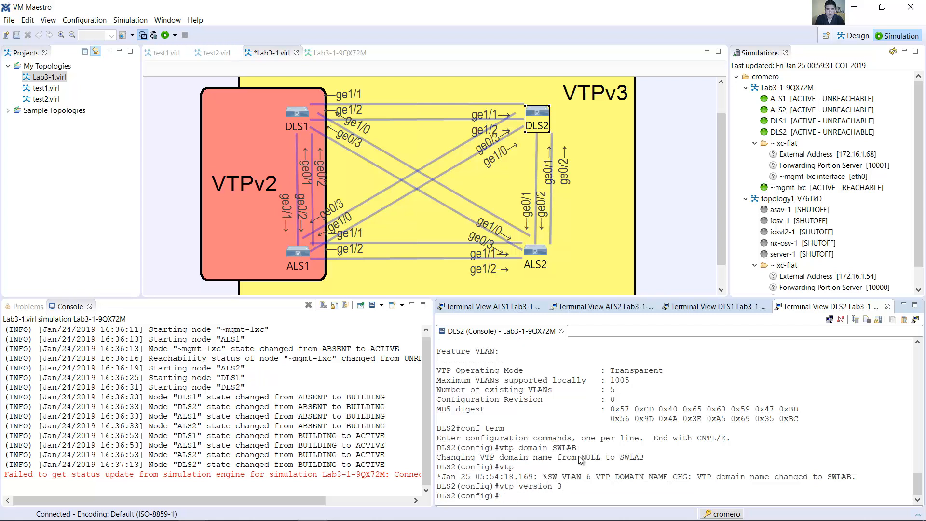
Step: Set the VTP mode on DLS2 to server
type("vtp")
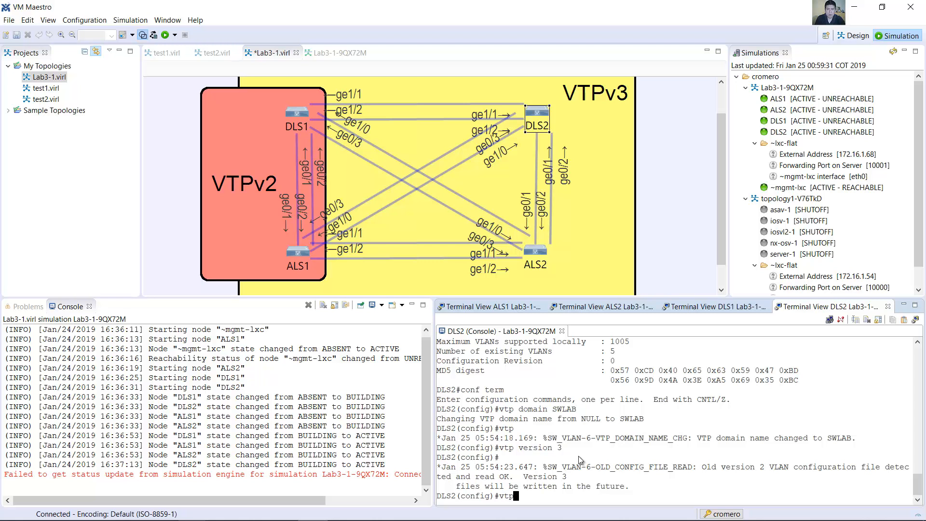
type(" mode server")
key("Return")
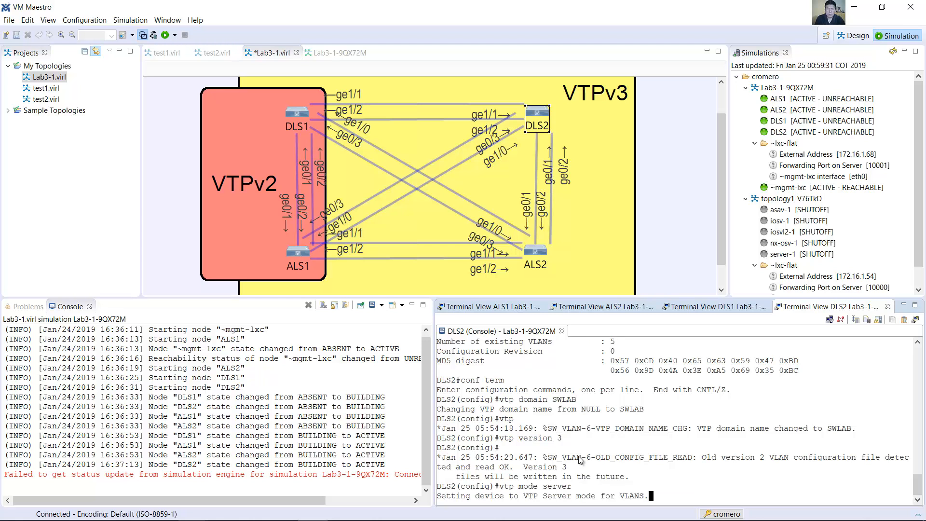
Step: Configure the VTP password on DLS2 with the lab password
type("vtp ")
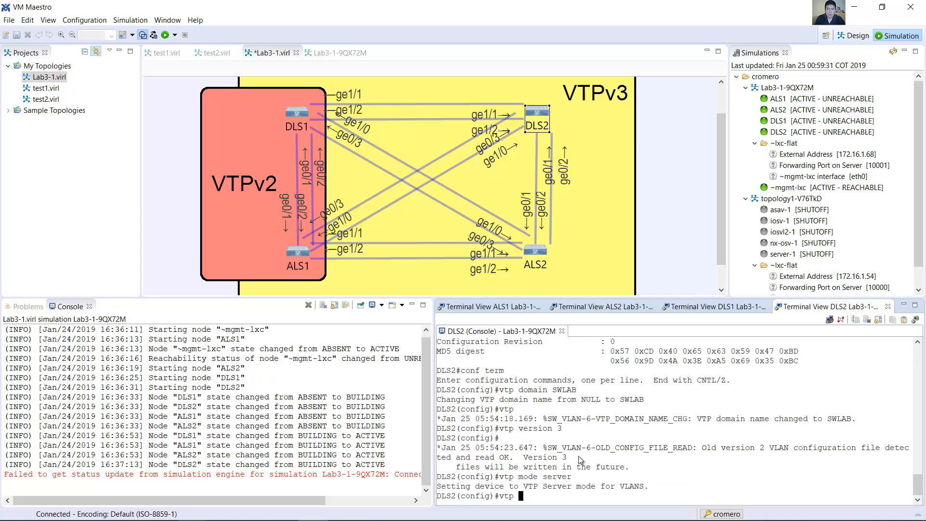
type("password cisco123")
key("Left")
key("Left")
key("Left")
key("Left")
key("Return")
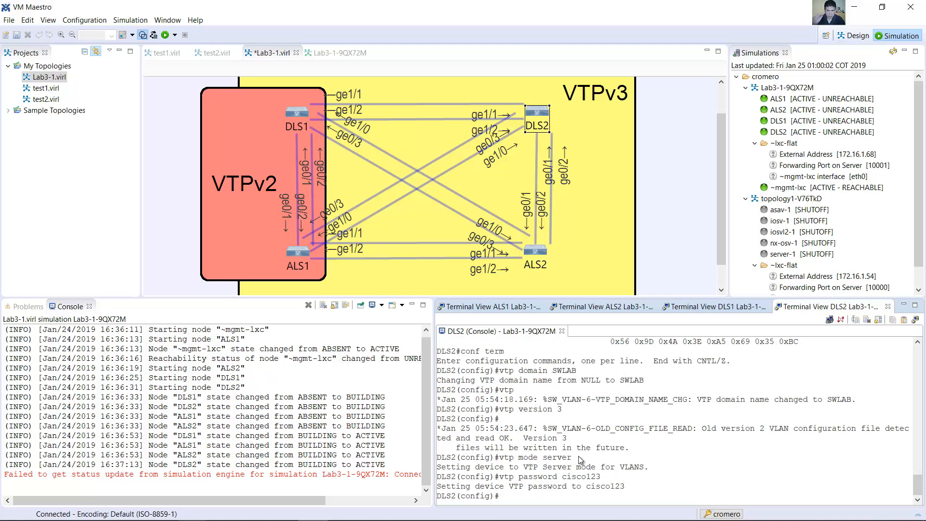
Step: Open the ALS2 console, enter global configuration mode, and set the VTP domain to SWLAB
left_click(545, 254)
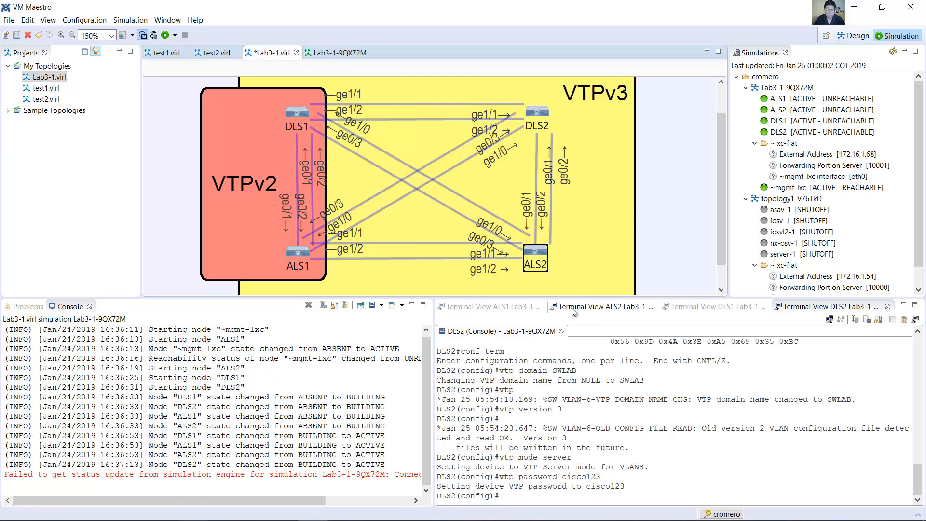
left_click(602, 307)
key("Return")
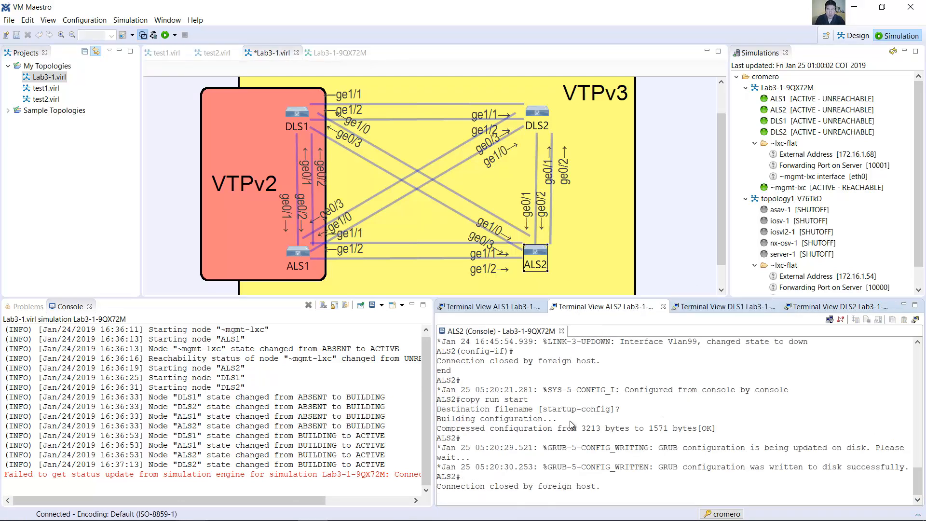
type("conf term")
key("Return")
type("vtp domain")
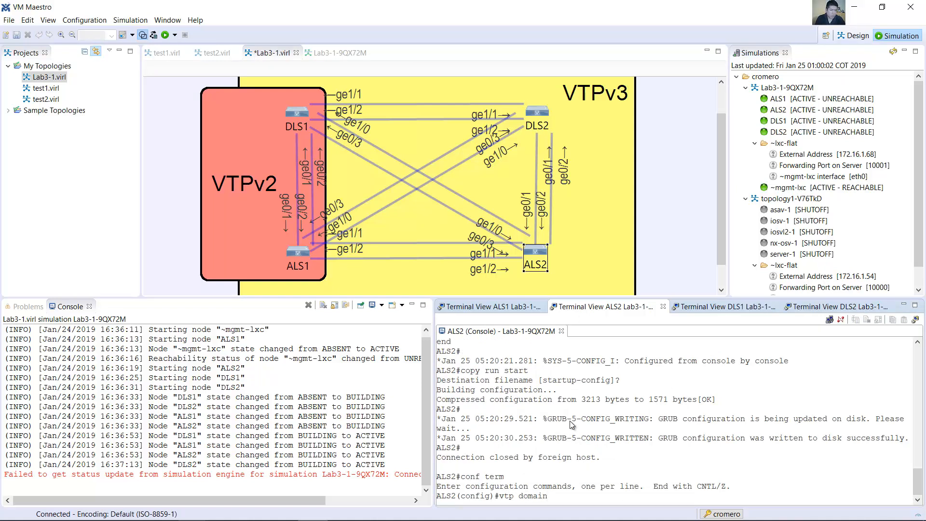
type(" SWLAB")
key("Return")
Step: Set the VTP version on ALS2 to 3 and its VTP mode to server
type("vtp version 3")
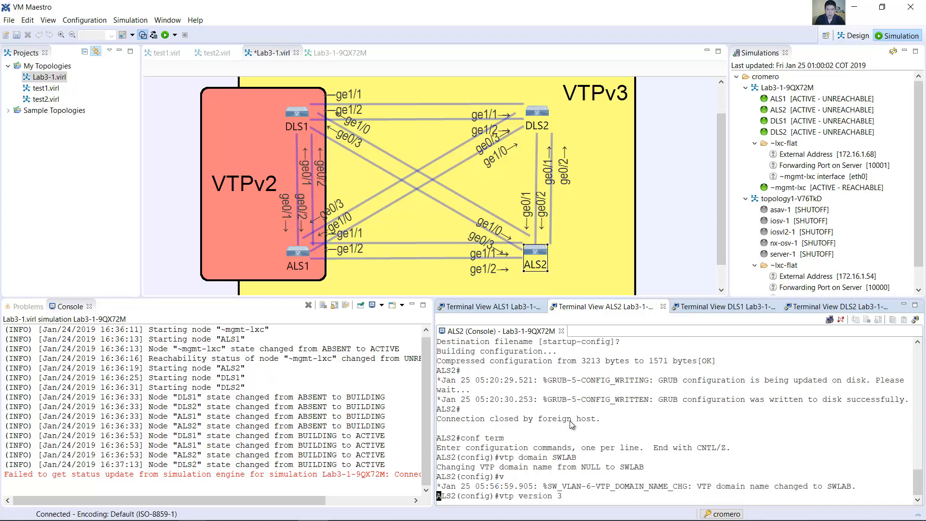
key("Return")
type("vt")
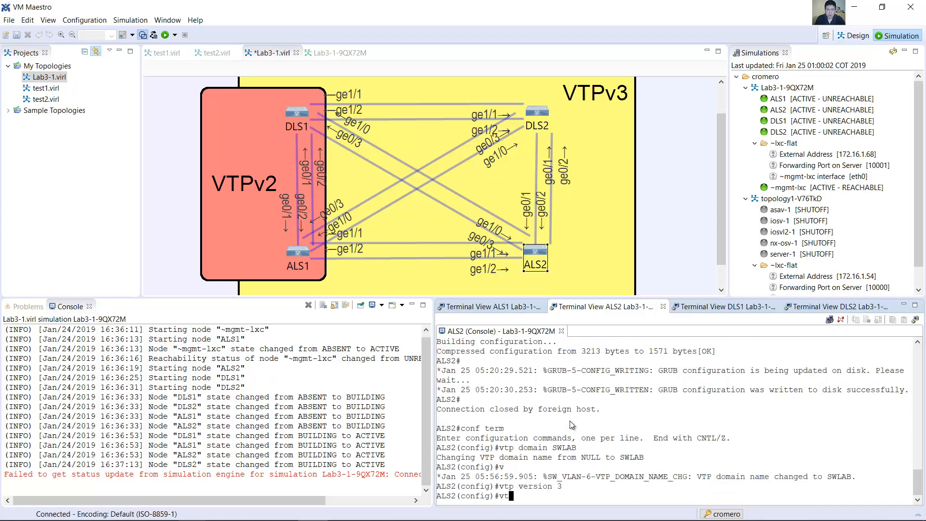
type("p mode server")
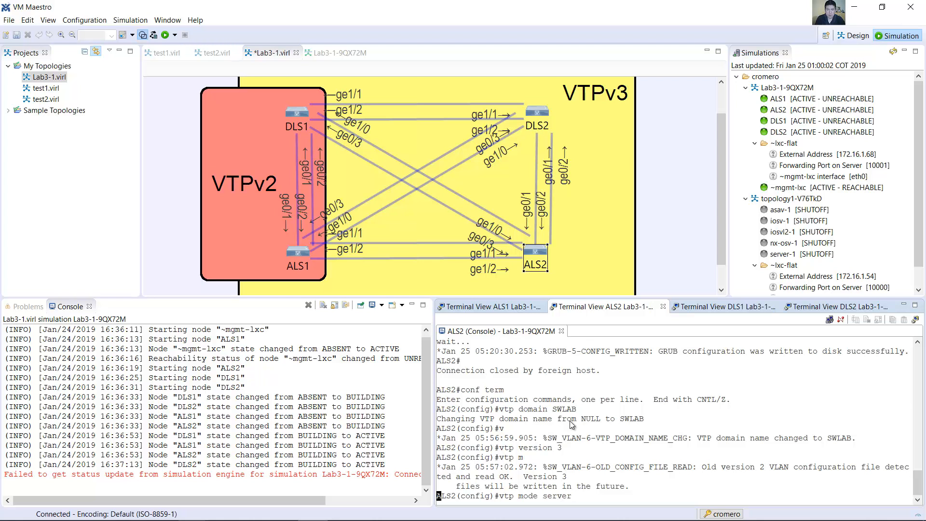
key("Return")
Step: Configure the VTP password on ALS2 with the lab password
type("vtp")
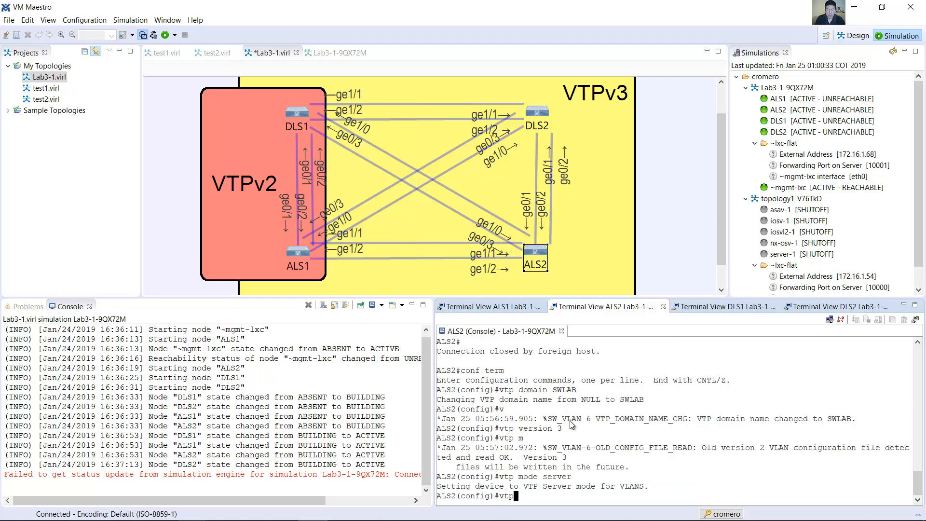
type(" password cisco123")
key("Return")
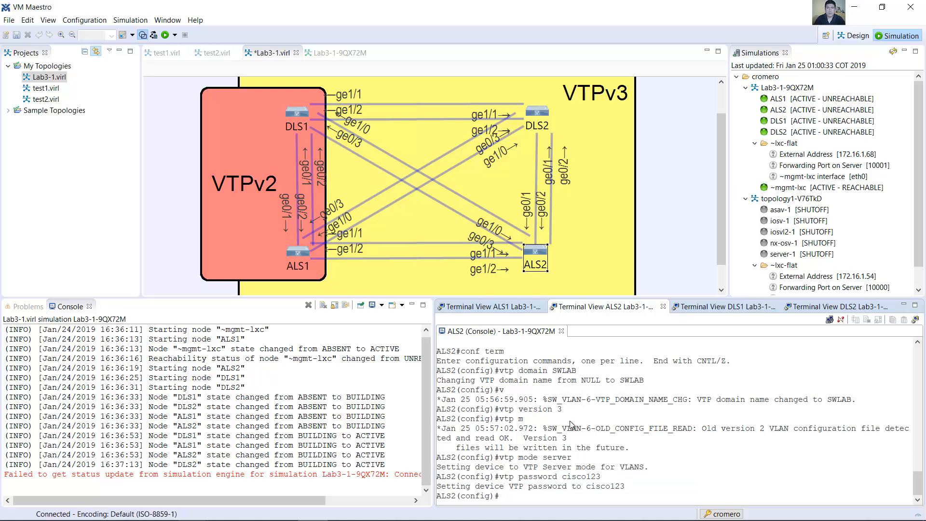
Step: Switch to the Word guide and read the Step 2 trunking commands for DLS2 and ALS2
key("alt+Tab")
left_click_drag(275, 156, 462, 155)
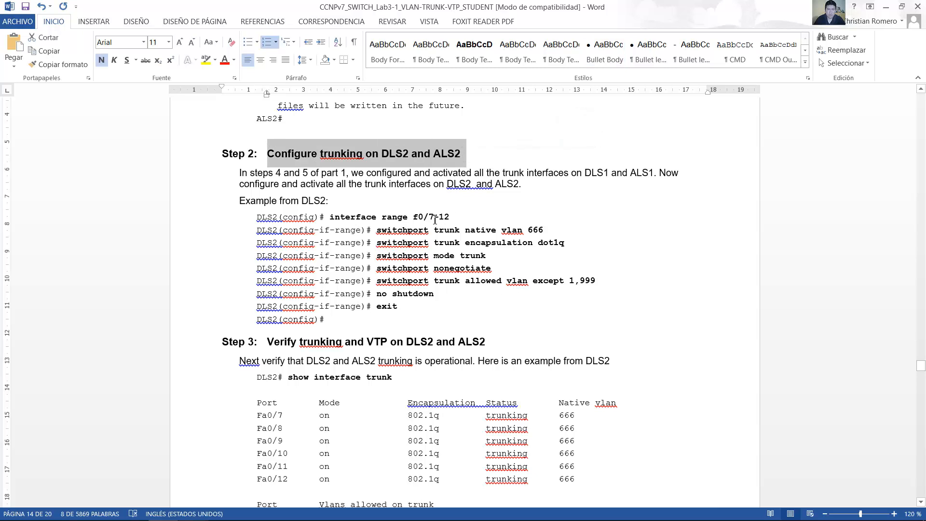
left_click_drag(330, 217, 524, 258)
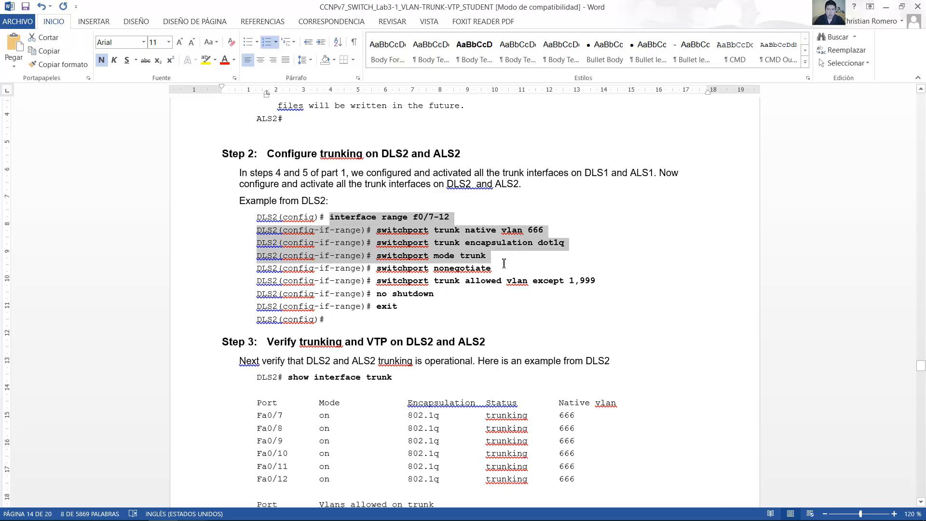
left_click_drag(492, 259, 426, 303)
scroll(444, 308, "down", 3)
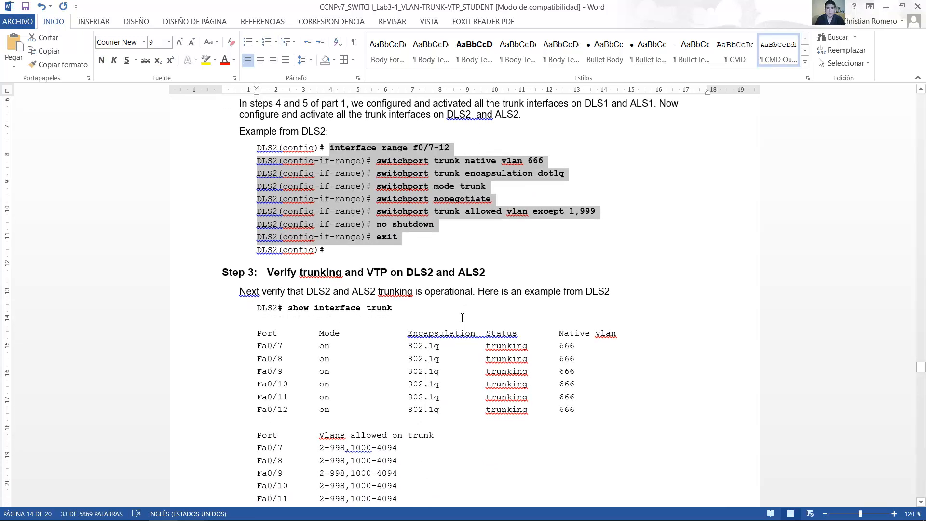
scroll(462, 316, "down", 6)
Step: Switch to VM Maestro and enter interface range configuration for g0/1-3 and g1/0-2 on the DLS2 console
key("alt+Tab")
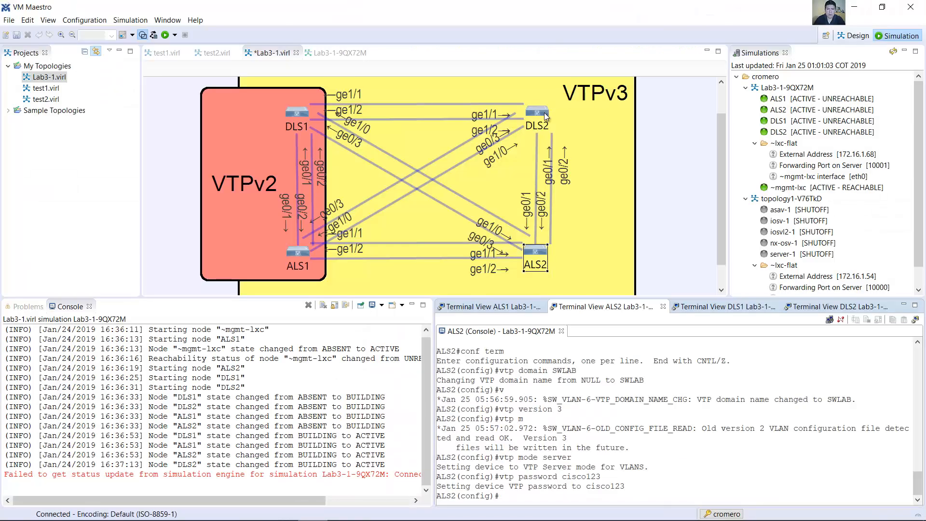
left_click(544, 115)
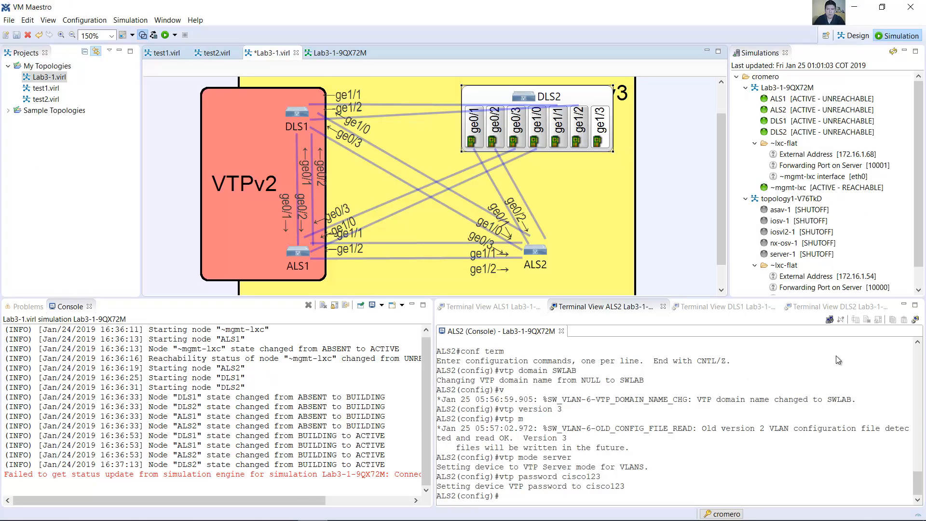
left_click(800, 311)
type("int range g0/1-3, g1/")
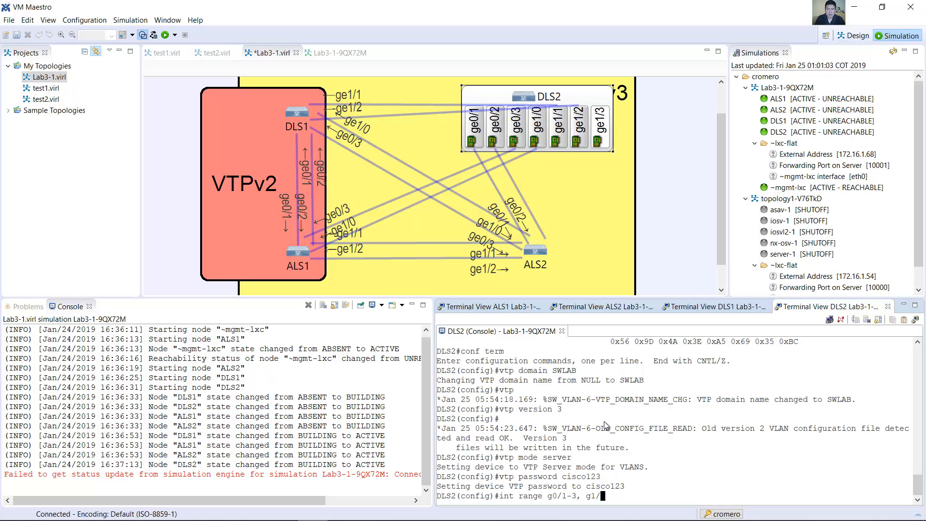
type("0-2")
key("Return")
Step: Set the trunk native VLAN to 666 on the selected DLS2 interface range
type("switchpor")
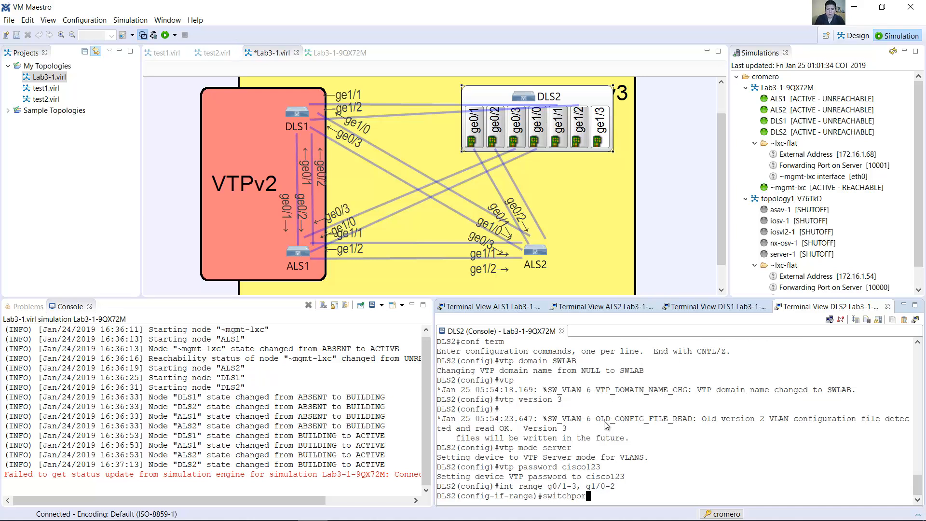
type("t trunk native vlan 666")
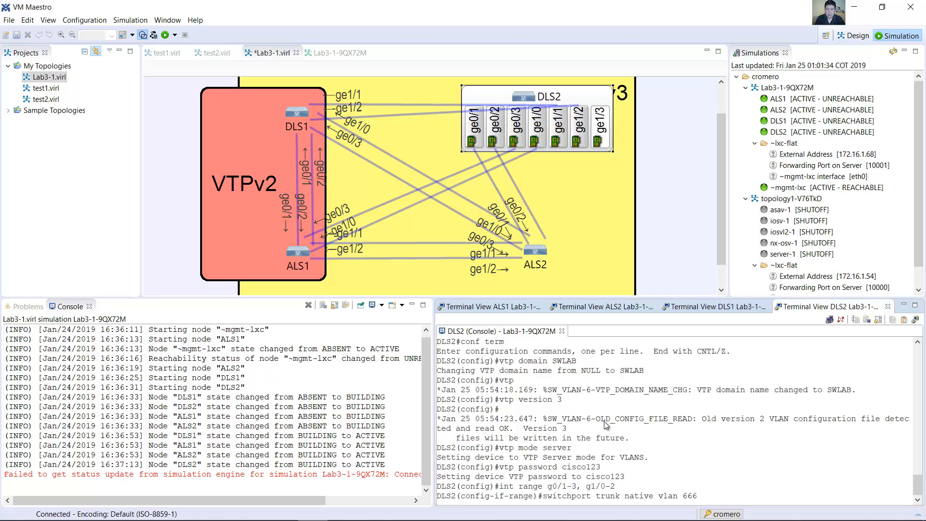
key("Return")
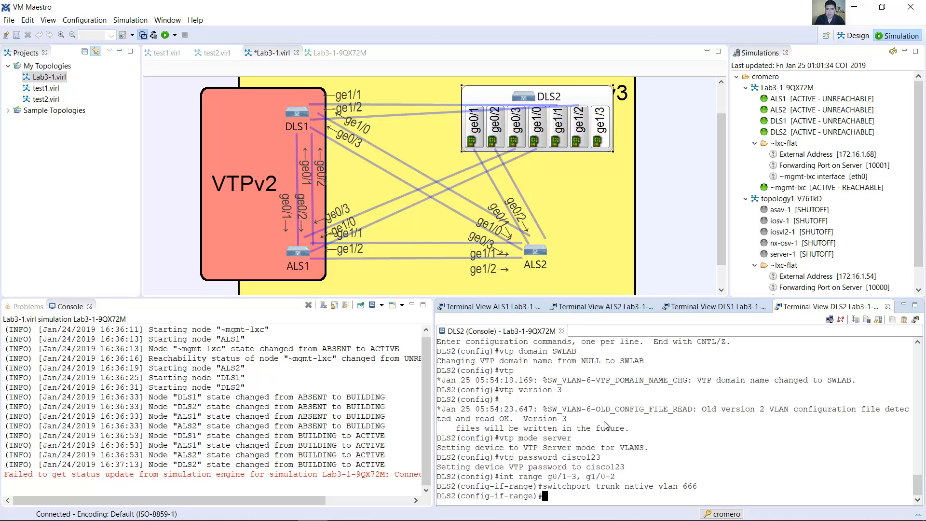
Step: Set the trunk encapsulation to dot1q on the selected DLS2 interface range
type("s")
key("Up")
key("BackSpace")
key("BackSpace")
key("BackSpace")
key("BackSpace")
key("BackSpace")
key("BackSpace")
key("BackSpace")
key("BackSpace")
key("BackSpace")
key("BackSpace")
key("BackSpace")
key("BackSpace")
key("BackSpace")
key("BackSpace")
type("cap")
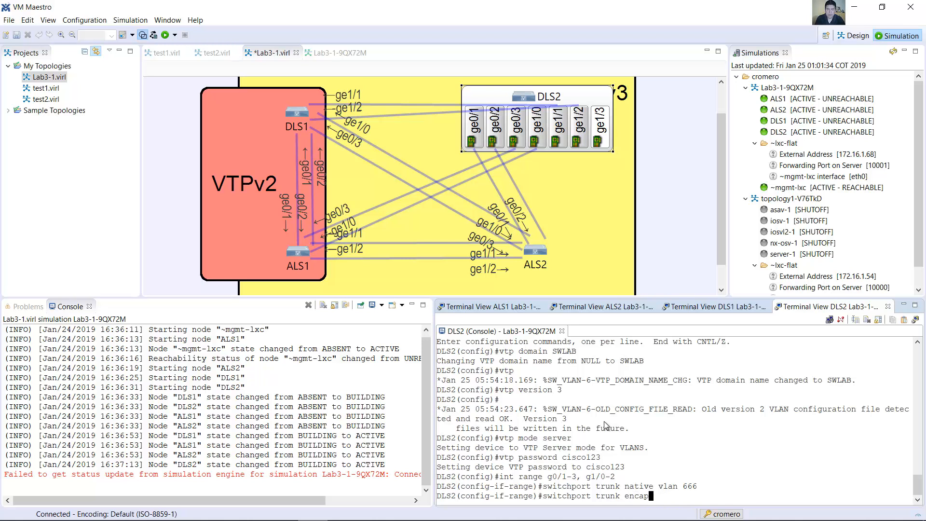
type("sulation dot1q")
key("Return")
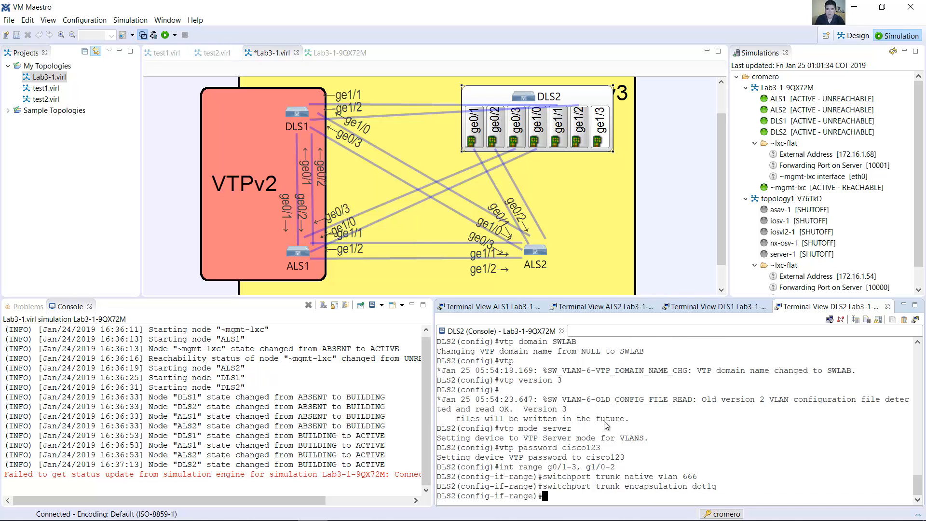
Step: Set the selected DLS2 interface range to trunk mode with switchport mode trunk
key("Up")
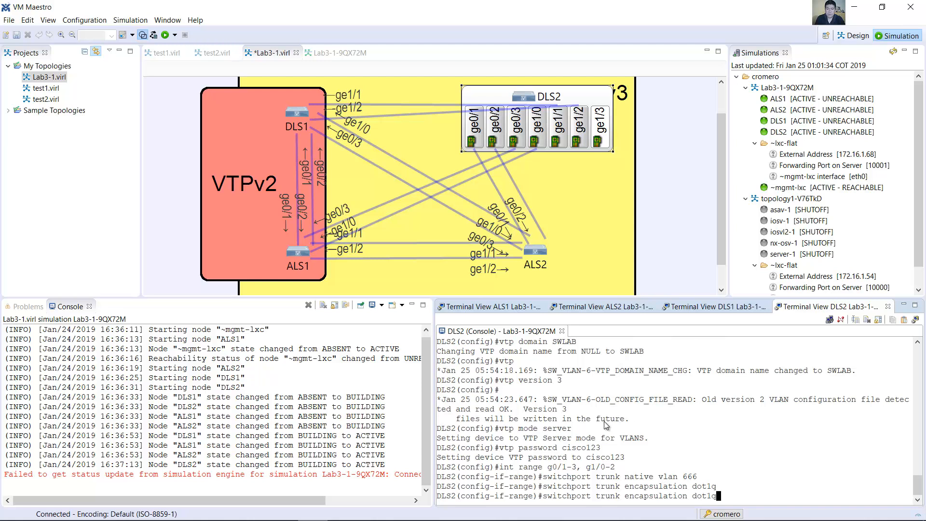
key("BackSpace")
key("BackSpace")
key("BackSpace")
key("BackSpace")
key("BackSpace")
key("BackSpace")
key("BackSpace")
key("BackSpace")
key("BackSpace")
key("BackSpace")
key("BackSpace")
key("BackSpace")
key("BackSpace")
key("BackSpace")
key("BackSpace")
key("BackSpace")
key("BackSpace")
key("BackSpace")
key("BackSpace")
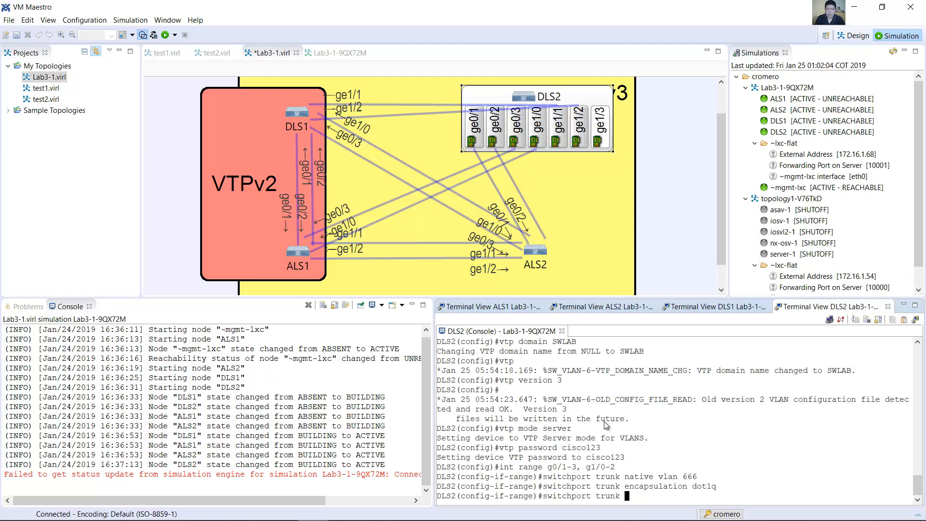
key("Left")
key("Left")
key("Left")
key("Left")
type("mode")
key("ctrl+a")
key("Return")
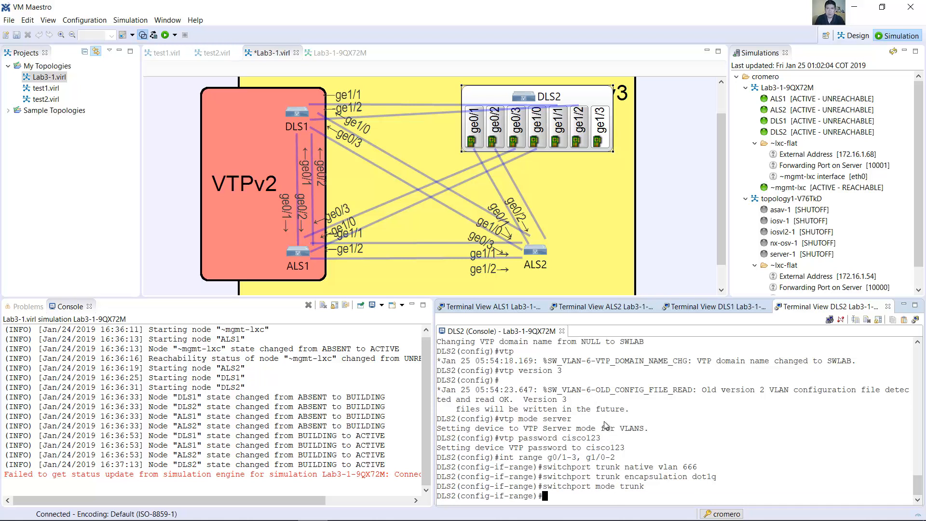
Step: Disable trunk negotiation on the selected DLS2 interface range with switchport nonegotiate
key("Up")
key("BackSpace")
key("BackSpace")
key("BackSpace")
key("BackSpace")
key("BackSpace")
key("BackSpace")
key("BackSpace")
key("BackSpace")
key("BackSpace")
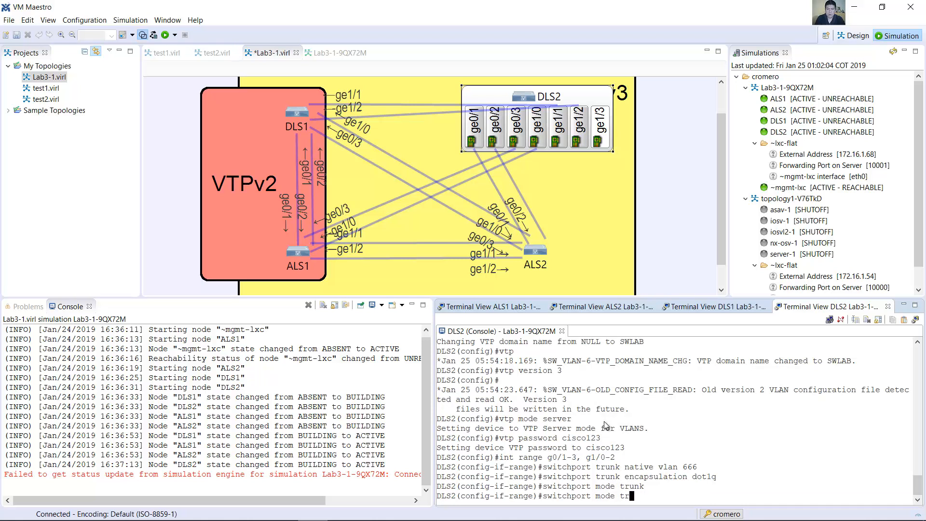
key("BackSpace")
type("nonegotiate")
key("ctrl+a")
key("Return")
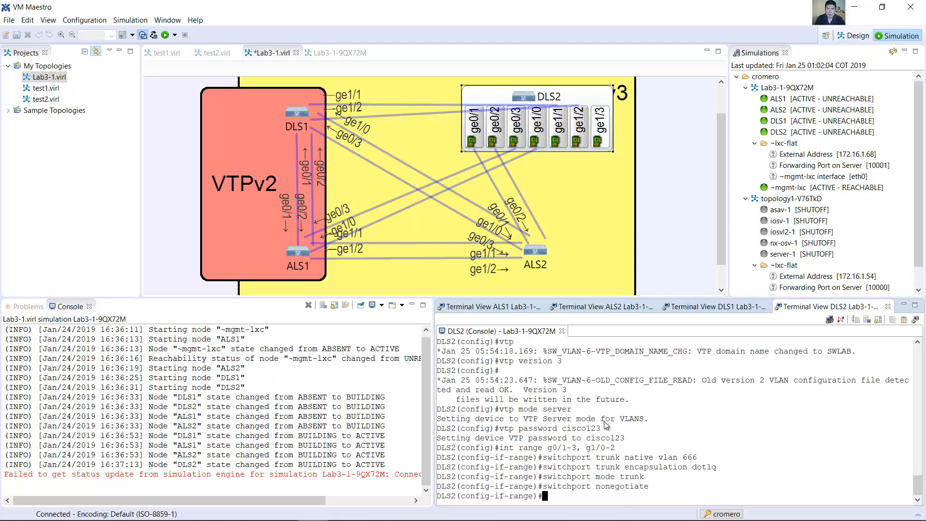
Step: Allow all VLANs except 1 and 999 on the DLS2 trunk interface range
key("Up")
key("Up")
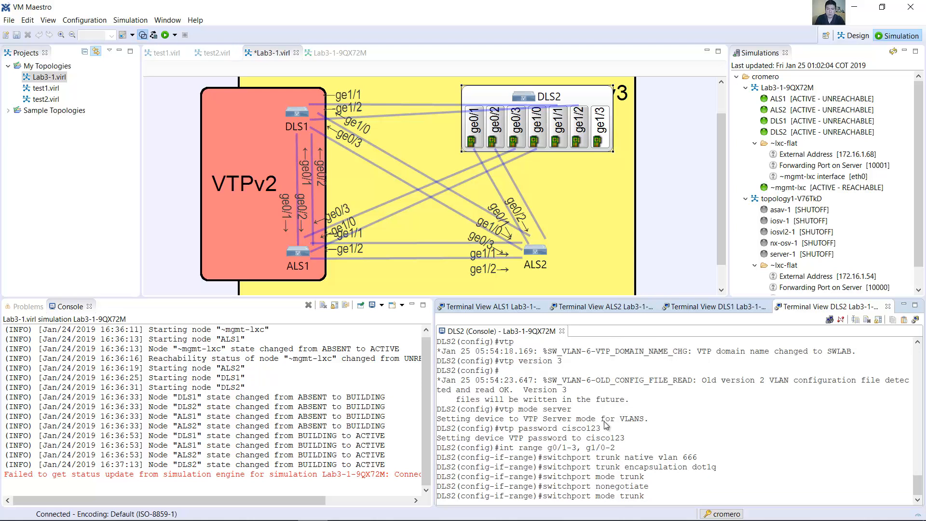
key("Up")
key("Up")
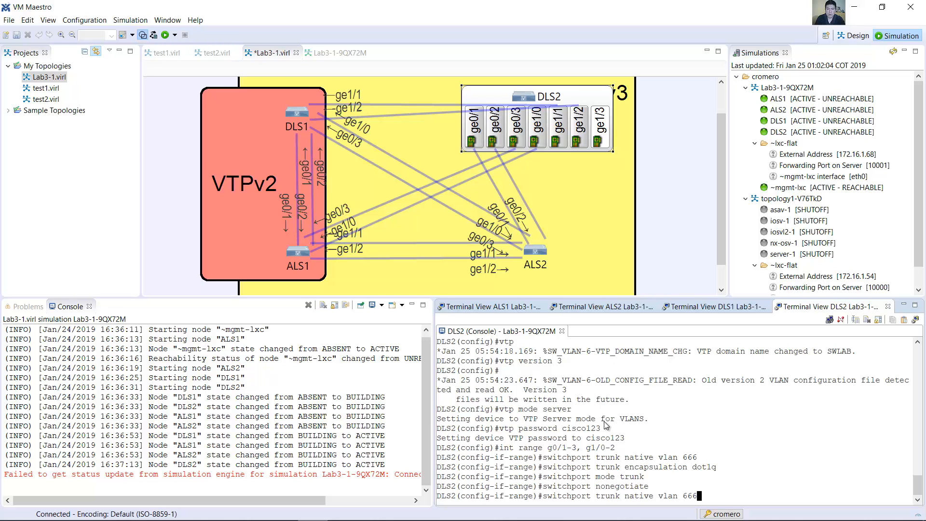
key("BackSpace")
key("BackSpace")
key("BackSpace")
key("BackSpace")
key("BackSpace")
key("BackSpace")
key("BackSpace")
key("BackSpace")
key("BackSpace")
key("BackSpace")
key("BackSpace")
key("BackSpace")
key("BackSpace")
key("BackSpace")
type("allowed vlan except 1,999")
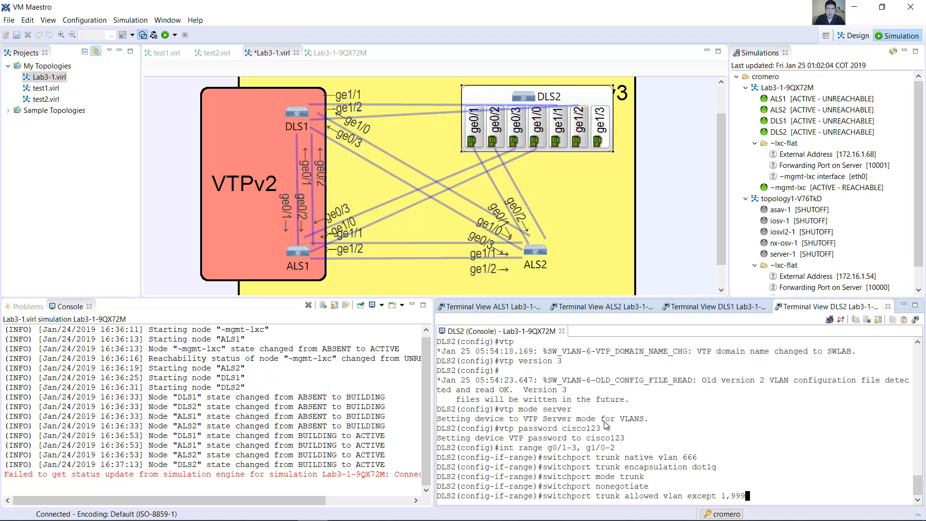
key("Return")
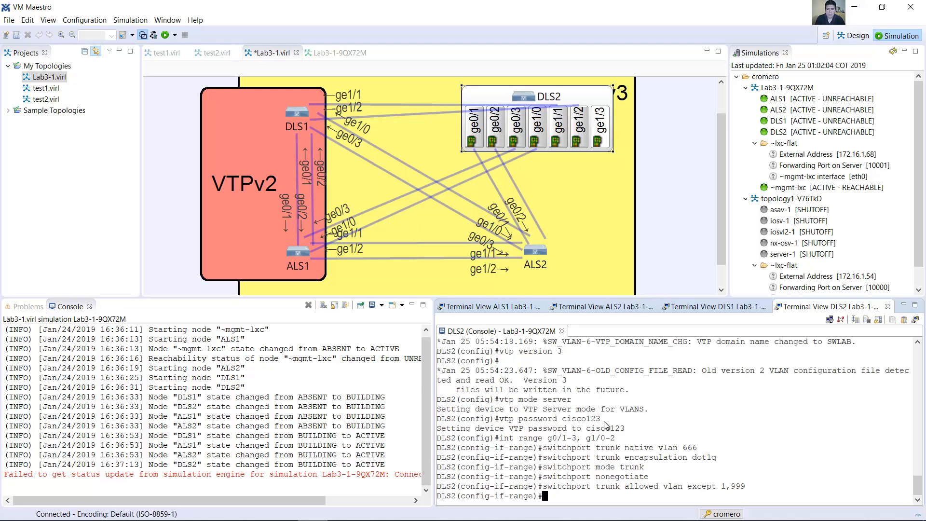
Step: Enable the DLS2 interface range with no shutdown and exit to global configuration mode
type("o shutdown")
key("Return")
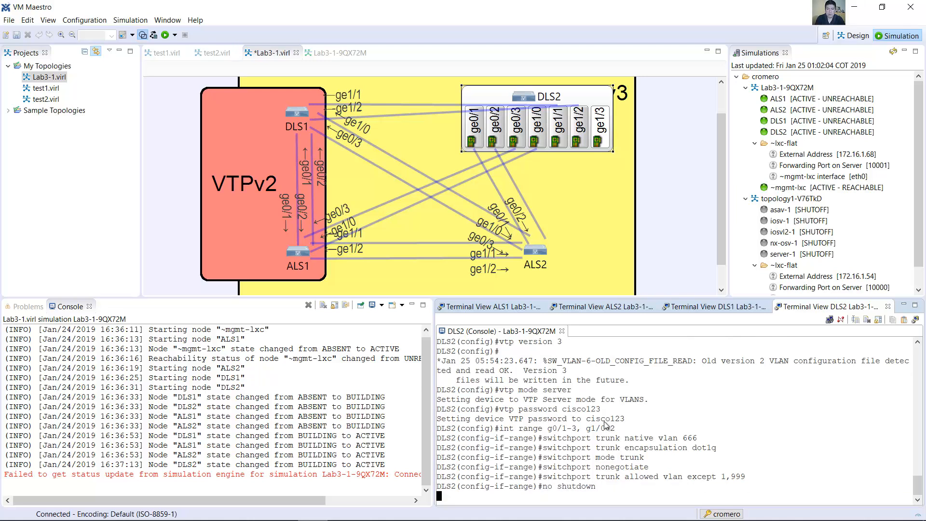
key("Return")
type("exit")
key("Return")
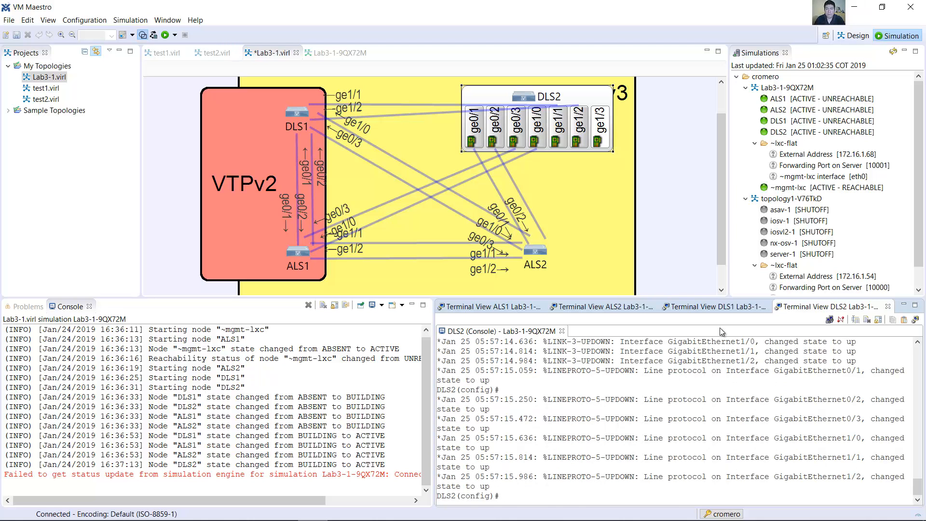
Step: Show ALS2's ports in the topology and enter interface range configuration for g0/1-3, g1/0-2 on the ALS2 console
left_click(568, 103)
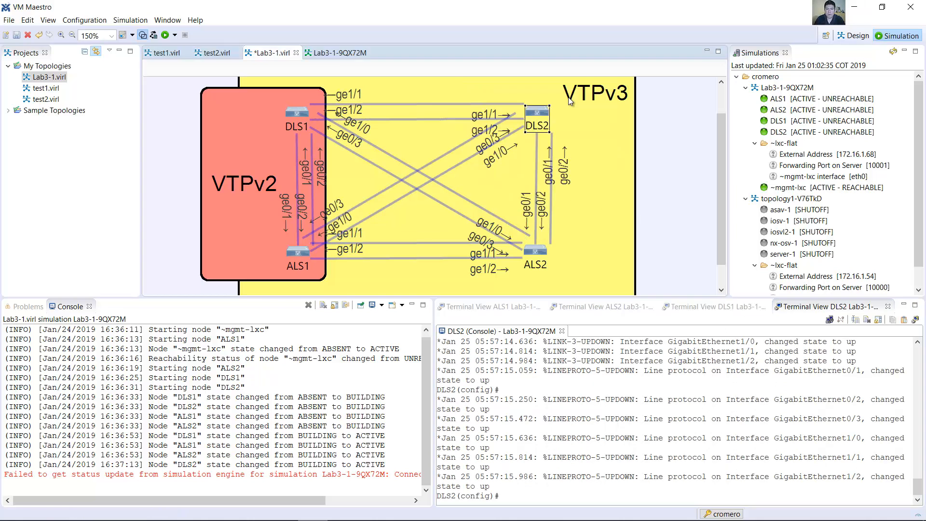
left_click(541, 252)
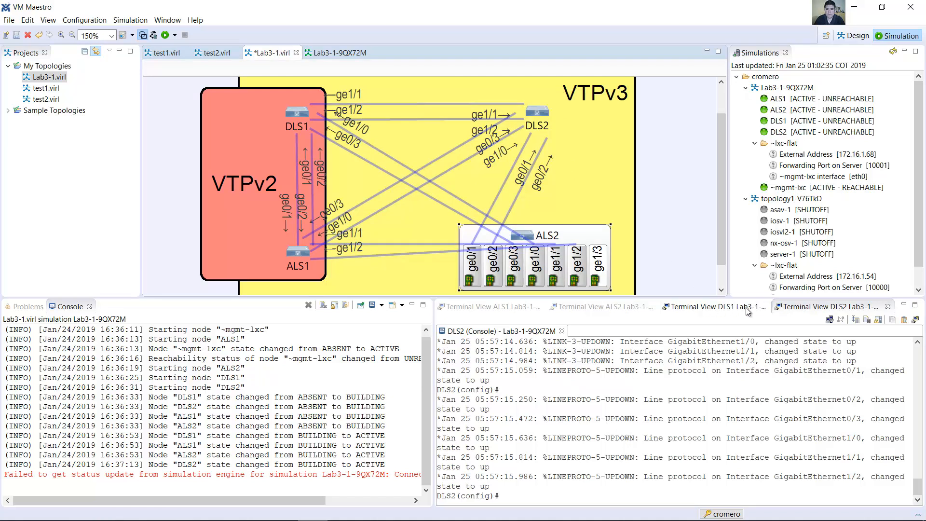
left_click(597, 311)
type("int range ")
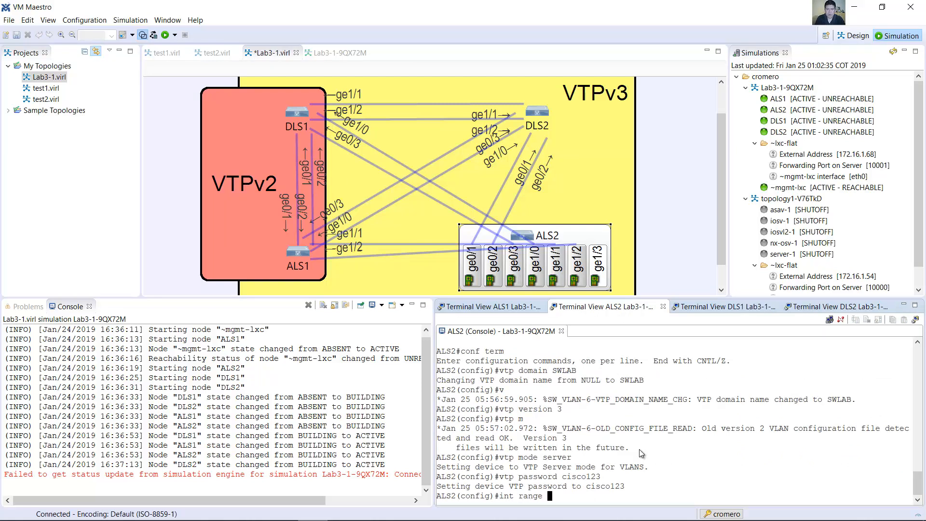
type("g0/1-3, g1/0-2")
key("Return")
Step: Set the trunk native VLAN to 666 on the selected ALS2 interface range
type("switchp")
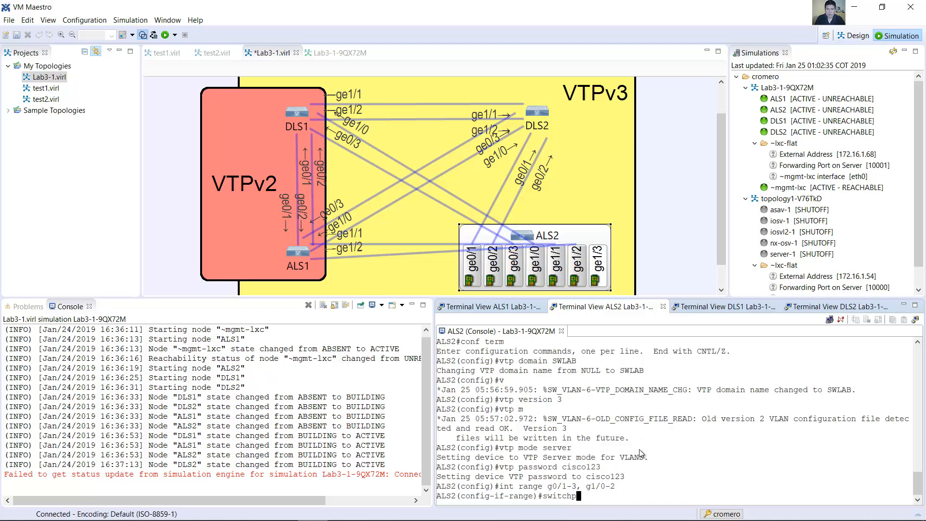
type("ort trunk native vlan ")
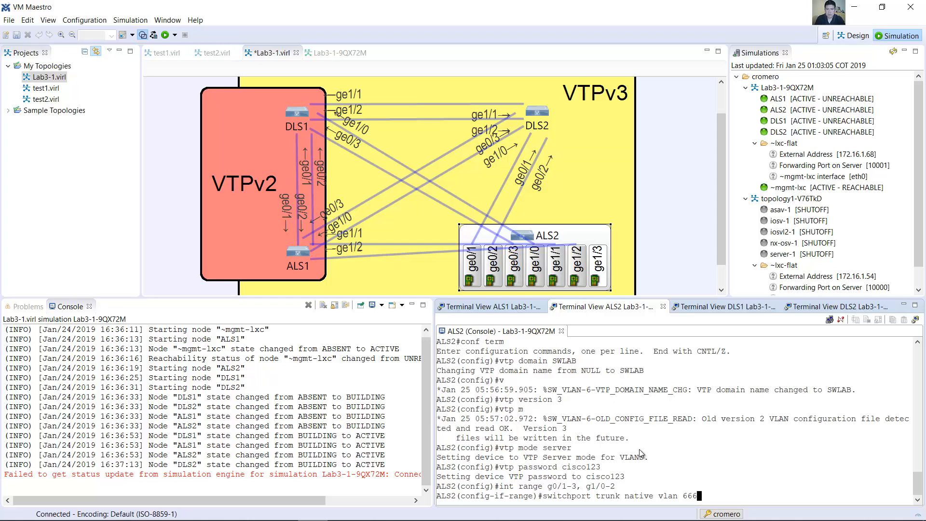
type("666")
key("Return")
Step: Set the trunk encapsulation to dot1q on the selected ALS2 interface range
key("Up")
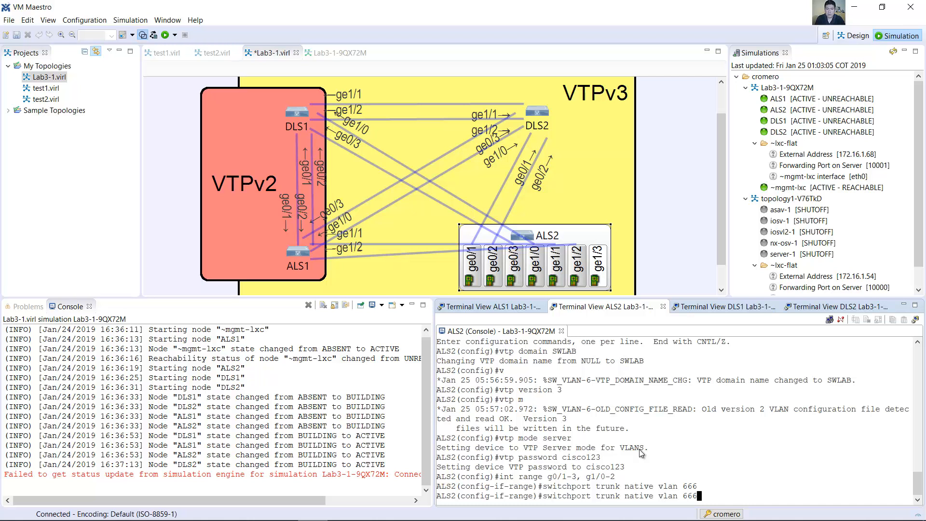
key("BackSpace")
key("BackSpace")
key("BackSpace")
key("BackSpace")
key("BackSpace")
key("BackSpace")
key("BackSpace")
key("BackSpace")
key("BackSpace")
key("BackSpace")
key("BackSpace")
key("BackSpace")
type("encapsulation dot1q")
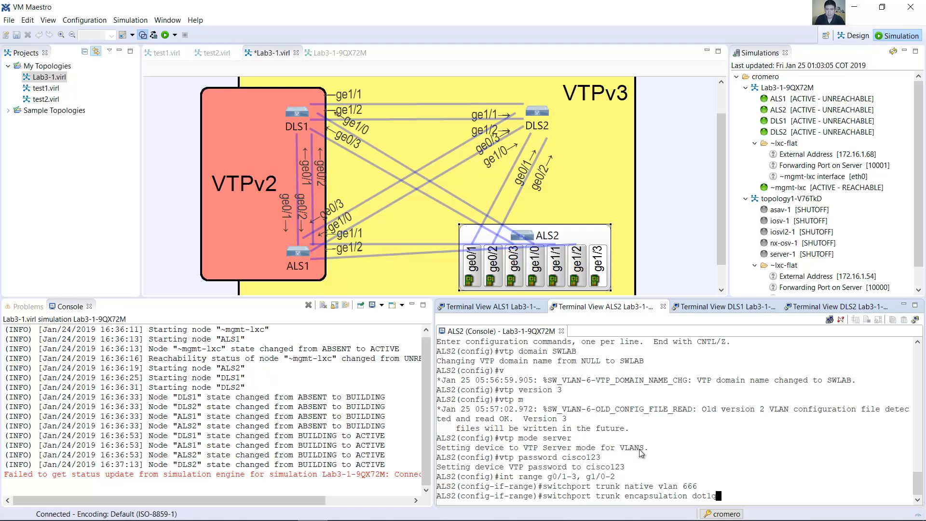
key("Return")
Step: Set the selected ALS2 interface range to trunk mode with switchport mode trunk
key("Up")
key("Left")
key("Right")
key("BackSpace")
key("BackSpace")
key("BackSpace")
key("BackSpace")
key("BackSpace")
key("BackSpace")
key("BackSpace")
key("BackSpace")
key("BackSpace")
key("BackSpace")
key("BackSpace")
key("BackSpace")
key("BackSpace")
key("BackSpace")
key("BackSpace")
key("BackSpace")
key("BackSpace")
key("BackSpace")
key("BackSpace")
key("BackSpace")
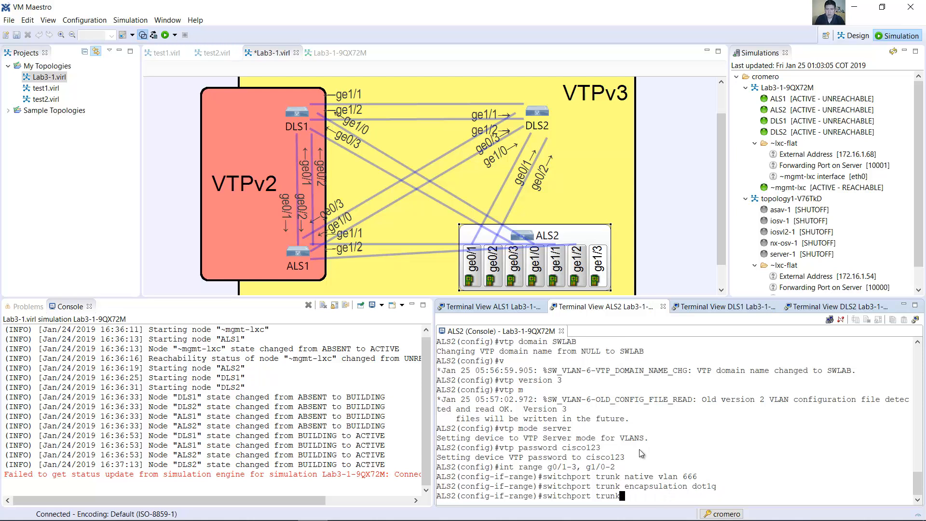
key("Left")
key("Left")
key("Left")
key("Left")
key("Left")
type("mode")
key("ctrl+a")
key("Return")
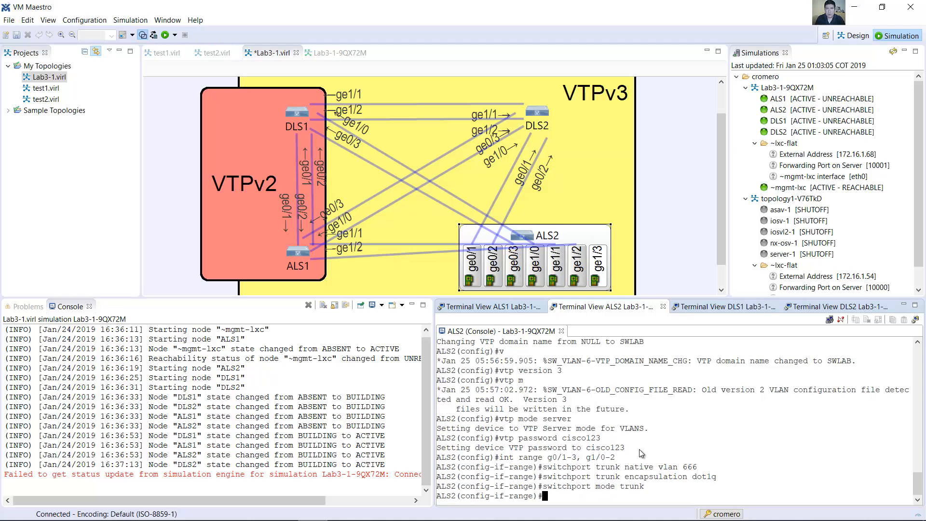
Step: Disable trunk negotiation on the selected ALS2 interface range with switchport nonegotiate
key("Up")
key("BackSpace")
key("BackSpace")
key("BackSpace")
key("BackSpace")
key("BackSpace")
key("BackSpace")
key("BackSpace")
key("BackSpace")
key("BackSpace")
key("BackSpace")
type("nonegotiate")
key("ctrl+a")
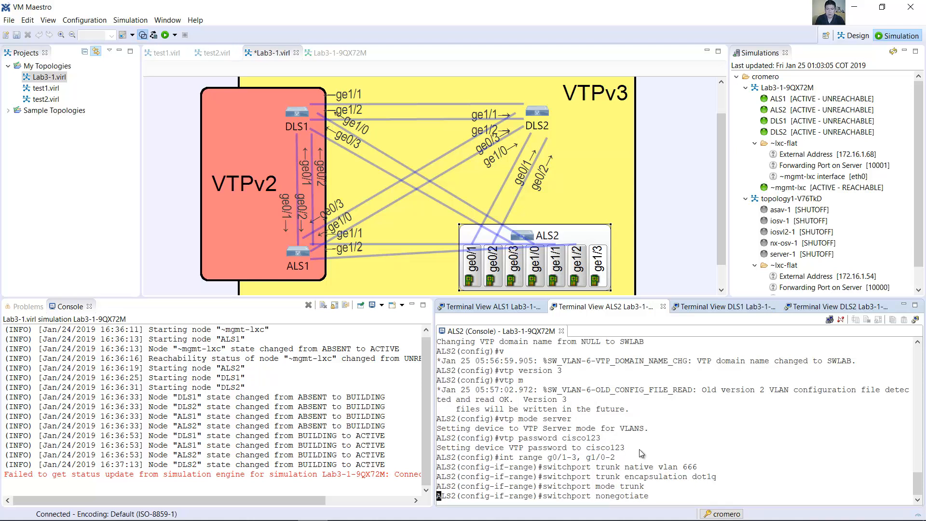
key("Return")
Step: Allow all VLANs except 1 and 999 on the ALS2 trunk interface range
key("Up")
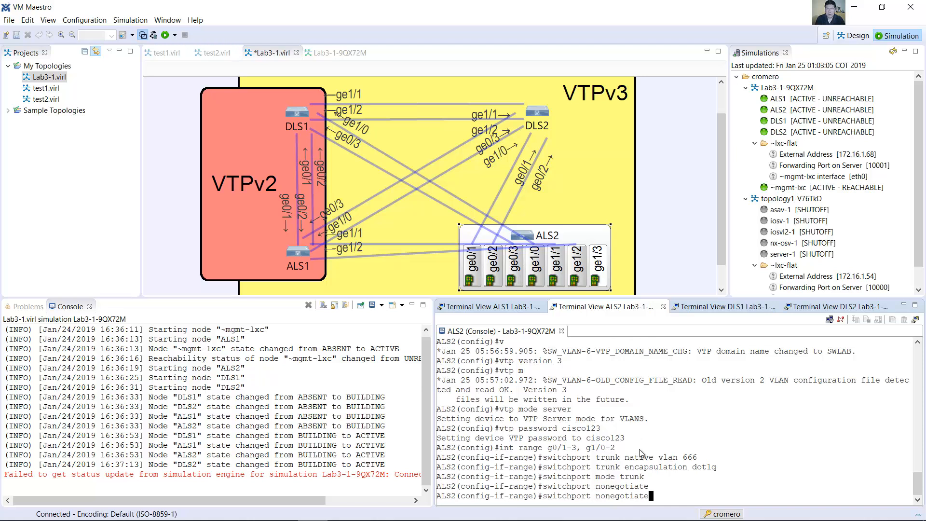
key("Up")
key("Up")
key("BackSpace")
key("BackSpace")
key("BackSpace")
key("BackSpace")
key("BackSpace")
key("BackSpace")
key("BackSpace")
key("BackSpace")
key("BackSpace")
key("BackSpace")
key("BackSpace")
key("BackSpace")
key("BackSpace")
key("BackSpace")
key("BackSpace")
key("BackSpace")
key("BackSpace")
type("allowed vlan except")
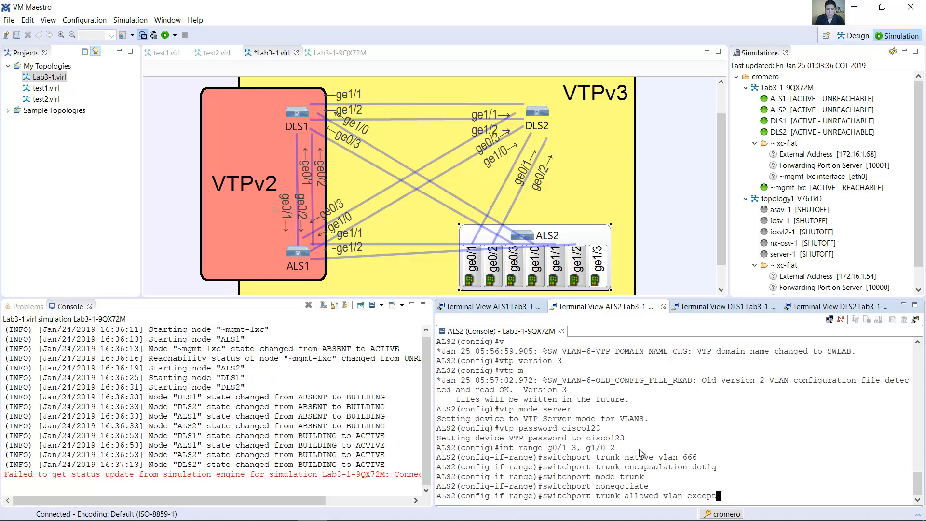
key("Left")
key("Left")
key("Return")
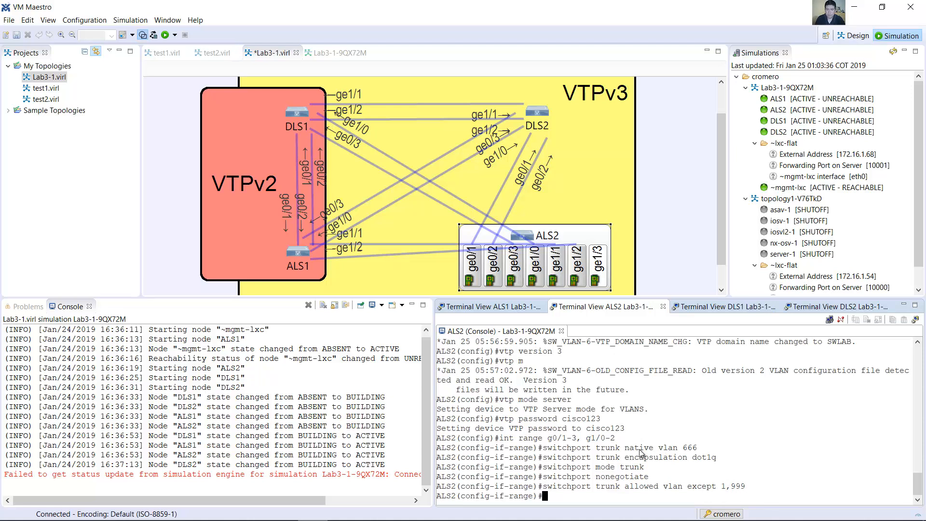
Step: Enable the ALS2 interface range with no shutdown and exit to global configuration mode
type("no shutdown")
key("Return")
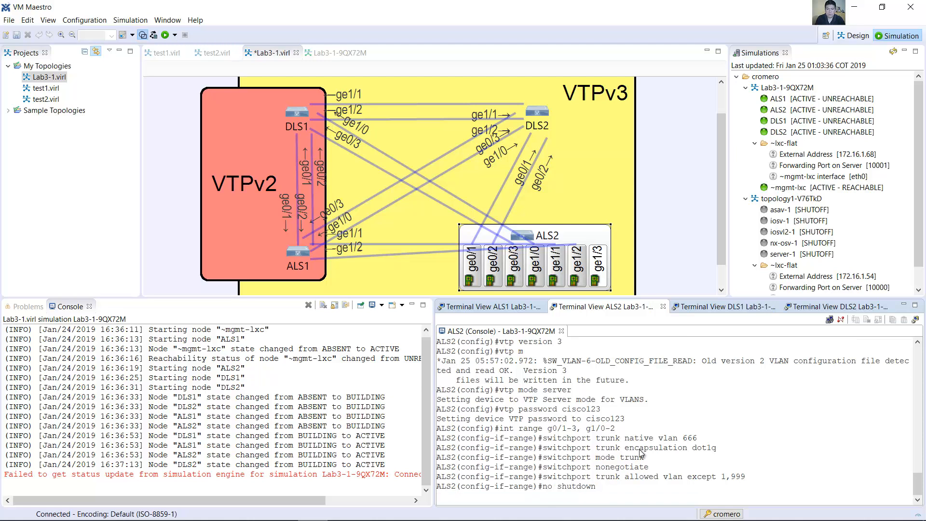
type("exit")
key("Return")
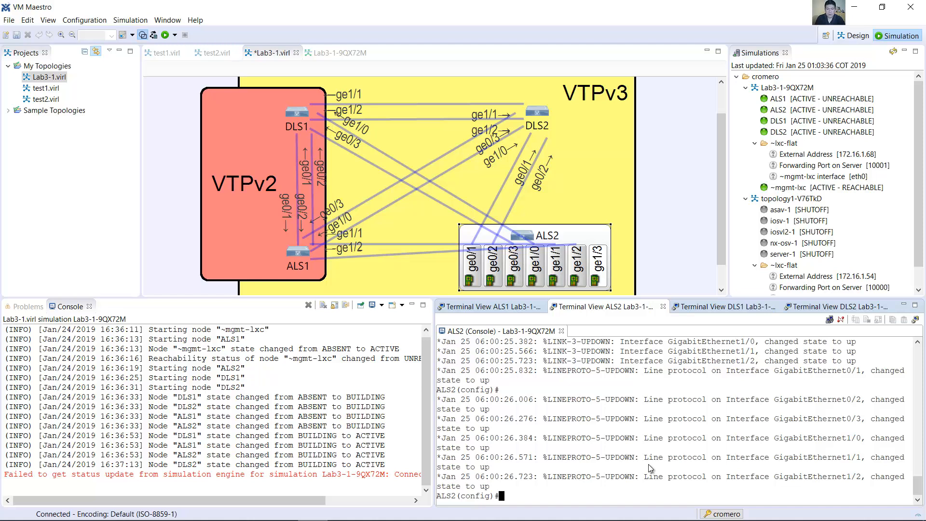
Step: Leave configuration mode on ALS2 and run show interfaces trunk
type("end")
key("Return")
type("show interfaces tru")
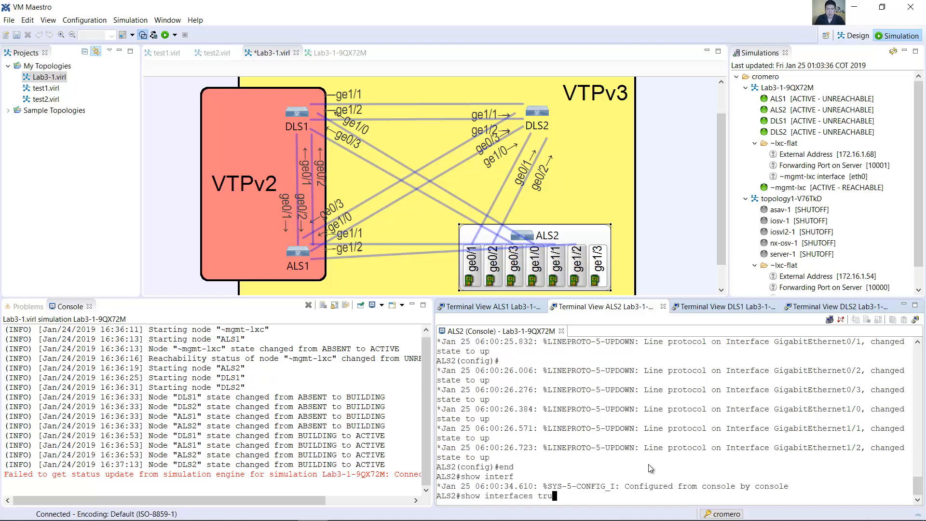
type("bnk")
key("Return")
key("Up")
key("Left")
key("Left")
key("BackSpace")
key("Return")
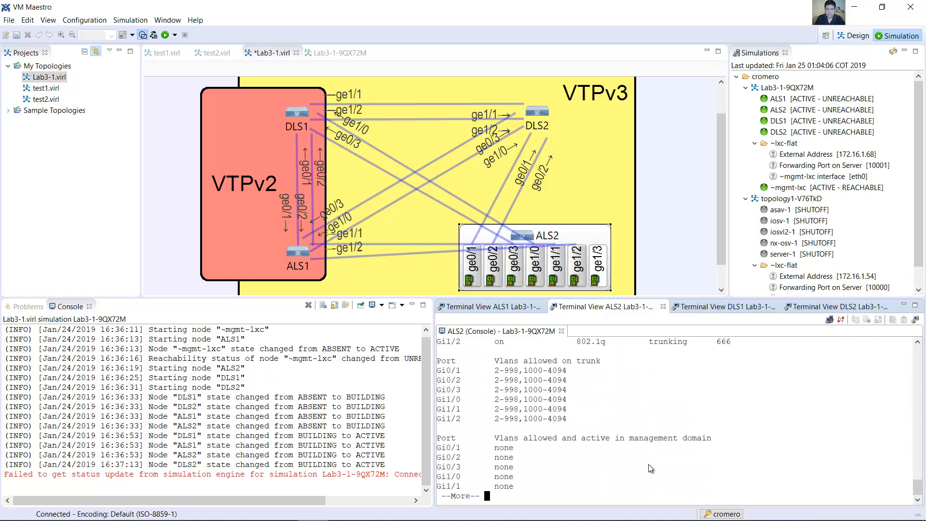
Step: Examine the native VLAN, trunking status, encapsulation and allowed VLANs in the ALS2 trunk output
scroll(649, 463, "up", 2)
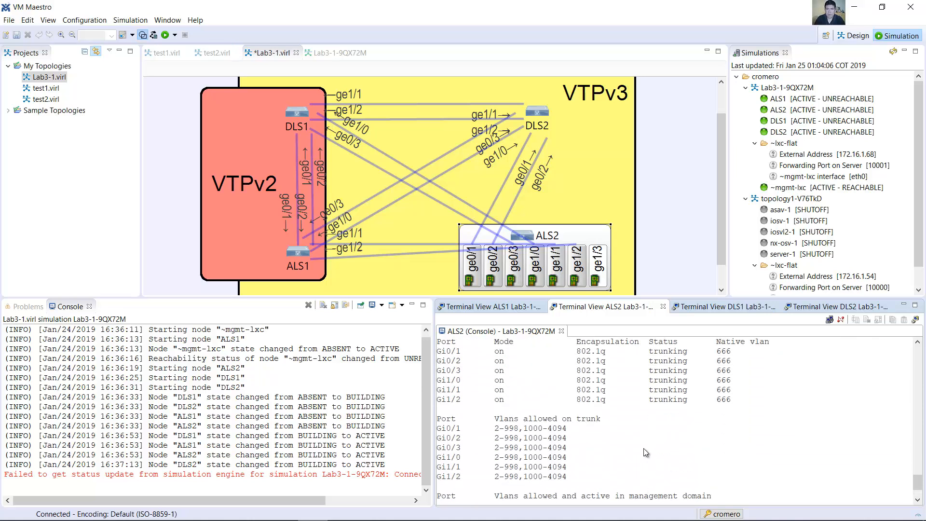
scroll(643, 448, "up", 1)
left_click_drag(717, 361, 736, 361)
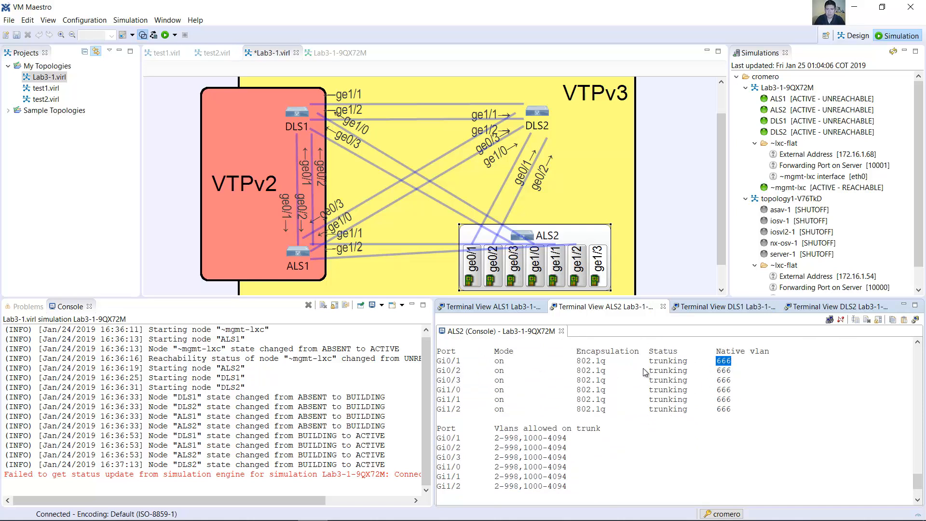
double_click(678, 362)
left_click_drag(611, 362, 568, 365)
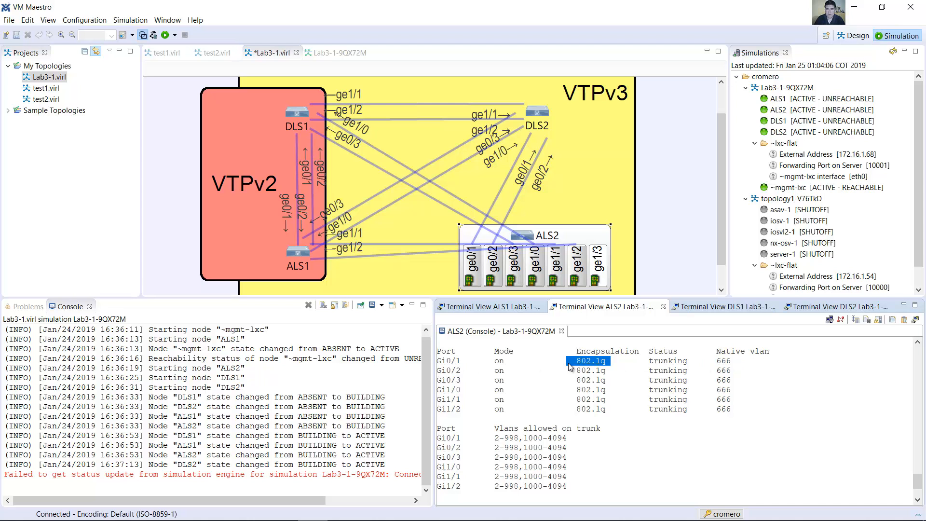
scroll(604, 401, "down", 2)
key("Return")
key("space")
scroll(580, 453, "up", 4)
left_click_drag(494, 381, 599, 389)
left_click_drag(494, 389, 552, 394)
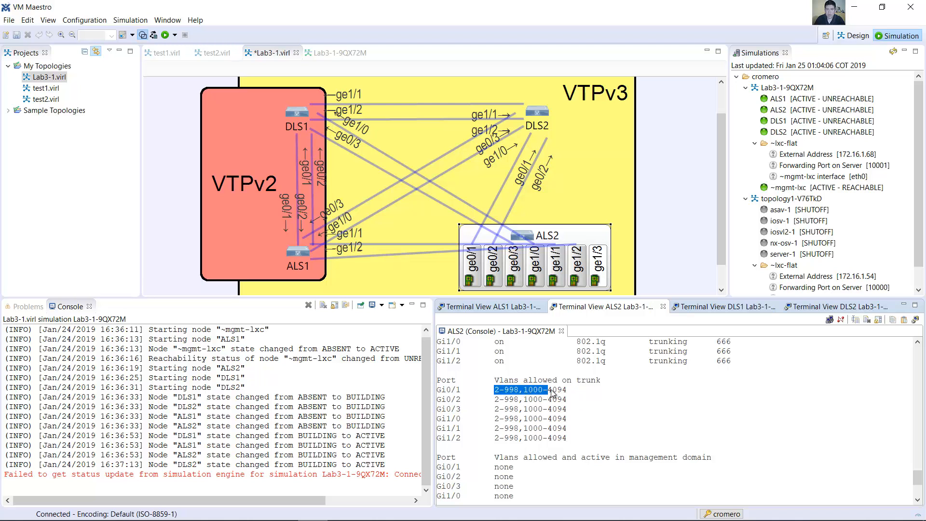
left_click(579, 400)
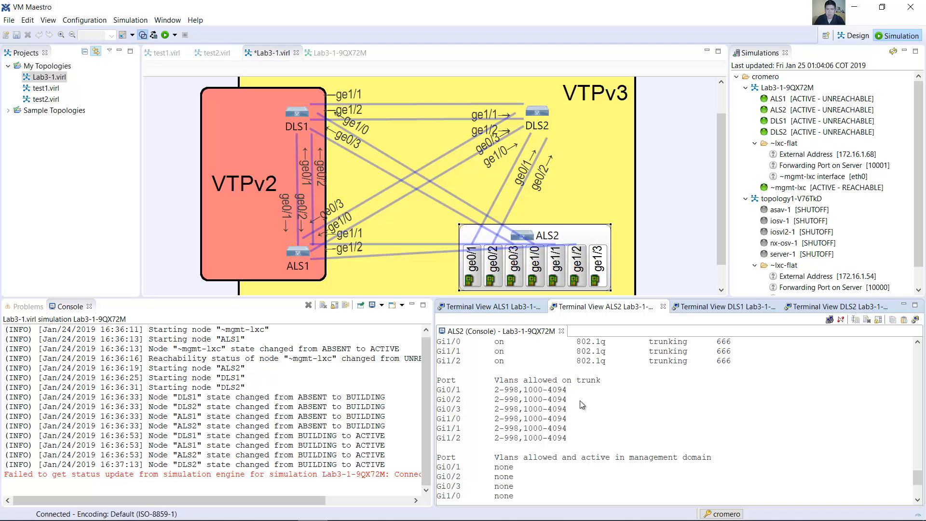
Step: Display the VTP status on ALS2 with show vtp status
scroll(608, 449, "down", 5)
type("show vtp st")
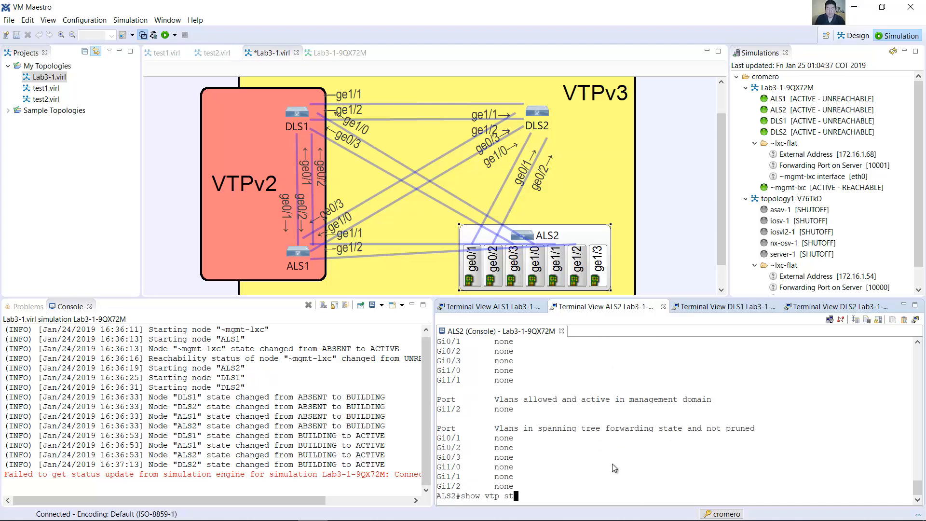
type("atus")
key("Return")
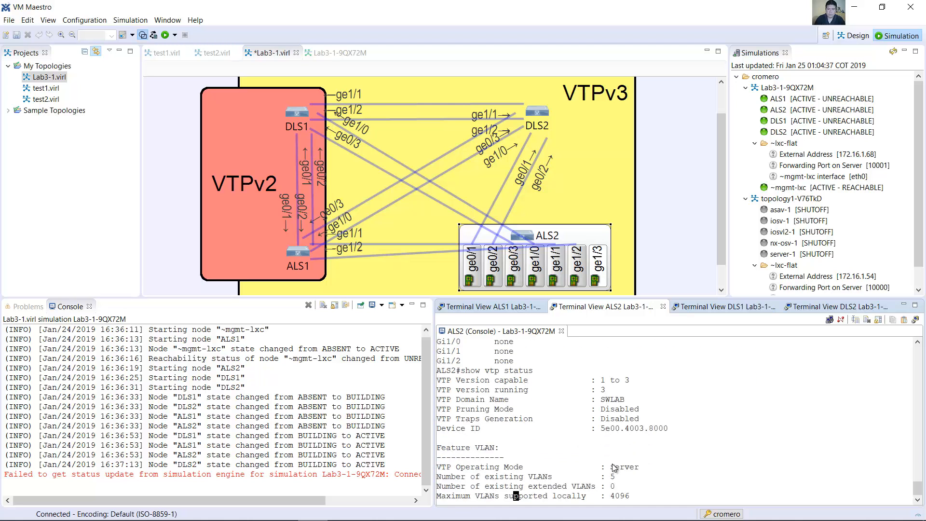
Step: Examine the VTP version, domain name, operating mode and configuration revision in the ALS2 VTP status output
key("space")
scroll(632, 429, "up", 3)
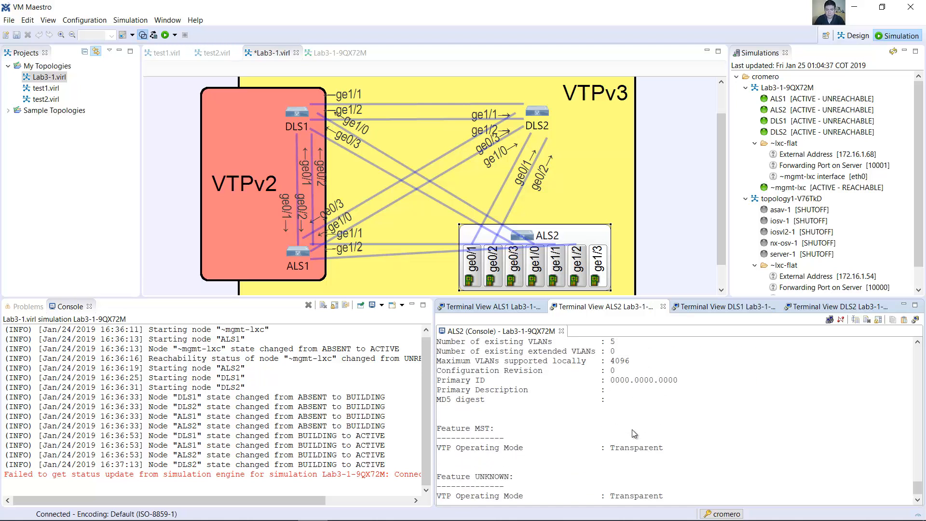
scroll(633, 432, "up", 2)
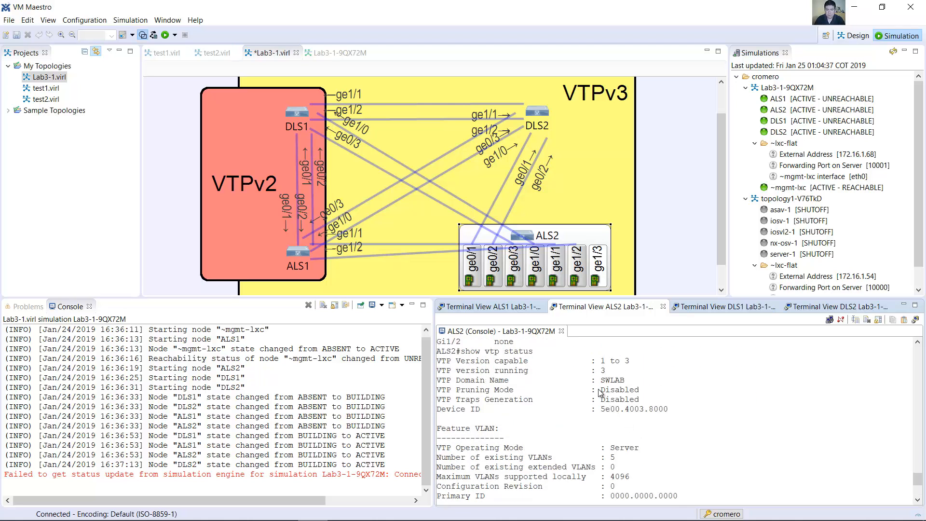
mouse_move(591, 371)
left_mouse_down()
mouse_move(648, 372)
mouse_move(597, 386)
left_mouse_up()
scroll(600, 390, "down", 1)
left_click_drag(640, 418, 585, 420)
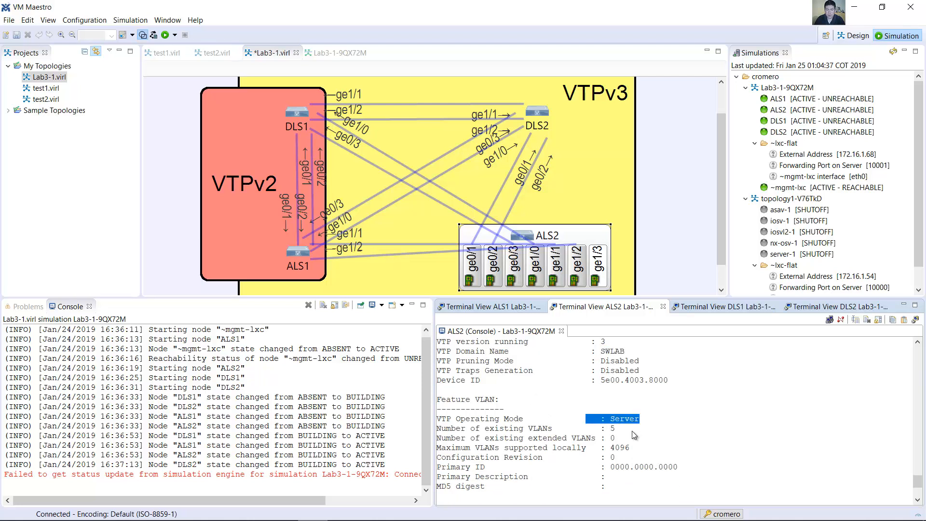
scroll(631, 430, "down", 4)
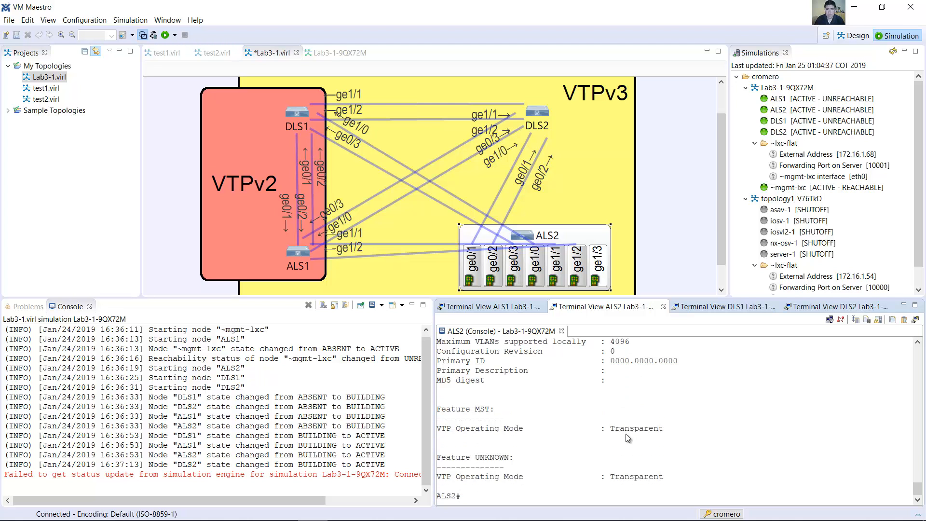
scroll(627, 382, "up", 1)
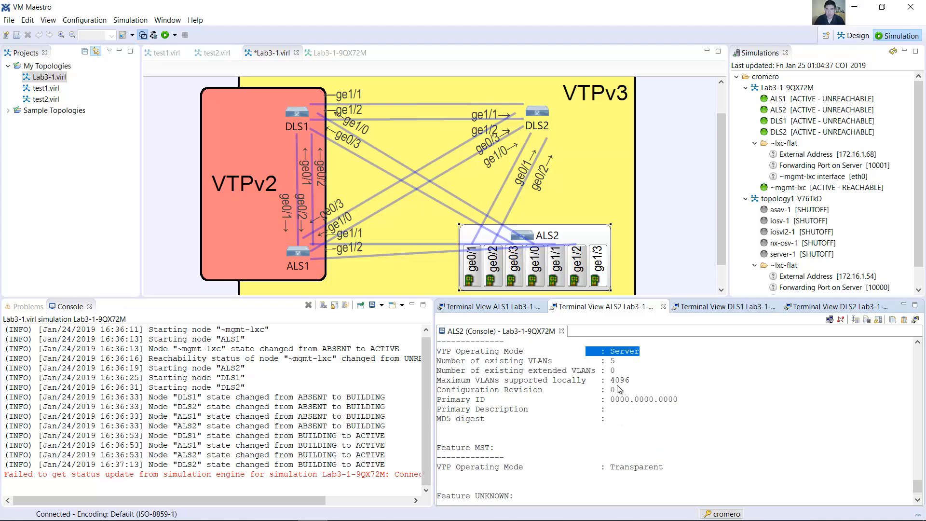
left_click_drag(615, 389, 438, 392)
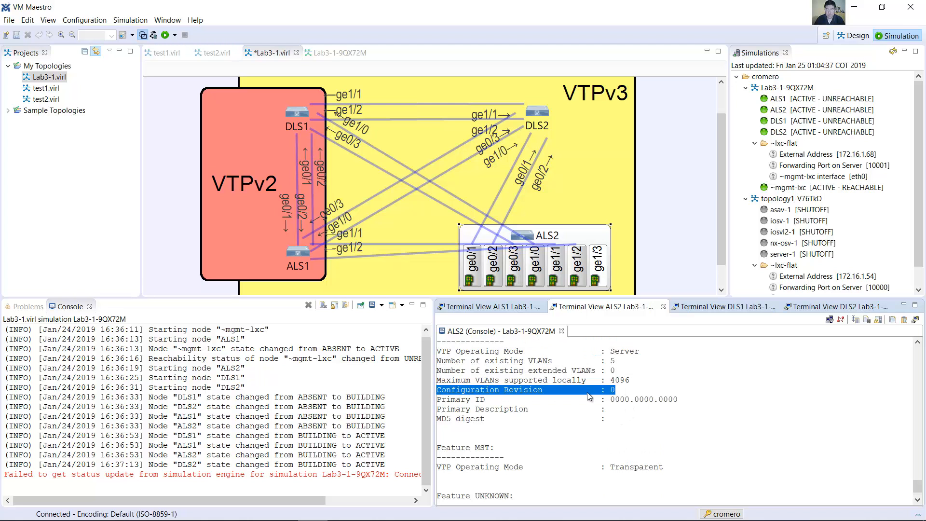
scroll(595, 425, "down", 1)
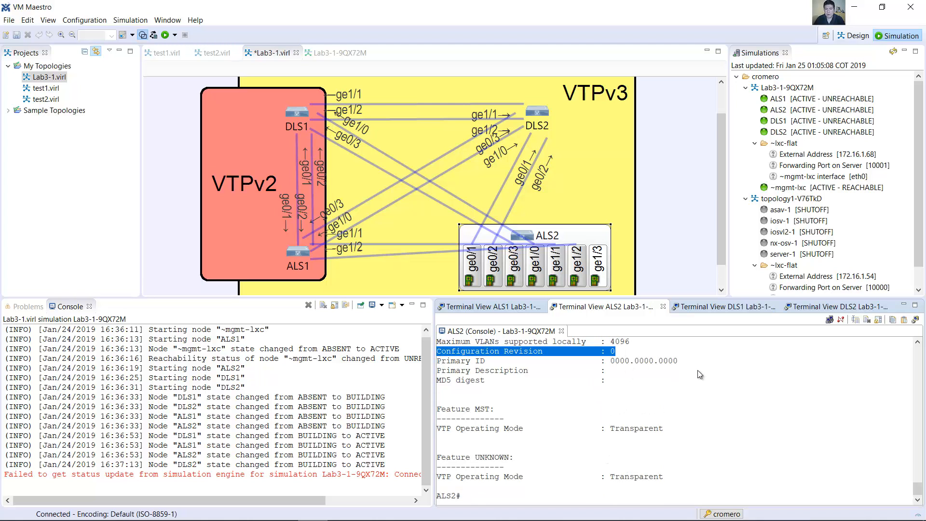
Step: Switch to the DLS2 console, leave configuration mode and run show interfaces trunk
left_click(561, 235)
left_click(544, 117)
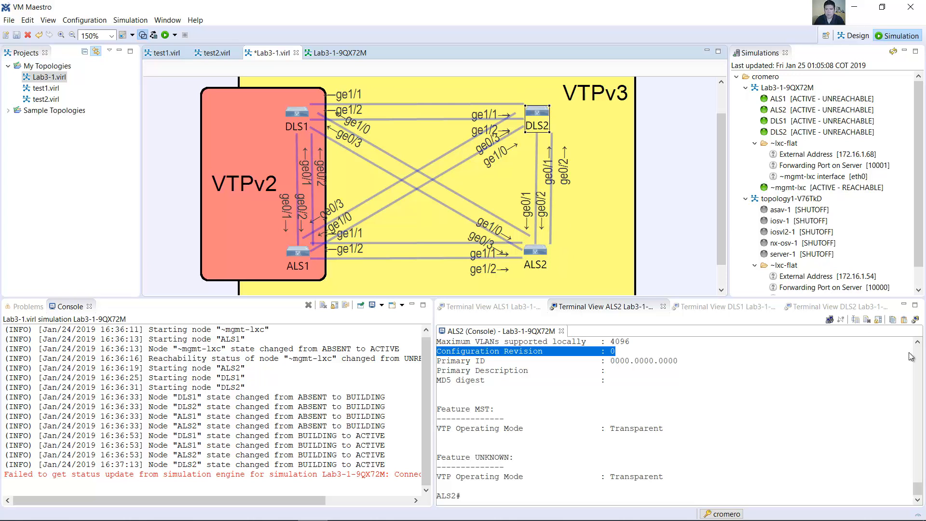
left_click(849, 307)
type("end")
key("Return")
type("show vtp")
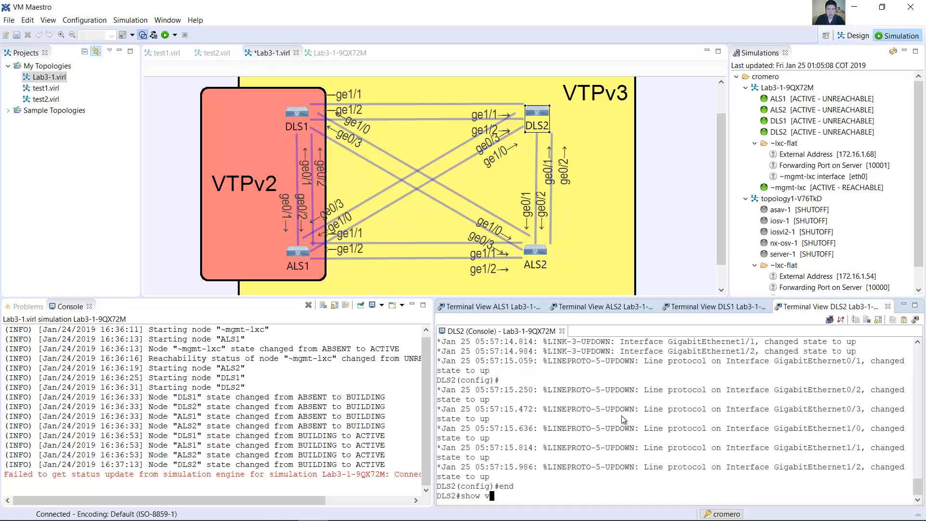
key("BackSpace")
type("interfaces trun")
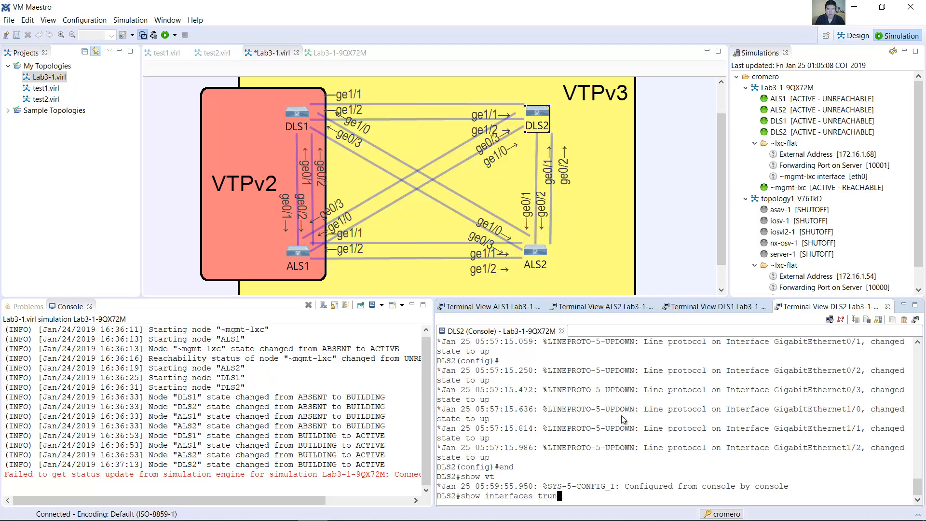
type("k")
key("Return")
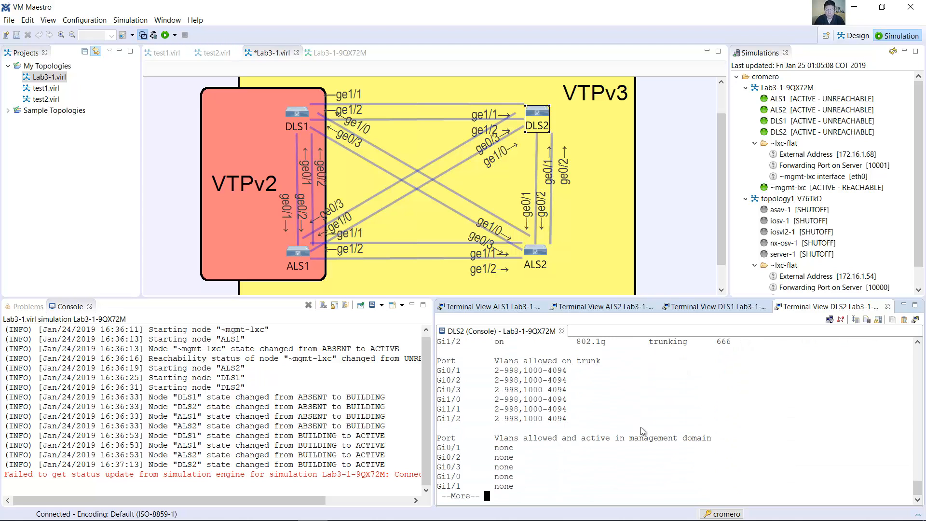
Step: Examine the encapsulation, native VLAN and allowed VLANs in the DLS2 trunk output
scroll(637, 415, "up", 3)
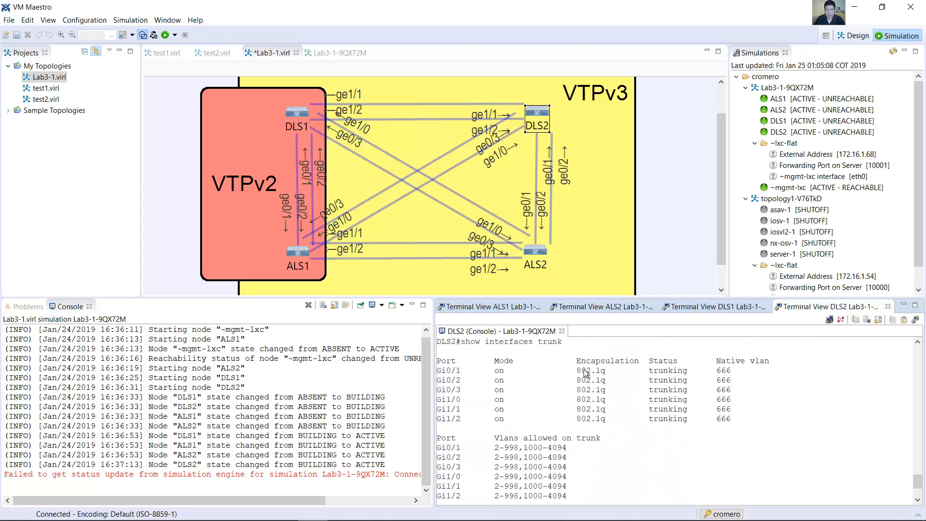
double_click(723, 370)
scroll(559, 402, "down", 3)
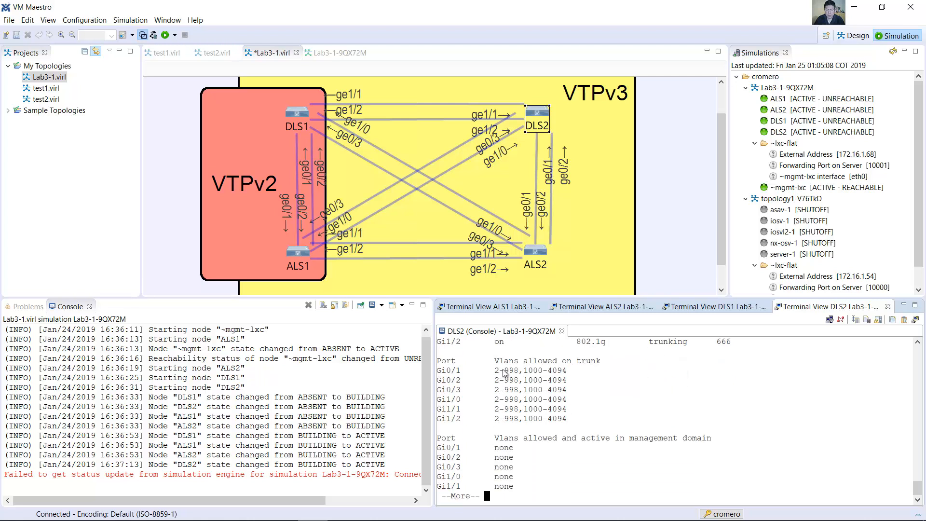
left_click_drag(490, 370, 566, 370)
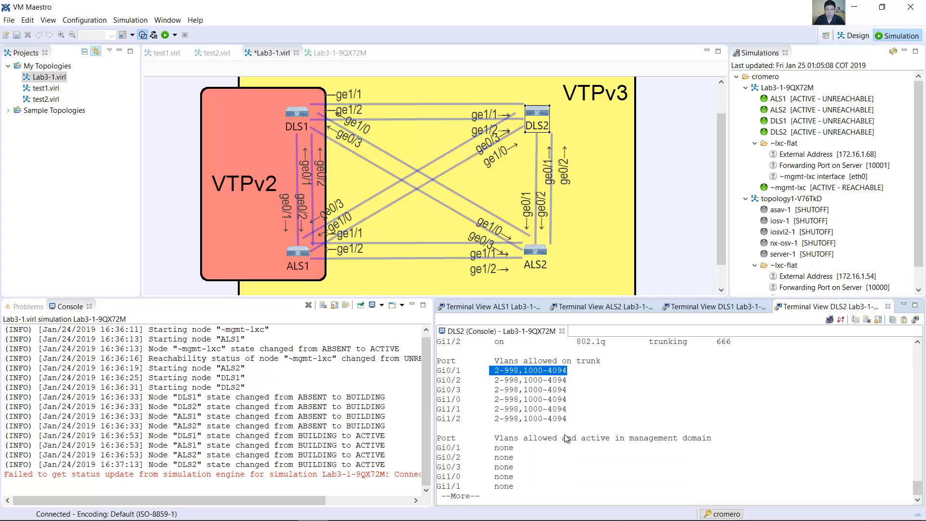
Step: Run show vtp status on DLS2 and check the operating mode and configuration revision
key("space")
type("sho")
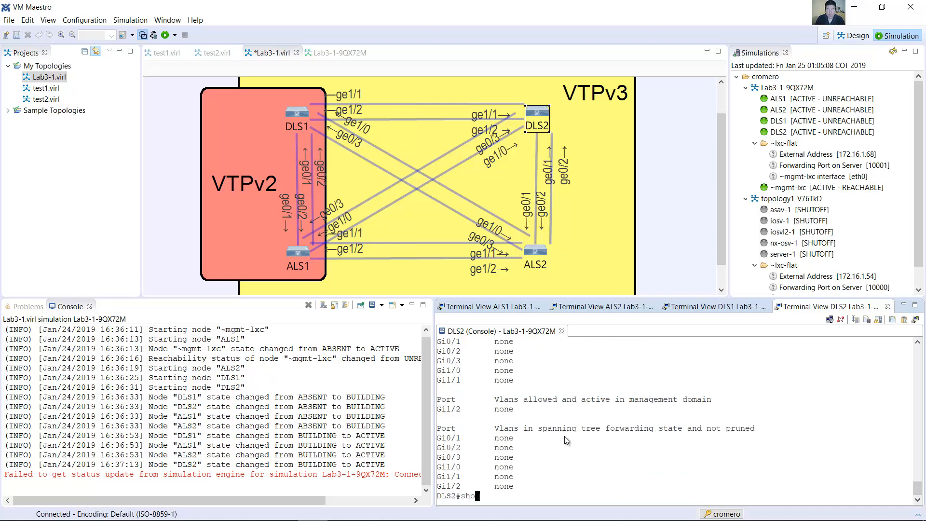
type("w vtp status")
key("Return")
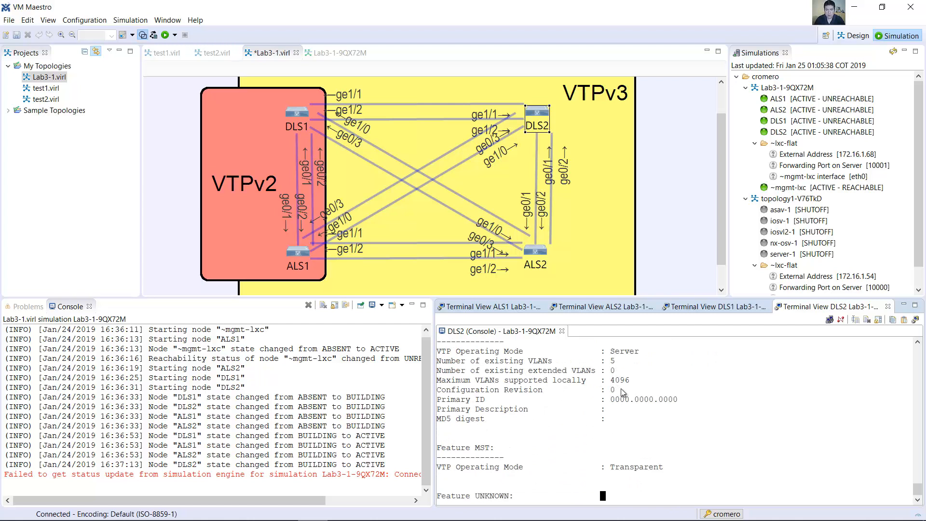
left_click_drag(596, 351, 435, 380)
scroll(647, 379, "down", 3)
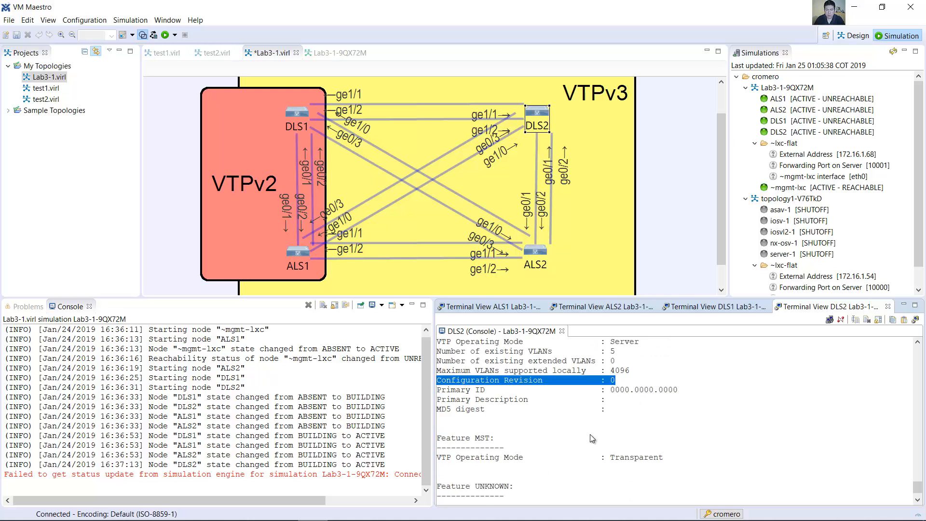
left_click(615, 357)
Step: Switch to the lab guide in Word and read the note on the configuration revision and default VLANs
key("alt+Tab")
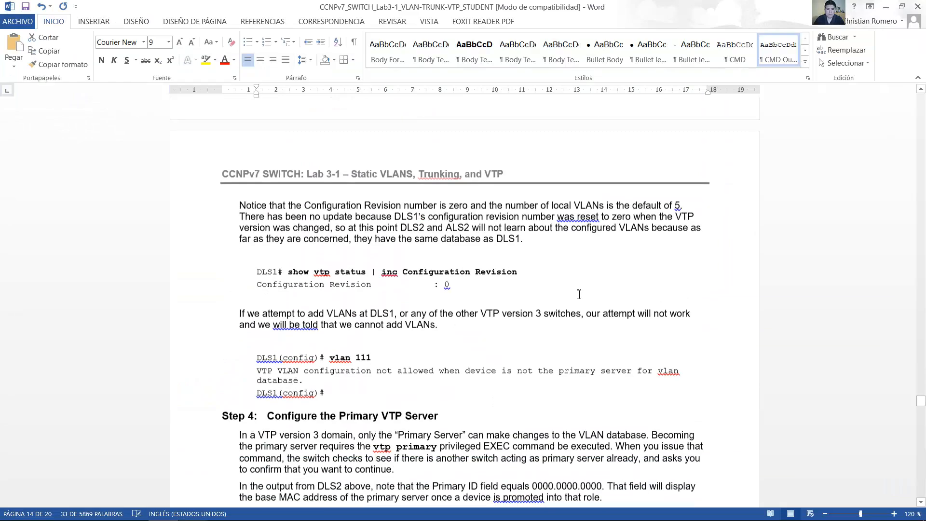
left_click_drag(248, 207, 675, 227)
left_click_drag(246, 205, 523, 240)
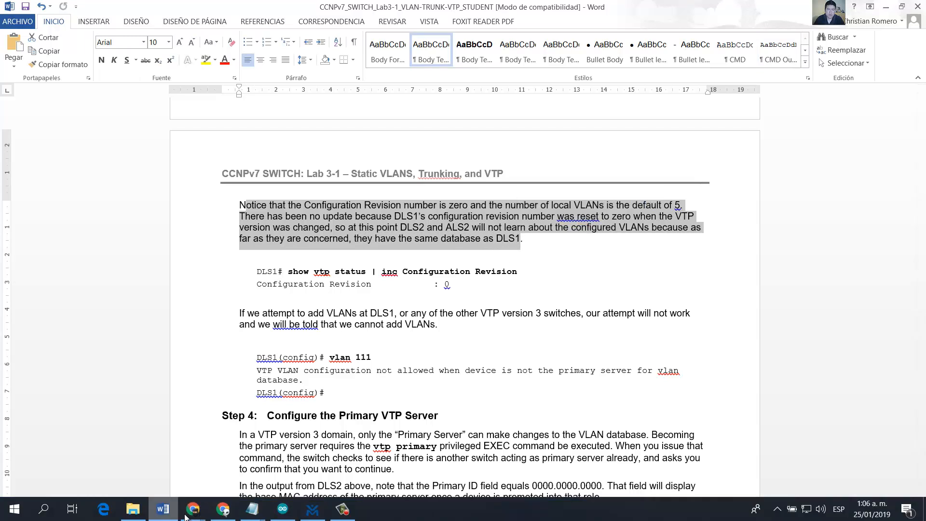
Step: Return to VM Maestro, run show vtp status on DLS1 and check its VTP settings and configuration revision
left_click(312, 509)
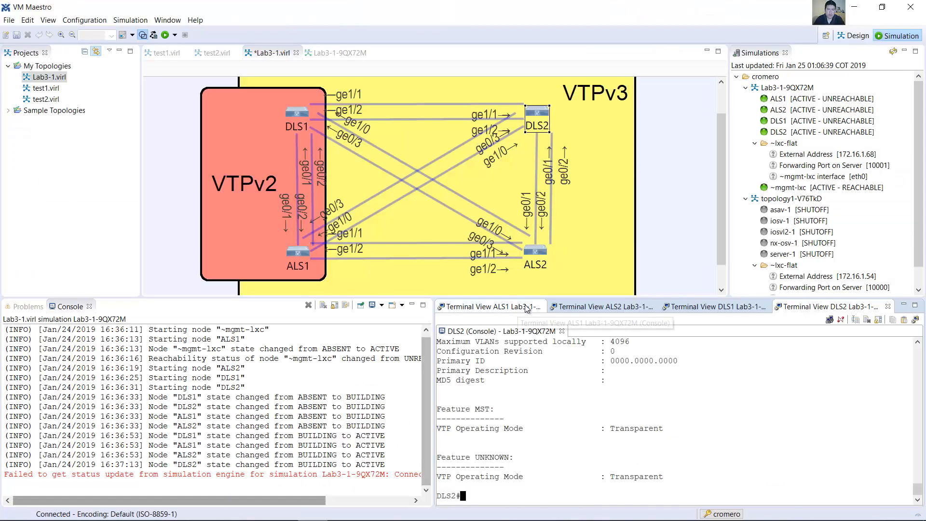
left_click(704, 307)
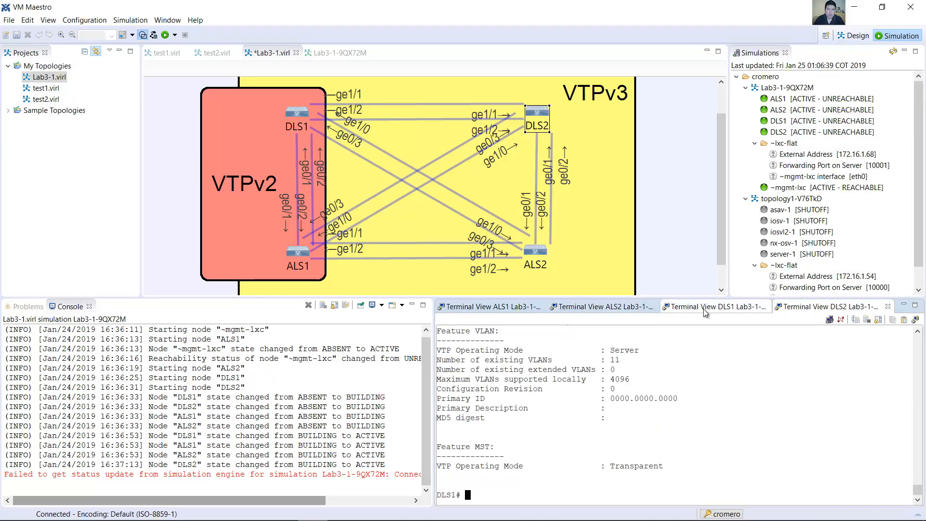
type("show vtp status")
key("Return")
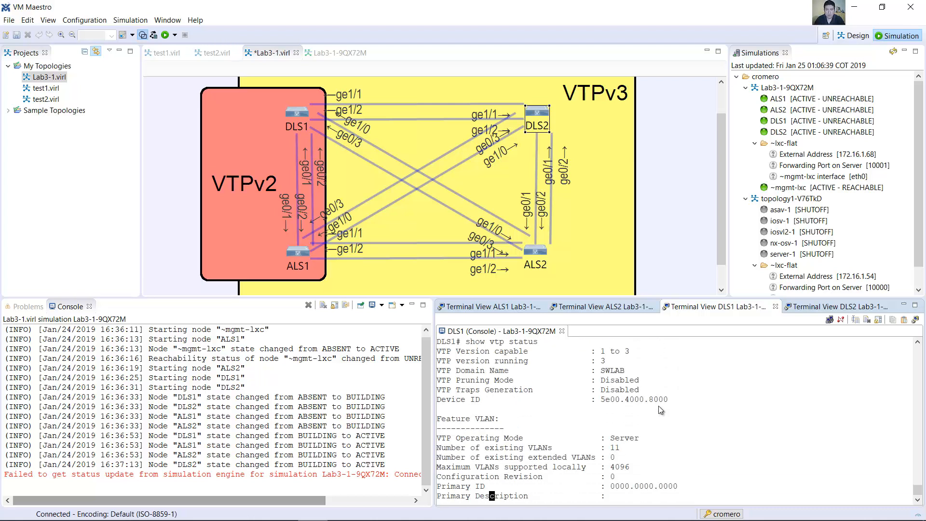
left_click_drag(617, 378, 563, 379)
left_click(571, 382)
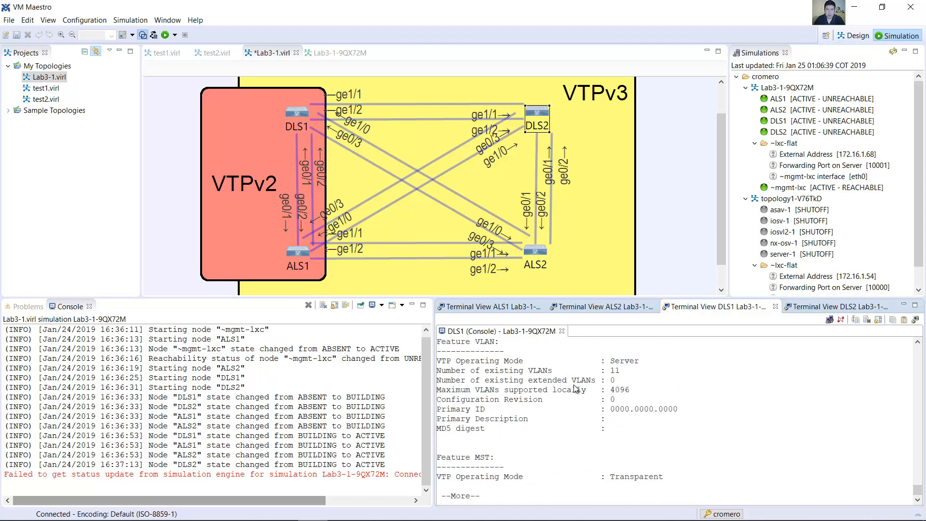
left_click_drag(616, 399, 437, 400)
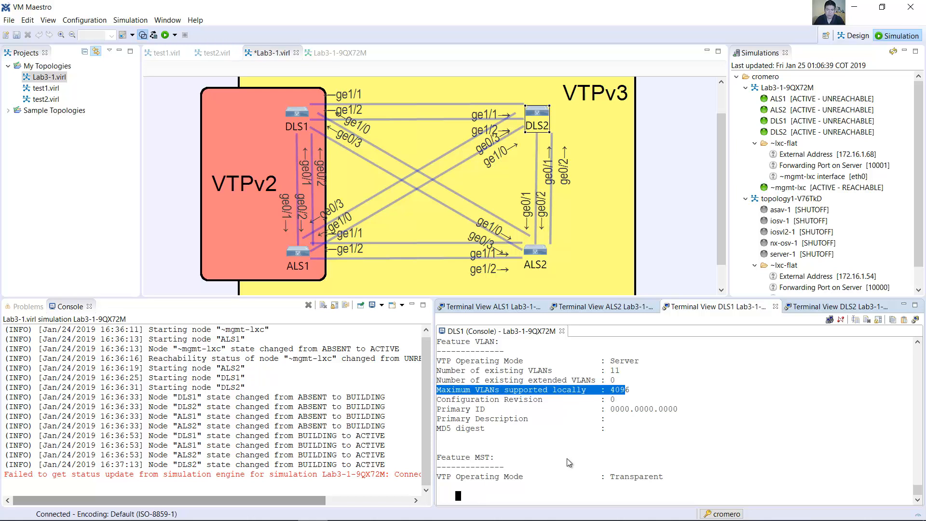
key("space")
Step: Switch to the Word lab guide and read the note about attempting to add VLANs on VTP version 3 switches
left_click(162, 509)
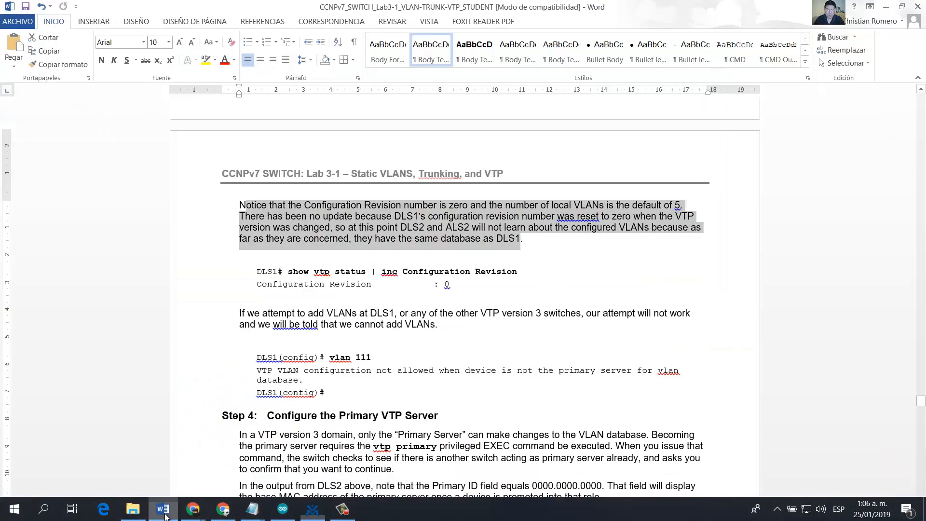
scroll(419, 311, "down", 5)
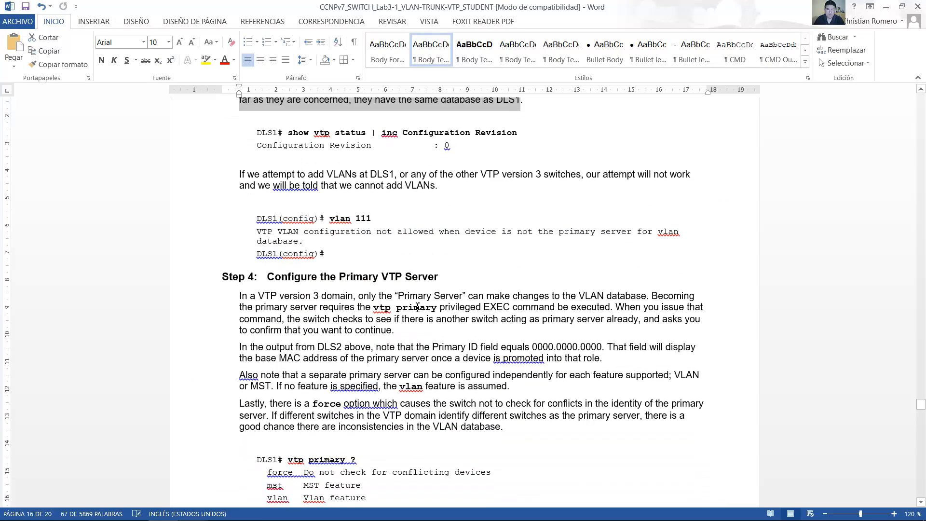
left_click_drag(241, 175, 453, 192)
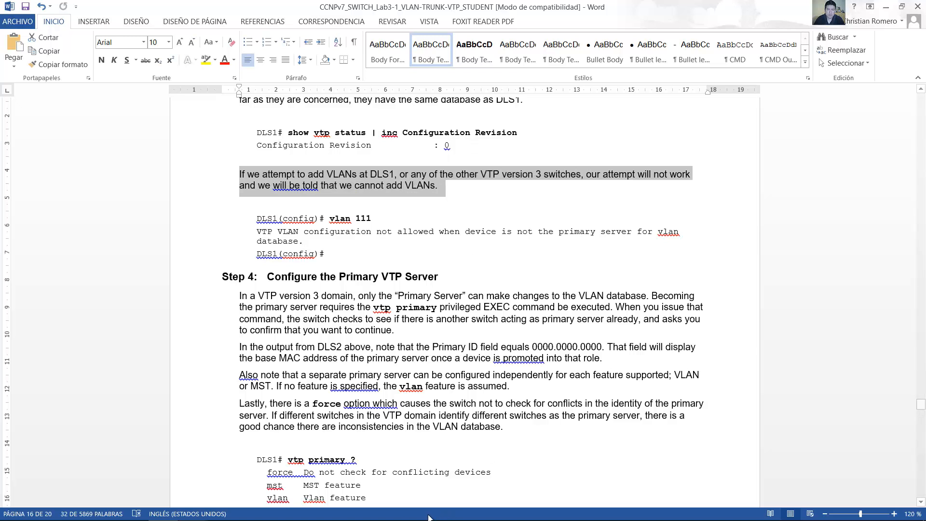
Step: Return to VM Maestro, enter global configuration mode on DLS1, try to create VLAN 111 and read the response
left_click(312, 509)
type("conf term")
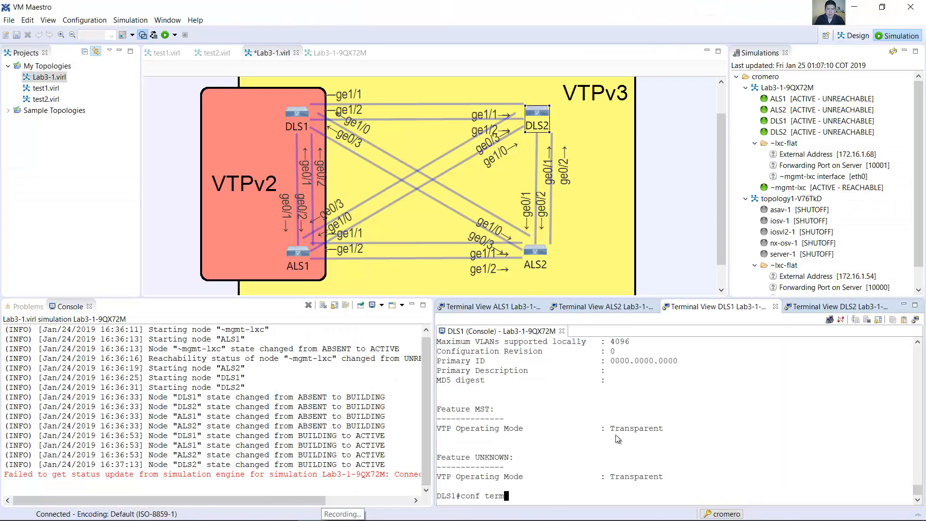
key("Return")
type("vlan 111")
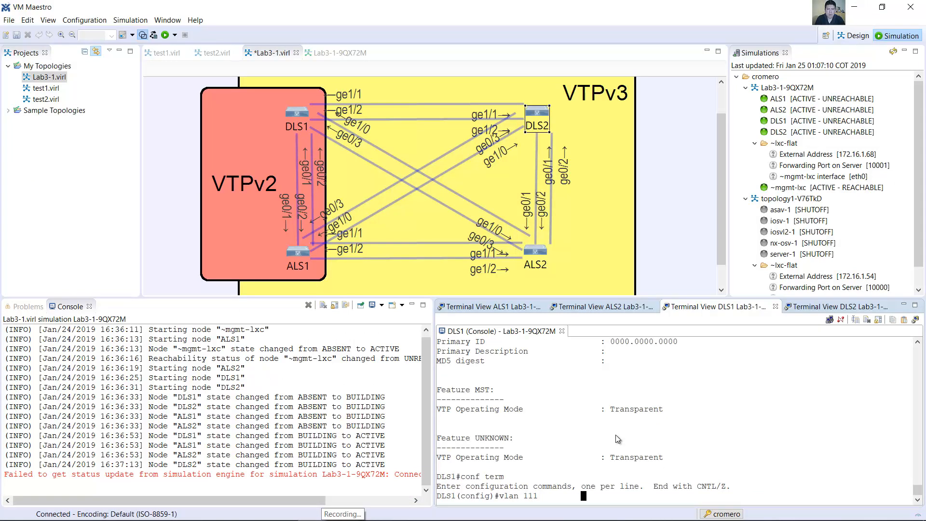
key("Return")
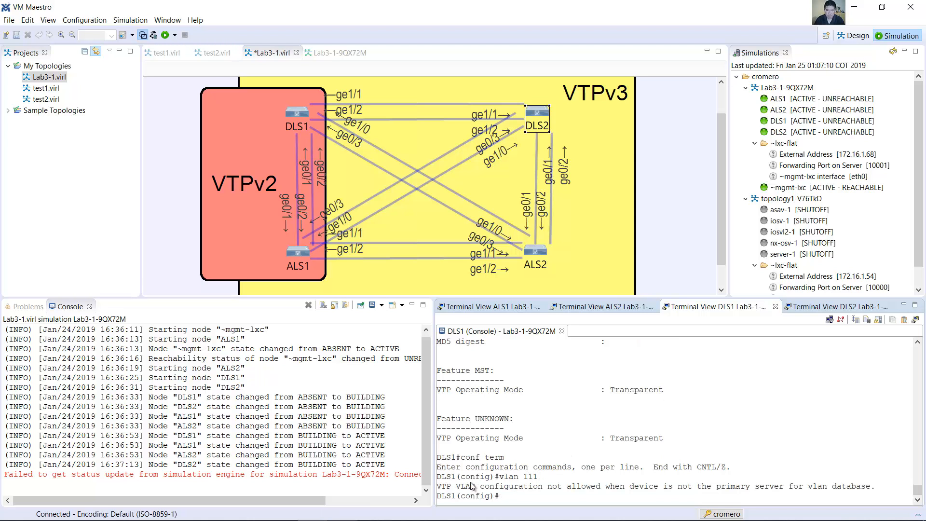
left_click_drag(441, 486, 521, 486)
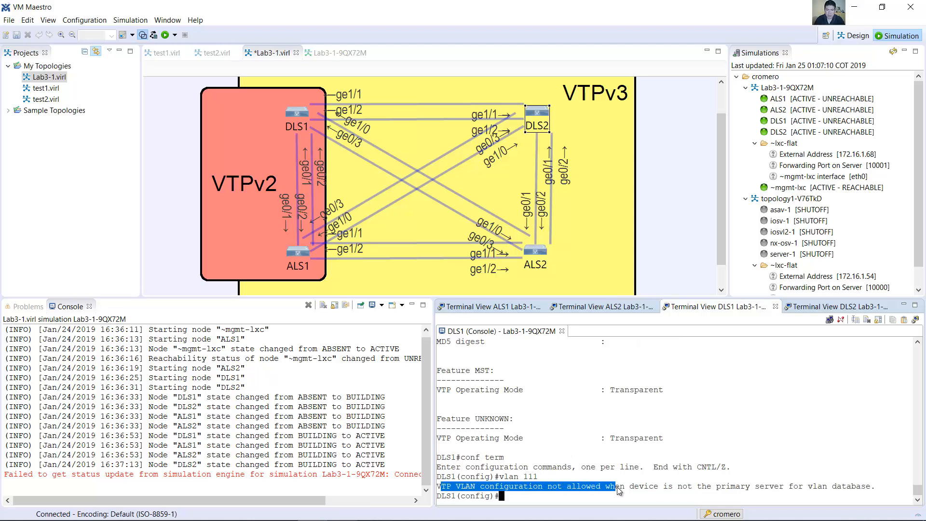
left_click_drag(701, 488, 786, 488)
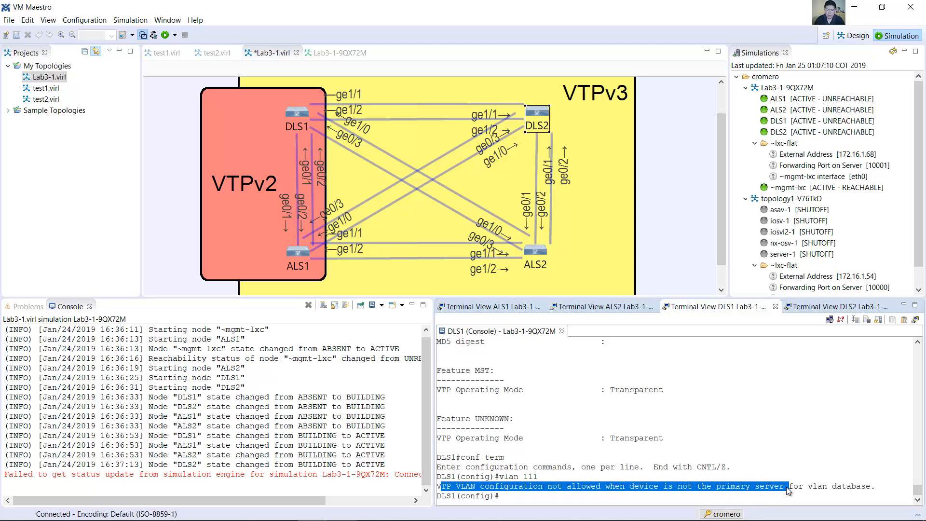
Step: Switch to the Word lab guide and find Step 4, Configure the Primary VTP Server
left_click(163, 510)
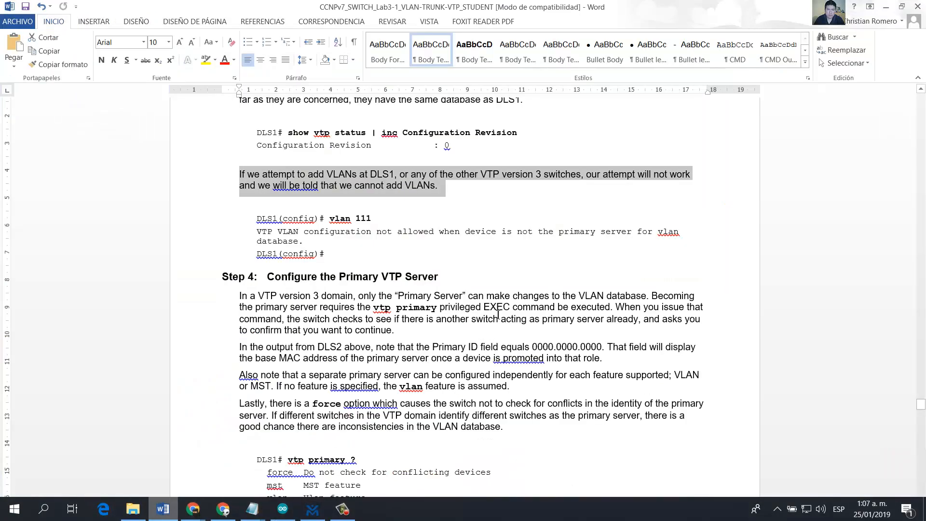
scroll(498, 313, "down", 3)
scroll(498, 313, "down", 3)
scroll(266, 184, "up", 1)
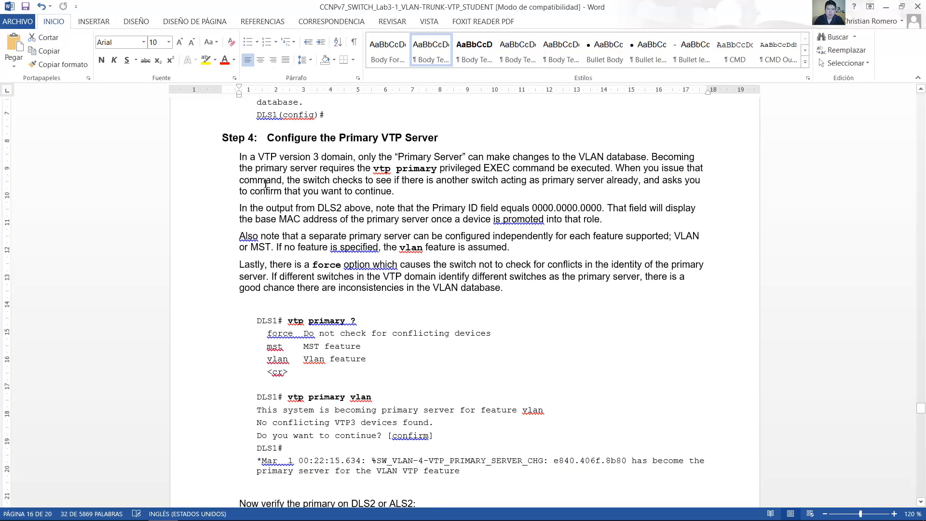
left_click_drag(268, 139, 426, 139)
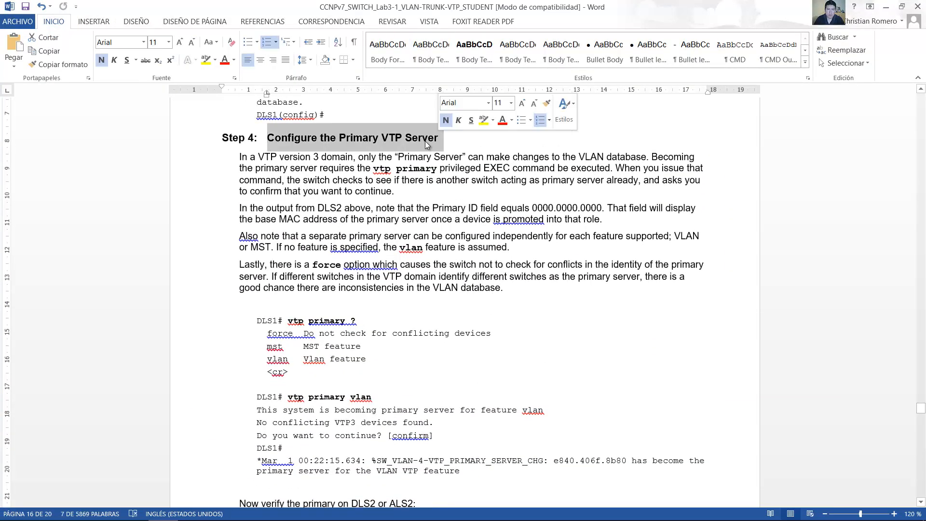
Step: Read the Step 4 paragraphs on the vtp primary command and the Primary ID field in the lab guide
left_click_drag(241, 157, 599, 167)
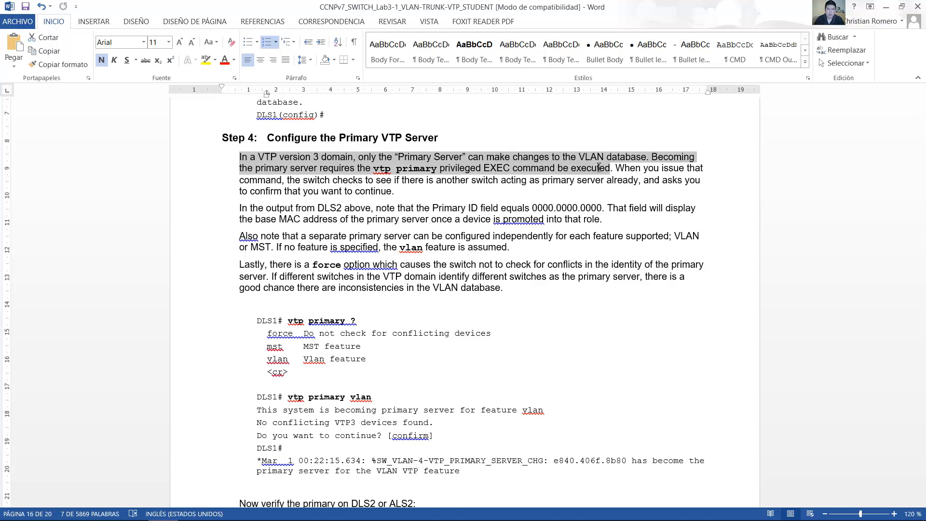
left_click_drag(610, 168, 413, 193)
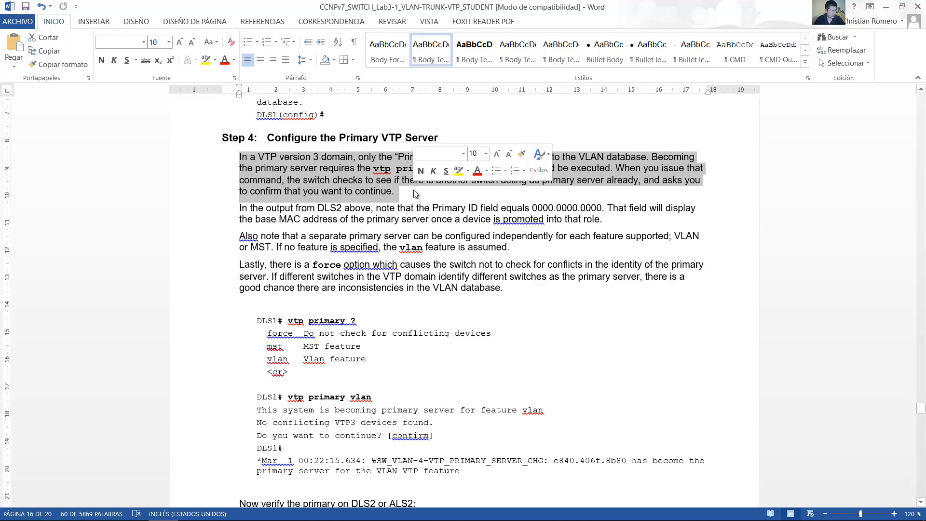
scroll(413, 190, "down", 1)
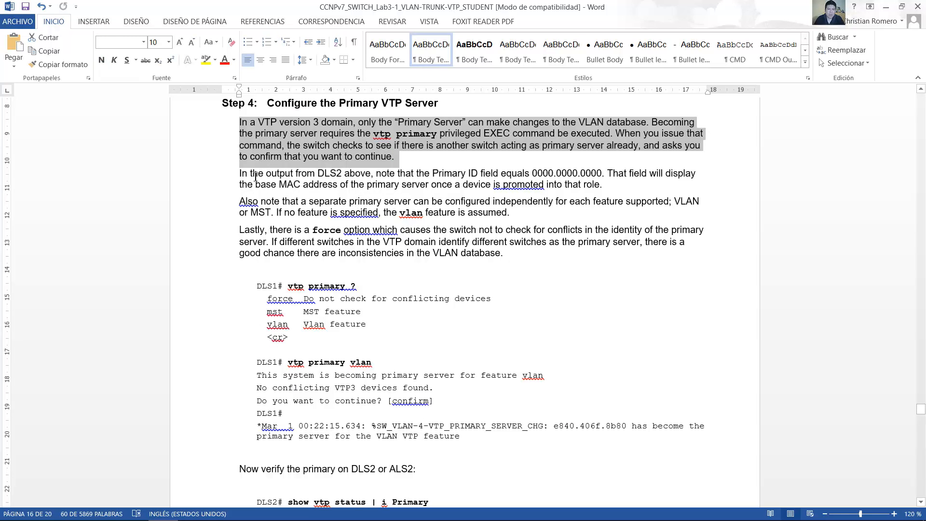
left_click_drag(243, 177, 610, 186)
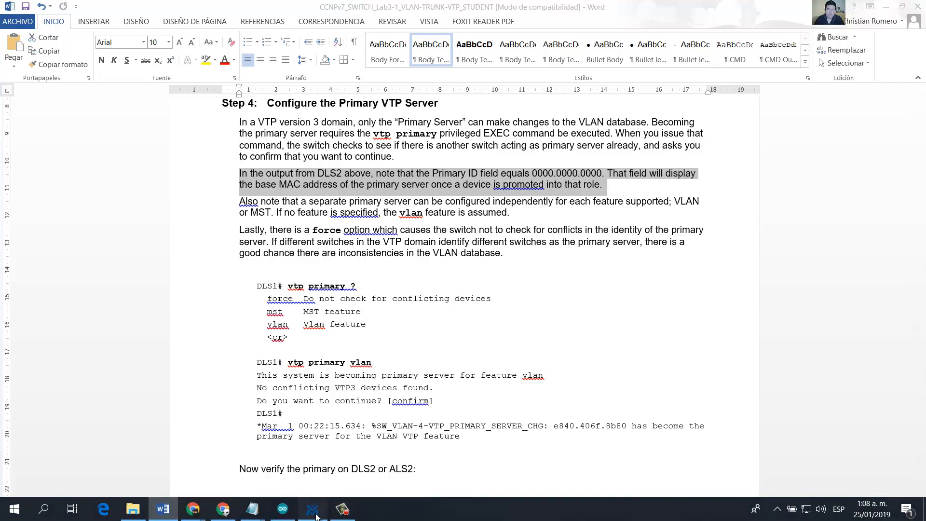
Step: Switch to VM Maestro and check the Primary ID value in the VTP status output on DLS2
left_click(327, 512)
left_click(836, 306)
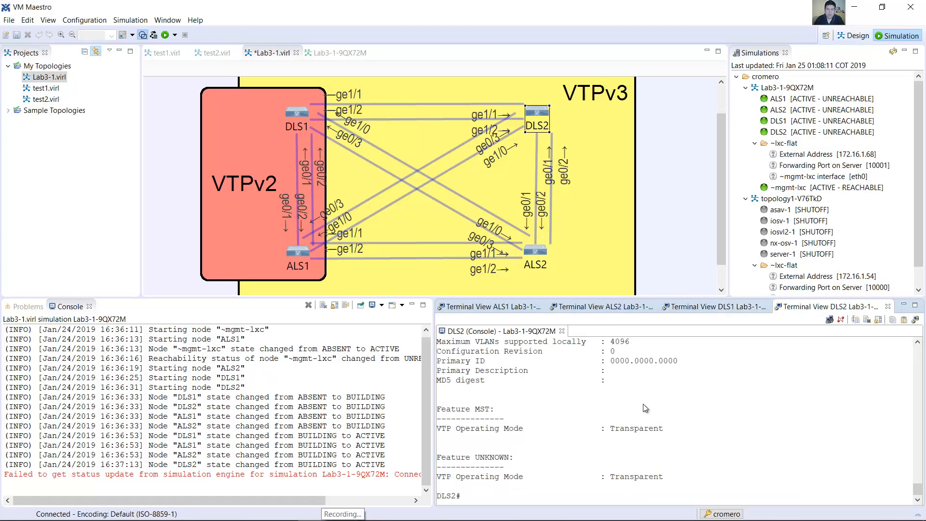
left_click_drag(440, 362, 615, 368)
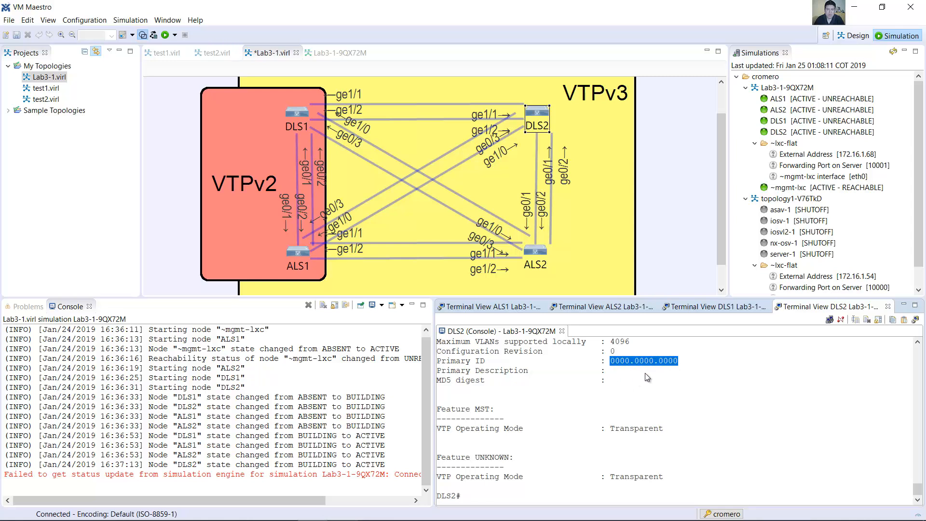
Step: Switch to the Word lab guide and read the notes on per-feature primary servers, the force option and the vtp primary ? command
mouse_move(252, 512)
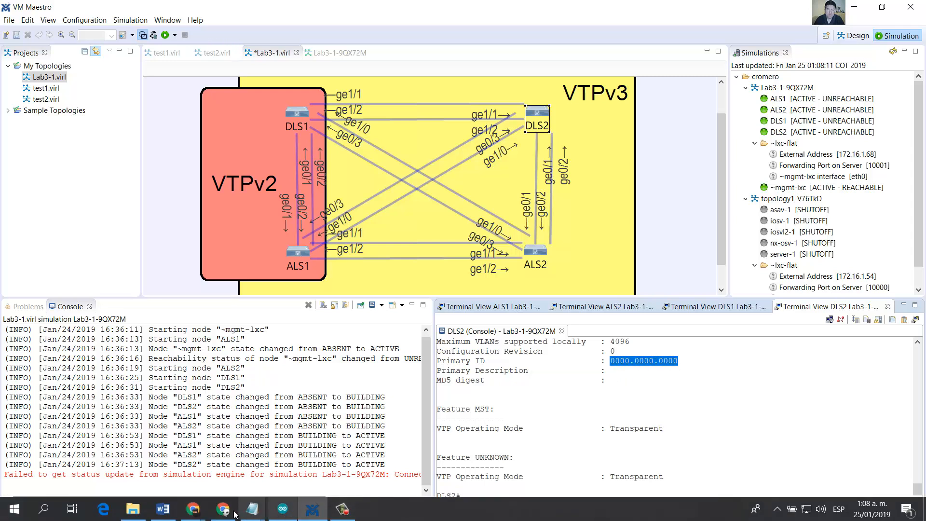
left_click(163, 508)
scroll(320, 169, "down", 1)
left_click_drag(348, 166, 507, 180)
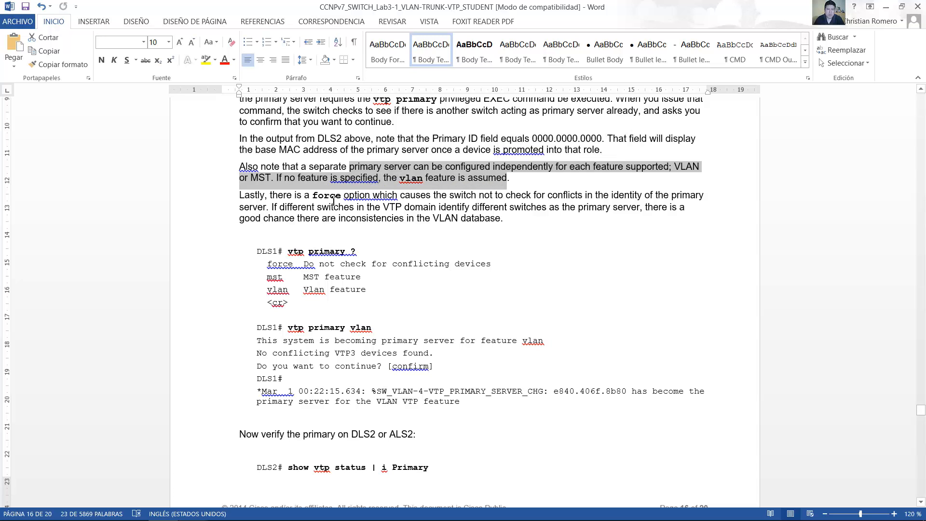
mouse_move(275, 196)
left_mouse_down()
mouse_move(708, 196)
mouse_move(299, 219)
mouse_move(276, 206)
left_mouse_up()
left_click(276, 206)
scroll(294, 162, "down", 3)
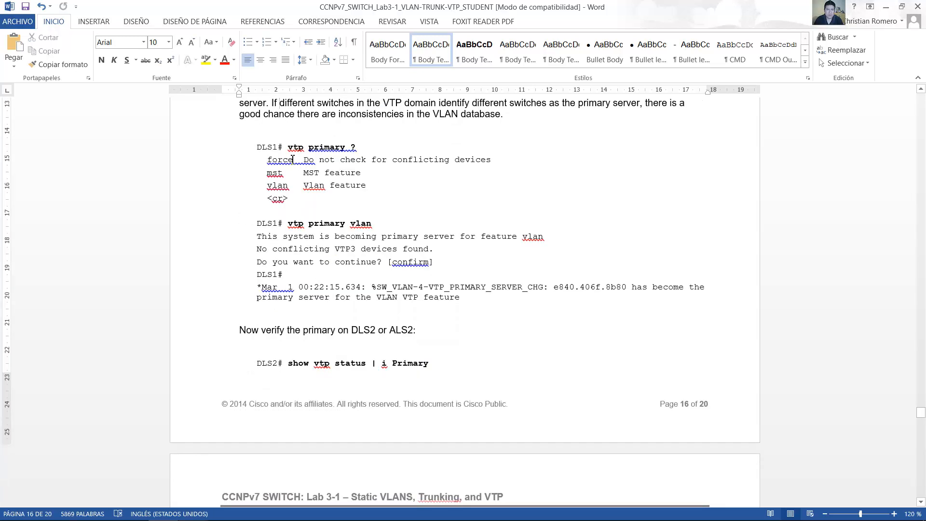
left_click_drag(291, 152, 342, 144)
left_click(352, 149)
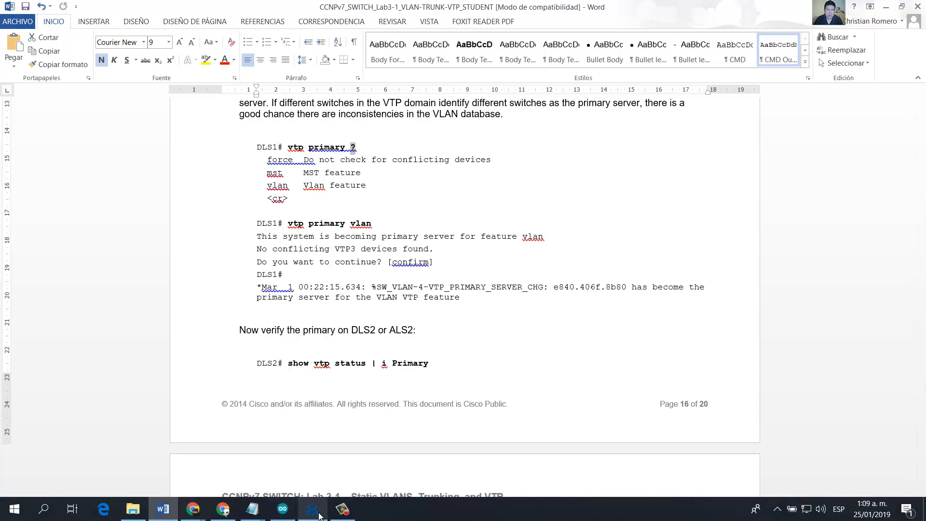
Step: Return to VM Maestro, exit global configuration mode on DLS1 and list the available options with vtp primary ?
left_click(312, 508)
left_click(699, 308)
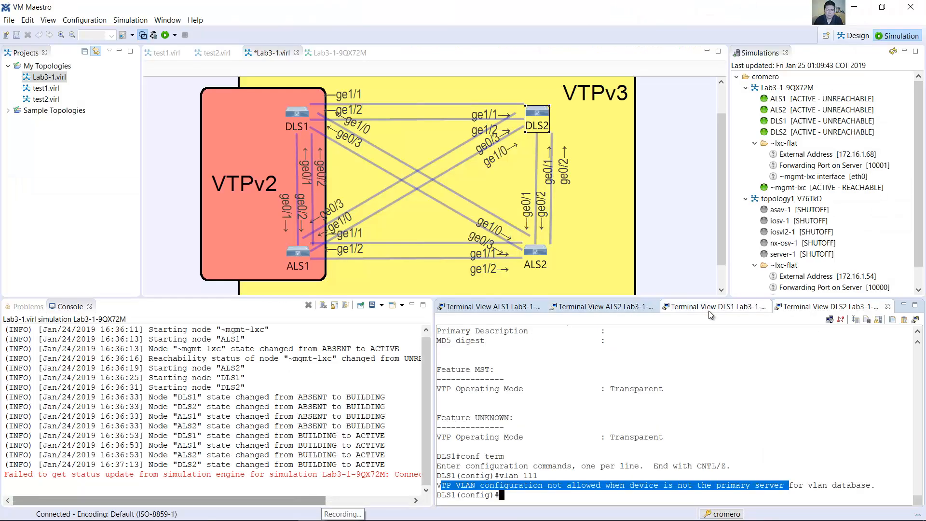
type("exit")
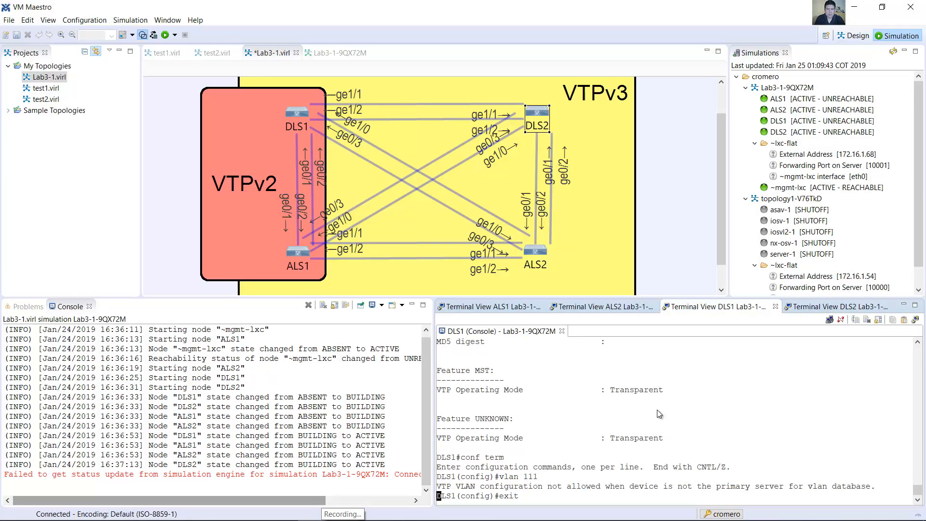
key("Return")
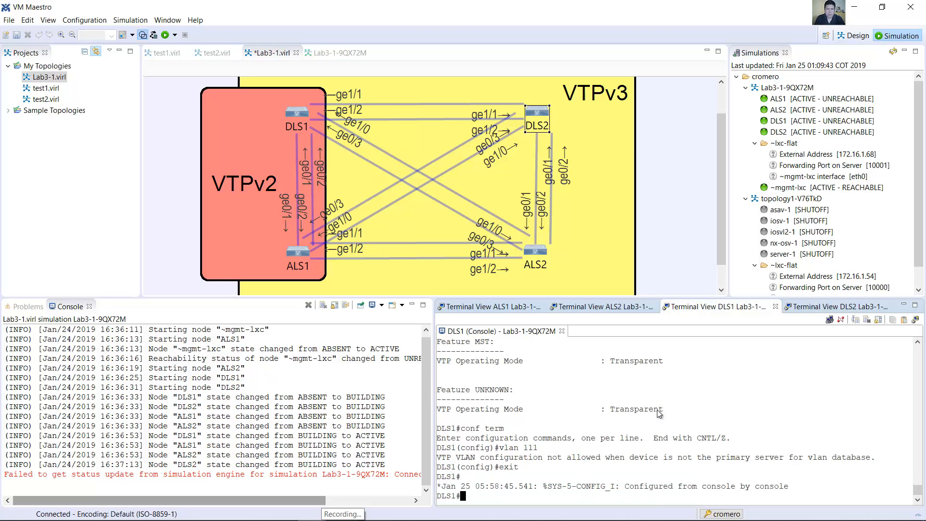
type("vtp primary ")
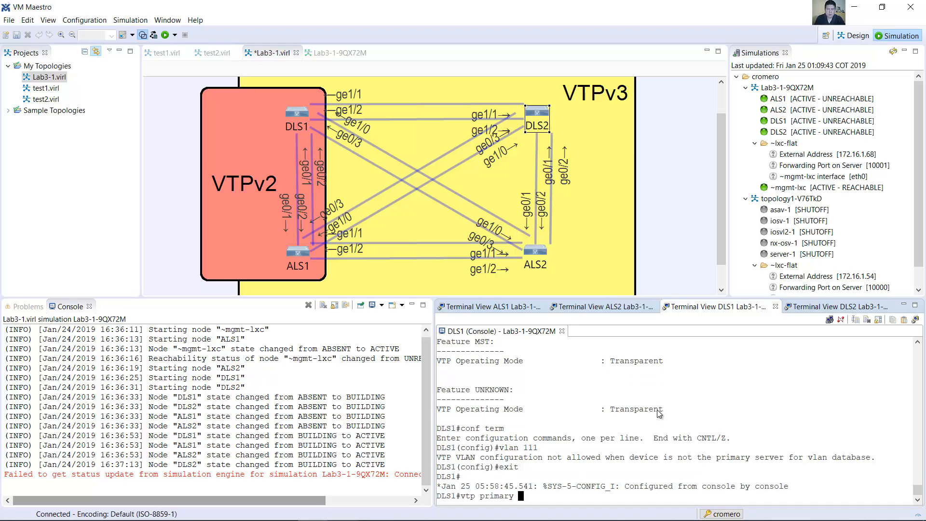
type("?")
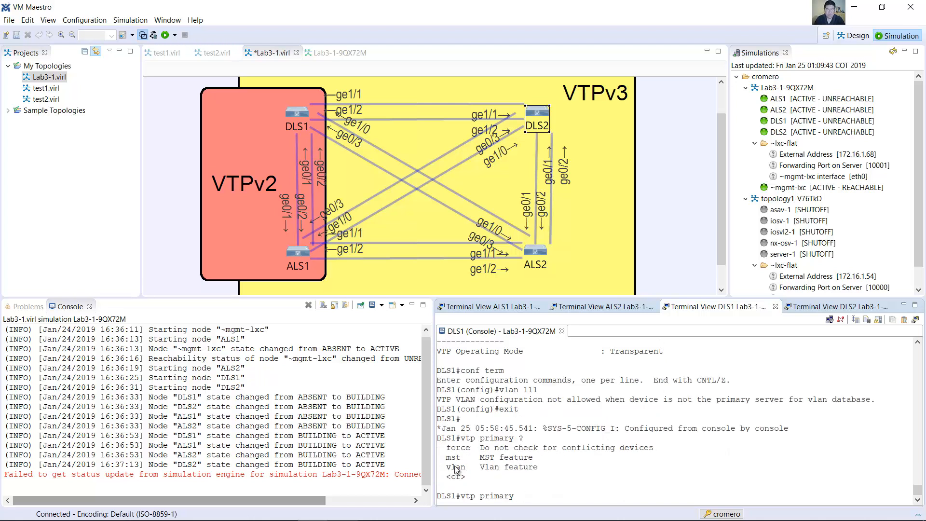
left_click_drag(443, 467, 471, 449)
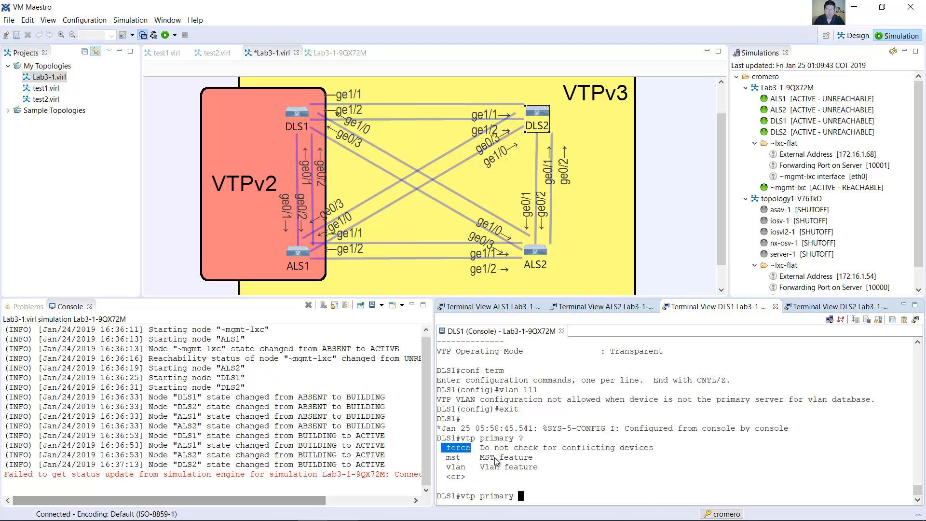
Step: Make DLS1 the primary server for the VLAN feature with vtp primary vlan, confirm the change and read the resulting message
left_click(543, 493)
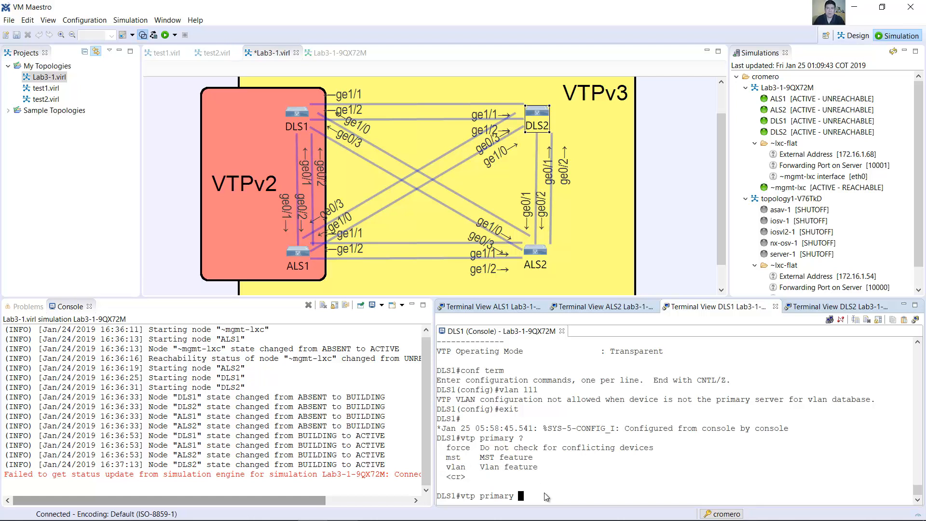
type("vlan")
key("Return")
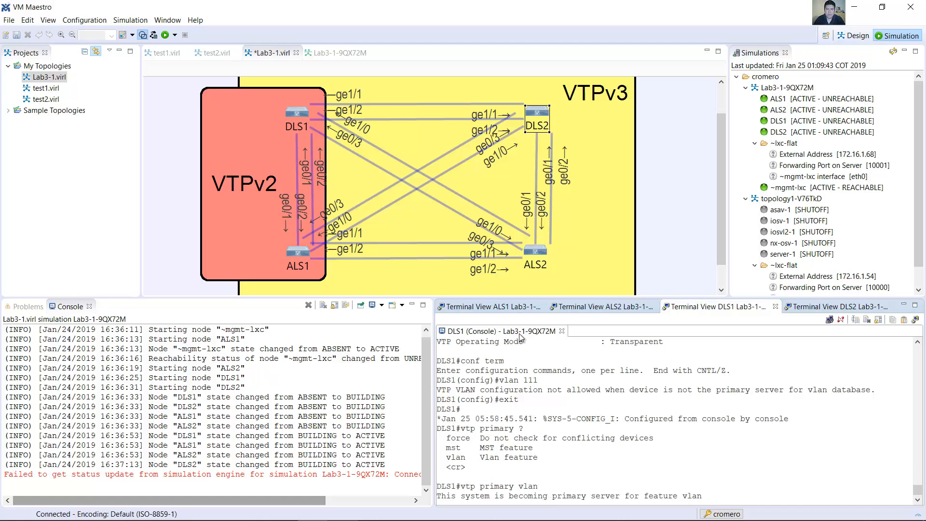
left_click_drag(441, 497, 720, 497)
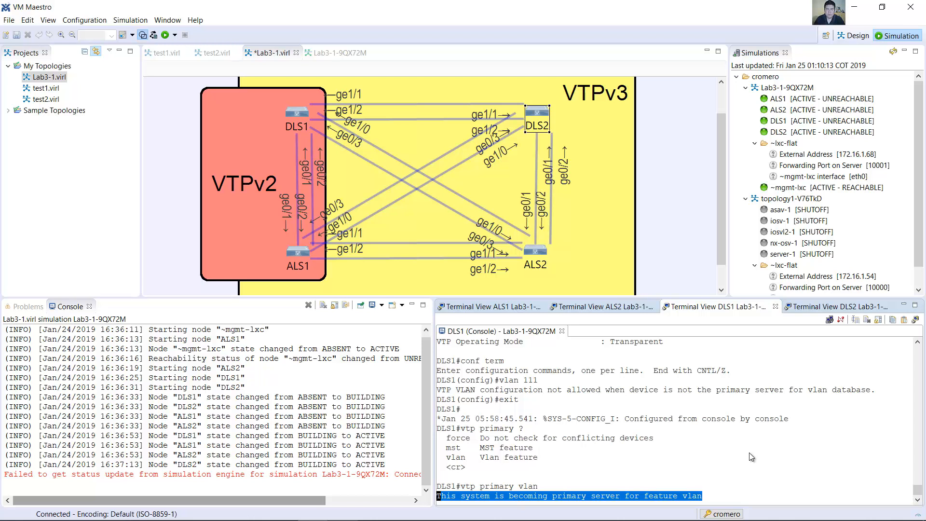
left_click_drag(441, 485, 599, 493)
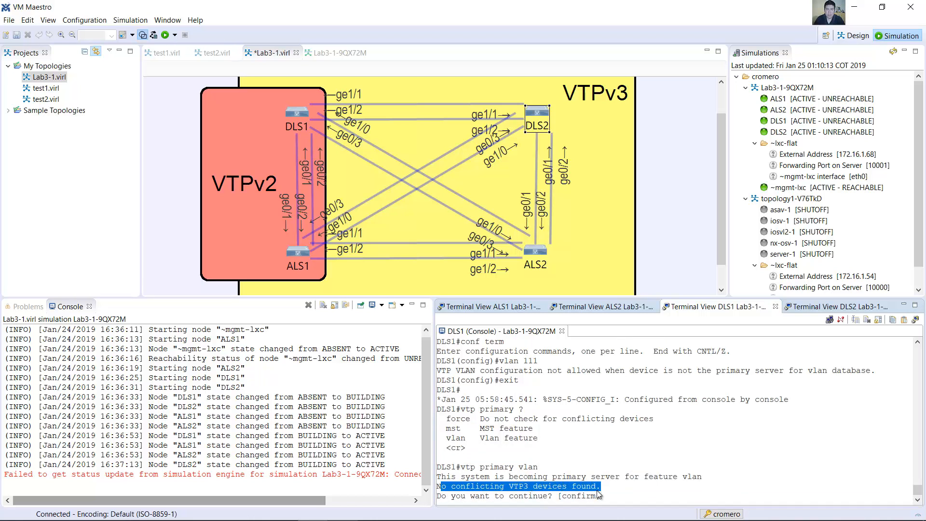
left_click_drag(441, 496, 599, 498)
left_click(627, 496)
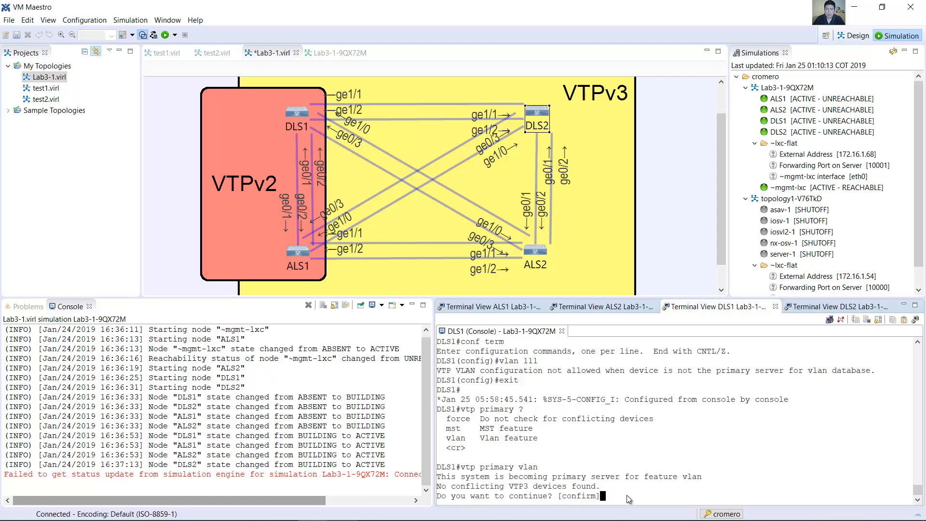
key("Return")
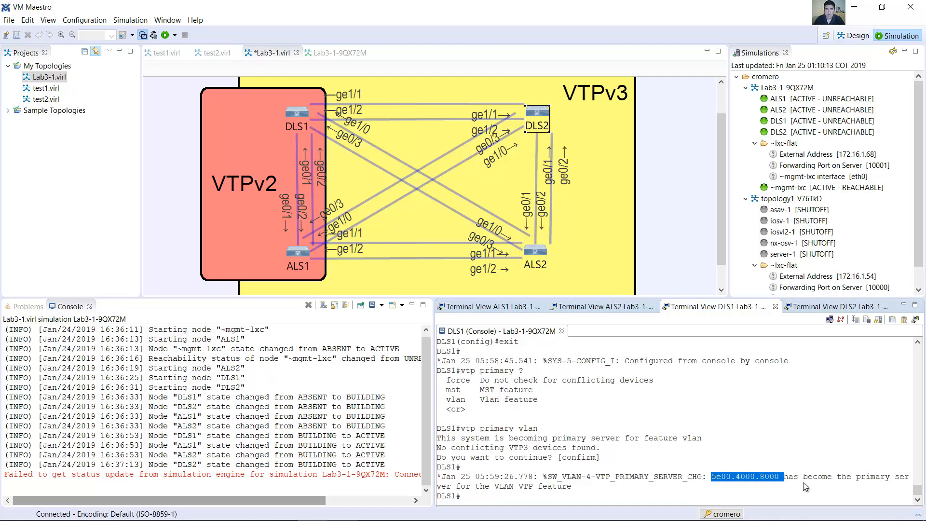
left_click_drag(784, 478, 843, 479)
left_click_drag(854, 476, 522, 488)
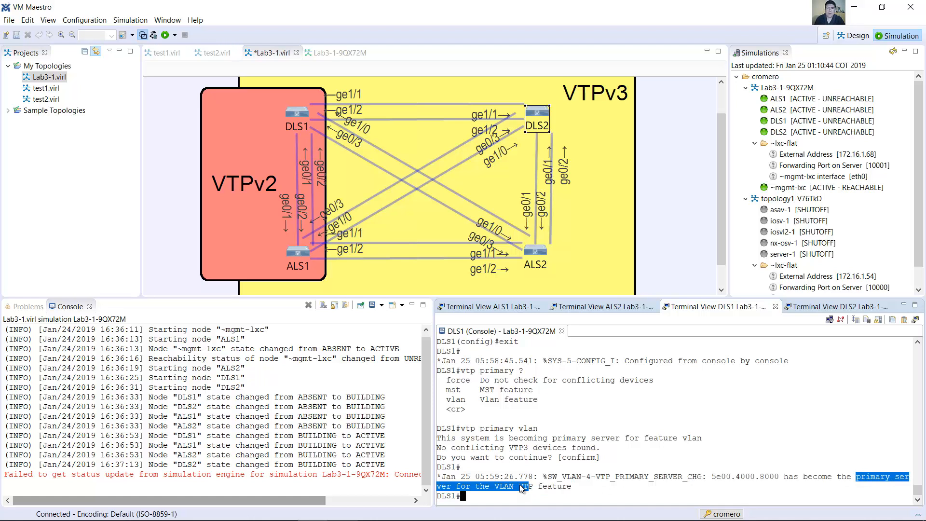
Step: Run show vtp status on DLS2 and check its Primary ID, configuration revision and number of existing VLANs
left_click(800, 307)
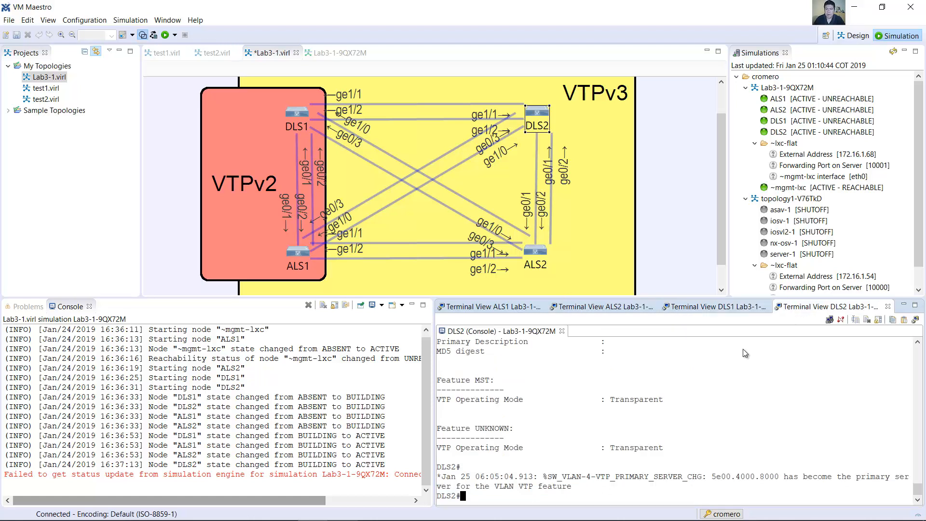
type("show vtp status")
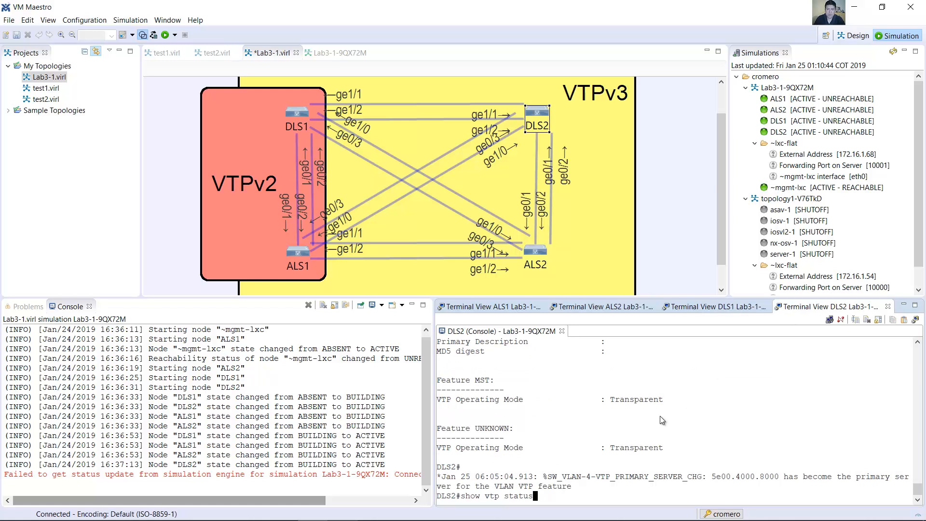
key("Return")
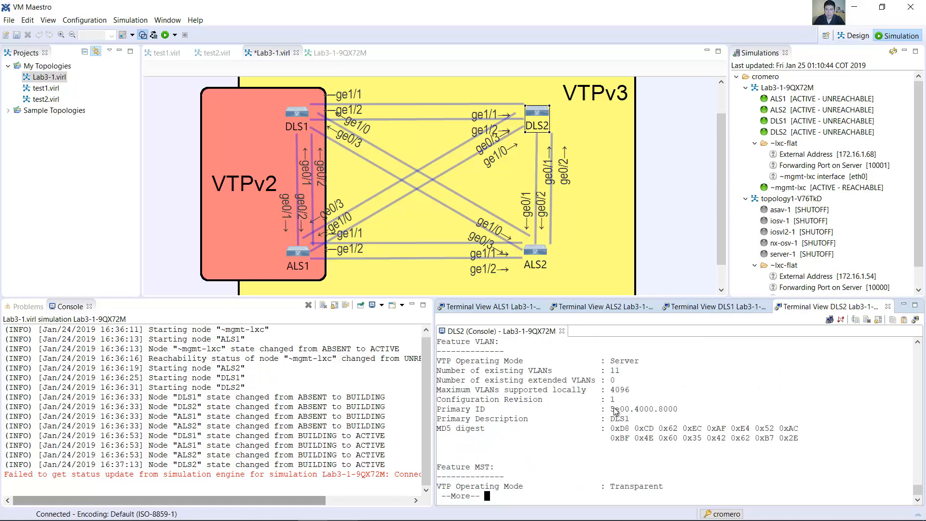
left_click_drag(437, 408, 675, 407)
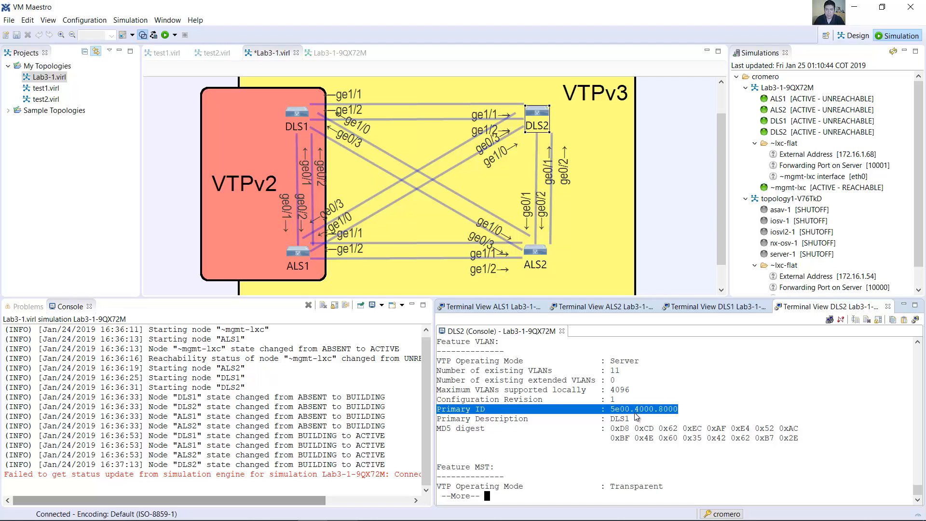
left_click_drag(616, 398, 436, 401)
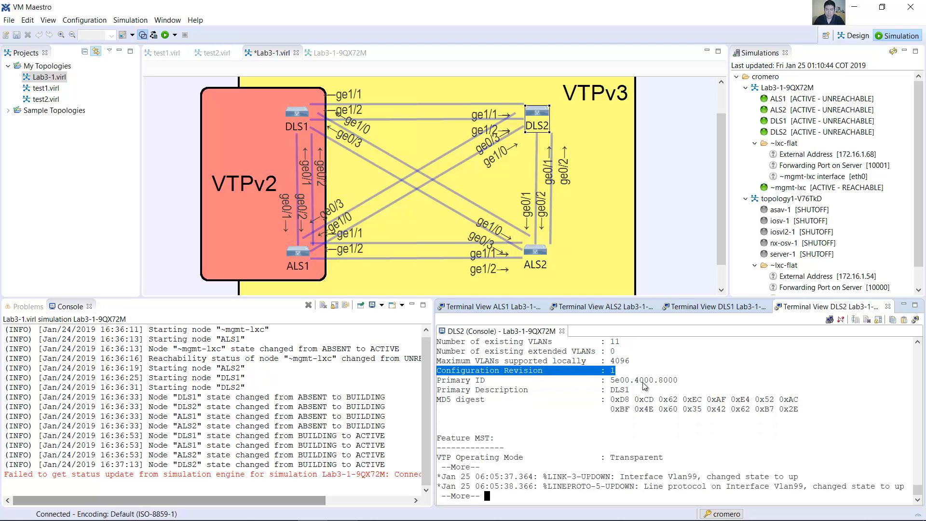
scroll(637, 382, "up", 1)
left_click_drag(436, 361, 620, 361)
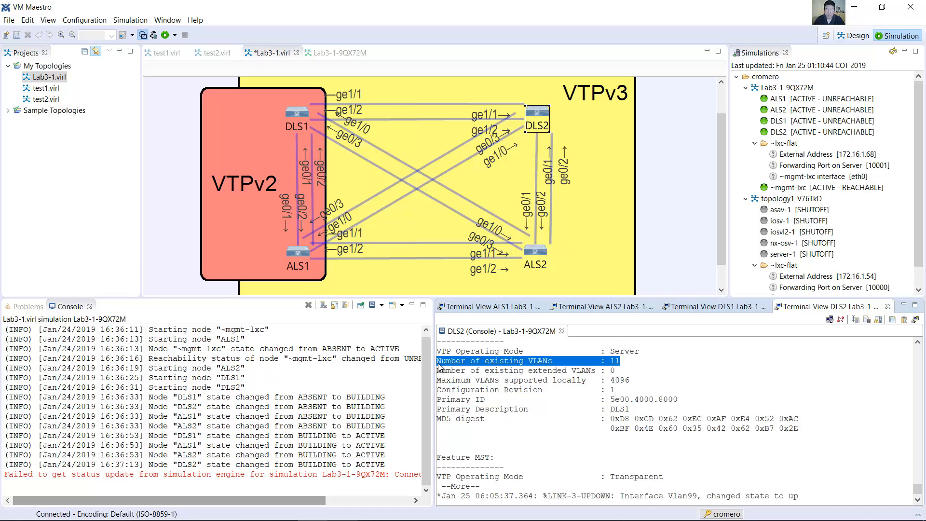
Step: Compare with the earlier VTP status output on DLS2, checking the number of existing VLANs, configuration revision and Primary ID
scroll(651, 388, "up", 2)
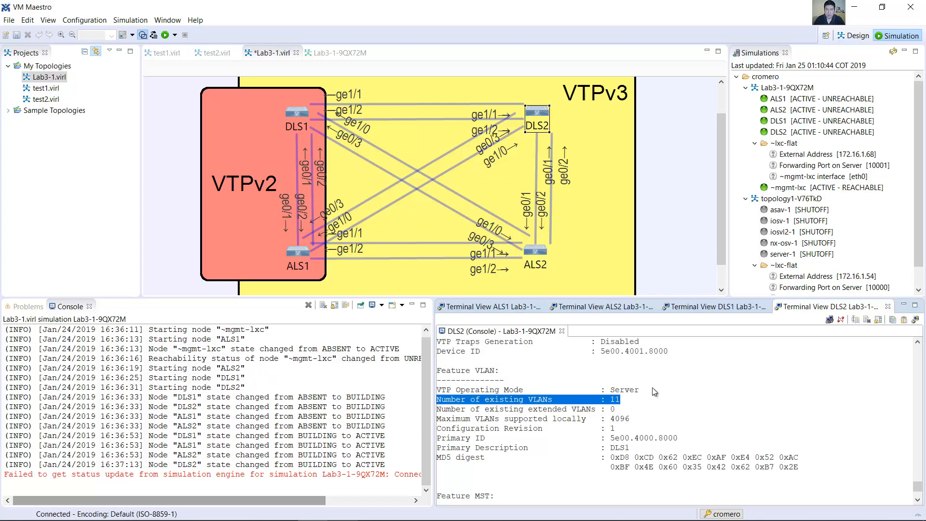
scroll(653, 388, "down", 5)
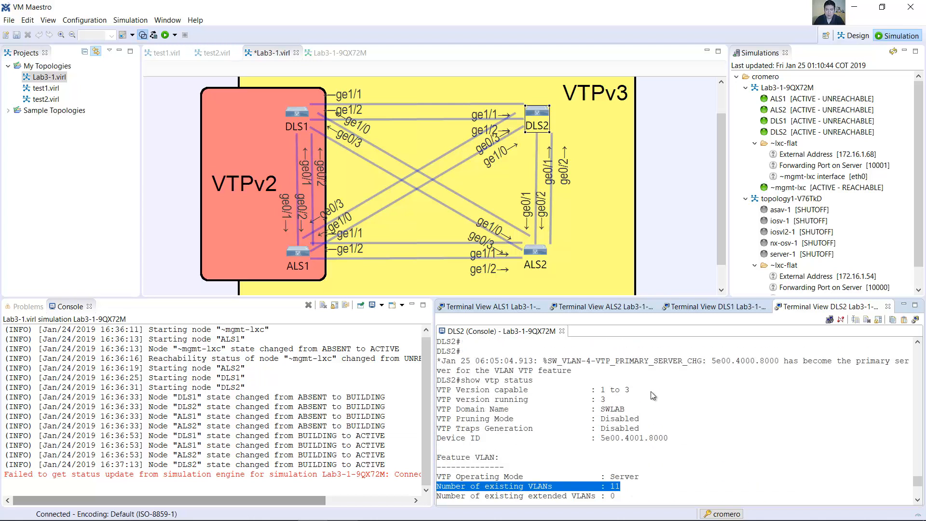
scroll(651, 398, "up", 2)
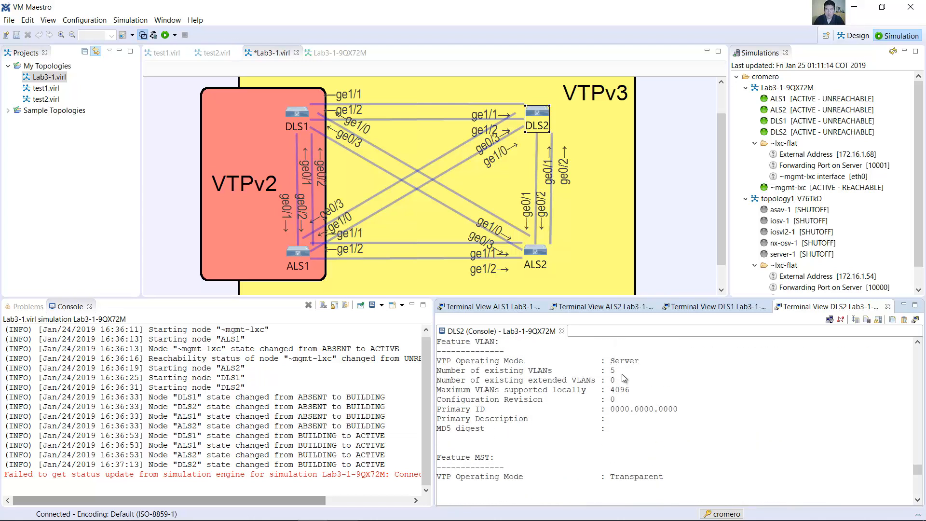
left_click_drag(618, 370, 454, 375)
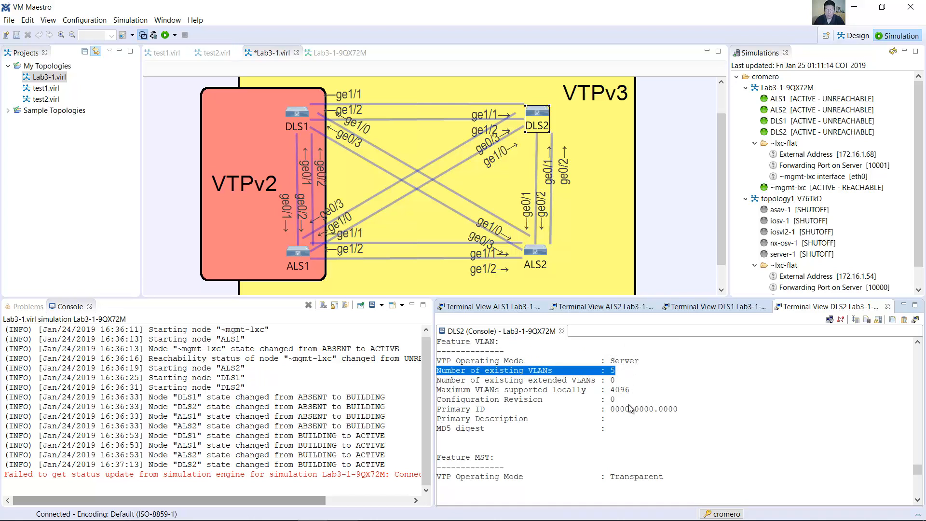
left_click_drag(619, 400, 460, 403)
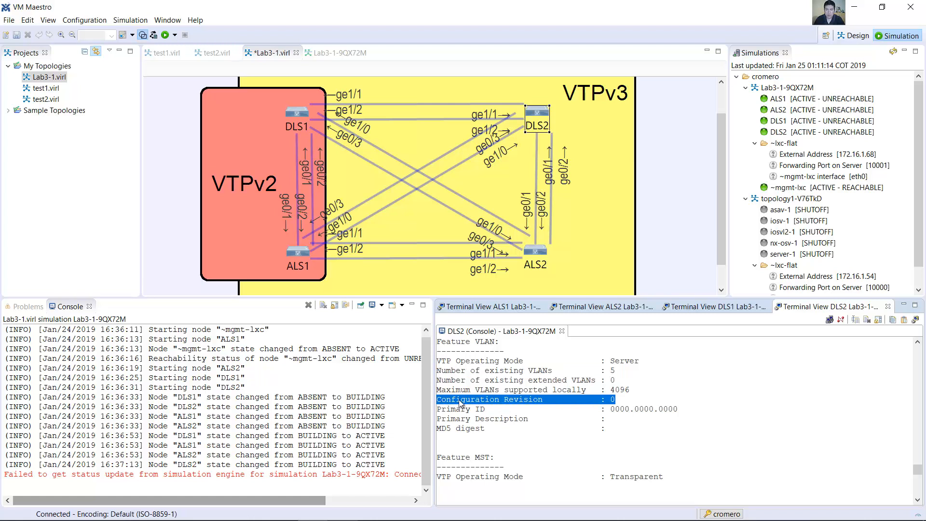
left_click_drag(677, 407, 440, 413)
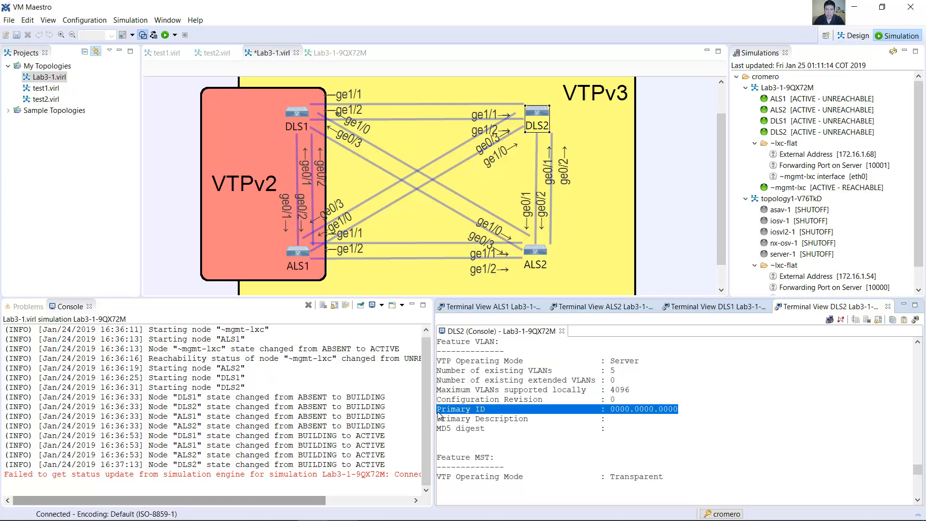
Step: Finish the paged output on DLS2 and run show vtp status again
scroll(722, 480, "down", 10)
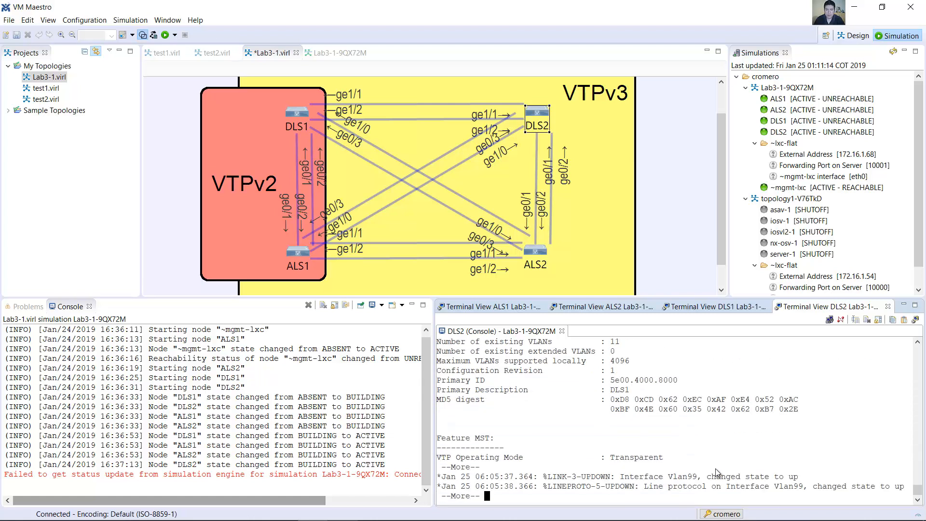
key("space")
type("show vtp status")
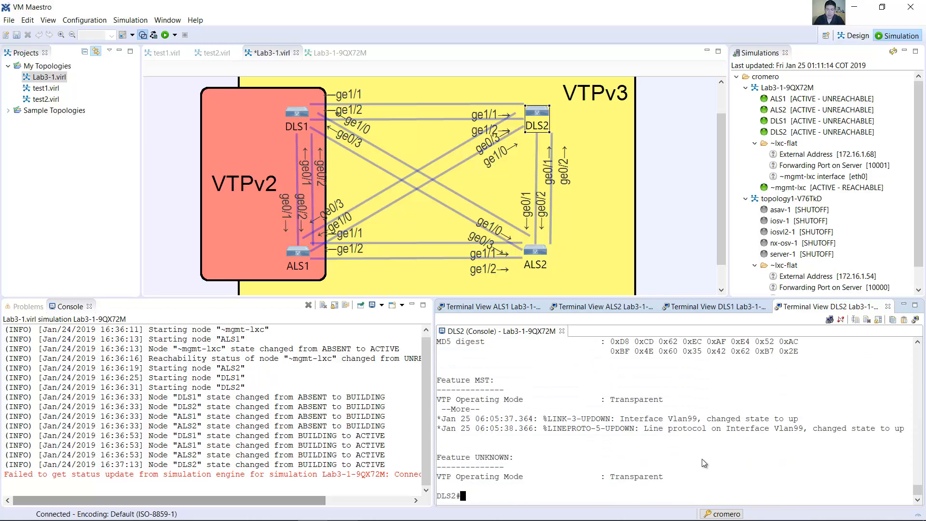
key("Return")
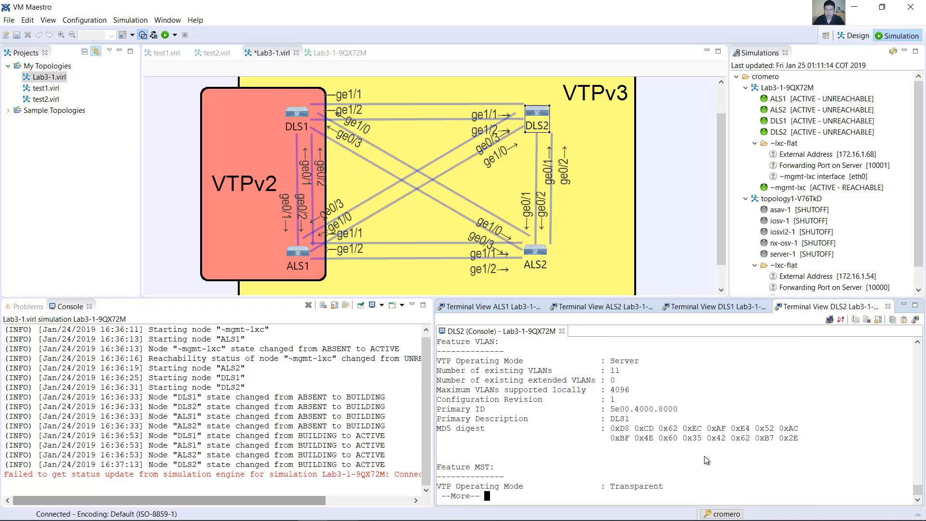
scroll(707, 455, "up", 3)
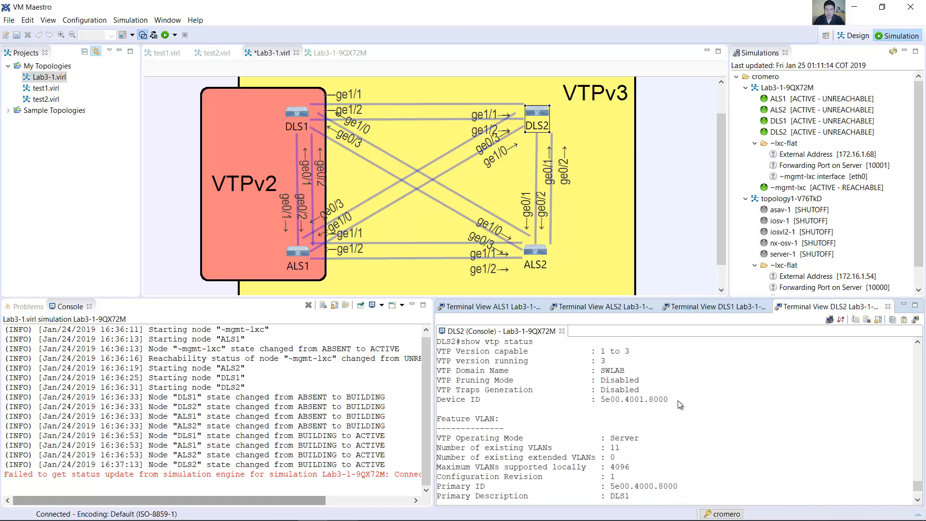
Step: Check the Primary ID, Primary Description and number of existing VLANs in the DLS2 VTP status, through to the end of the output
scroll(678, 405, "down", 1)
scroll(678, 403, "down", 1)
triple_click(455, 438)
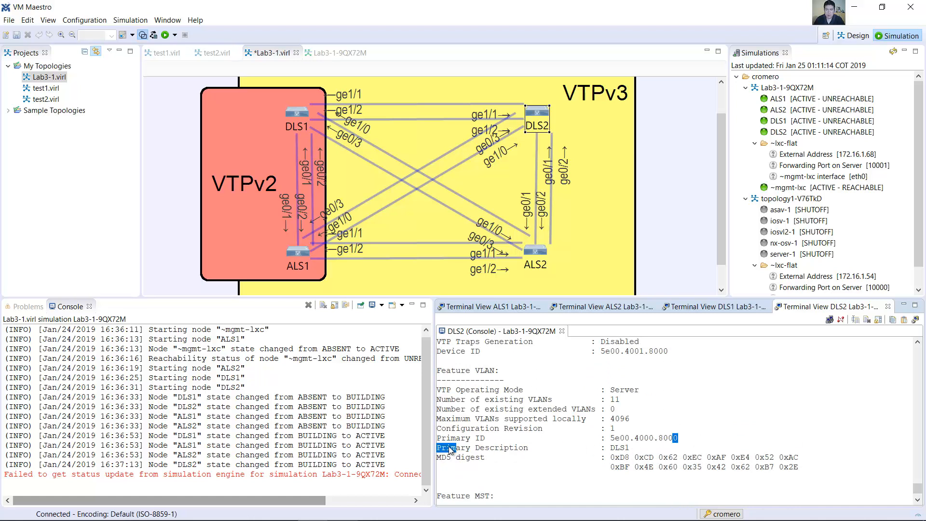
left_click_drag(678, 437, 600, 428)
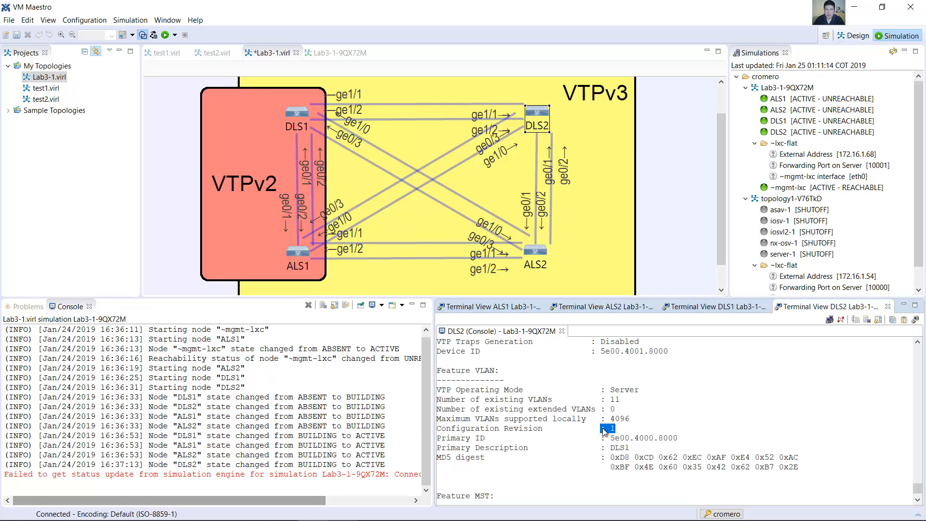
double_click(611, 399)
scroll(663, 441, "down", 1)
key("space")
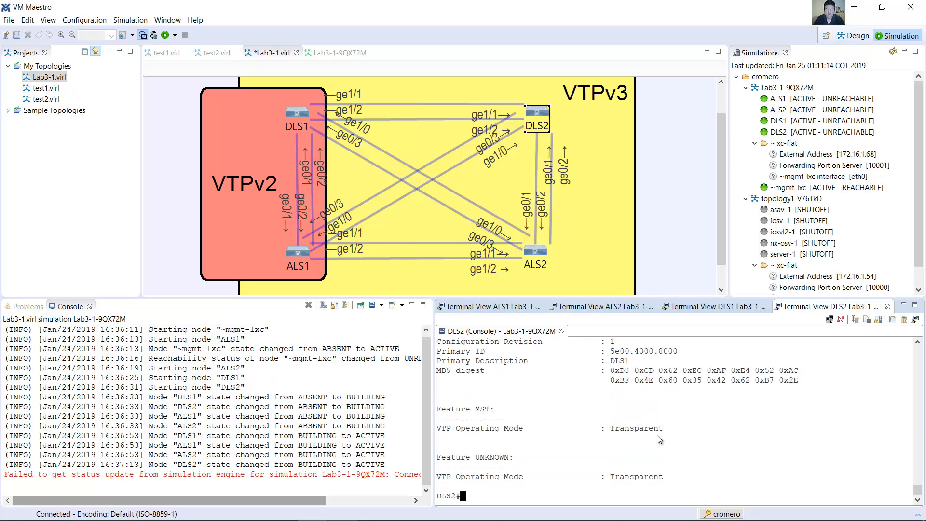
scroll(657, 437, "up", 1)
scroll(663, 440, "down", 1)
Step: Switch to the lab guide in Word and read the paragraph on DLS1's promotion to primary and the propagation of its VLANs
key("alt+Tab")
left_click_drag(239, 136, 707, 137)
left_click_drag(606, 144, 551, 169)
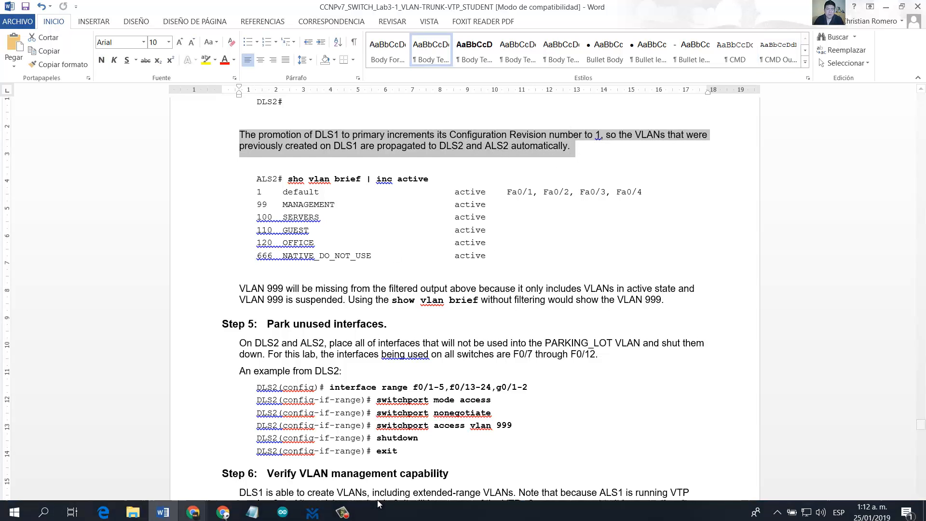
Step: Return to VM Maestro, run show vlan brief on DLS2 and check the VLAN list and the status of PARKING_LOT
left_click(309, 510)
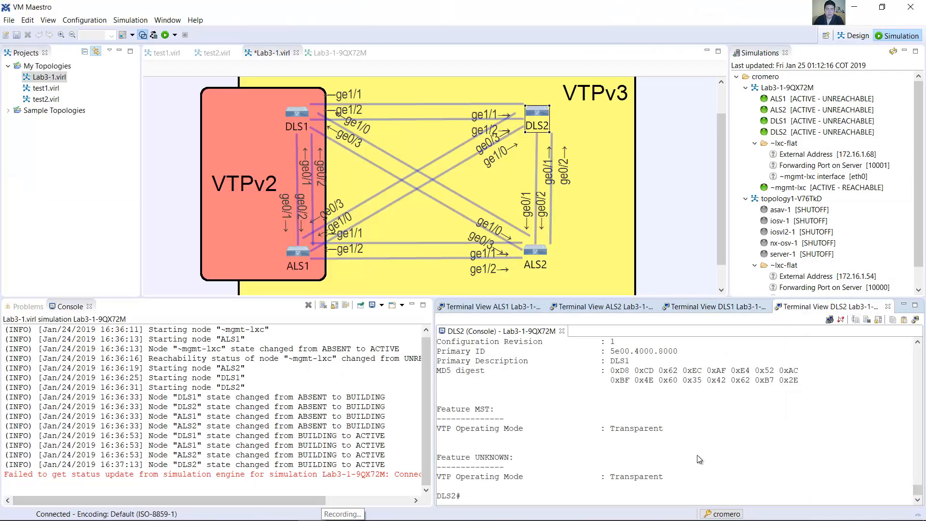
type("show vlan brief")
key("Return")
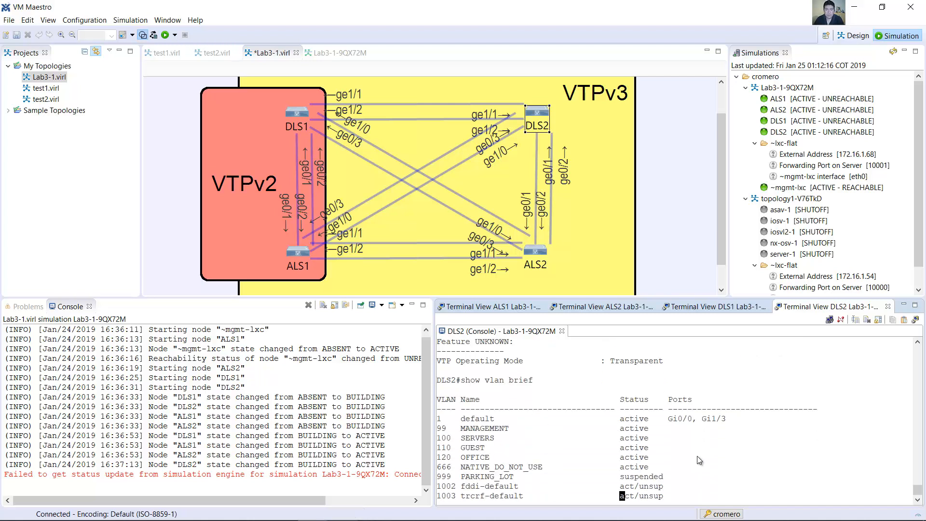
left_click_drag(438, 392, 529, 487)
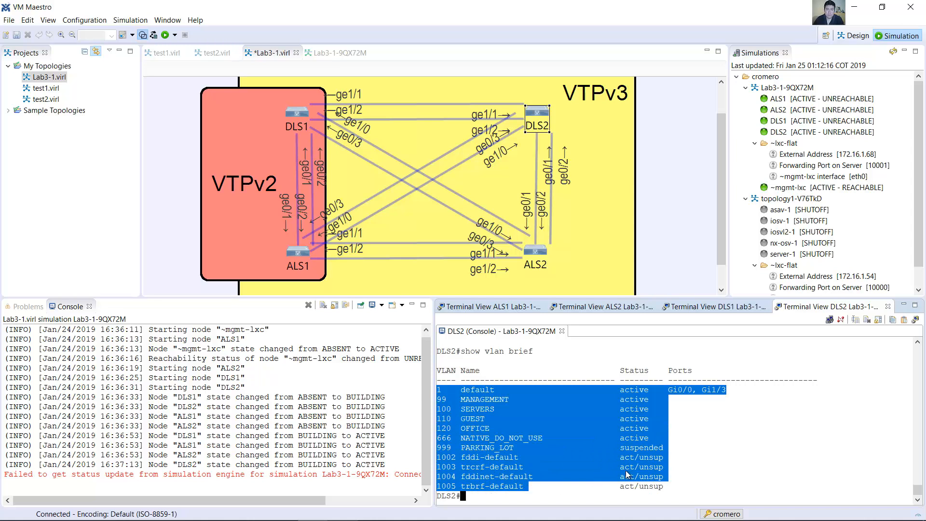
left_click(577, 444)
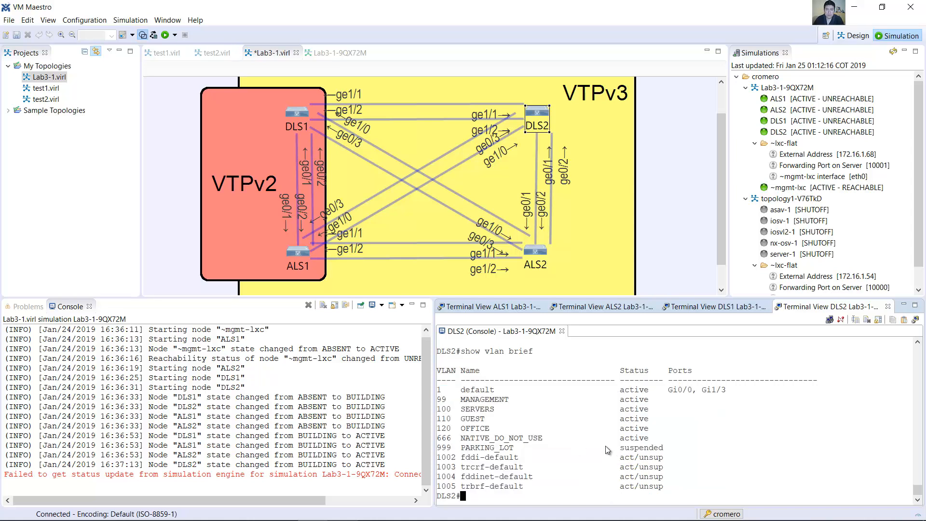
left_click_drag(668, 450, 440, 448)
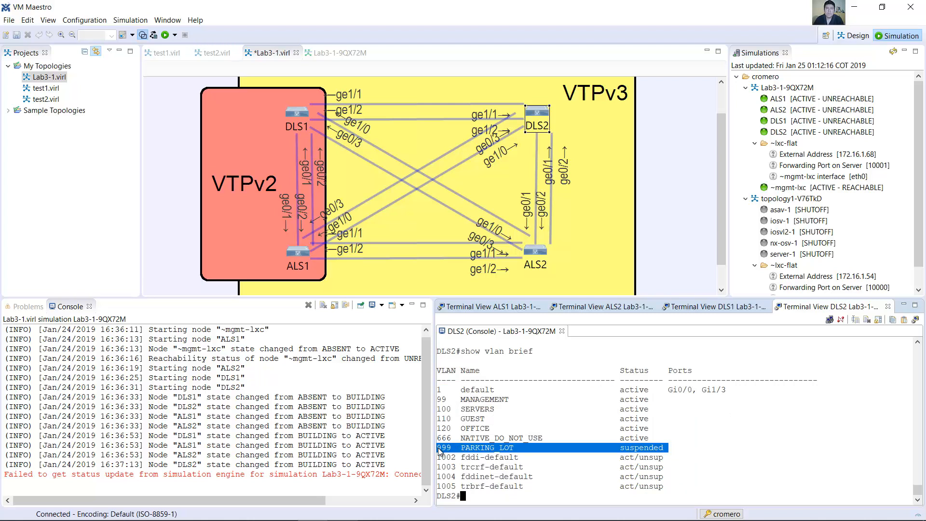
Step: Switch to the lab guide in Word and find Step 5, Park unused interfaces
key("alt+Tab")
scroll(452, 255, "down", 1)
triple_click(349, 118)
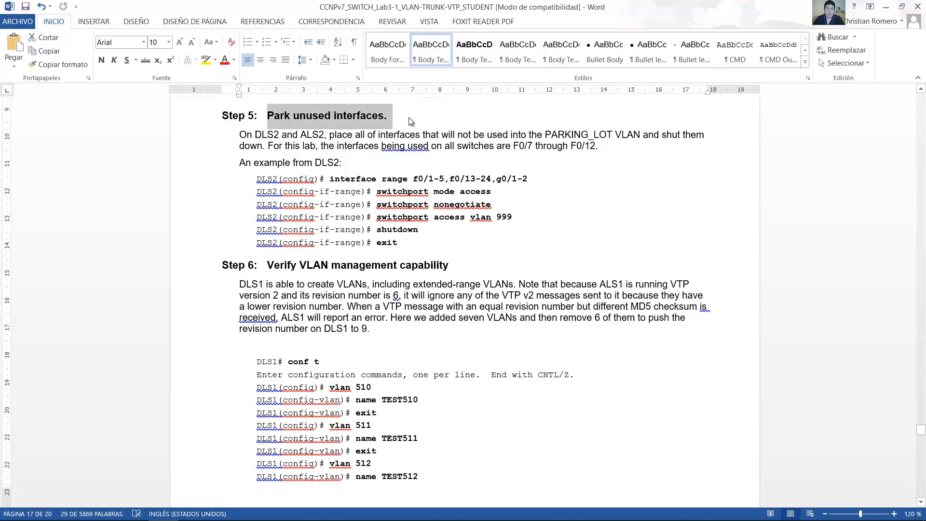
Step: Return to VM Maestro, enter global configuration mode on DLS2, check its ports in the topology and enter interface g1/3
key("alt+Tab")
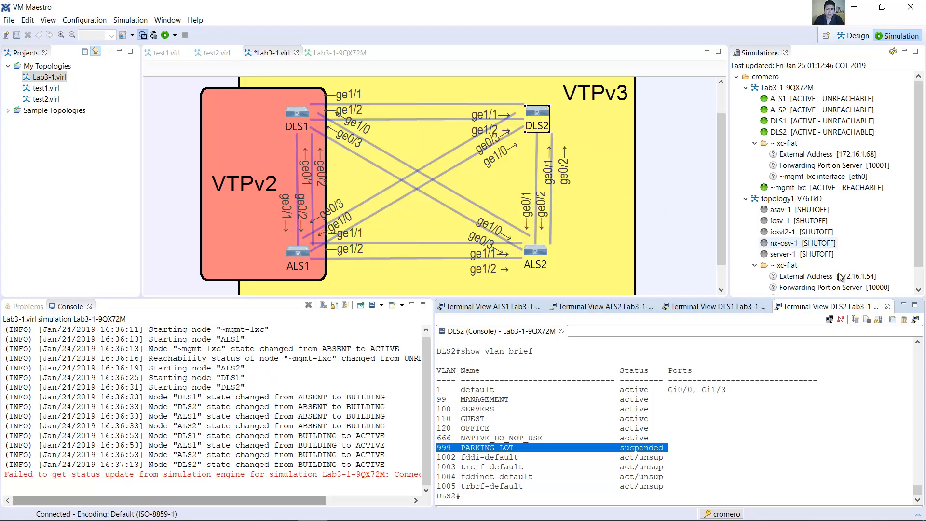
left_click(625, 473)
type("conf term")
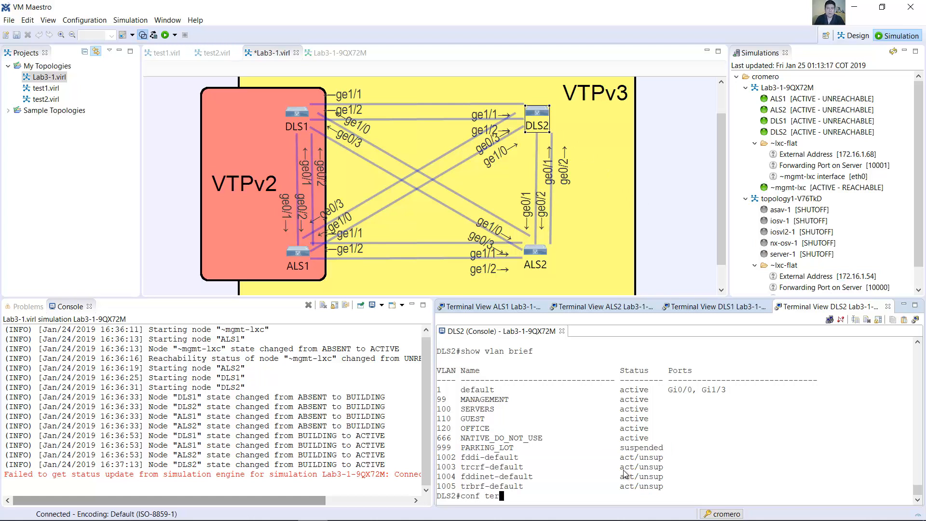
key("Return")
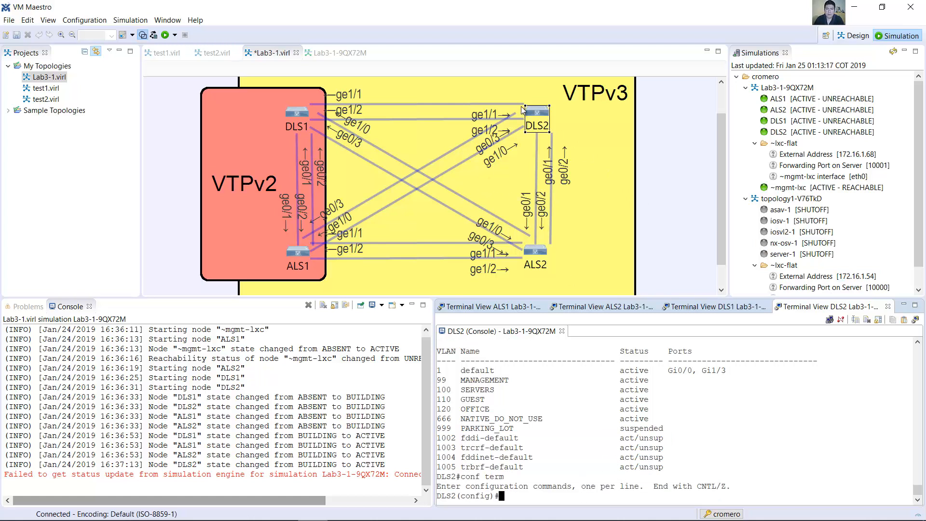
left_click(536, 113)
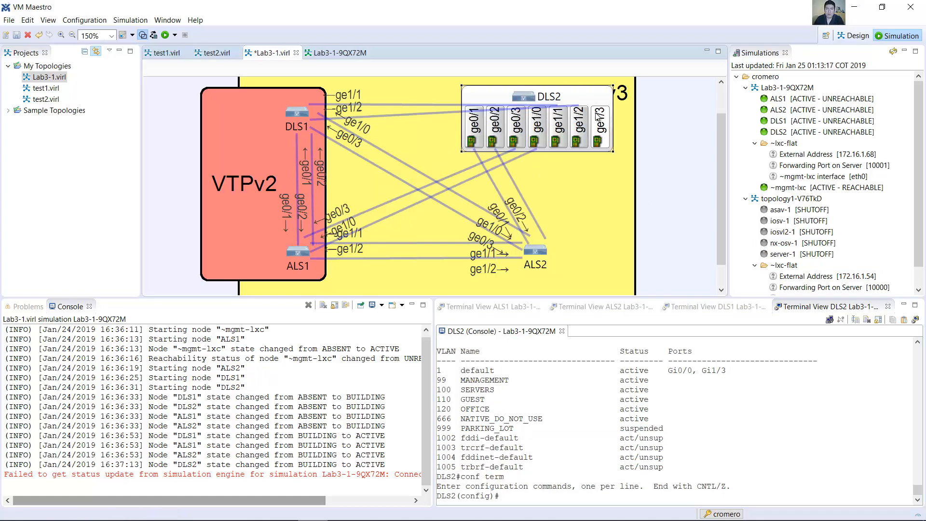
left_click(525, 93)
left_click(588, 408)
type("int g1/3")
key("Return")
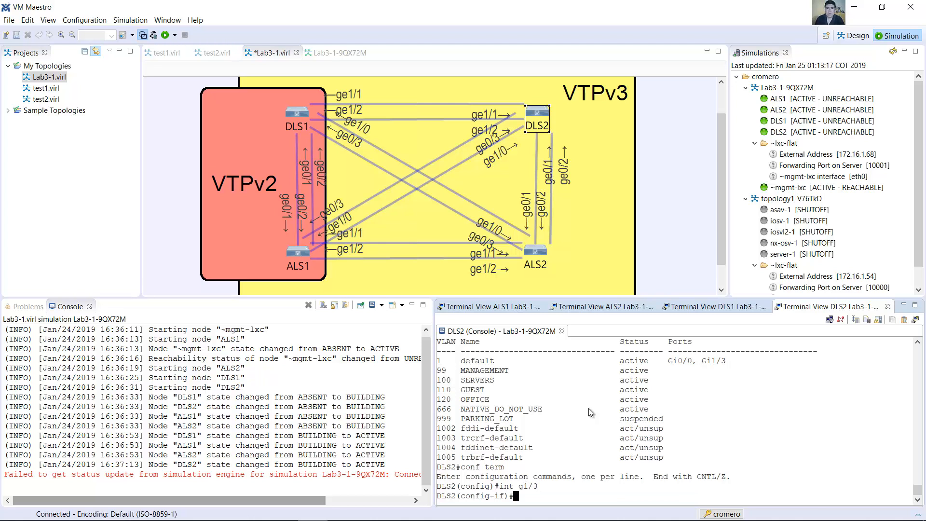
Step: Configure DLS2 interface g1/3 with switchport mode access and switchport nonegotiate
type("switchport mode access")
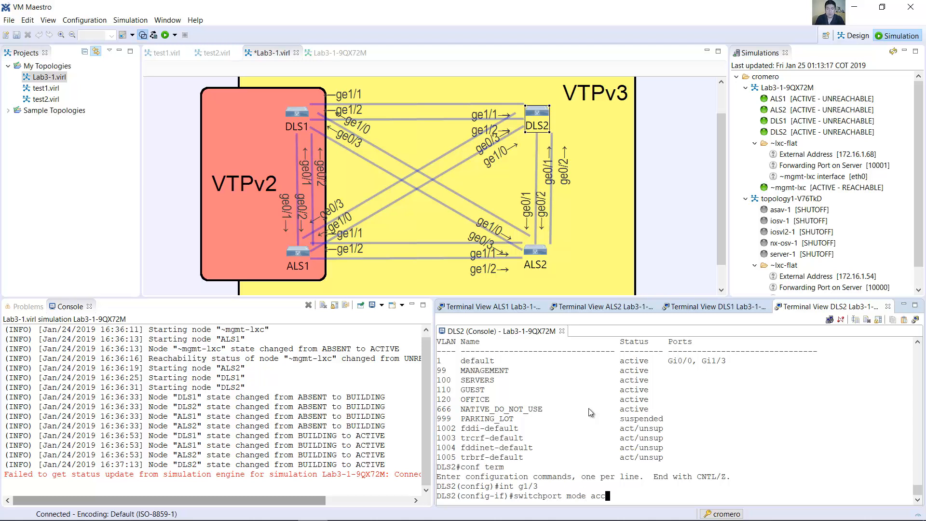
key("Return")
key("Up")
key("BackSpace")
key("BackSpace")
key("BackSpace")
key("BackSpace")
key("BackSpace")
key("BackSpace")
key("BackSpace")
key("BackSpace")
key("BackSpace")
key("BackSpace")
key("BackSpace")
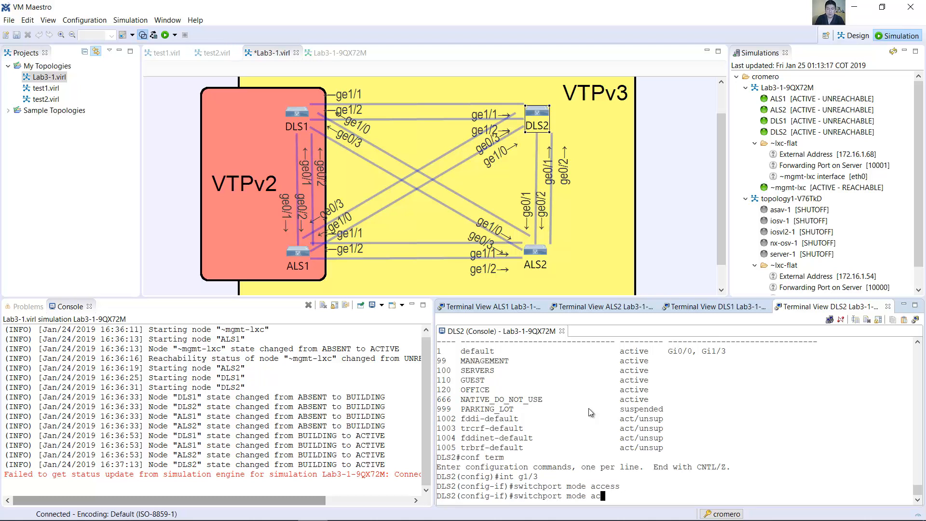
type("nonegotiate")
key("Return")
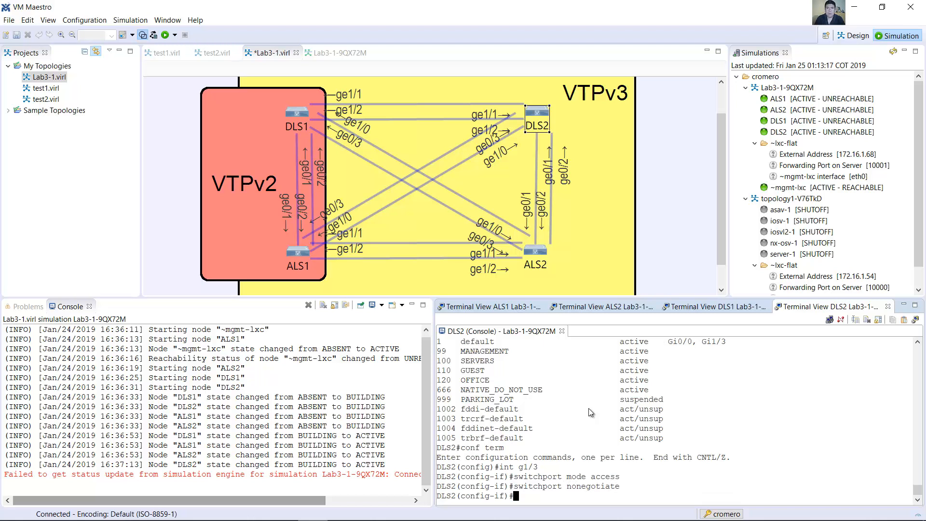
Step: Assign DLS2 interface g1/3 to access VLAN 999 and shut it down
key("Up")
key("BackSpace")
key("BackSpace")
key("BackSpace")
key("BackSpace")
key("BackSpace")
key("BackSpace")
key("BackSpace")
key("BackSpace")
key("BackSpace")
key("BackSpace")
key("BackSpace")
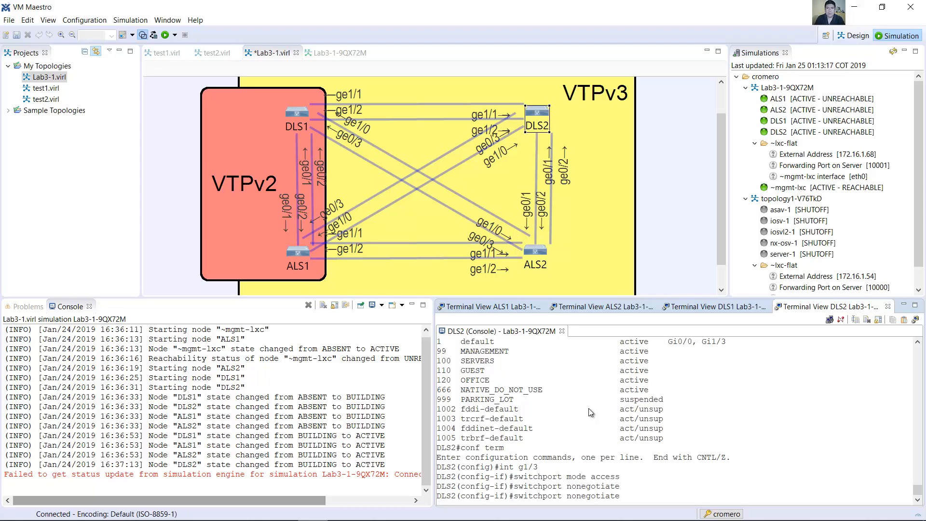
type("access vlan 999")
key("Return")
type("shutdown")
key("Return")
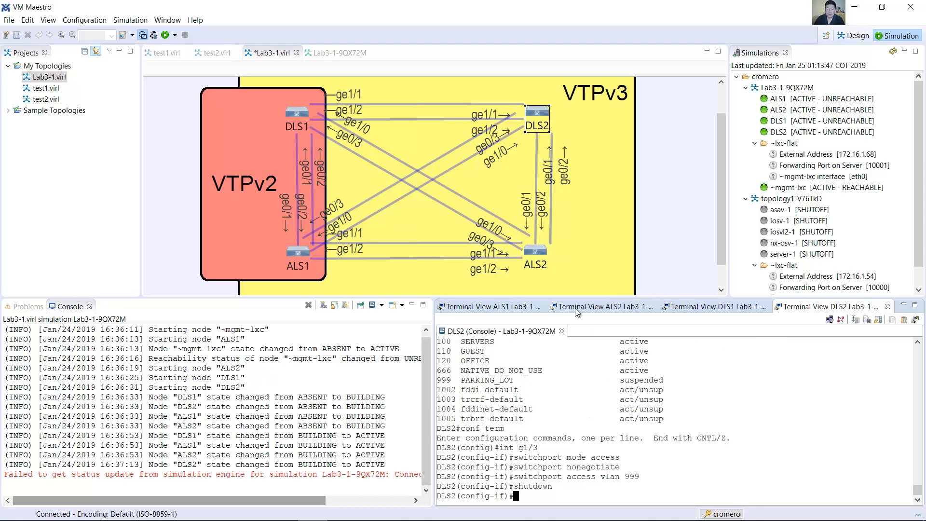
Step: Open the ALS2 console, enter global configuration mode and enter interface g1/3
left_click(538, 256)
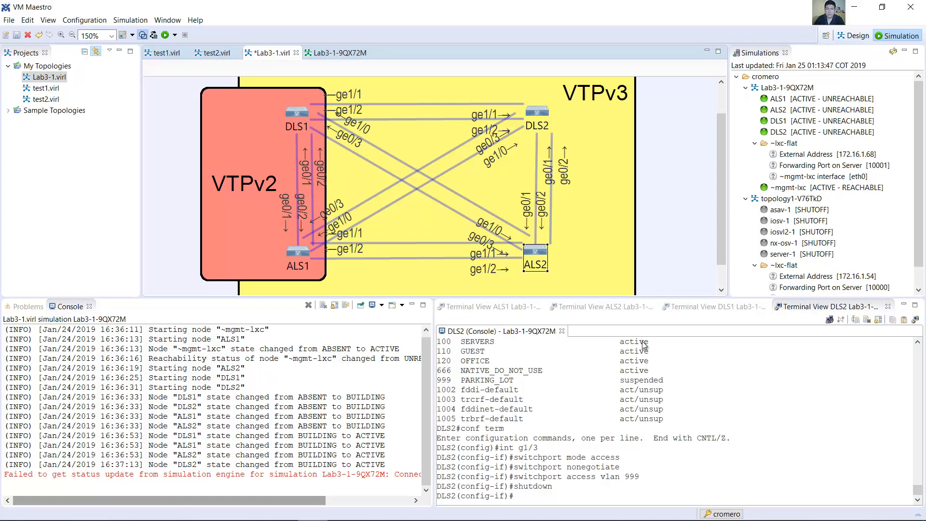
left_click(603, 307)
type("conf term")
key("Return")
type("int g1/")
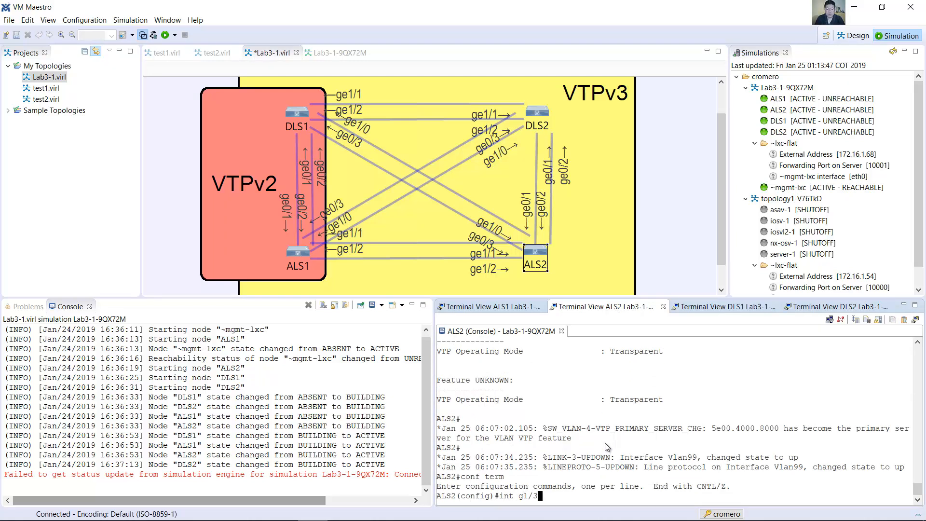
type("3")
key("Return")
Step: Configure ALS2 interface g1/3 with switchport mode access and switchport nonegotiate
type("switchport mode access")
key("Return")
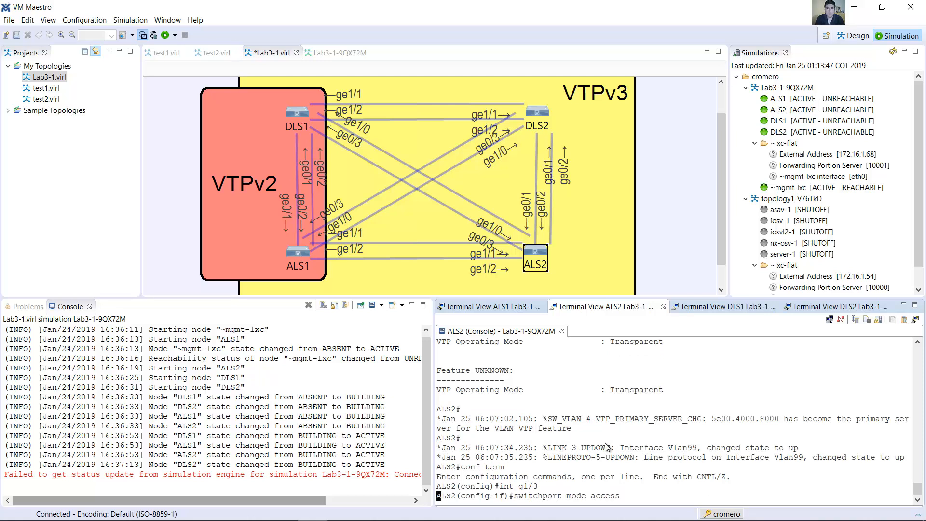
key("Up")
key("BackSpace")
key("BackSpace")
key("BackSpace")
key("BackSpace")
key("BackSpace")
key("BackSpace")
key("BackSpace")
key("BackSpace")
key("BackSpace")
key("BackSpace")
key("BackSpace")
type("nonegotiate")
key("Return")
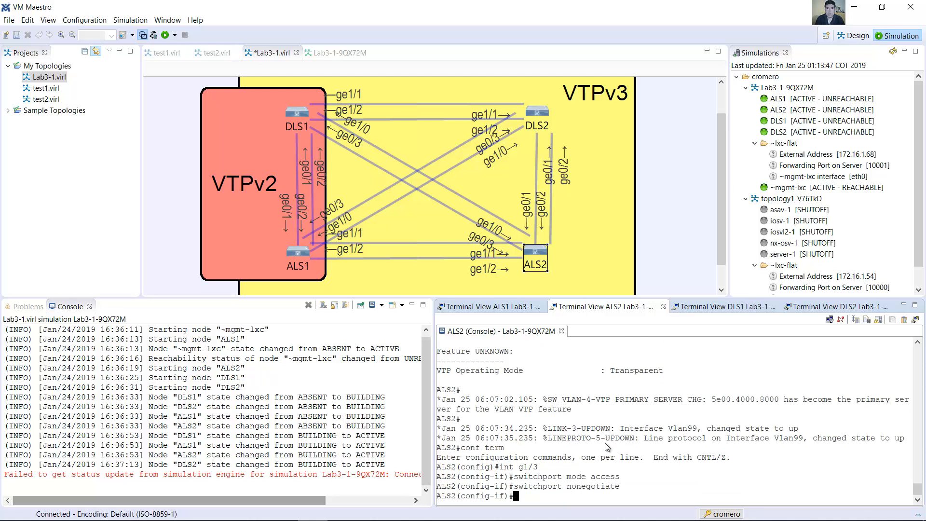
Step: Assign ALS2 interface g1/3 to access VLAN 999 and shut it down
key("Up")
key("Up")
key("Left")
key("Left")
key("Left")
key("Left")
key("Left")
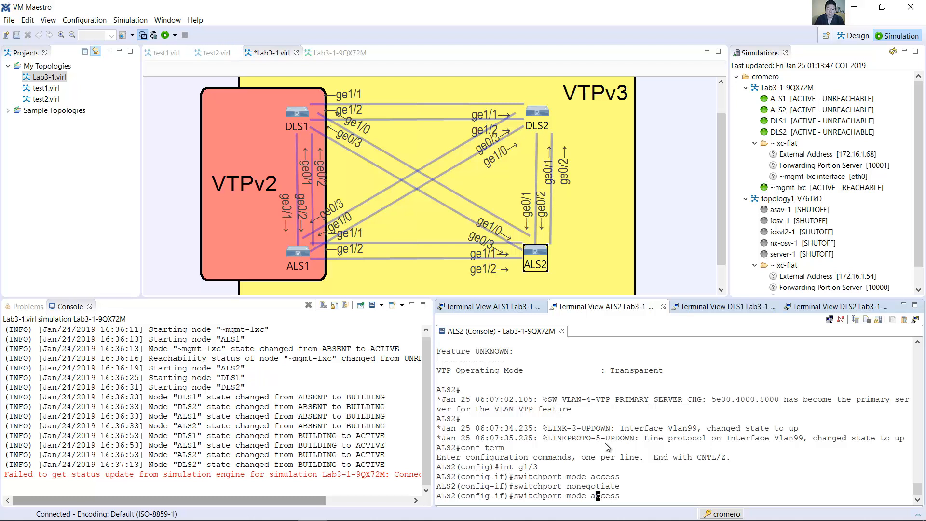
key("Left")
key("BackSpace")
key("BackSpace")
key("BackSpace")
key("BackSpace")
key("BackSpace")
key("Right")
key("Right")
key("Right")
key("Right")
type("an 9")
key("Return")
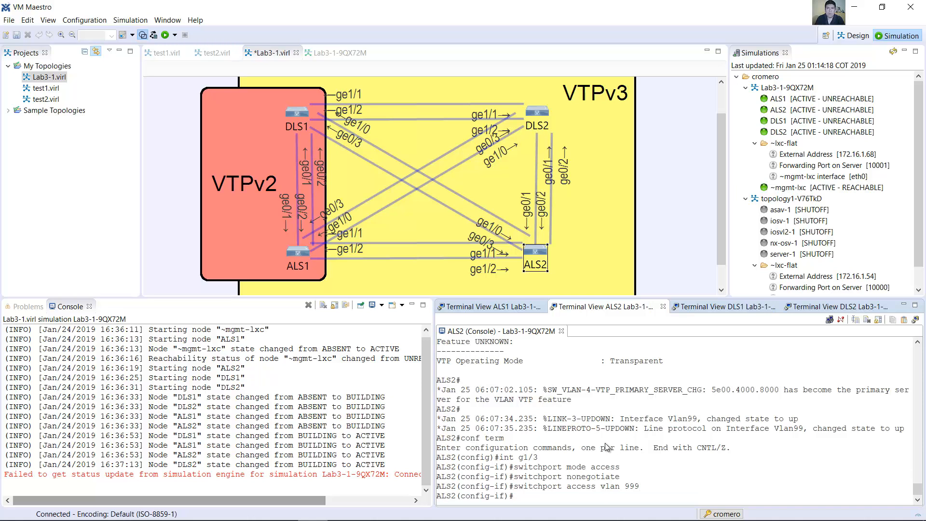
type("shutdow")
key("Return")
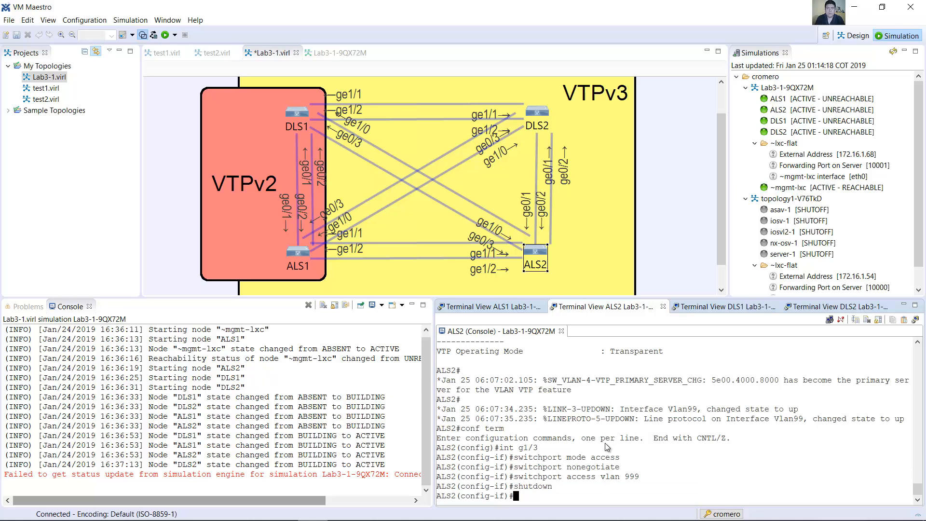
Step: Switch to the lab guide in Word and read Step 6, Verify VLAN management capability, including the note on ALS1 and VTP version 2
key("alt+Tab")
left_click_drag(270, 169, 459, 163)
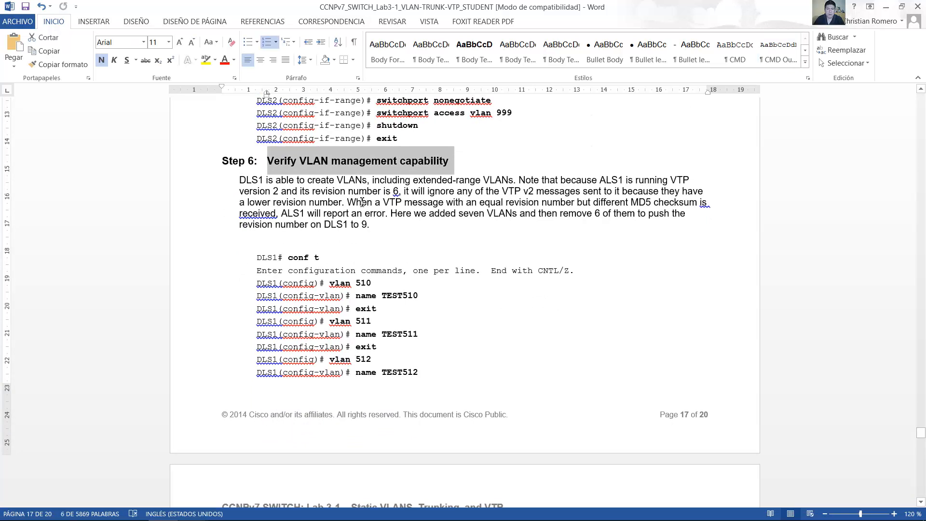
left_click_drag(247, 181, 647, 191)
left_click_drag(677, 193, 391, 233)
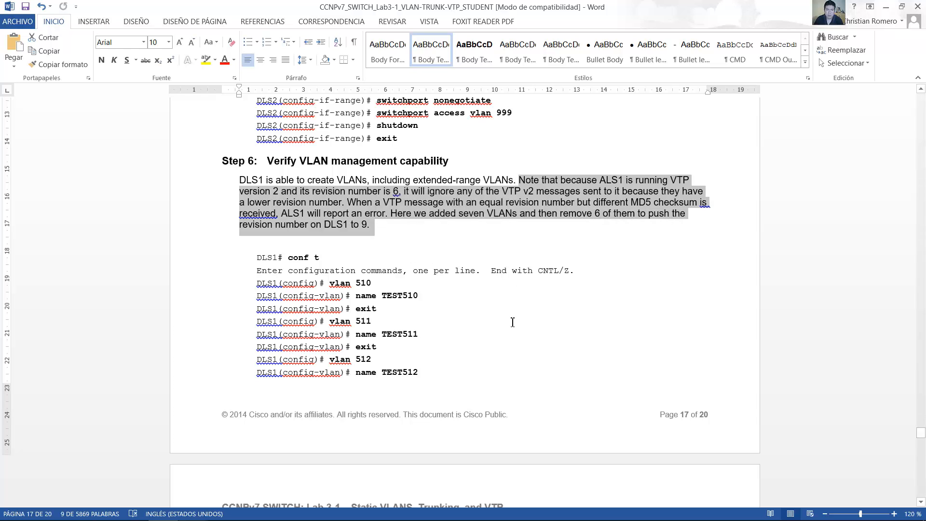
scroll(513, 320, "down", 2)
Step: Switch to VM Maestro, run show vtp status on the ALS1 console, and check the running VTP version, configuration revision and MD5 digest
key("alt+Tab")
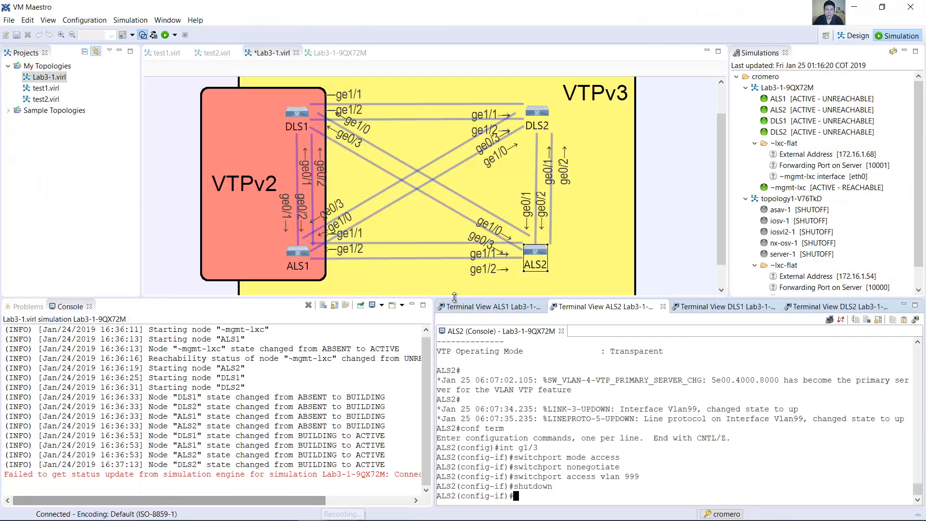
left_click(489, 307)
key("Return")
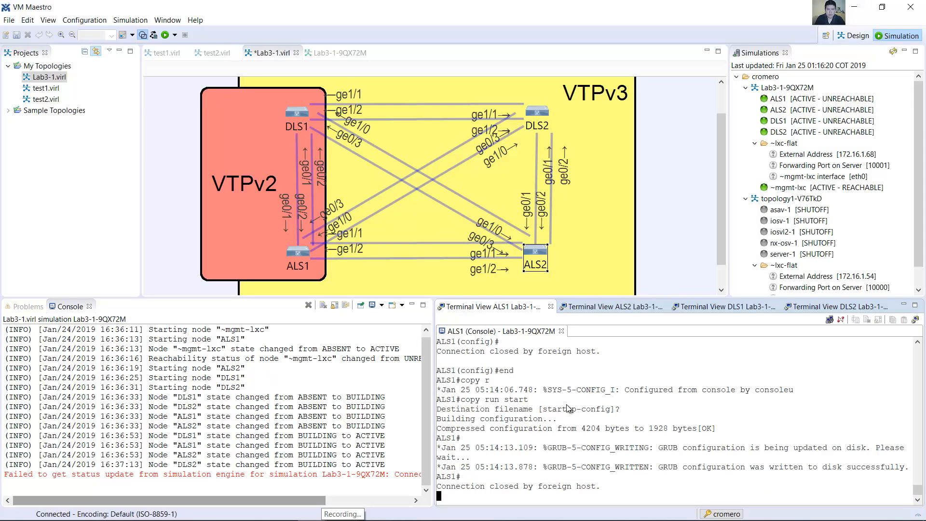
key("Return")
type("show vtp status")
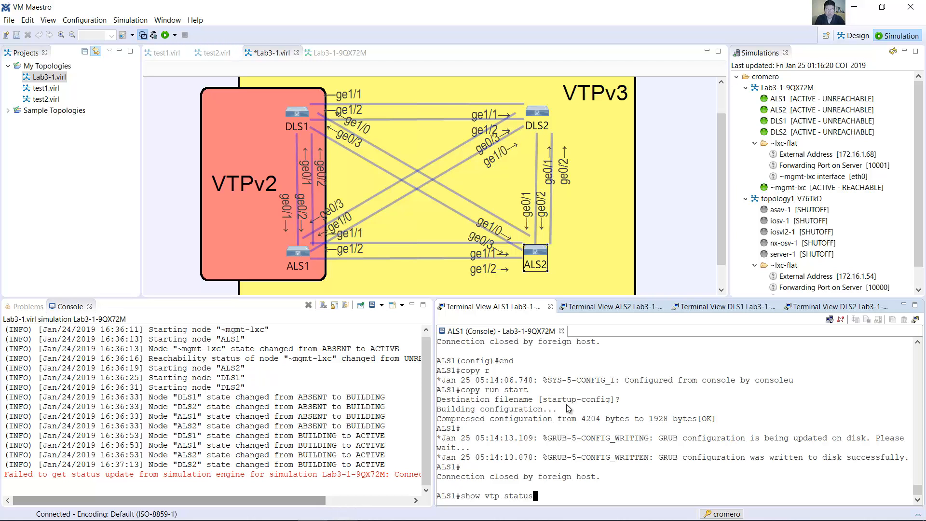
key("Return")
left_click_drag(608, 354, 484, 353)
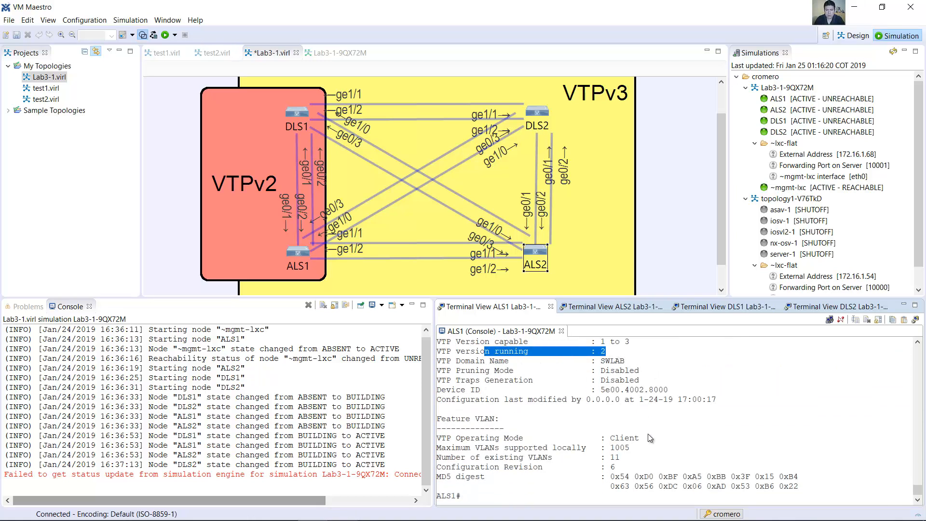
left_click_drag(613, 476, 436, 476)
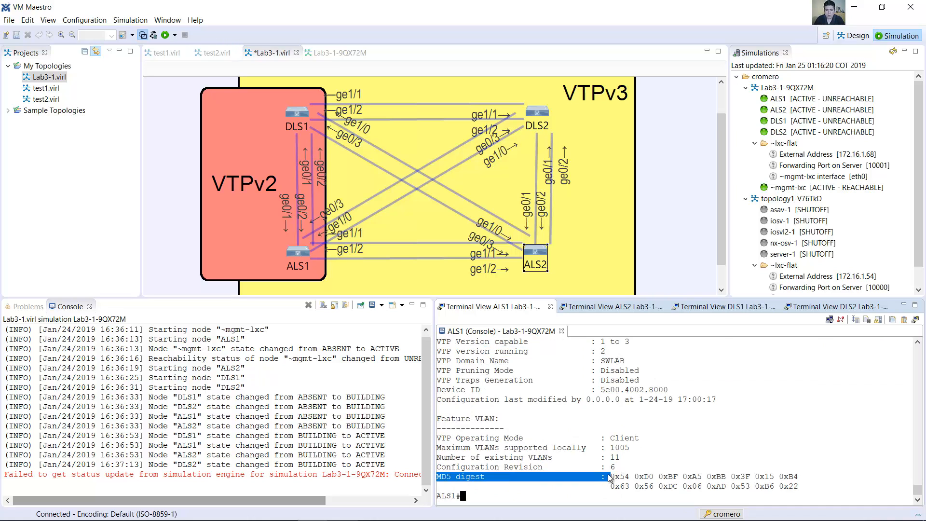
Step: Run show vtp status on the DLS1 console and check its configuration revision and running VTP version
left_click(703, 306)
left_click(655, 427)
type("show vtp status")
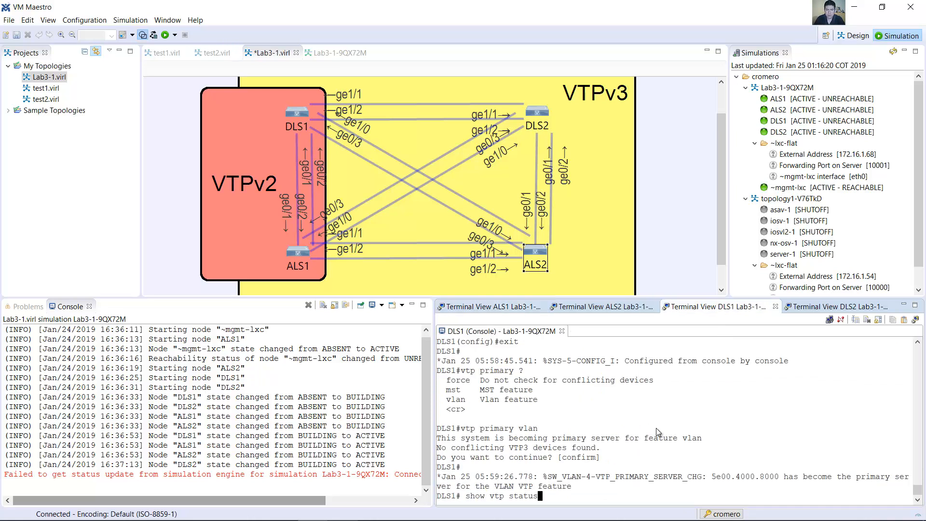
key("Return")
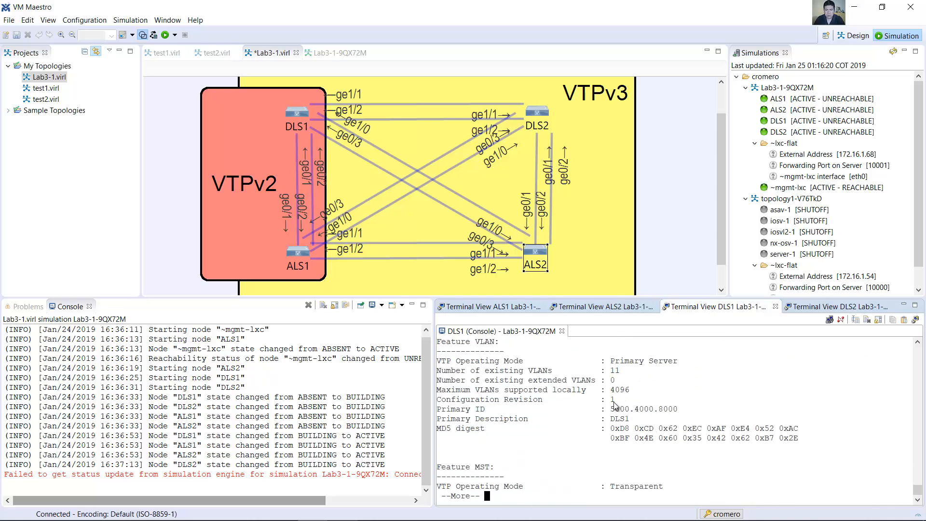
left_click_drag(614, 405, 528, 404)
scroll(612, 386, "up", 3)
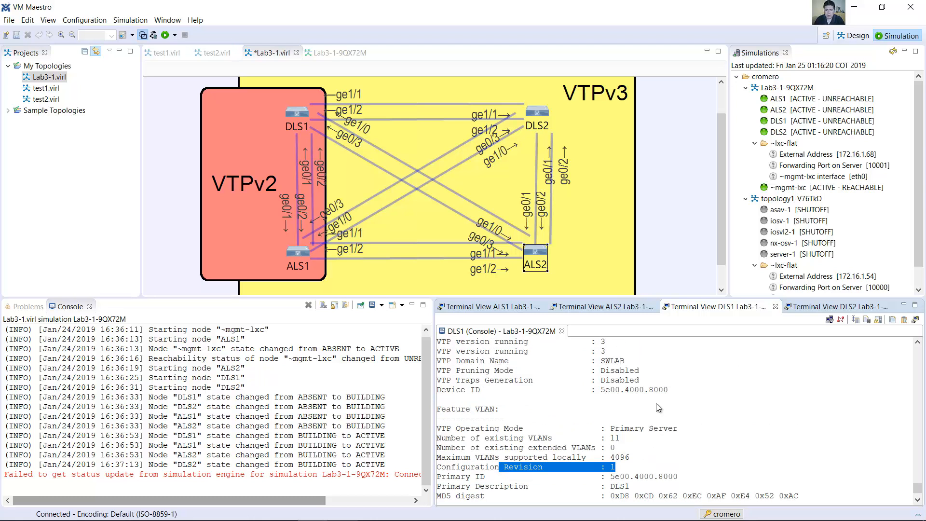
left_click_drag(606, 351, 532, 351)
scroll(555, 400, "down", 5)
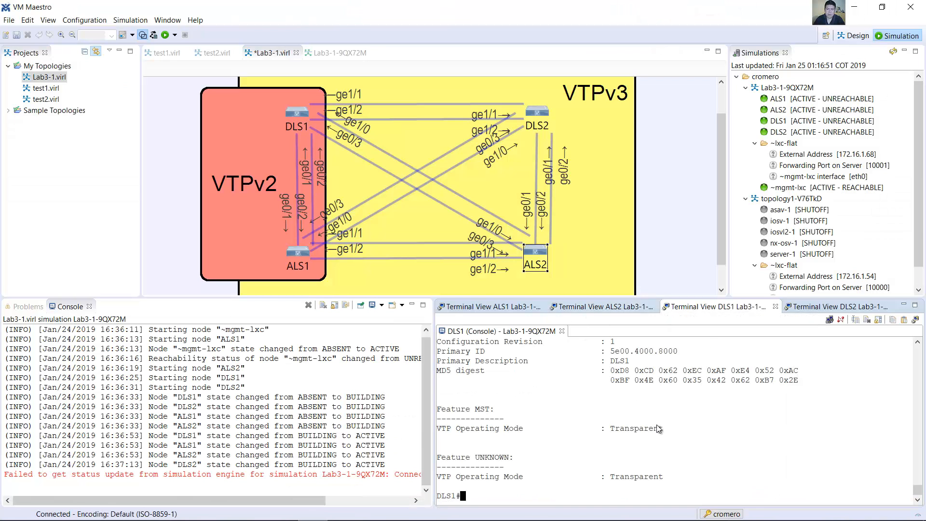
Step: Enter global configuration mode on DLS1, create VLAN 510 with the name TEST510, and exit VLAN configuration
type("conf term")
key("Return")
type("vlan 510")
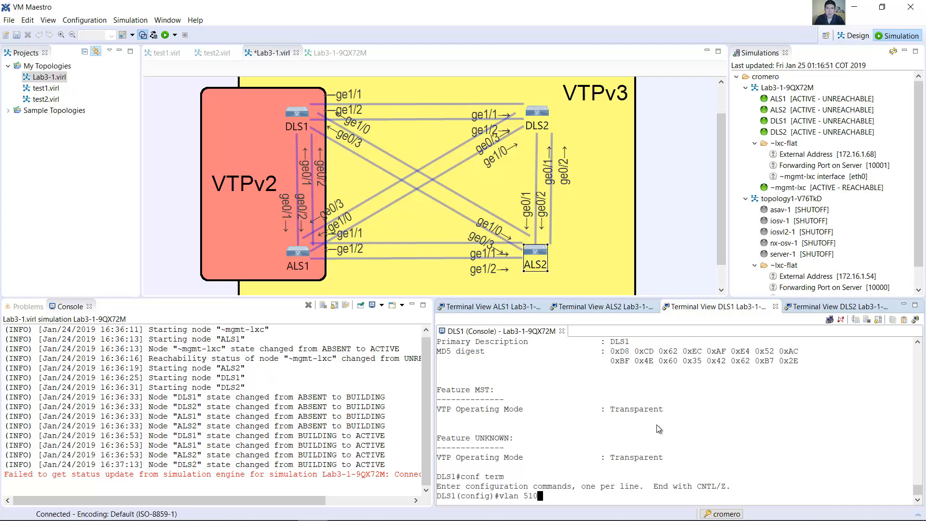
key("Return")
type("name TEST510")
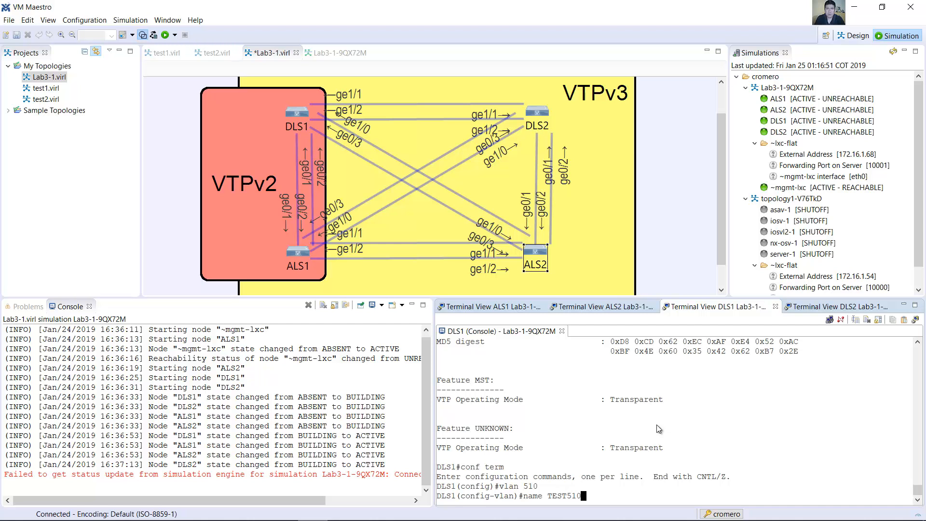
key("Return")
type("exit")
key("Return")
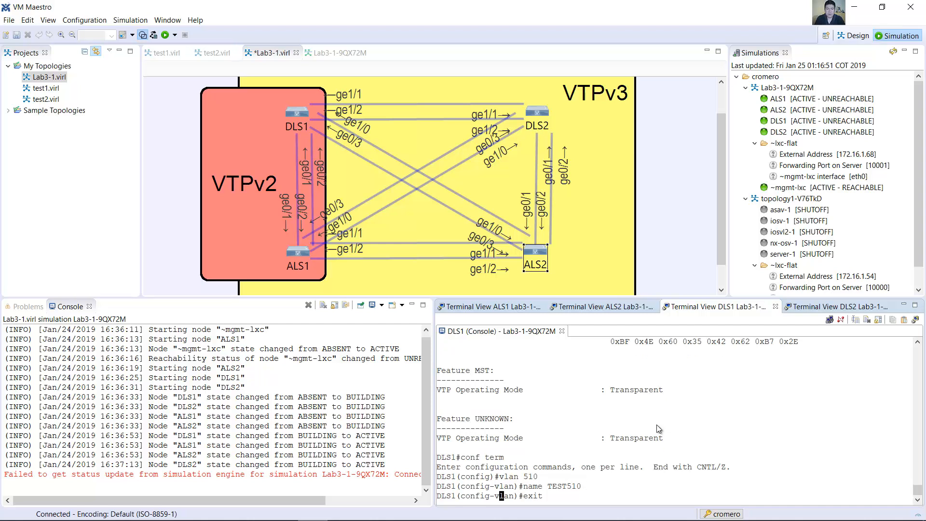
Step: Create VLAN 511 on DLS1 with the name TEST511 and exit VLAN configuration
key("Up")
key("Up")
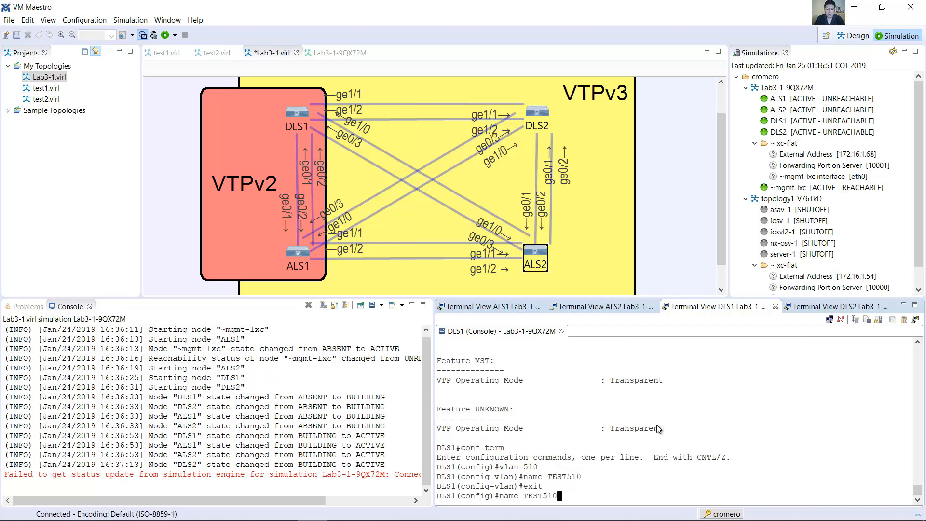
key("Up")
key("BackSpace")
type("1")
key("Return")
type("name TEST510")
key("BackSpace")
type("1")
key("Return")
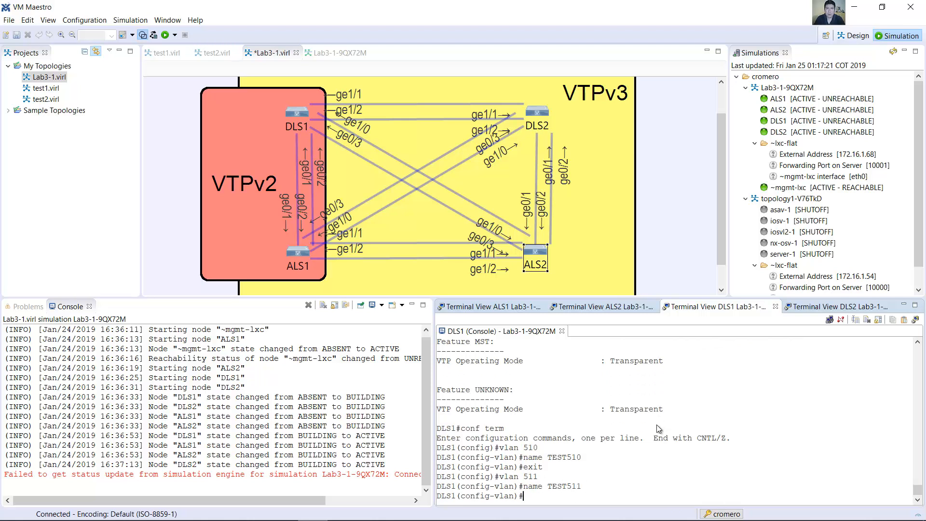
key("Up")
key("Up")
key("Up")
key("Return")
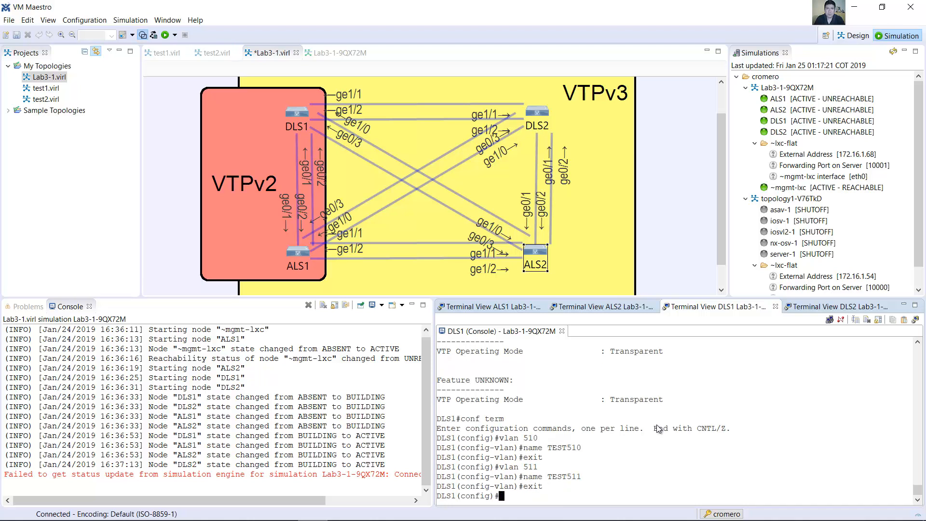
Step: Create VLAN 512 on DLS1 with the name TEST512 and exit VLAN configuration
key("Up")
key("Up")
key("Up")
key("Return")
key("Up")
key("Up")
key("Up")
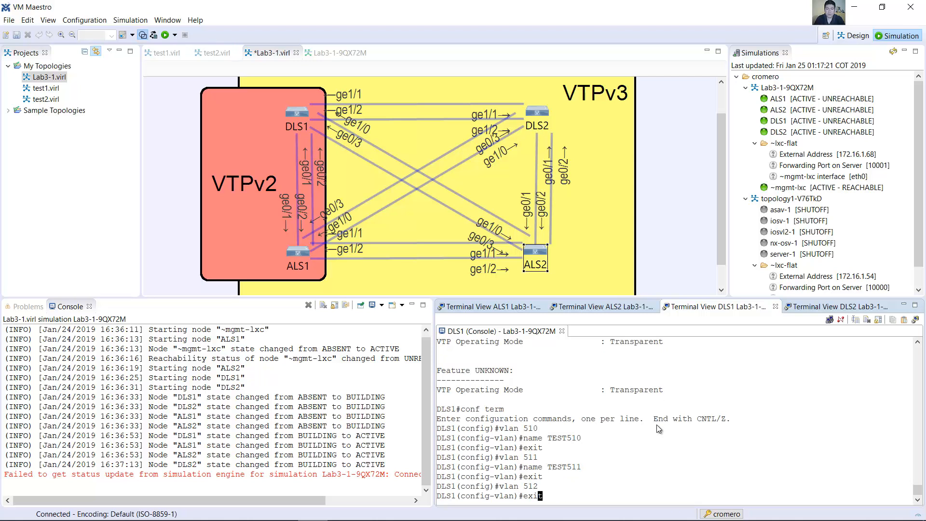
key("BackSpace")
type("2")
key("Return")
key("Up")
key("Up")
key("Up")
key("Return")
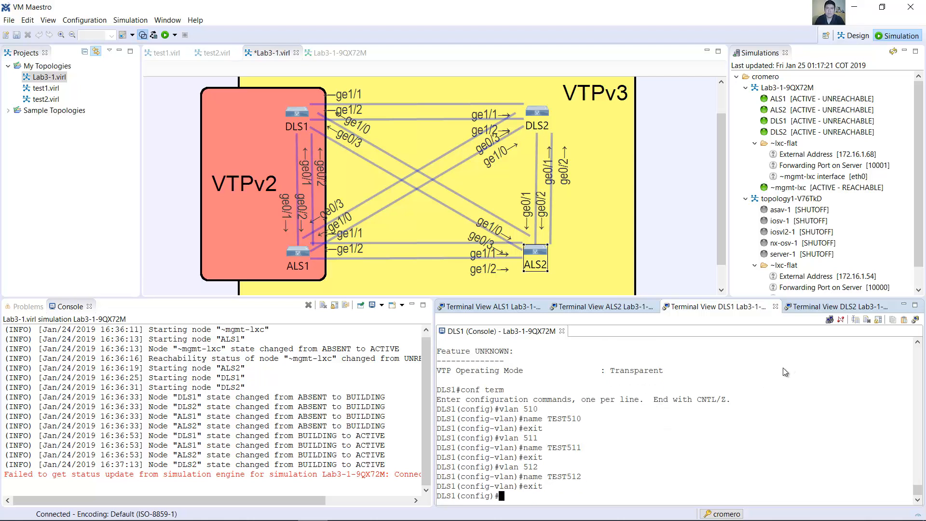
Step: Create VLAN 513 on DLS1 with the name TEST513 and exit VLAN configuration
key("Up")
key("Up")
key("Up")
key("BackSpace")
type("3")
key("Return")
key("Up")
key("Up")
key("Up")
key("BackSpace")
type("3")
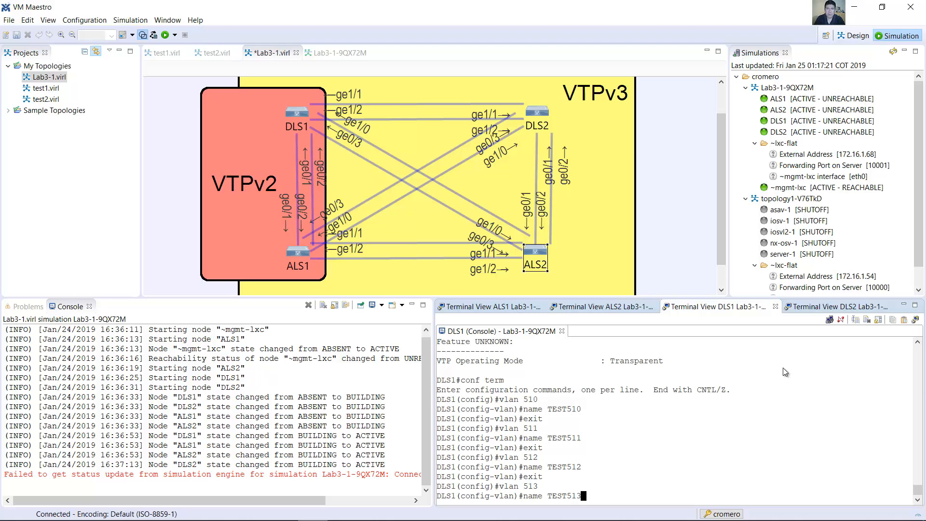
key("Return")
type("exit")
key("Return")
Step: Create VLAN 514 on DLS1 with the name TEST514 and exit VLAN configuration
key("Up")
key("Up")
key("Up")
key("BackSpace")
type("4")
key("Return")
key("Up")
key("Up")
key("Up")
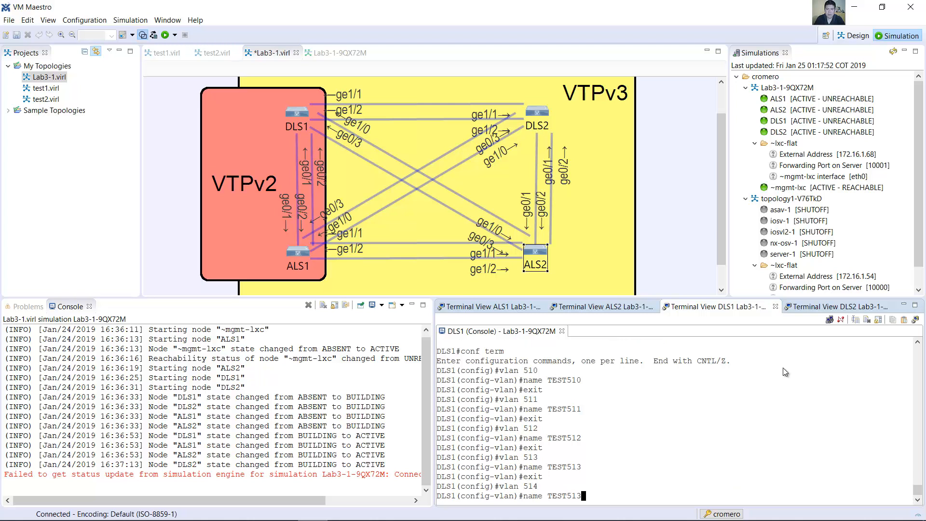
key("BackSpace")
type("4")
key("Return")
key("Up")
key("Up")
key("Up")
key("Return")
Step: Create VLAN 515 on DLS1 with the name TEST515 and exit VLAN configuration
key("Up")
key("Up")
key("Up")
key("BackSpace")
type("5")
key("Return")
key("Up")
key("Up")
key("Up")
key("BackSpace")
type("5")
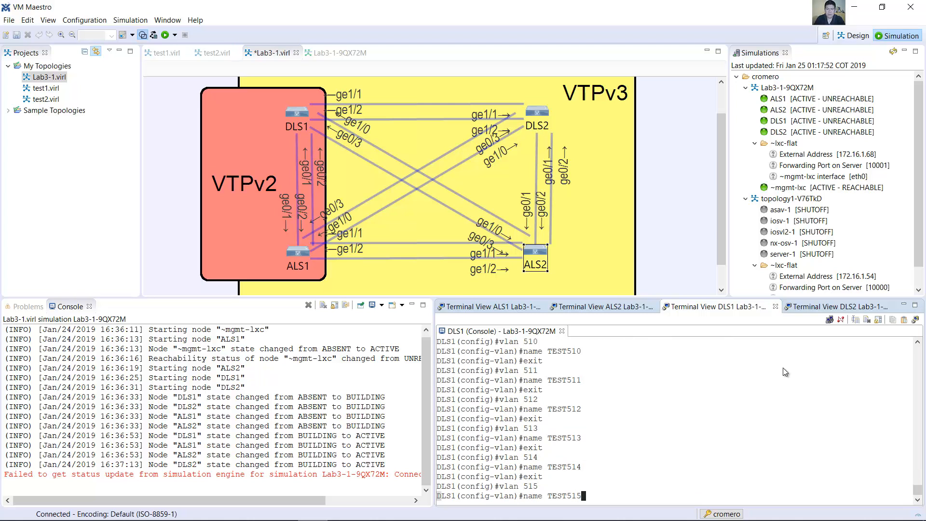
key("Return")
key("Up")
key("Up")
key("Up")
key("Return")
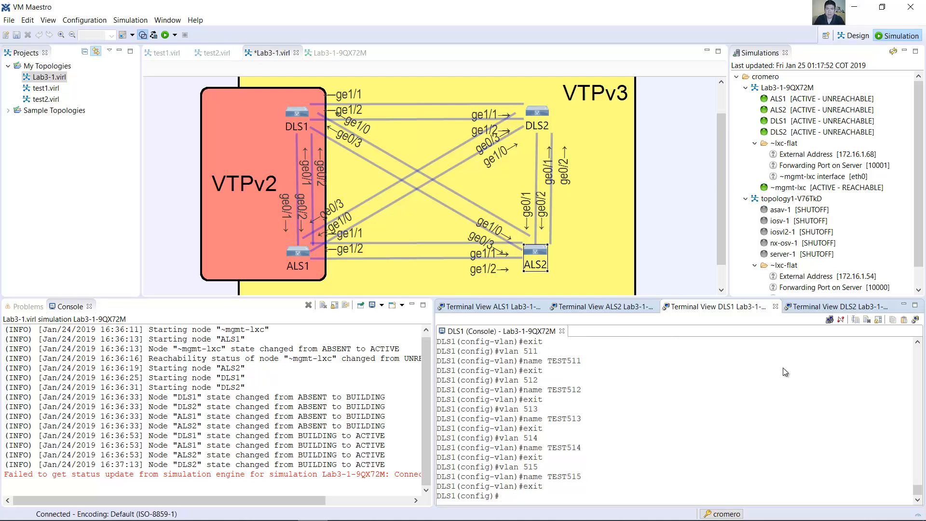
Step: Create extended-range VLAN 1500 on DLS1 with the name TEST-EXT-1500 and exit VLAN configuration
type("vlan 1500")
key("Return")
type("nam")
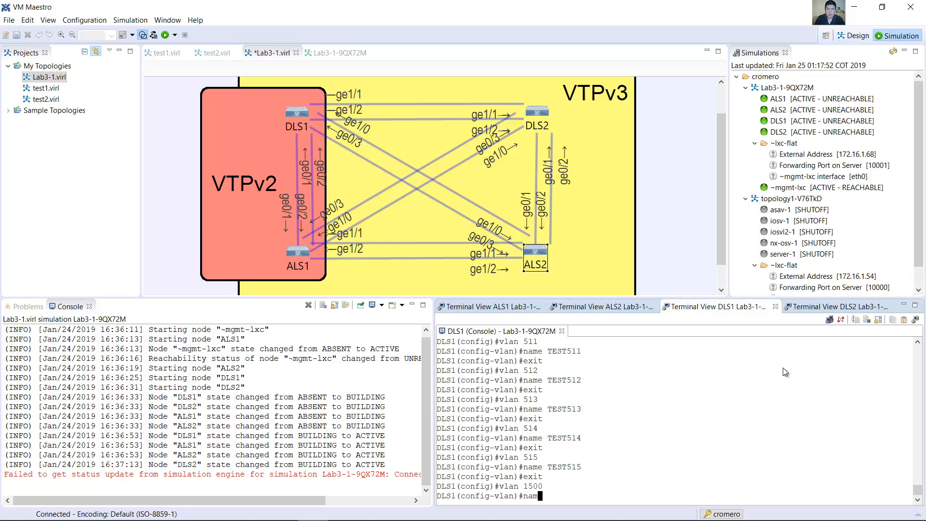
type("e TEST-EXT-1500")
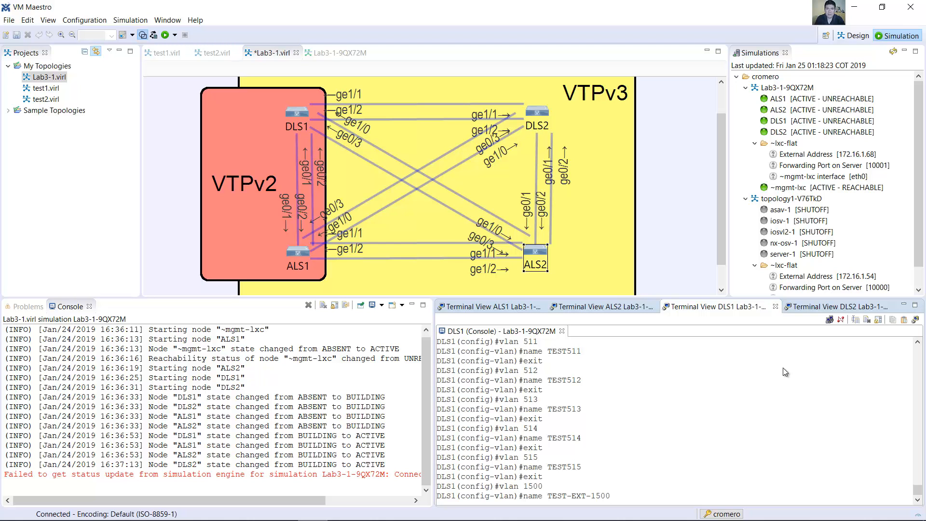
key("Return")
key("Up")
key("Up")
key("Up")
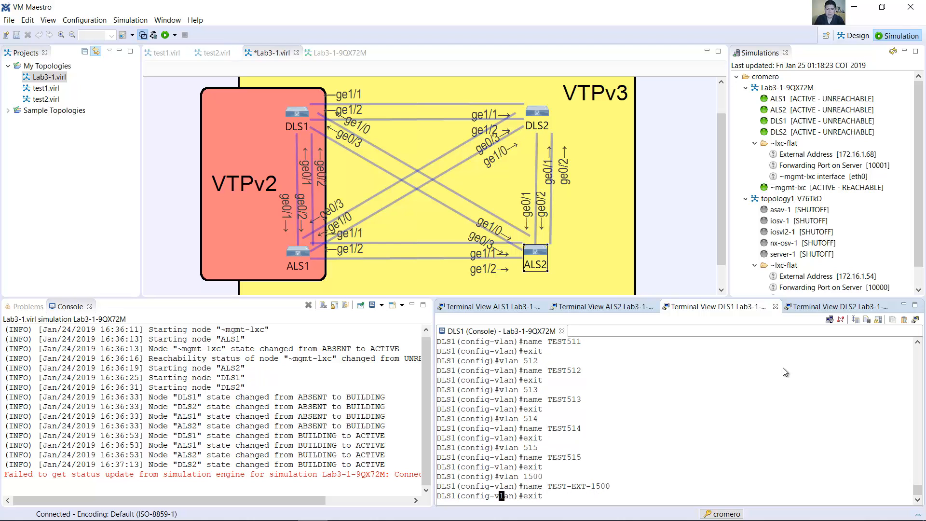
key("Return")
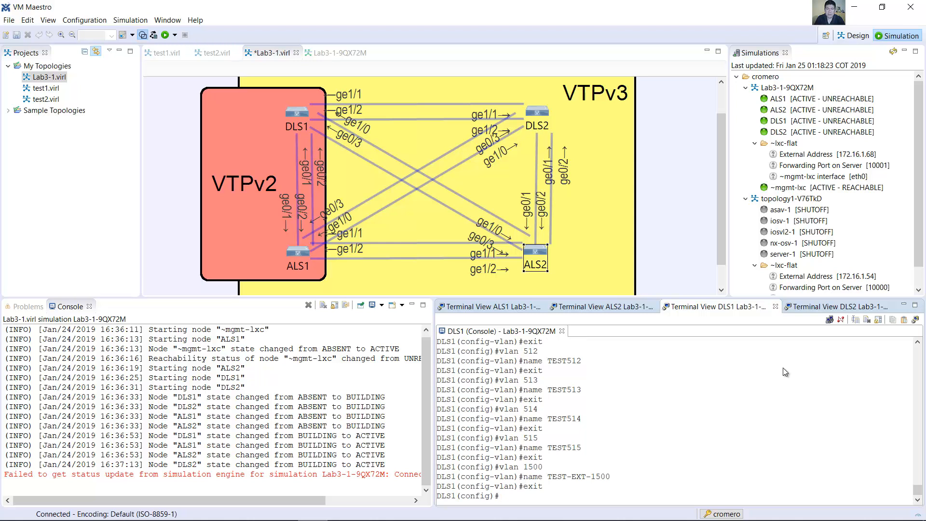
Step: Remove VLANs 510-514 from DLS1 with a single no vlan command and end configuration mode
type("no vlan 510-514")
key("Return")
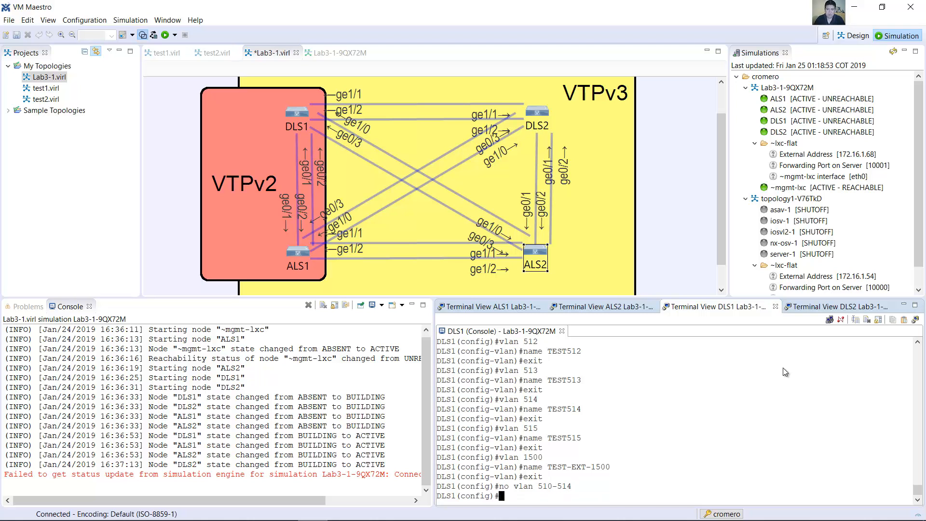
type("end")
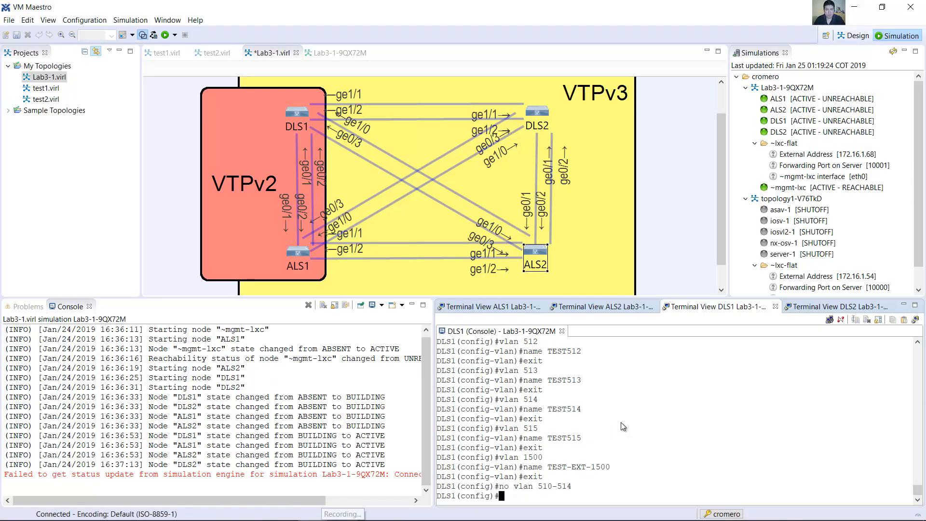
key("Return")
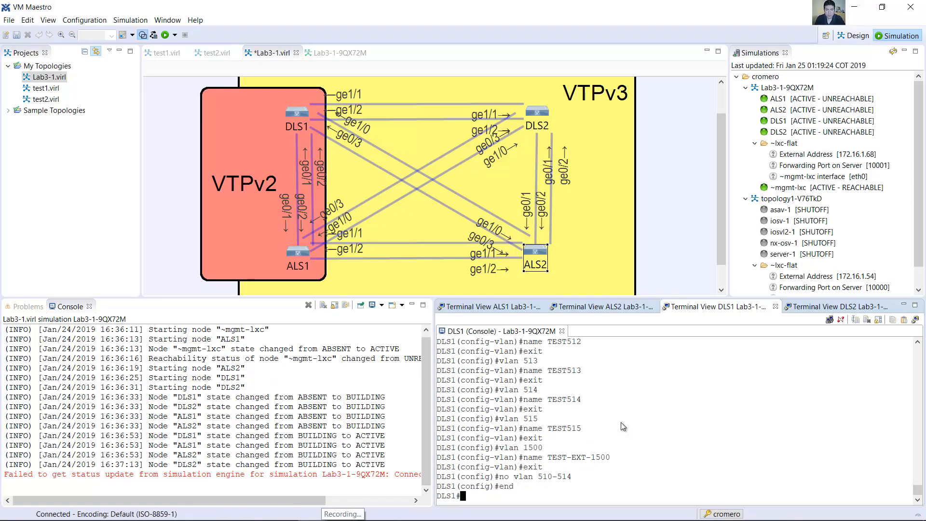
Step: Run show vlan brief on DLS1 and check the entries for VLANs 515 and 1500
type("show vlan brief")
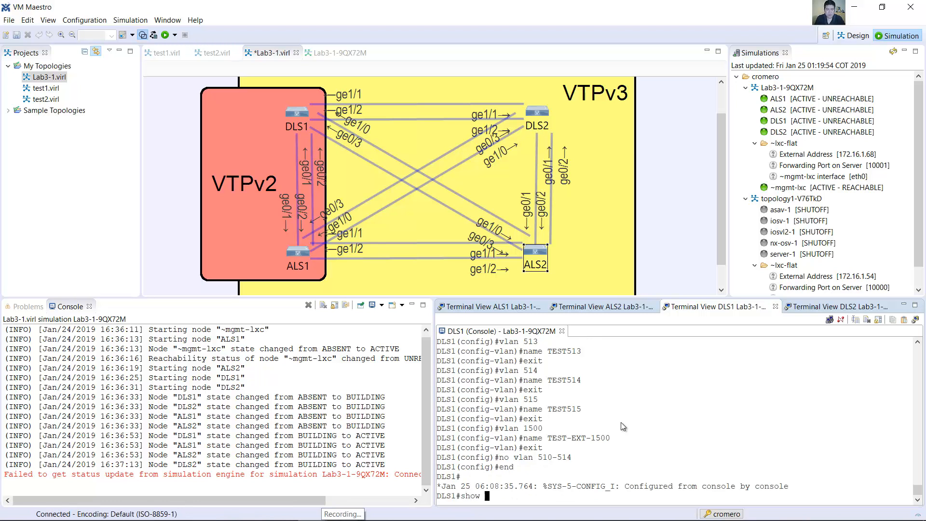
key("Return")
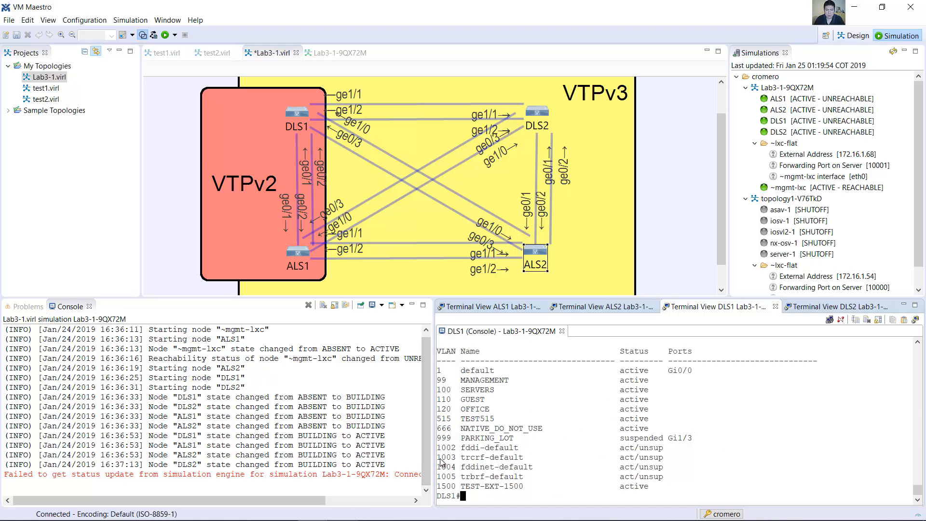
double_click(444, 418)
left_click_drag(451, 423, 650, 423)
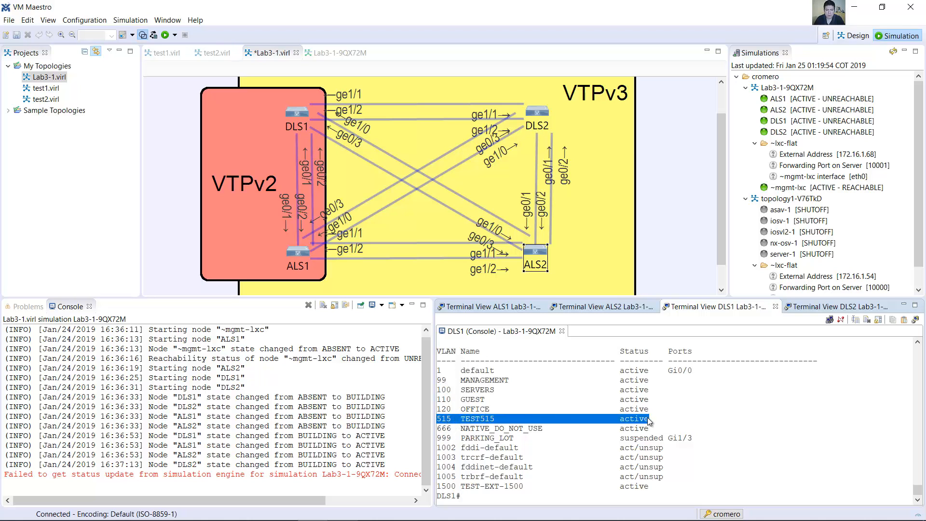
left_click_drag(439, 488, 644, 486)
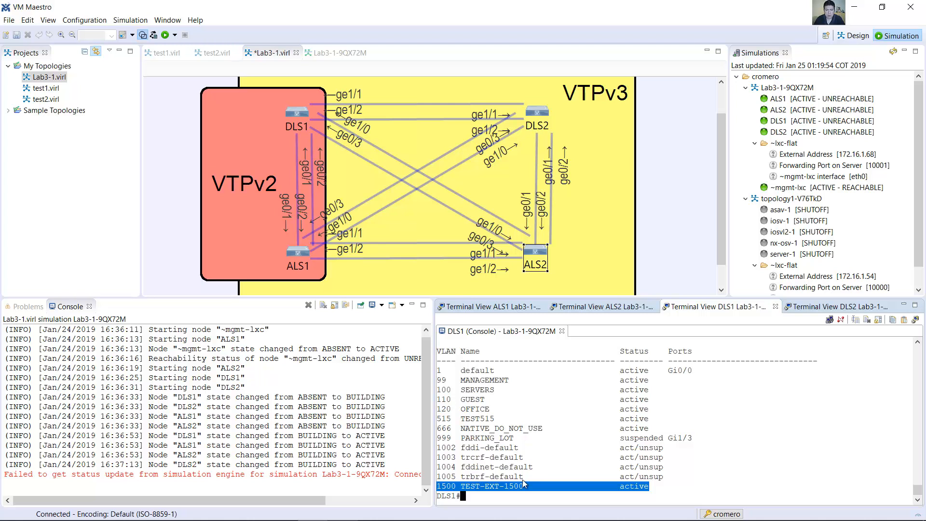
Step: Run show vtp status on DLS1 again, check the VLAN feature's configuration revision, and page to the end of the output
left_click(510, 496)
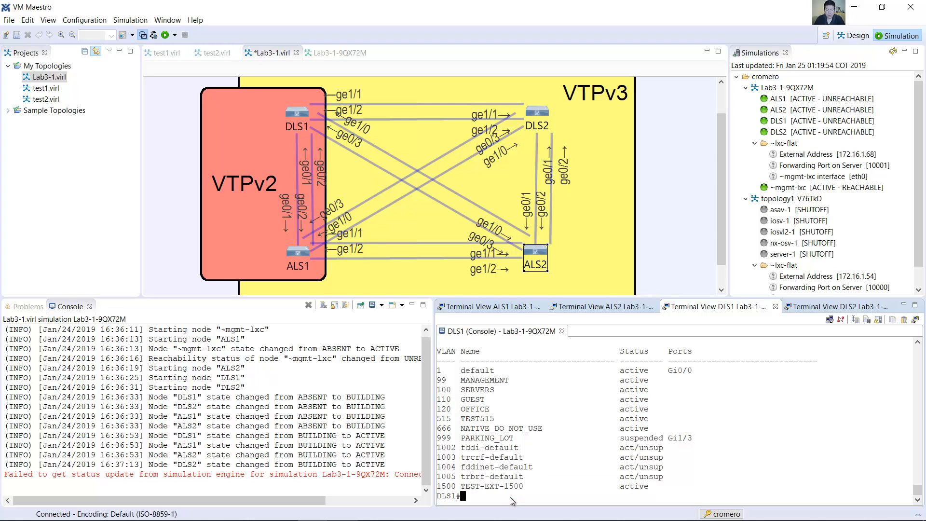
type("conf term")
key("Up")
key("Return")
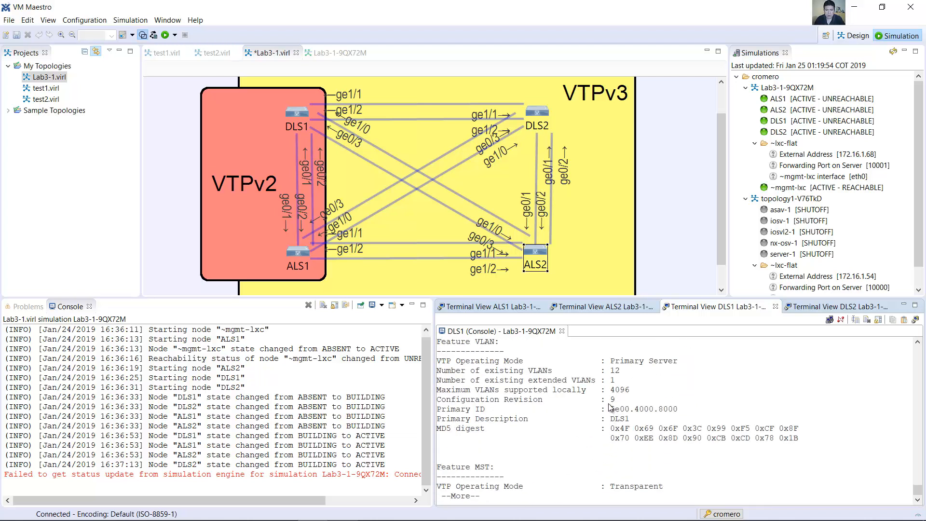
double_click(613, 399)
key("space")
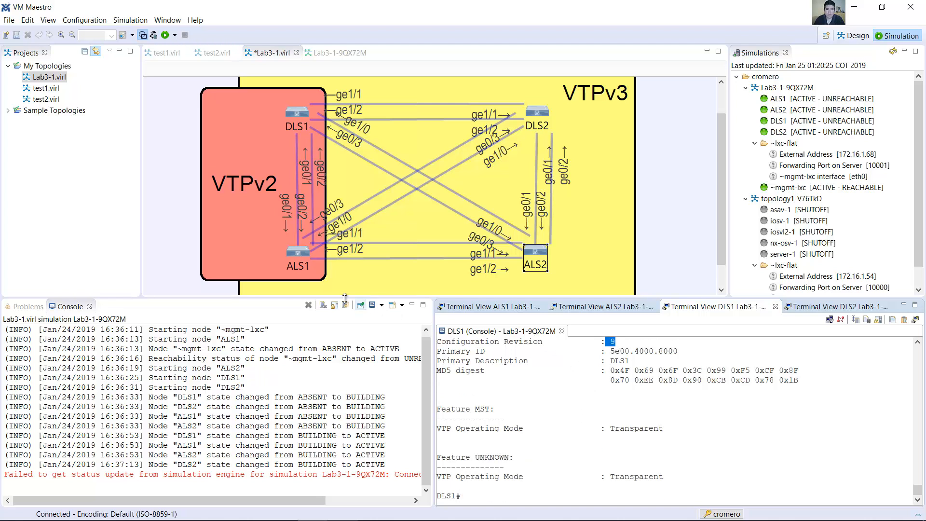
Step: Run show vtp status on ALS1 and check the VLAN feature's configuration revision and the running VTP version
left_click(526, 307)
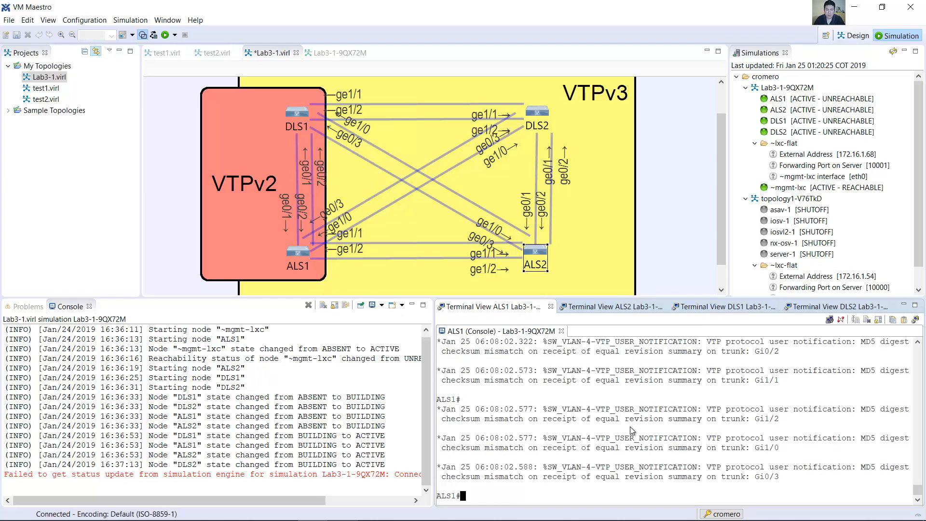
key("Up")
key("Up")
key("Up")
key("Up")
key("Up")
key("Up")
key("Up")
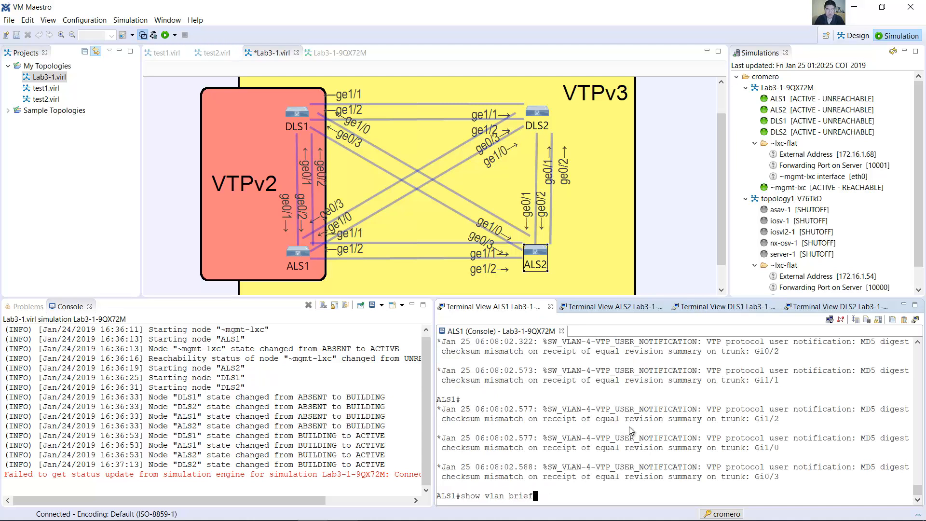
key("Return")
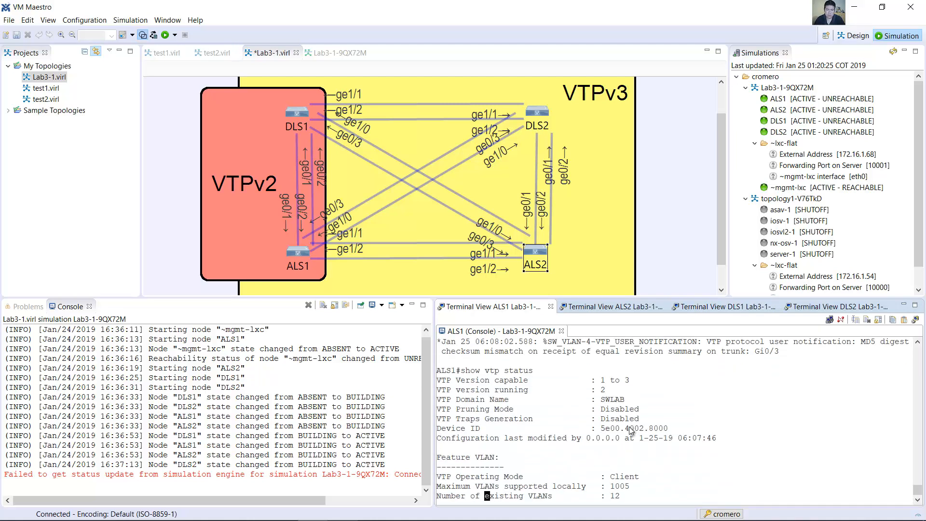
left_click_drag(617, 470, 606, 468)
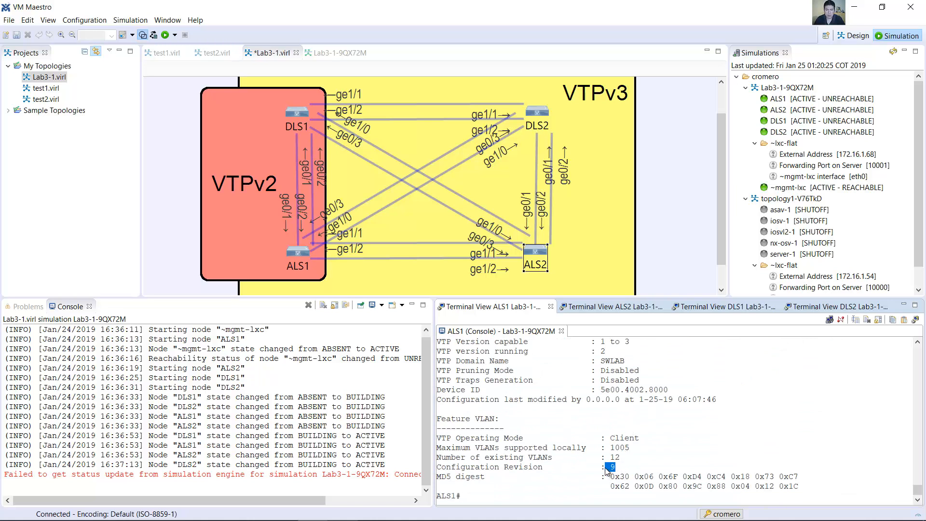
left_click_drag(606, 352, 598, 356)
Step: Run show vlan brief on ALS1 and check the VLAN list for the TEST515 entry and any extended-range VLANs
type("show vlan brief")
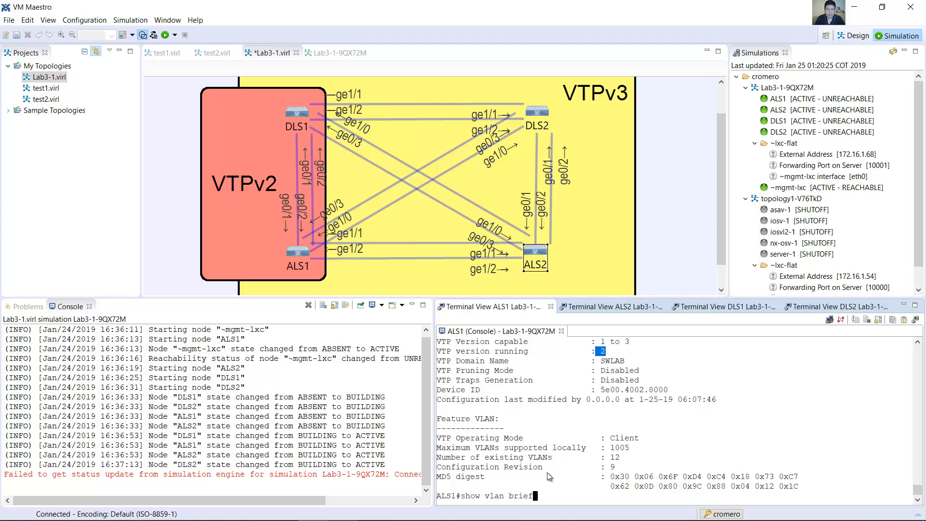
key("Return")
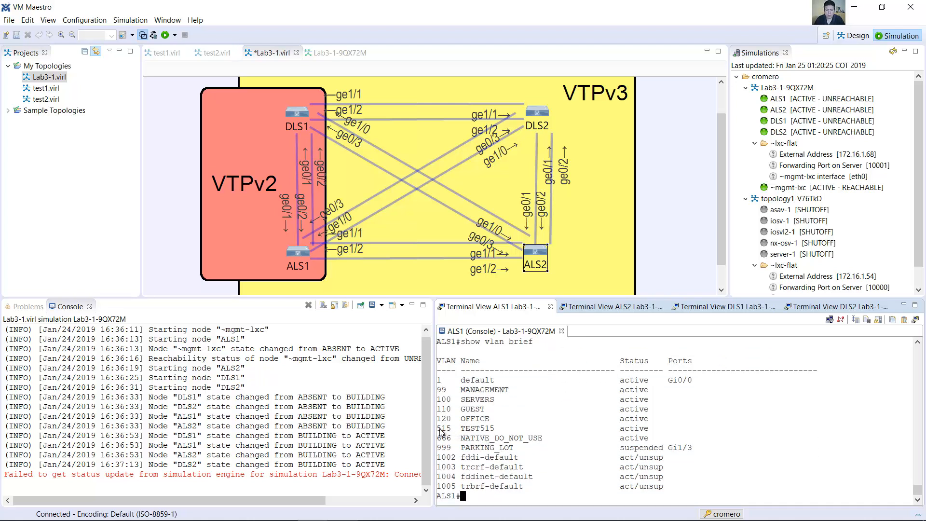
left_click_drag(439, 431, 494, 431)
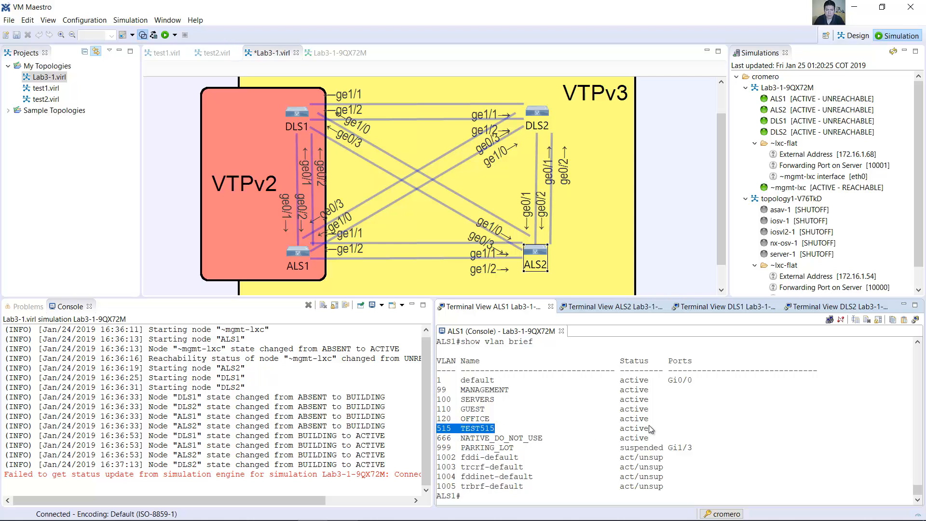
left_click_drag(647, 428, 486, 422)
left_click(473, 468)
left_click_drag(668, 486, 439, 385)
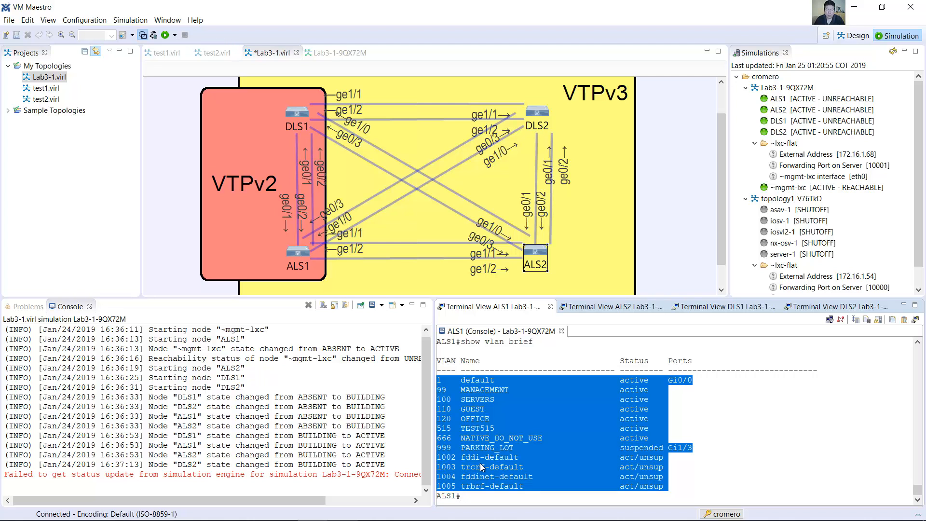
Step: On DLS2, leave configuration mode, run show vlan brief and check the entries for VLANs 515 and 1500
left_click(499, 466)
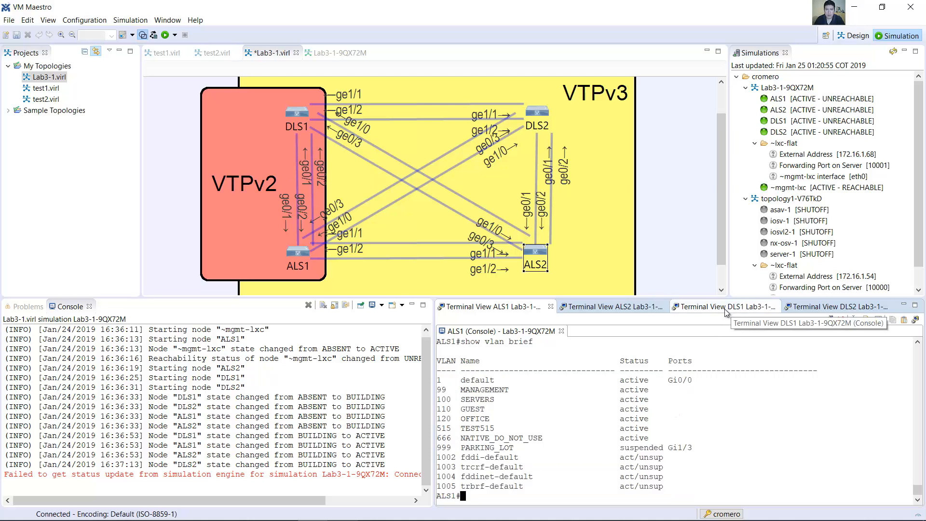
left_click(813, 306)
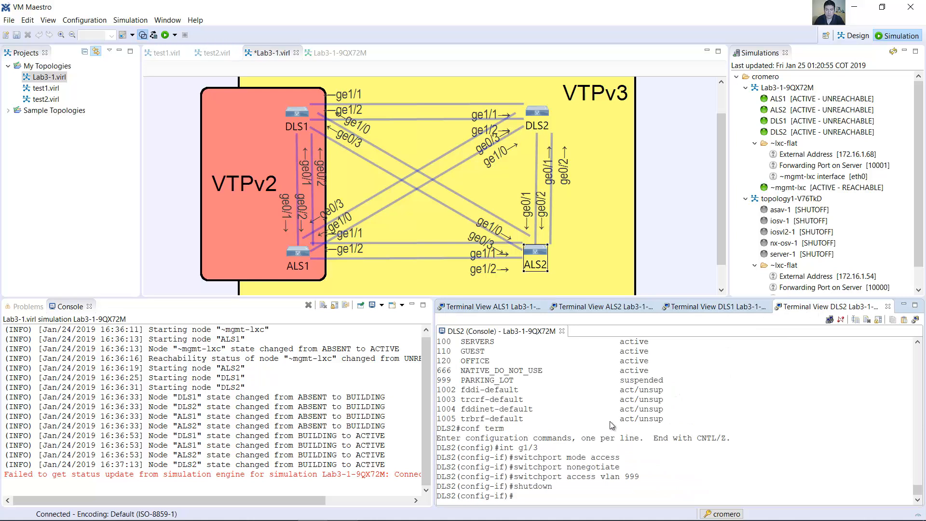
type("end")
key("Return")
type("show vlan brief")
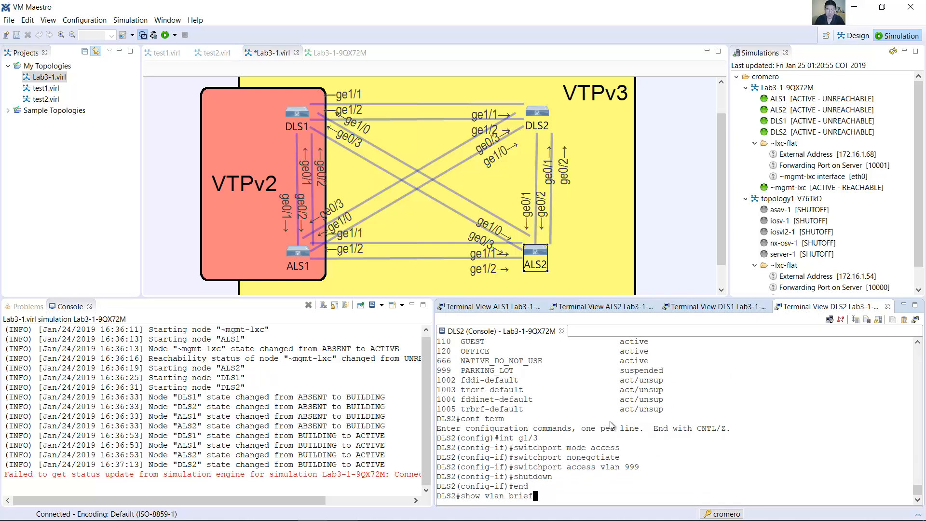
key("Return")
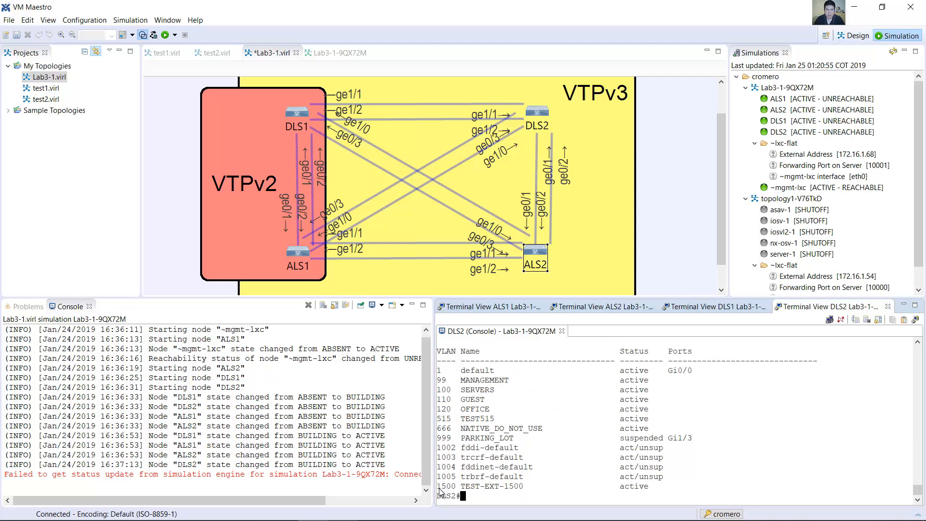
left_click_drag(437, 418, 456, 418)
left_click_drag(439, 486, 652, 486)
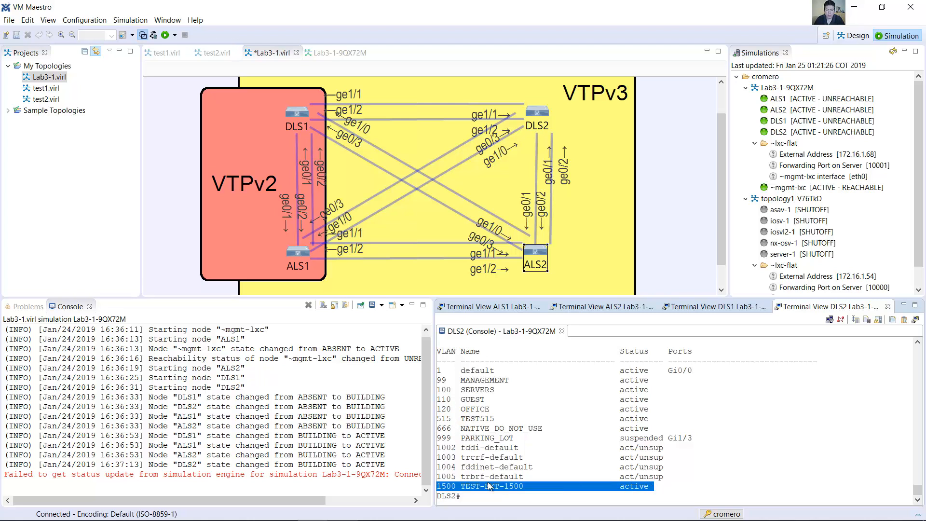
Step: On ALS2, leave configuration mode, run show vlan brief and check the entries for VLANs 515 and 1500
left_click(622, 306)
type("en")
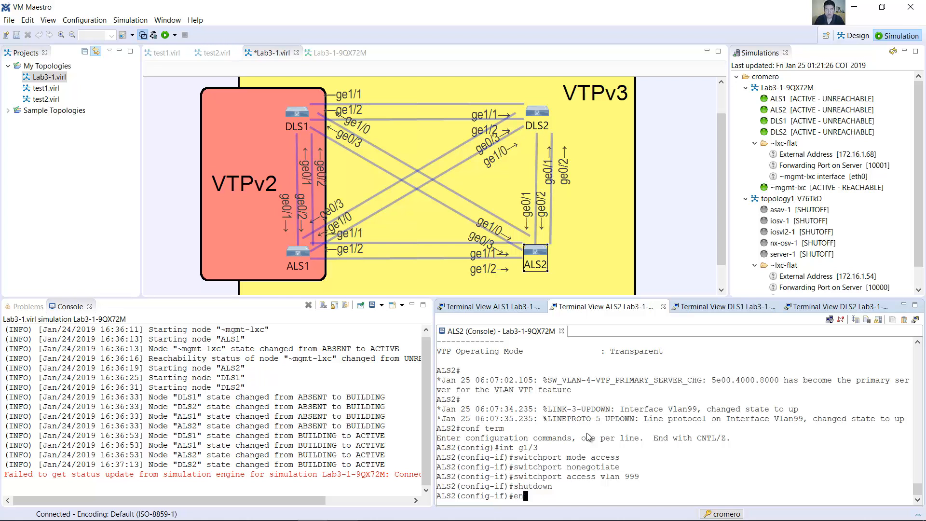
type("d")
key("Return")
key("Return")
type("show vla")
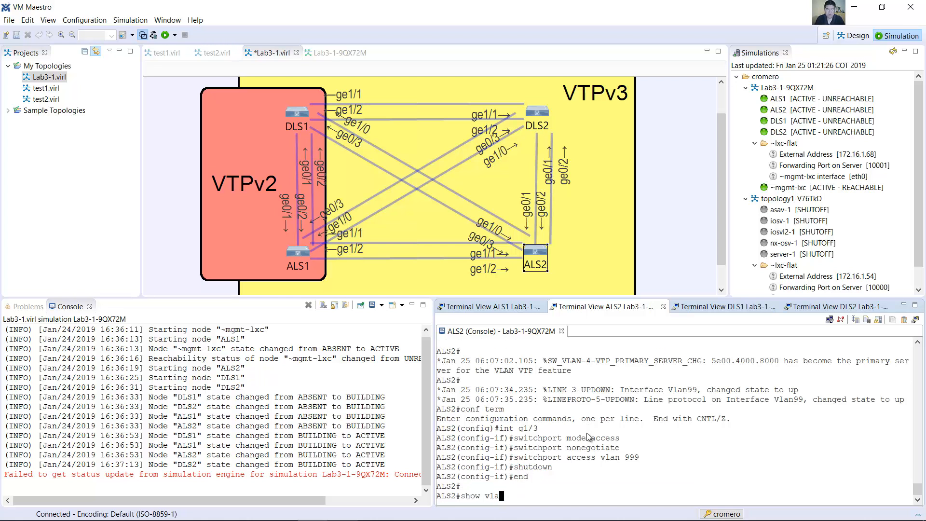
type("n brief")
key("Return")
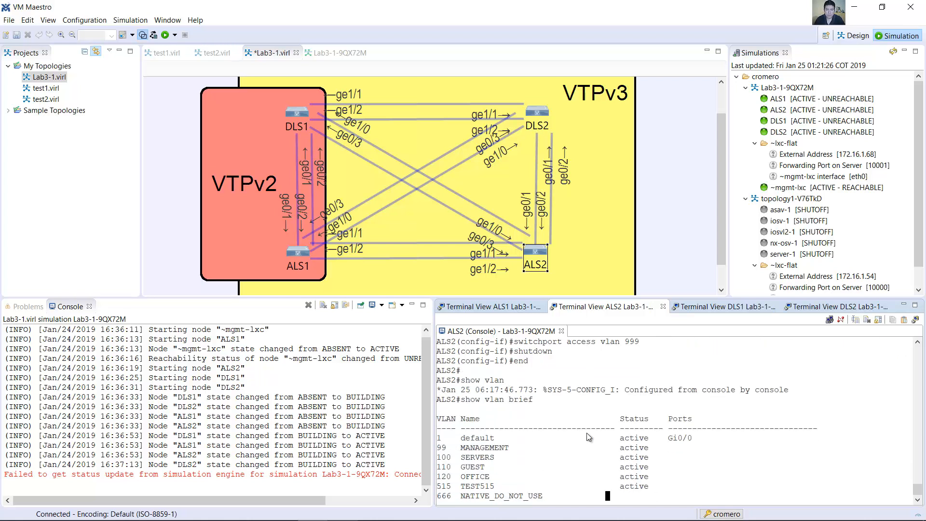
left_click_drag(441, 423, 659, 418)
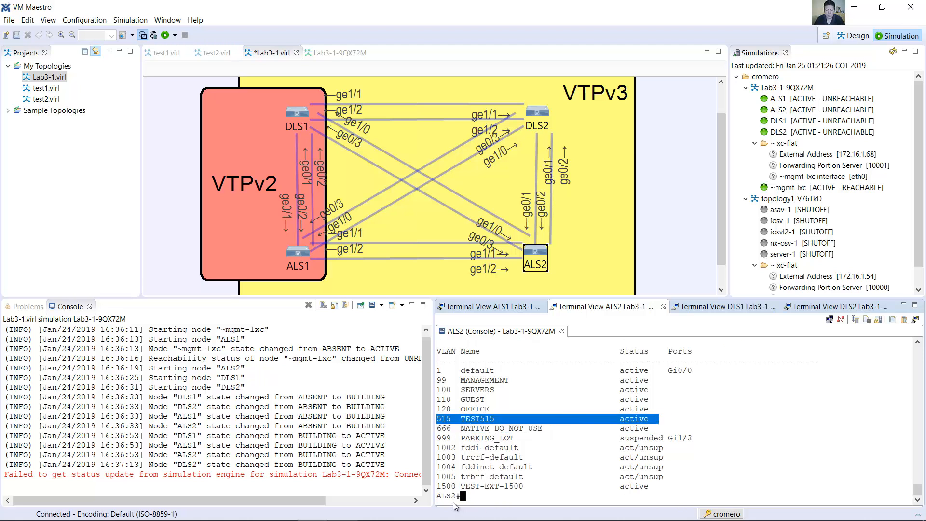
left_click_drag(438, 487, 640, 488)
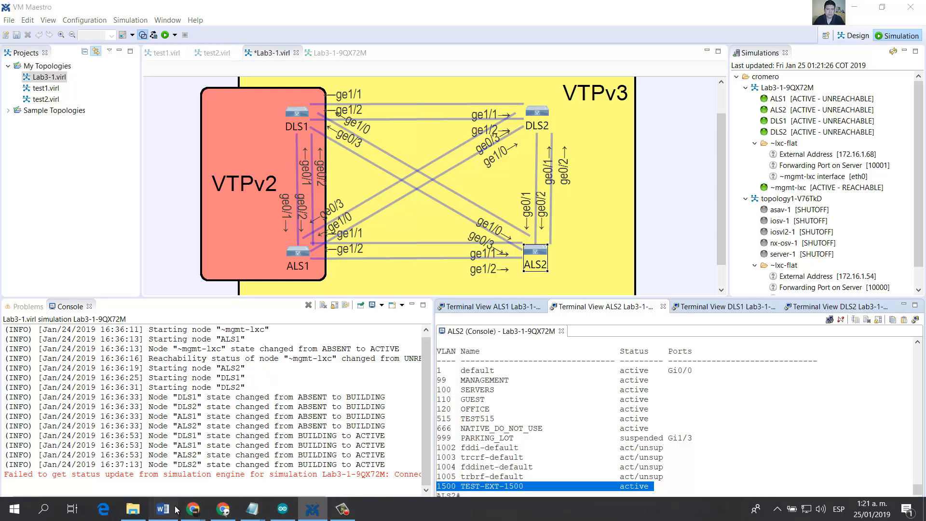
Step: Switch to the Word lab guide and read Step 7's explanation of the two ways to shut down a VLAN locally
left_click(163, 513)
left_click_drag(275, 150, 485, 148)
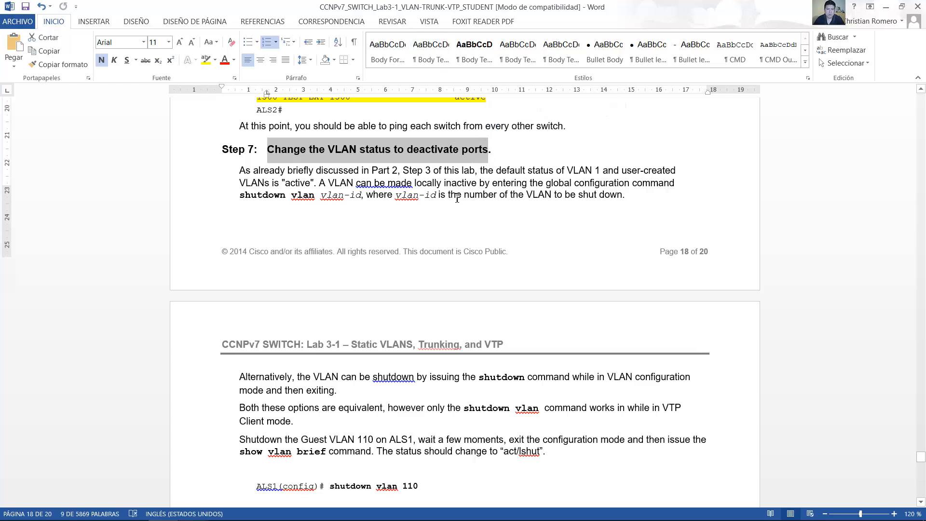
scroll(457, 198, "down", 1)
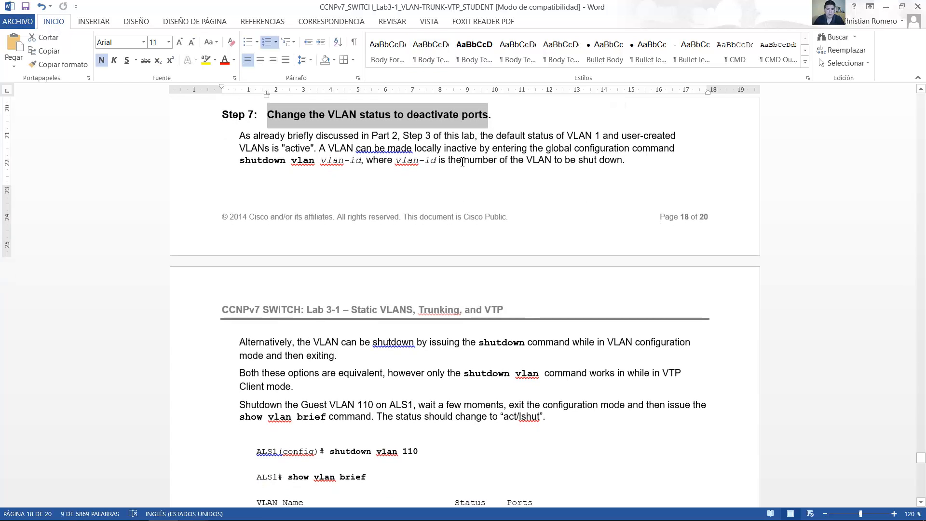
left_click_drag(481, 136, 634, 164)
scroll(261, 155, "down", 4)
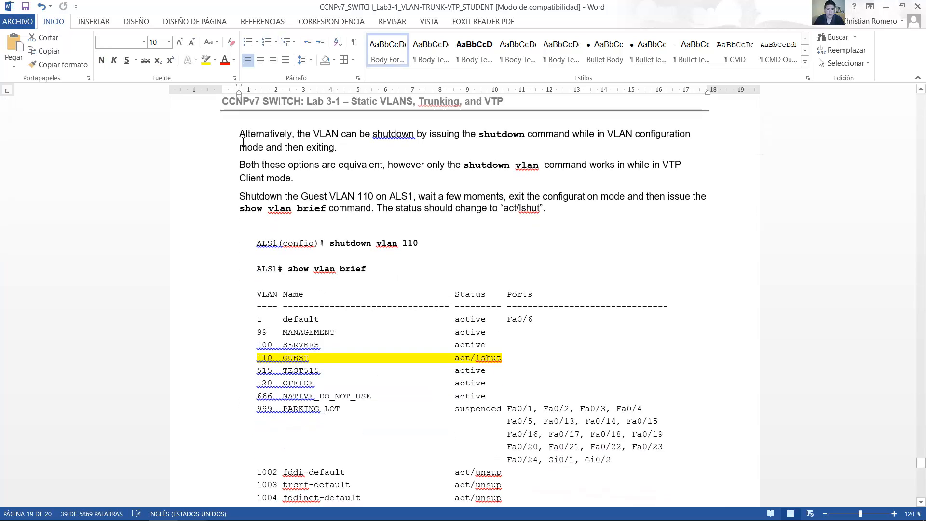
left_click_drag(311, 133, 345, 146)
scroll(339, 167, "down", 1)
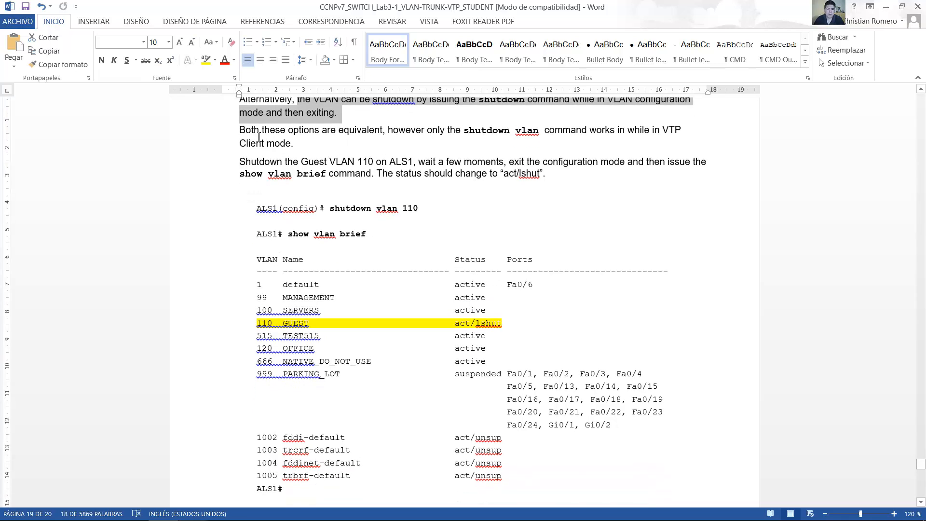
left_click_drag(247, 131, 335, 149)
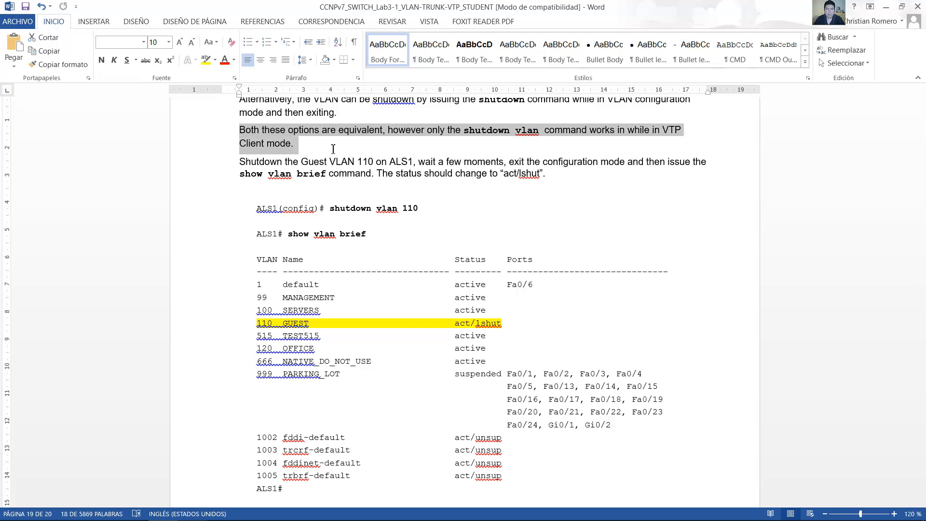
Step: Read the lab instruction for shutting down Guest VLAN 110 on ALS1, including the command and the expected status
left_click_drag(239, 161, 371, 175)
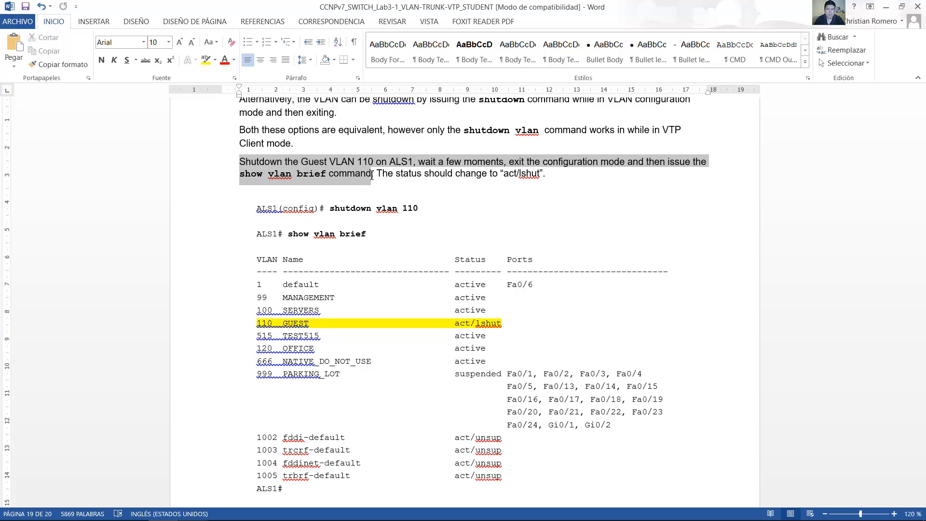
left_click_drag(371, 176, 538, 175)
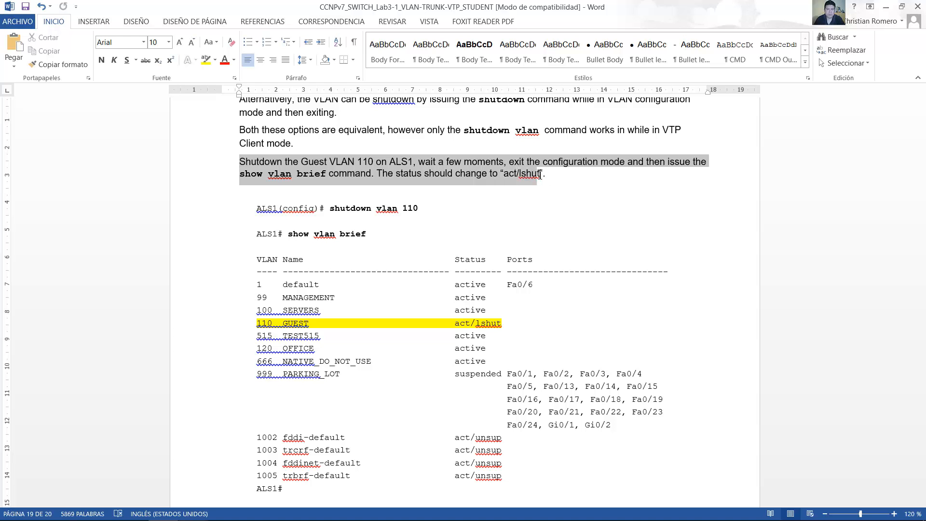
left_click_drag(542, 174, 546, 175)
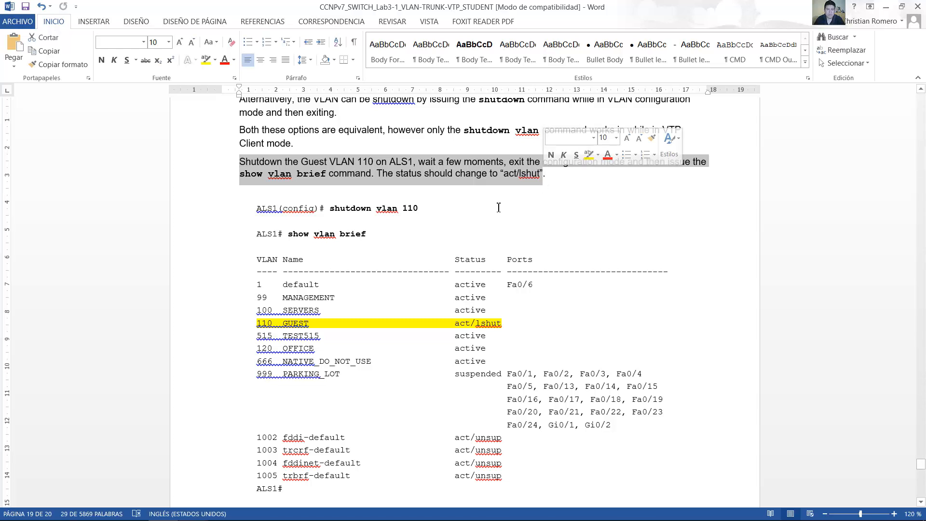
scroll(428, 244, "down", 1)
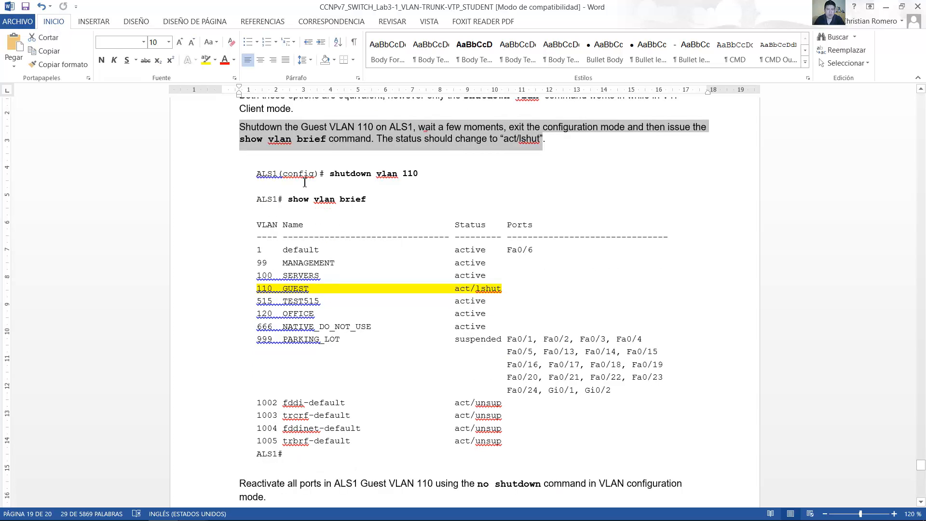
left_click_drag(264, 204, 290, 202)
left_click(452, 184)
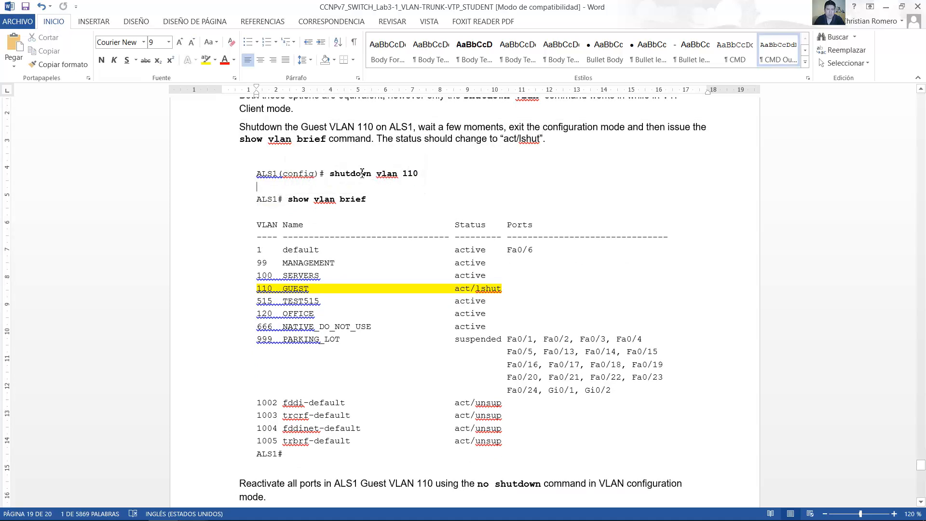
left_click_drag(330, 174, 423, 175)
Step: Switch back to VM Maestro and shut down VLAN 110 on ALS1 from global configuration mode with shutdown vlan 110
left_click(313, 511)
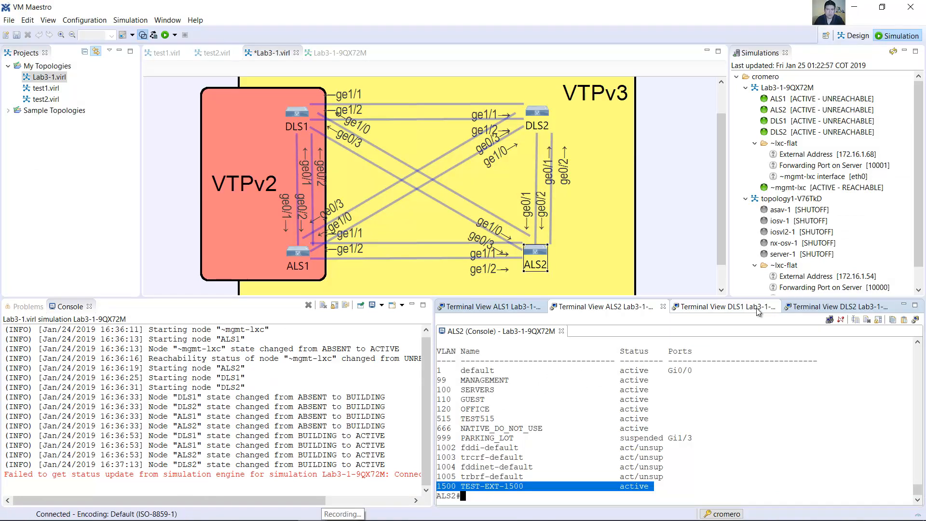
left_click(511, 306)
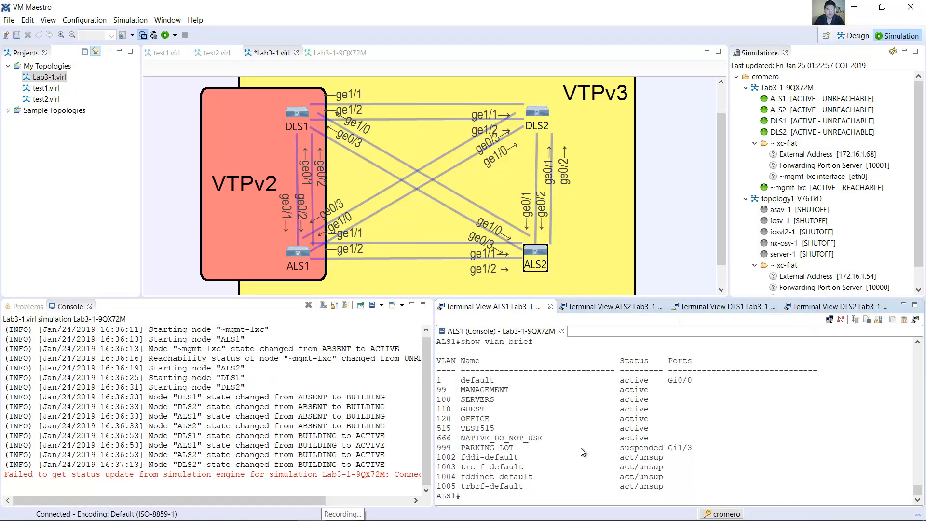
type("conf term")
key("Return")
type("shutdown vlan 110")
key("Return")
Step: Exit configuration mode on ALS1, run show vlan brief and check the status of GUEST VLAN 110
type("end")
key("Return")
type("show vlan brief")
key("Return")
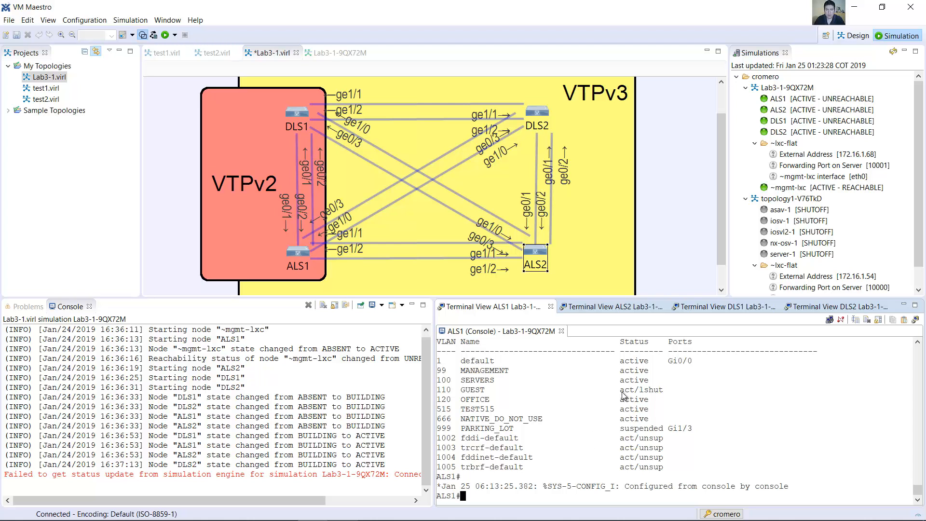
left_click_drag(623, 391, 667, 392)
left_click_drag(668, 391, 437, 391)
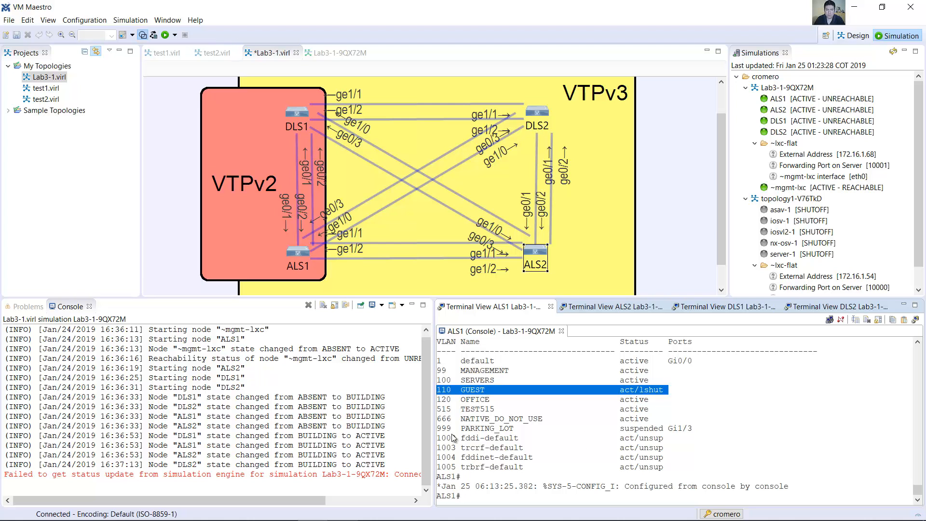
Step: Return to the Word lab guide and read the instruction and command for reactivating Guest VLAN 110 on ALS1
left_click(163, 508)
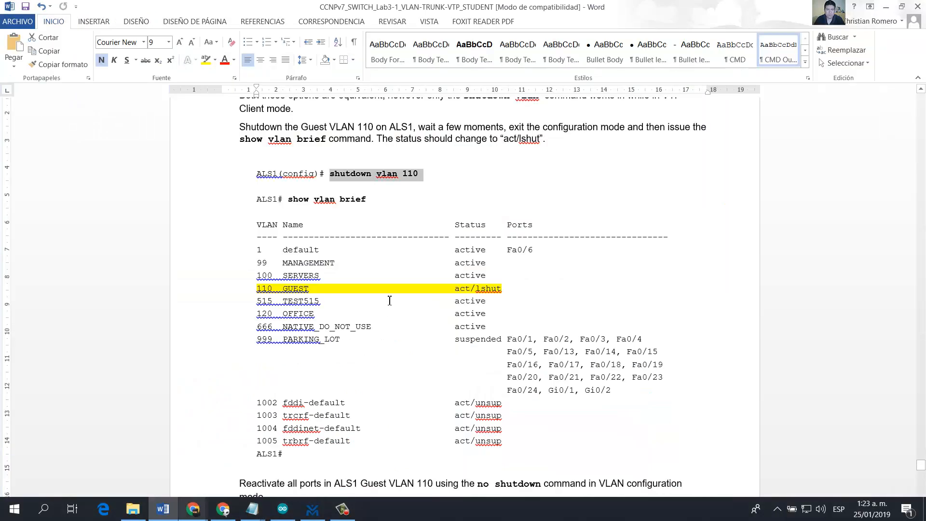
scroll(390, 295, "down", 5)
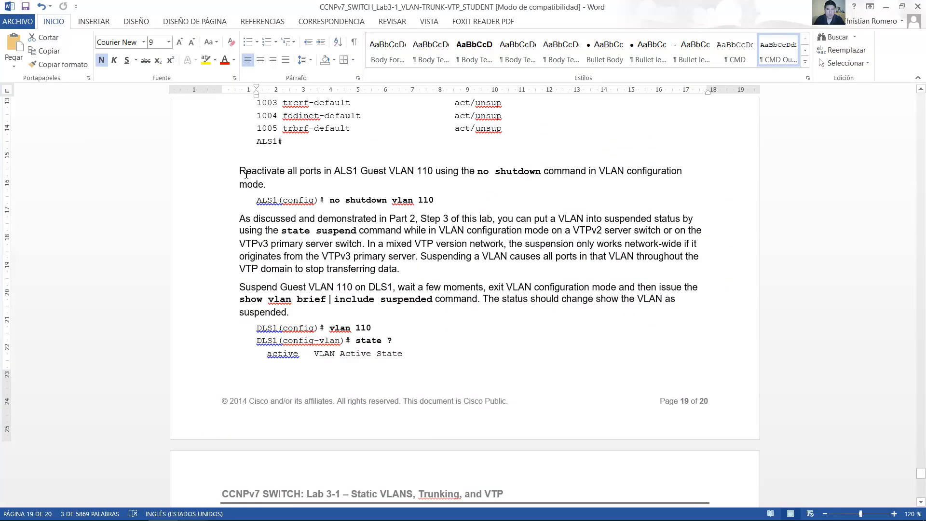
left_click_drag(276, 174, 435, 171)
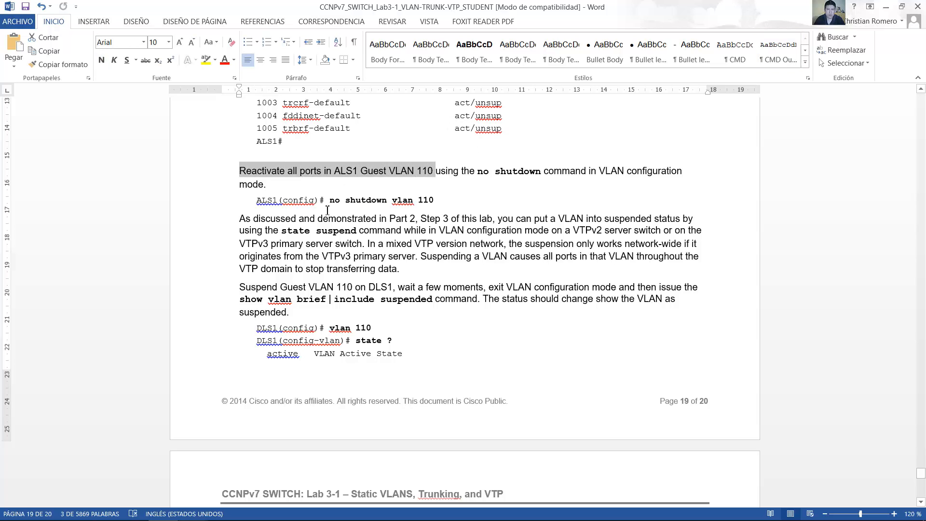
left_click_drag(331, 203, 433, 201)
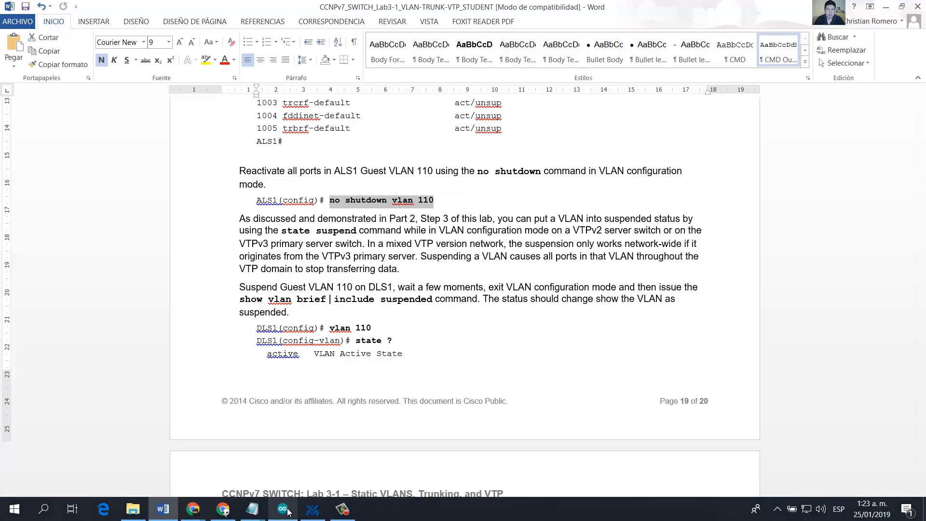
Step: Switch to VM Maestro and reactivate VLAN 110 on ALS1 from global configuration mode with no shutdown vlan 110
left_click(313, 508)
left_click(578, 390)
type("con")
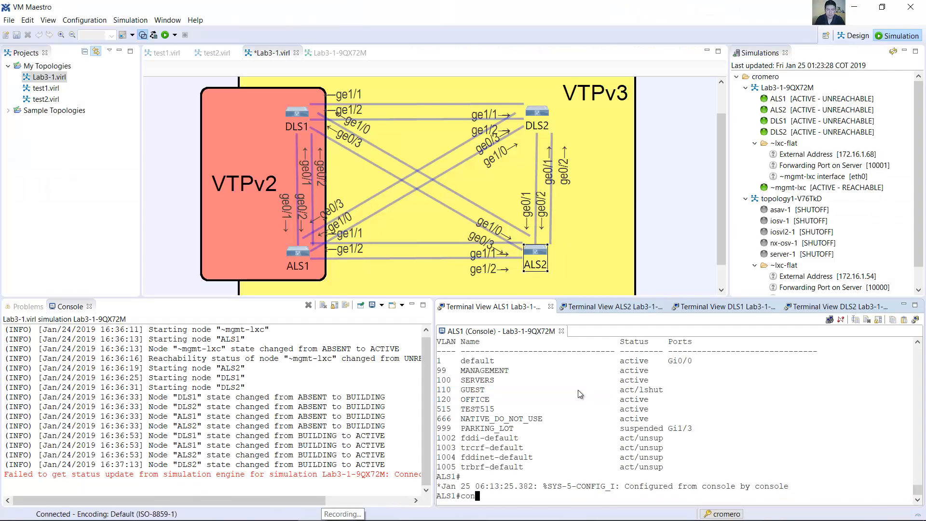
type("f term")
key("Return")
type("shutdown vlan 110")
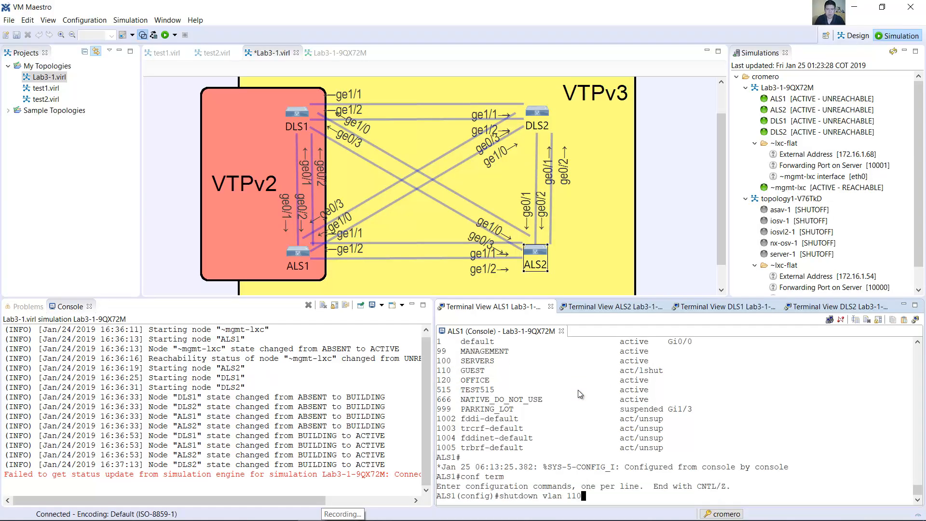
key("ctrl+a")
type("no")
key("Return")
Step: End the ALS1 configuration session and run show vlan brief again to check the reactivated GUEST VLAN's status
type("end")
key("Return")
type("show vlan brief")
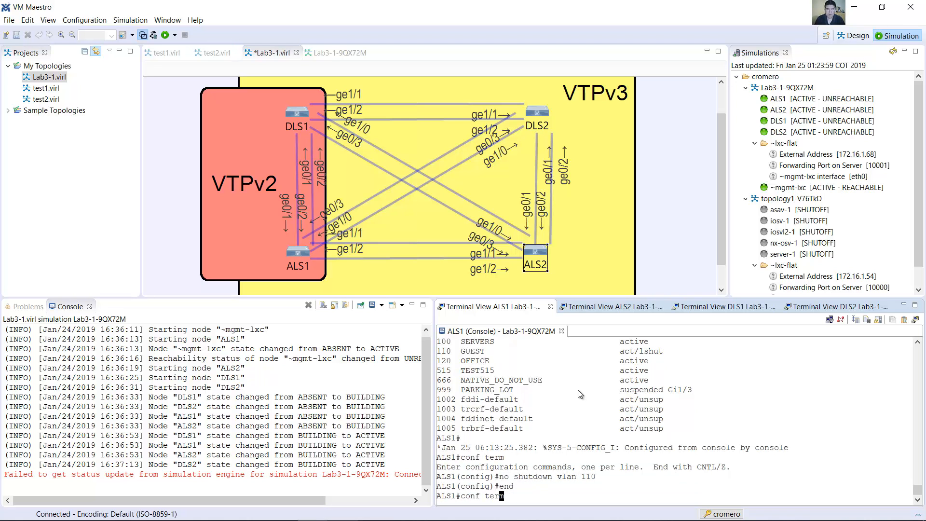
key("Return")
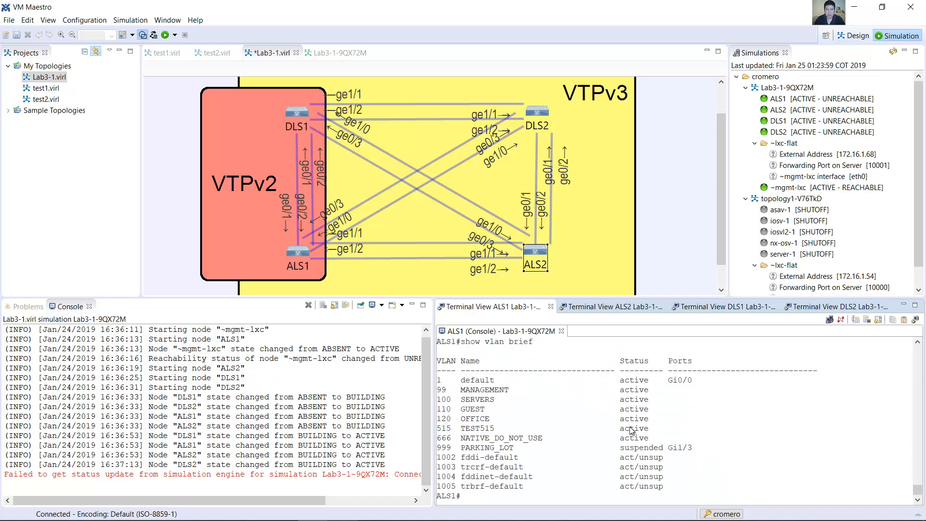
left_click_drag(649, 409, 668, 409)
Step: Switch to the Word lab guide and read the instructions and commands for suspending Guest VLAN 110 on DLS1
left_click(163, 517)
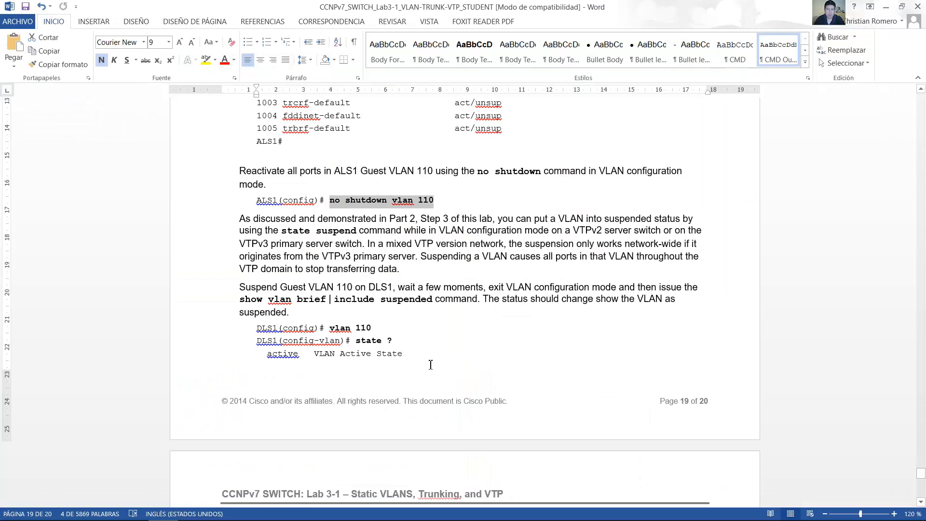
scroll(529, 275, "down", 2)
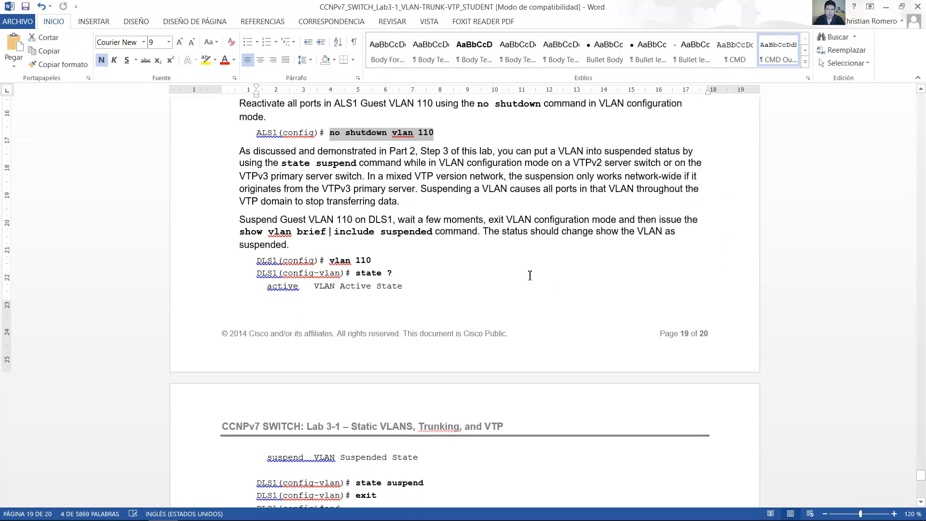
left_click_drag(499, 154, 624, 161)
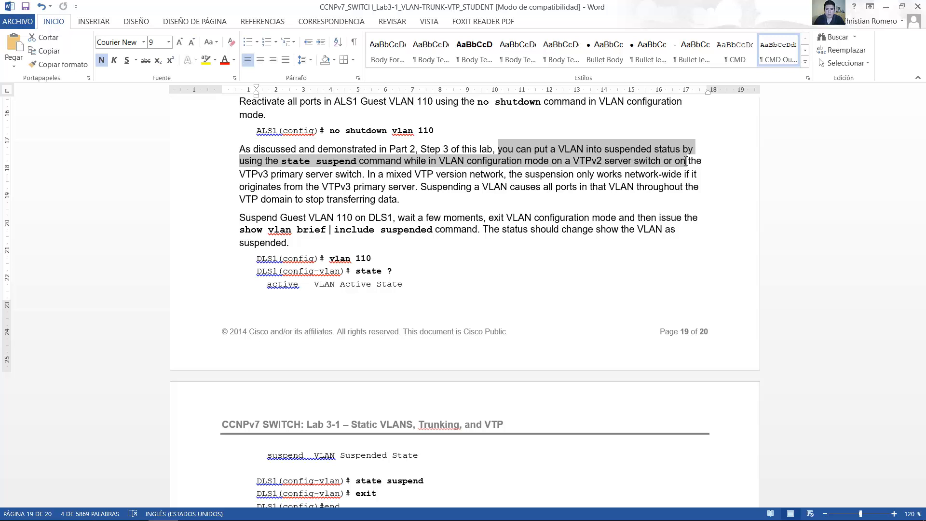
left_click_drag(705, 161, 379, 200)
left_click_drag(326, 199, 403, 201)
left_click(354, 218)
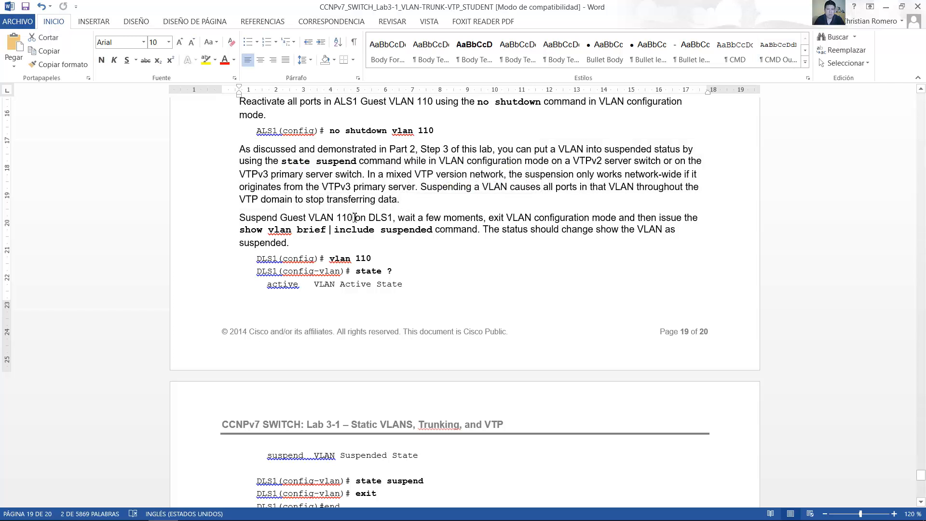
scroll(374, 212, "down", 3)
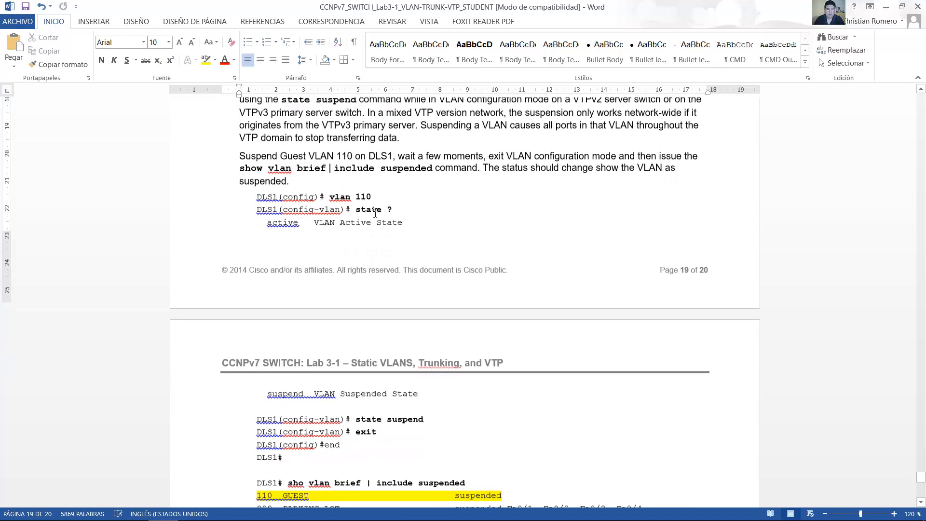
left_click_drag(257, 189, 412, 426)
scroll(419, 441, "down", 6)
scroll(429, 458, "down", 8)
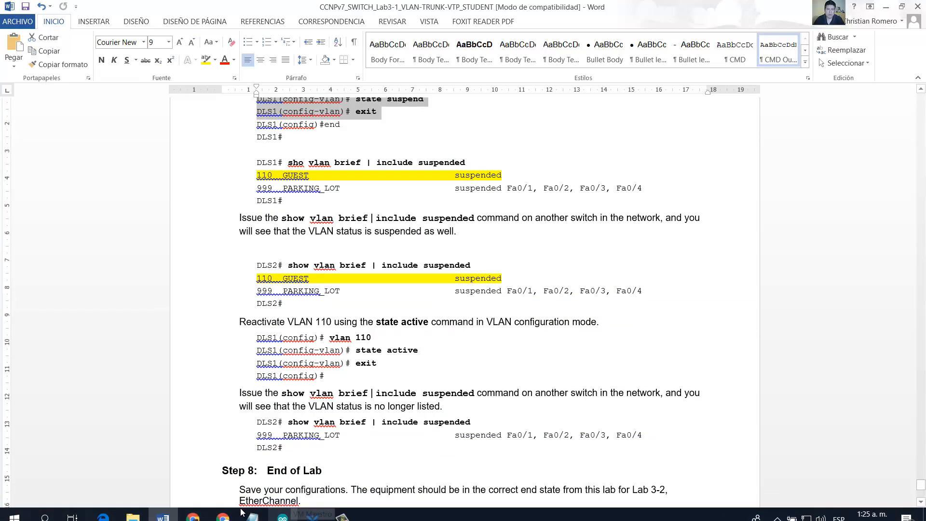
Step: Switch to VM Maestro, suspend VLAN 110 on DLS1 with state suspend in VLAN configuration mode, and end the configuration session
left_click(313, 510)
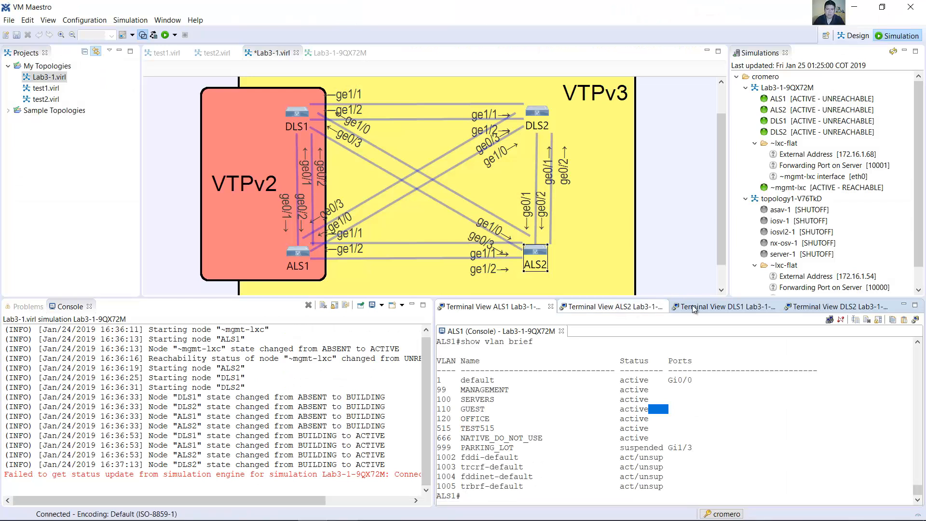
left_click(716, 306)
type("conf term")
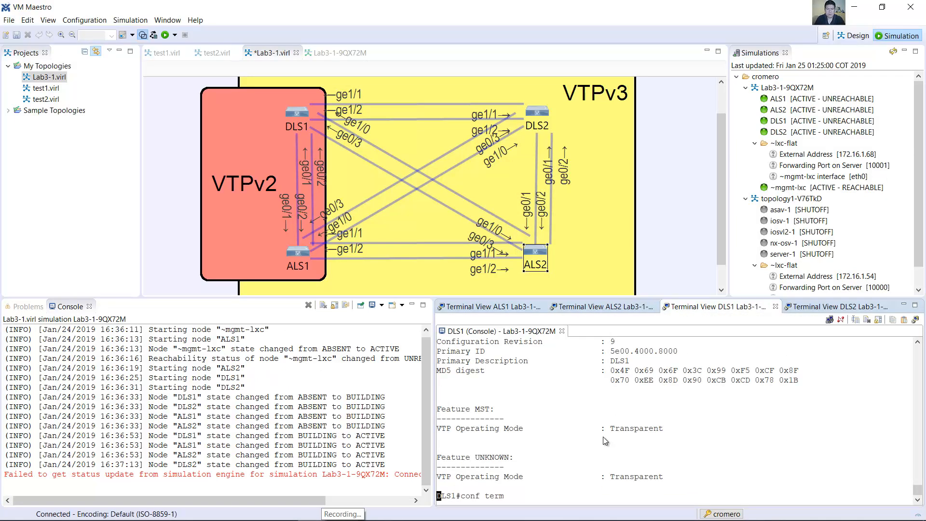
key("Return")
type("vlan 110")
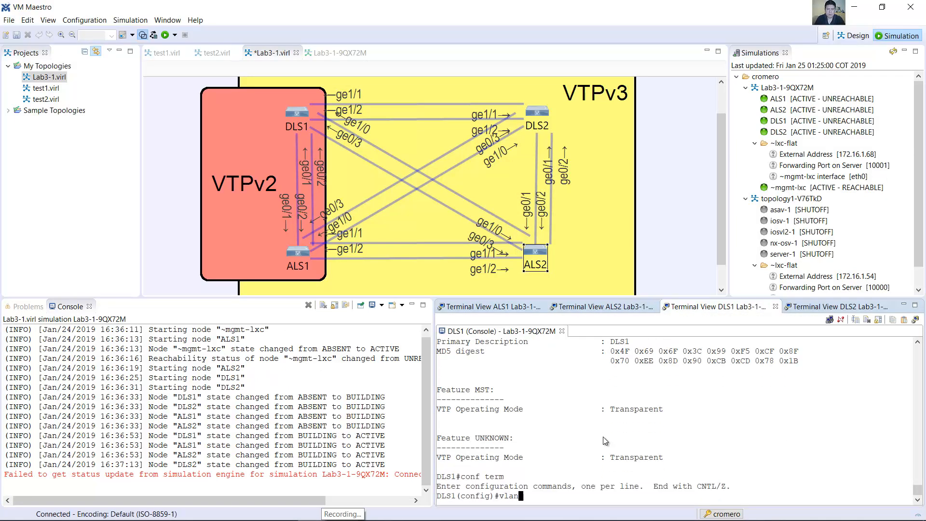
key("Return")
type("st")
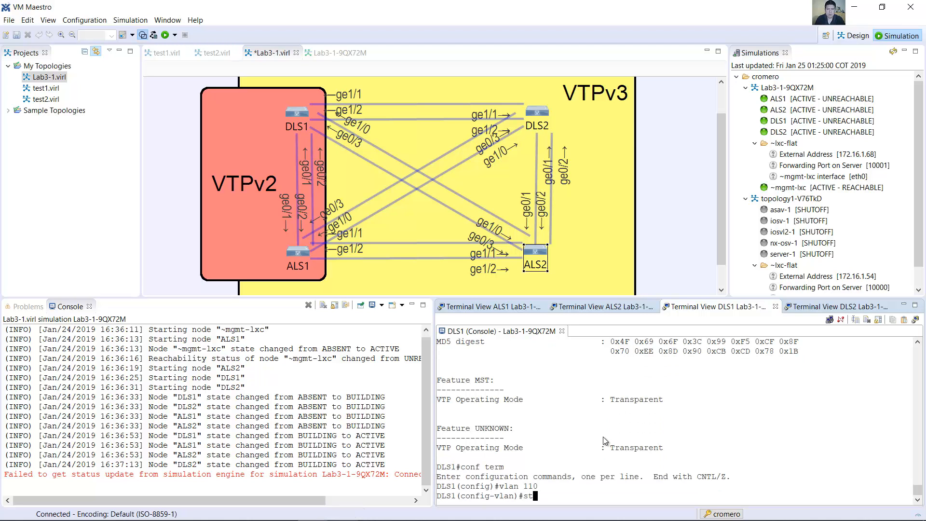
type("ate suspend")
key("Return")
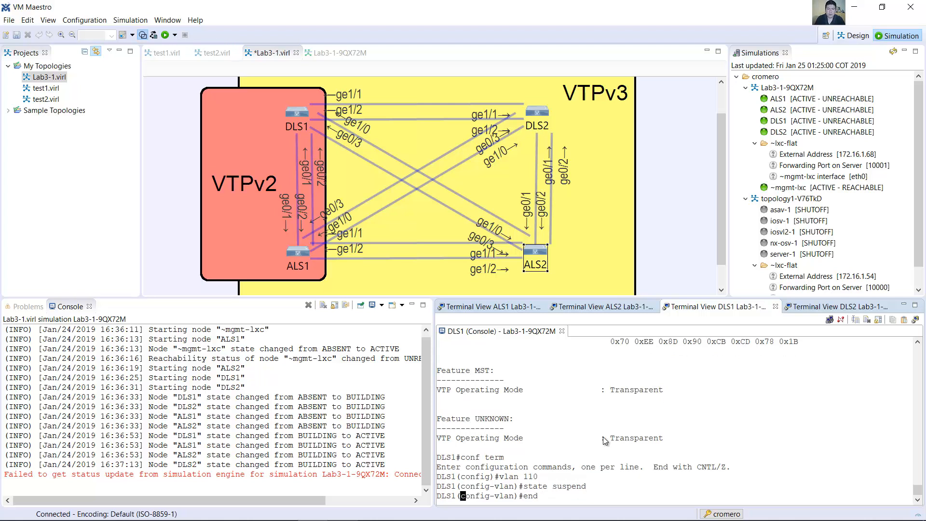
type("end")
key("Return")
Step: Run show vlan brief on DLS1 and check the status of GUEST VLAN 110 after the suspension
key("Up")
key("Up")
key("Up")
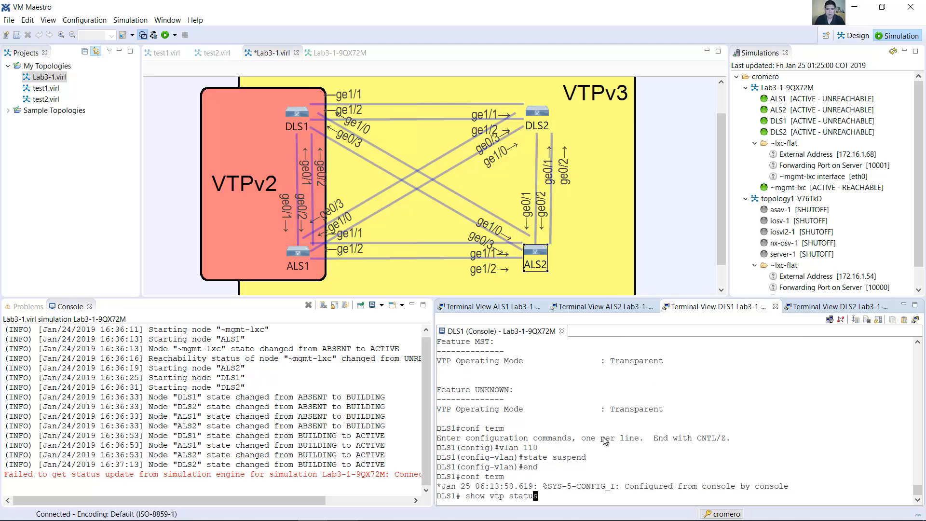
key("Return")
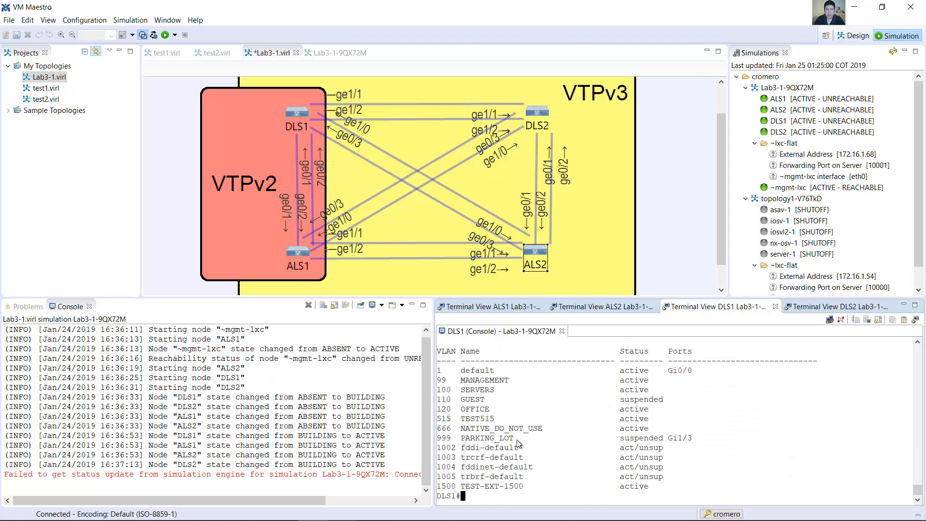
left_click_drag(485, 399, 672, 403)
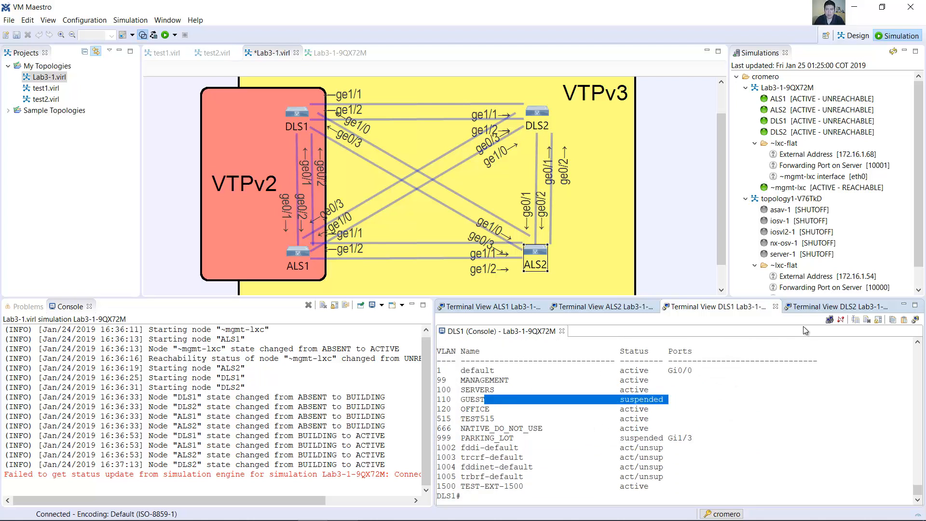
Step: Run show vlan brief on DLS2 and check whether the VLAN 110 suspension has propagated there
left_click(819, 306)
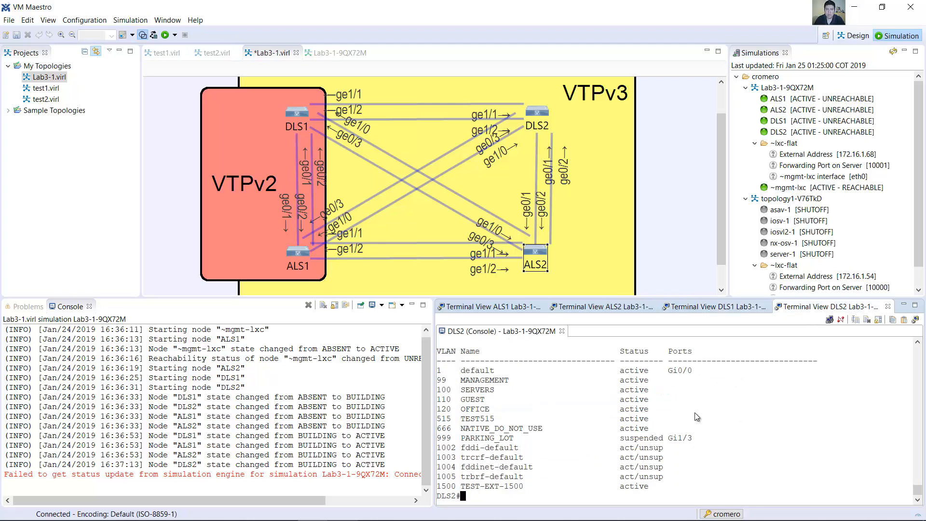
key("Up")
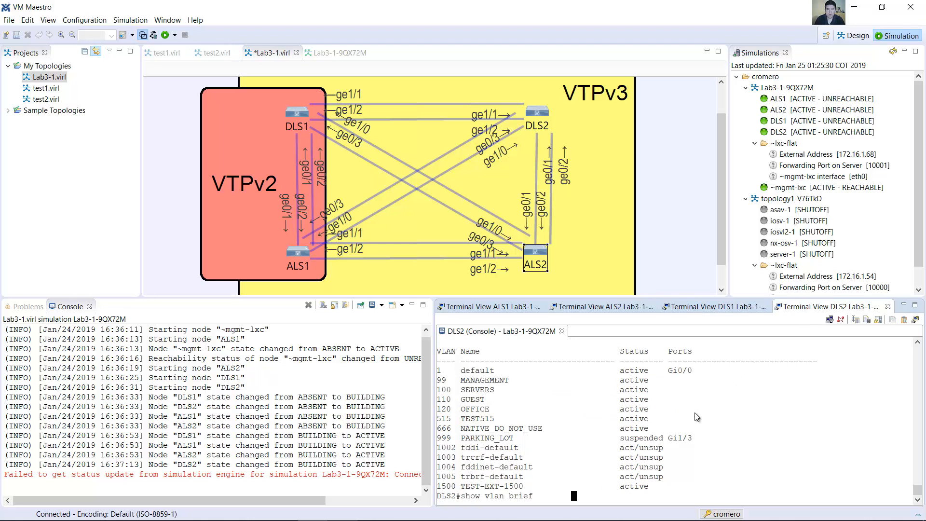
key("Return")
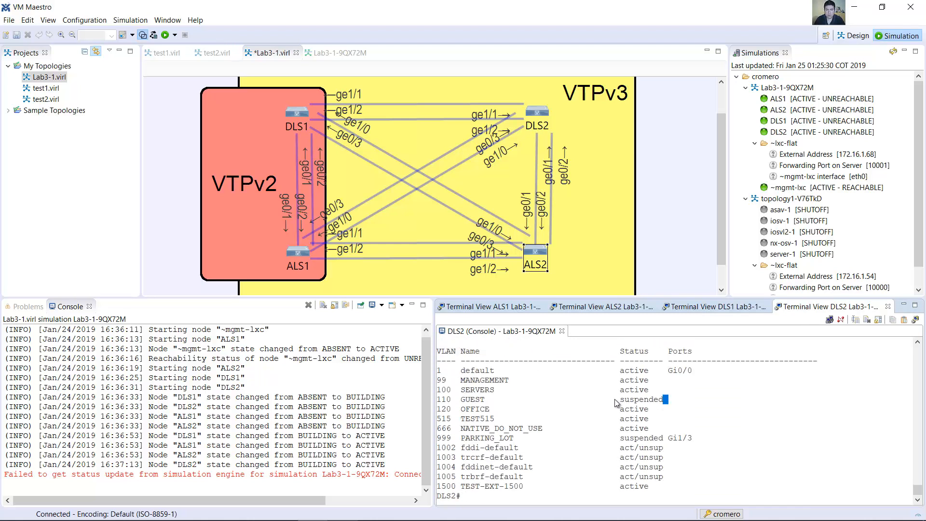
left_click_drag(669, 398, 457, 406)
Step: Run show vlan brief on ALS1 and check whether the VLAN 110 suspension has propagated there
left_click(511, 307)
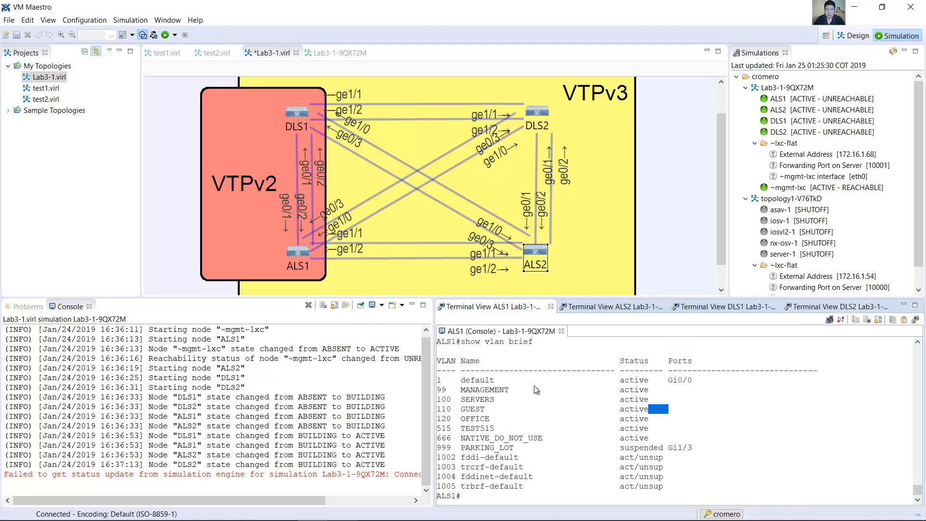
key("Up")
key("Return")
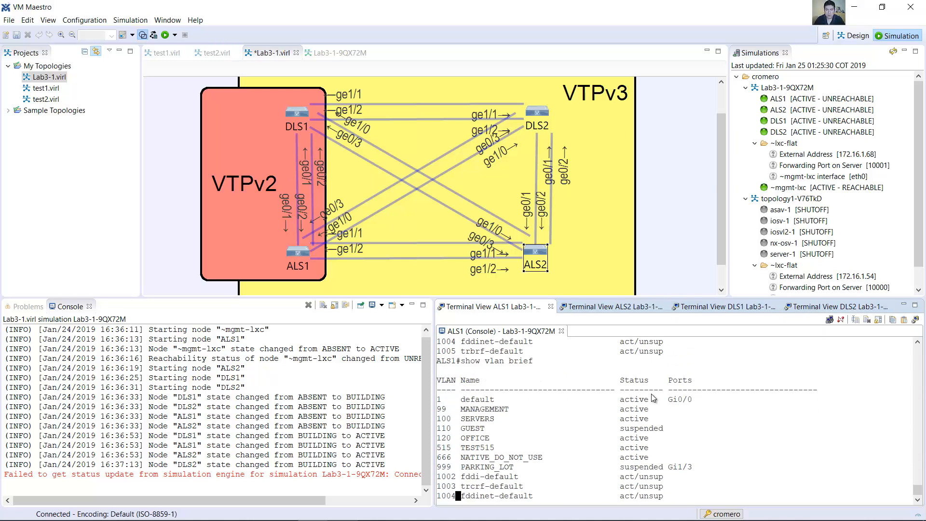
left_click_drag(667, 409, 459, 412)
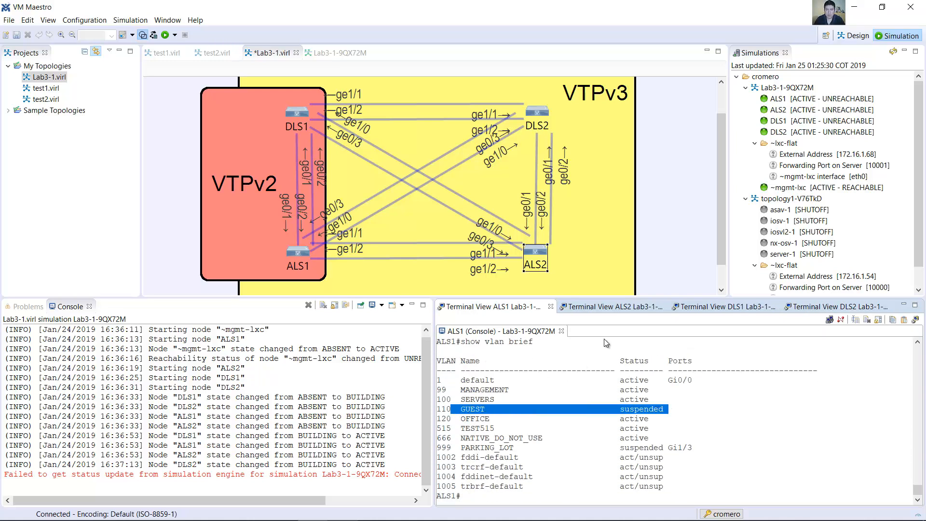
Step: Run show vlan brief on ALS2 and check whether the VLAN 110 suspension has propagated there
left_click(609, 306)
type("show vlan brief")
key("Return")
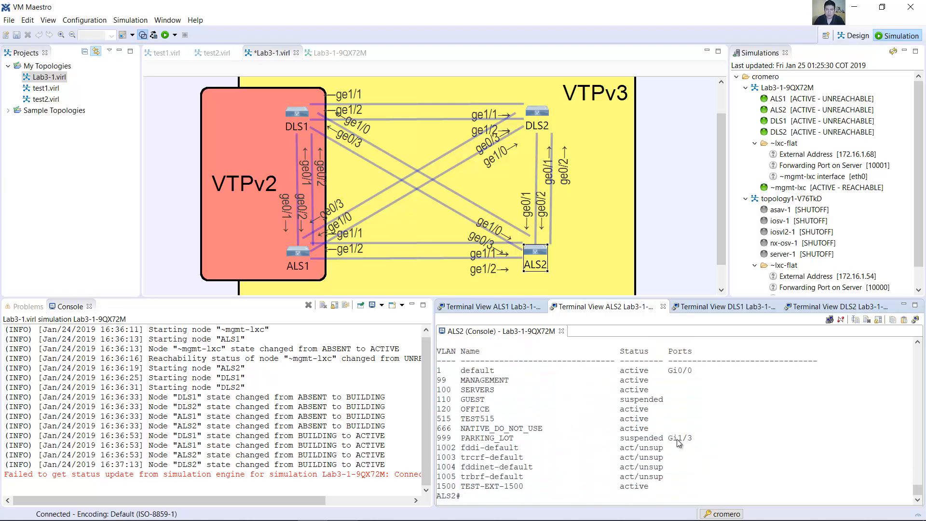
left_click_drag(669, 399, 437, 407)
Step: Return to the Word lab guide and read the instruction and commands for reactivating VLAN 110 with state active
left_click(165, 509)
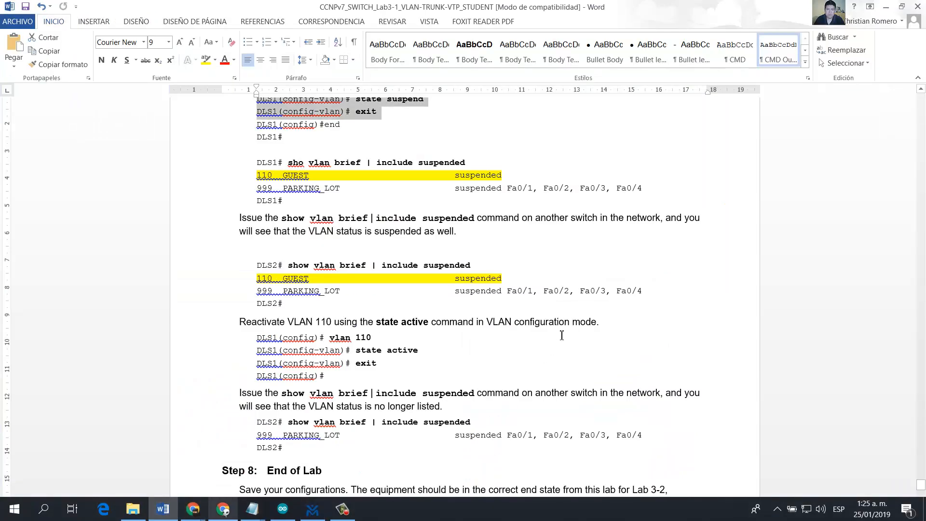
scroll(562, 306, "down", 5)
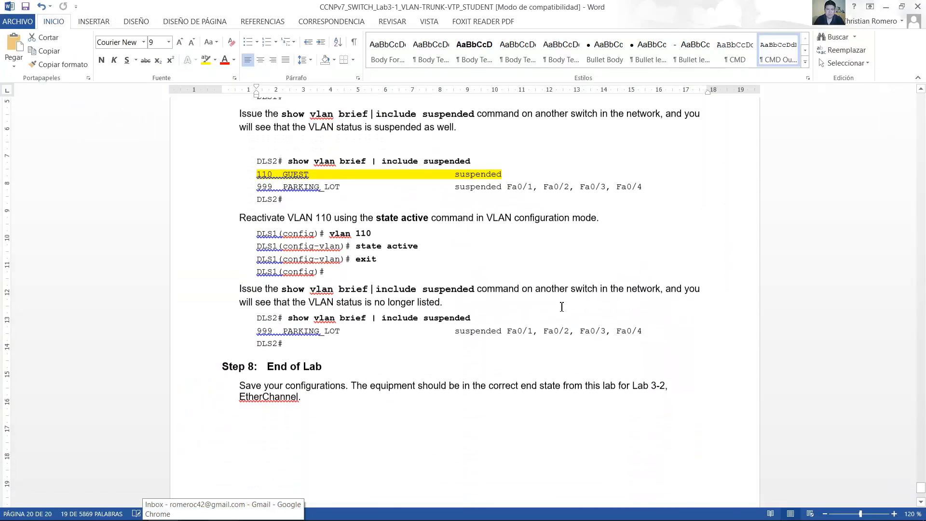
left_click_drag(236, 184, 422, 228)
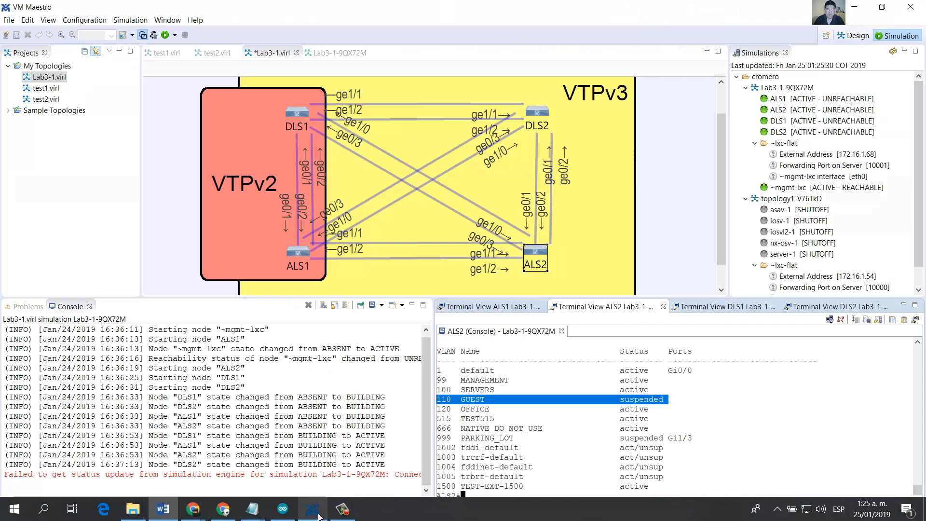
Step: Switch to VM Maestro, reactivate VLAN 110 on DLS1 with state active in VLAN configuration mode, and end the configuration session
left_click(312, 515)
left_click(718, 307)
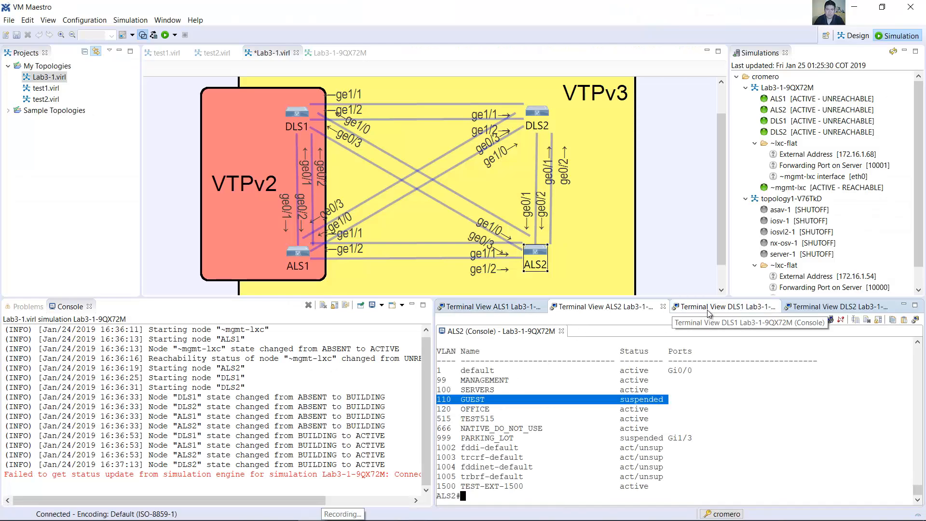
type("conf t")
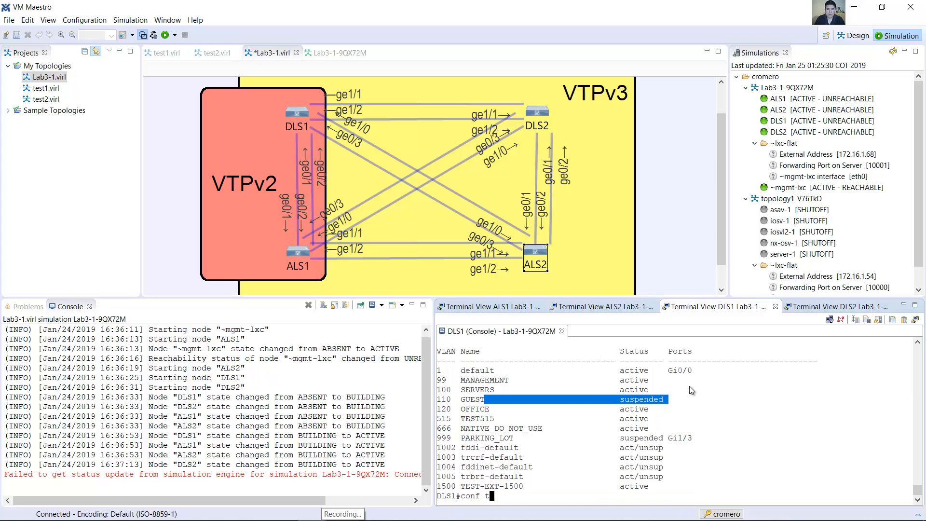
type("erm")
key("Return")
key("Up")
key("Up")
key("Up")
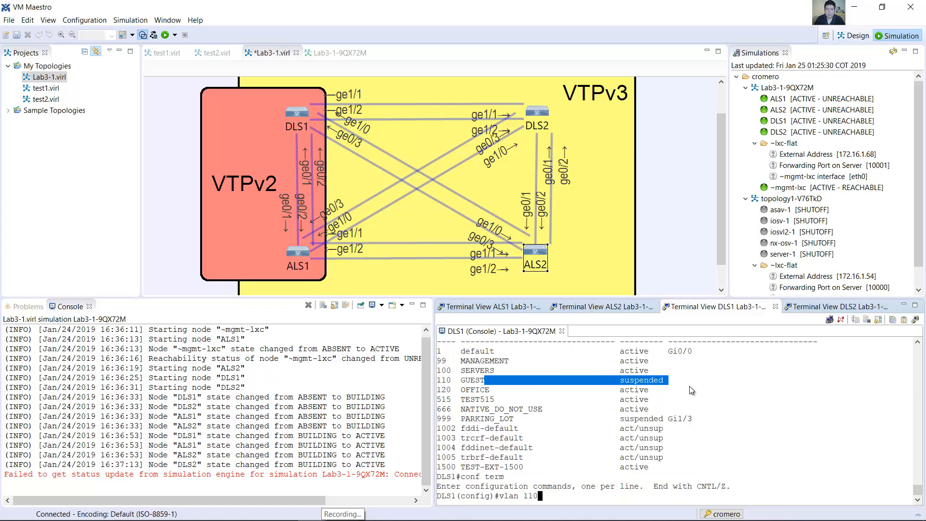
key("Return")
key("Up")
key("Up")
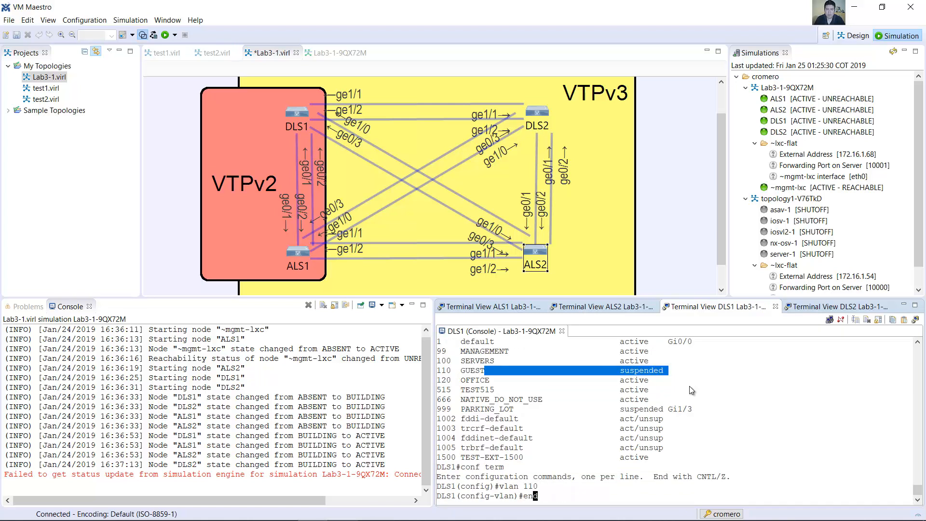
key("BackSpace")
key("BackSpace")
type("active")
key("Return")
type("end")
key("Return")
Step: Run show vlan brief on DLS1 and check the status of GUEST VLAN 110 after the reactivation
type("show vlan brief")
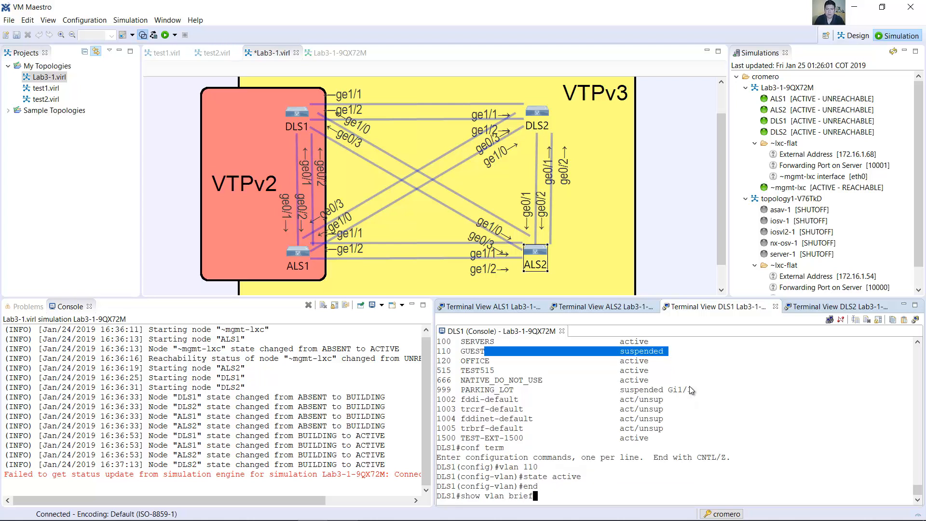
key("Return")
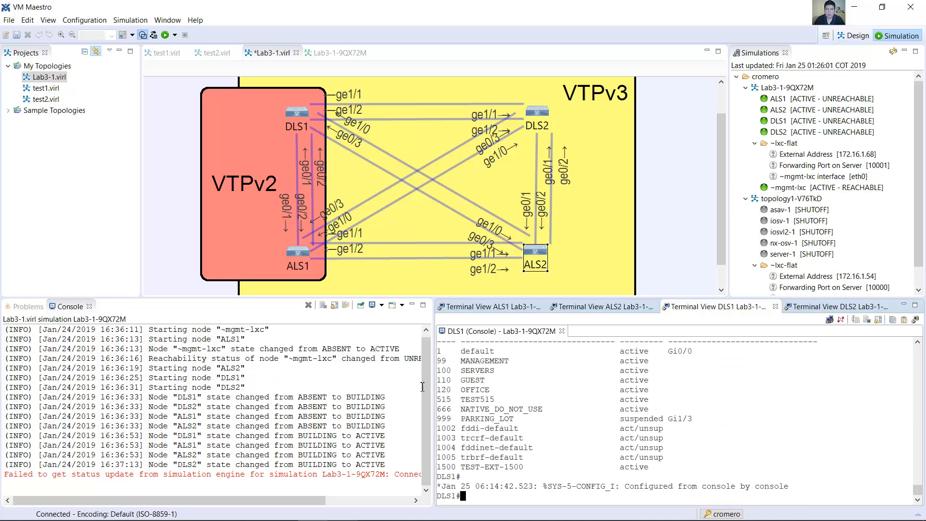
left_click_drag(440, 384, 640, 384)
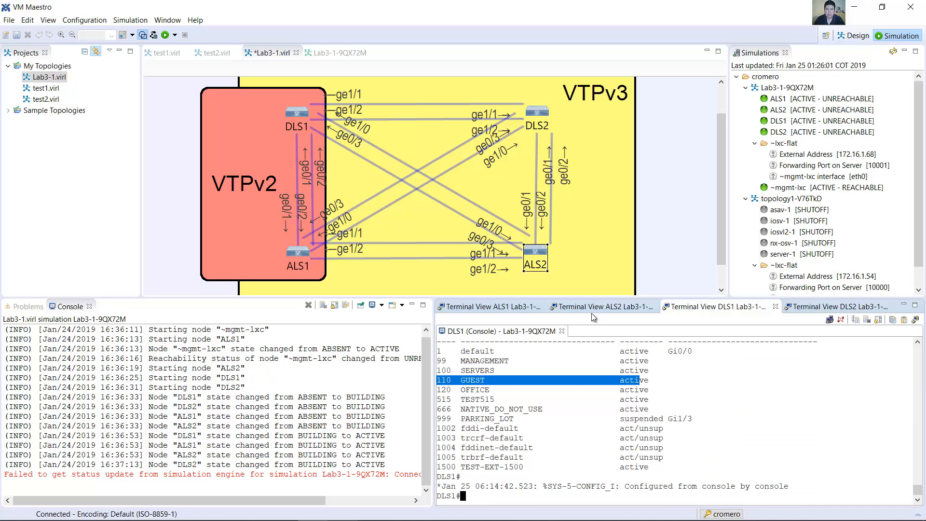
Step: Run show vlan brief on ALS1 and check whether the VLAN 110 reactivation has propagated there
left_click(517, 308)
key("Up")
key("Return")
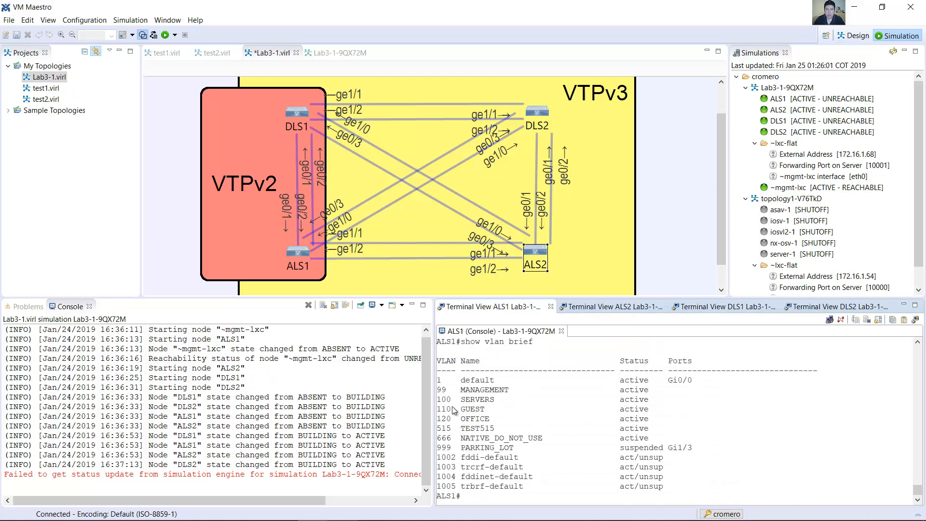
left_click_drag(441, 409, 661, 414)
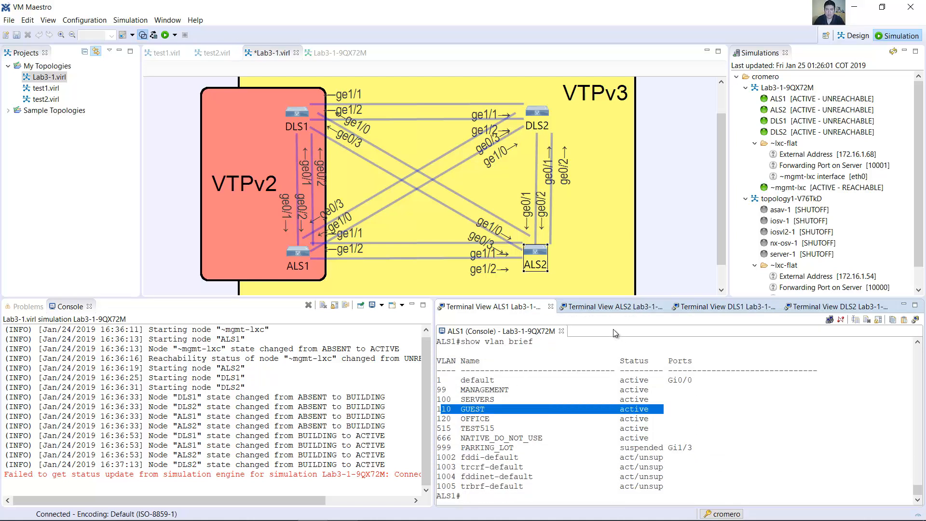
Step: Run show vlan brief on ALS2 and check whether the VLAN 110 reactivation has propagated there
left_click(614, 307)
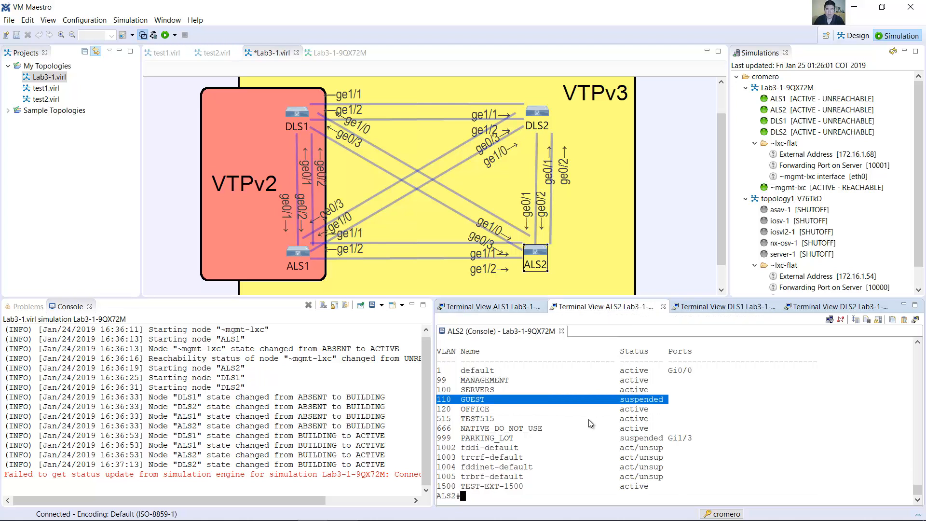
key("Up")
key("Return")
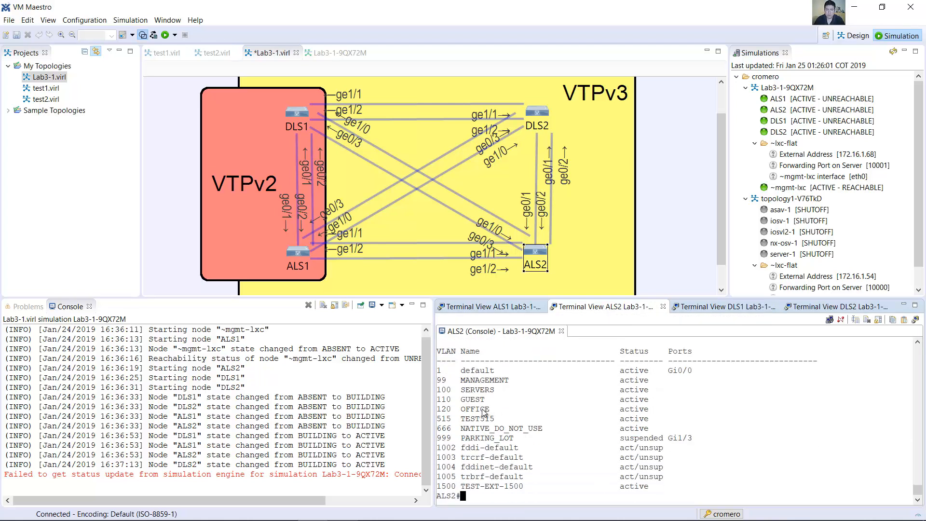
Step: Mark the GUEST VLAN 110 row on ALS2, and run show vlan brief on DLS2 to check the VLAN's status there
left_click_drag(448, 403, 675, 402)
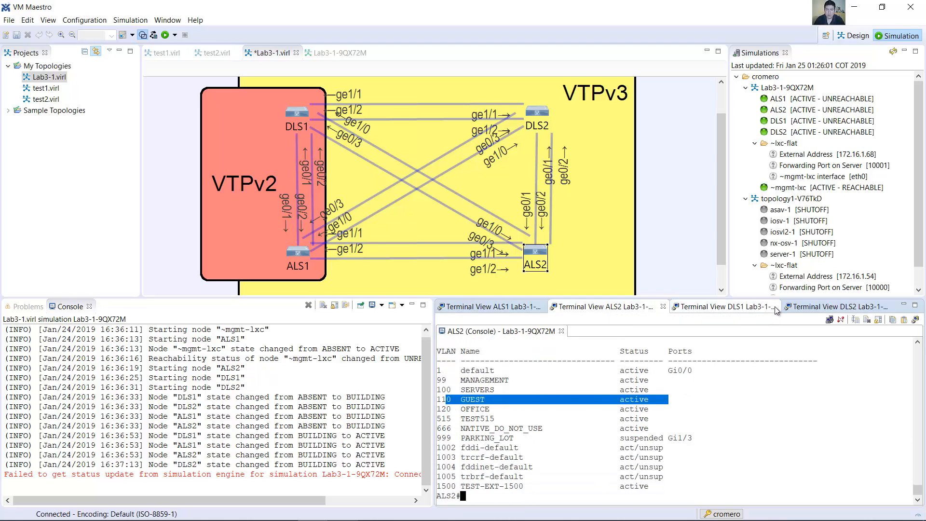
left_click(801, 306)
key("Up")
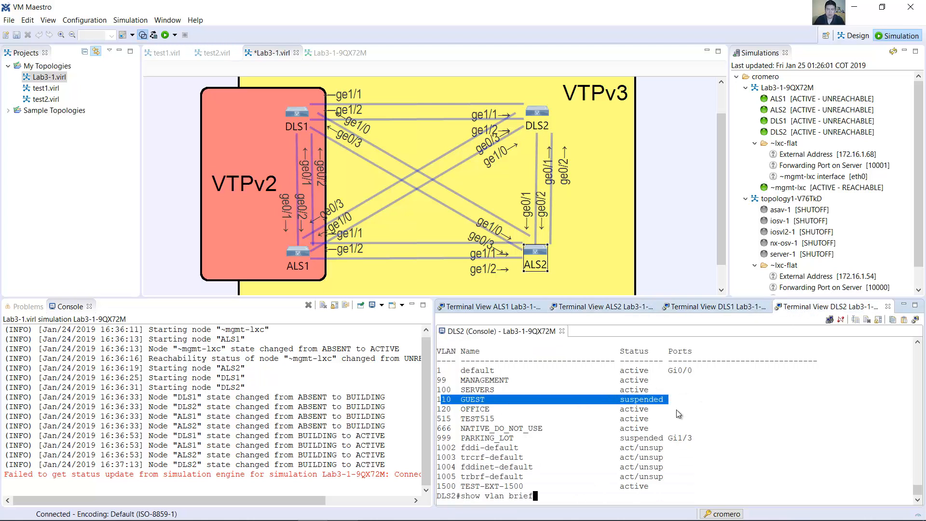
key("Return")
left_click_drag(447, 399, 649, 400)
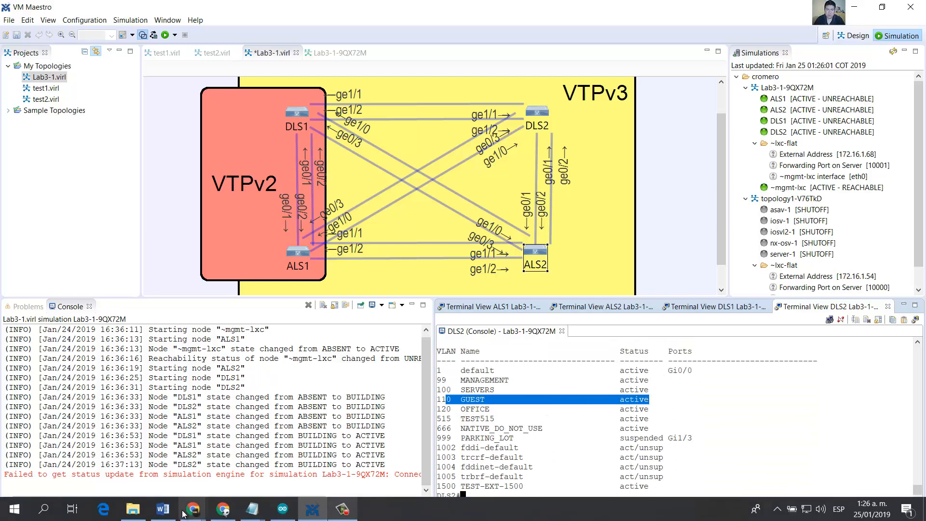
Step: Switch to the lab guide in Word and review the Step 8 End of Lab instruction on saving configurations for Lab 3-2
left_click(192, 509)
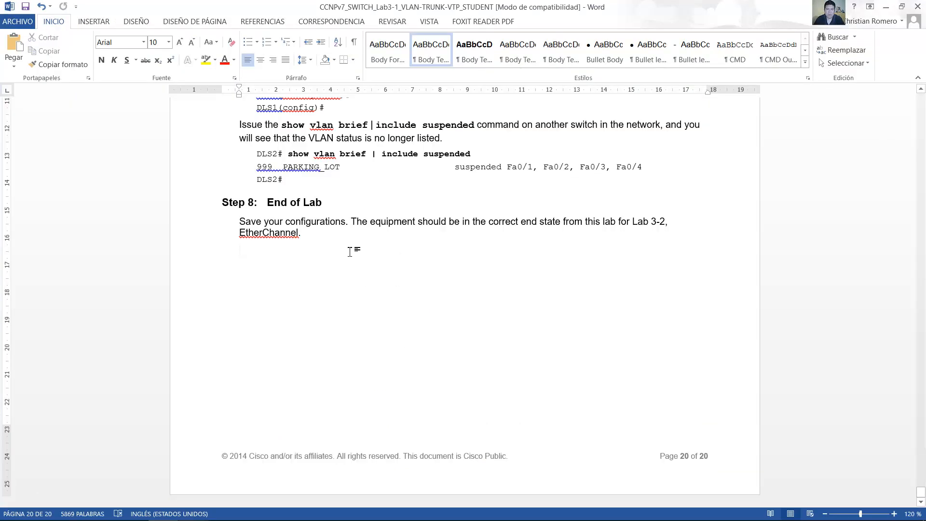
left_click_drag(240, 222, 609, 218)
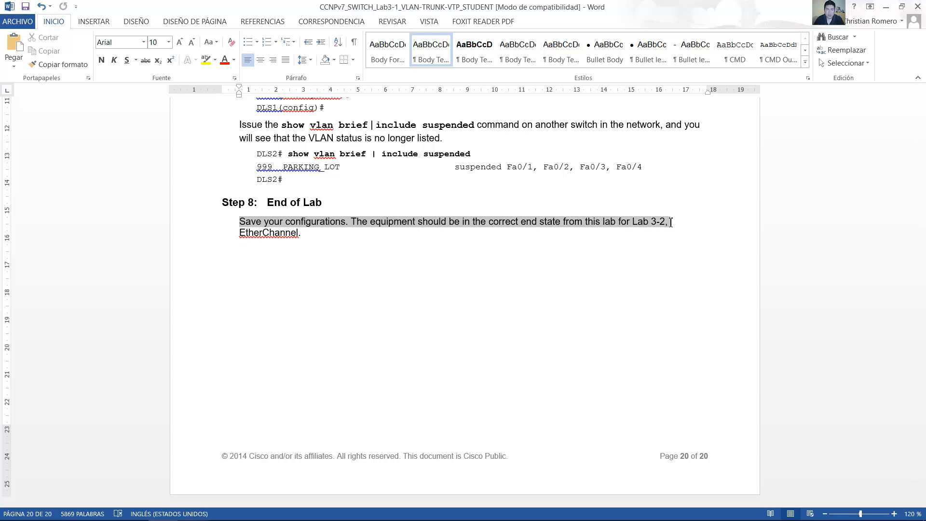
left_click_drag(658, 230, 592, 242)
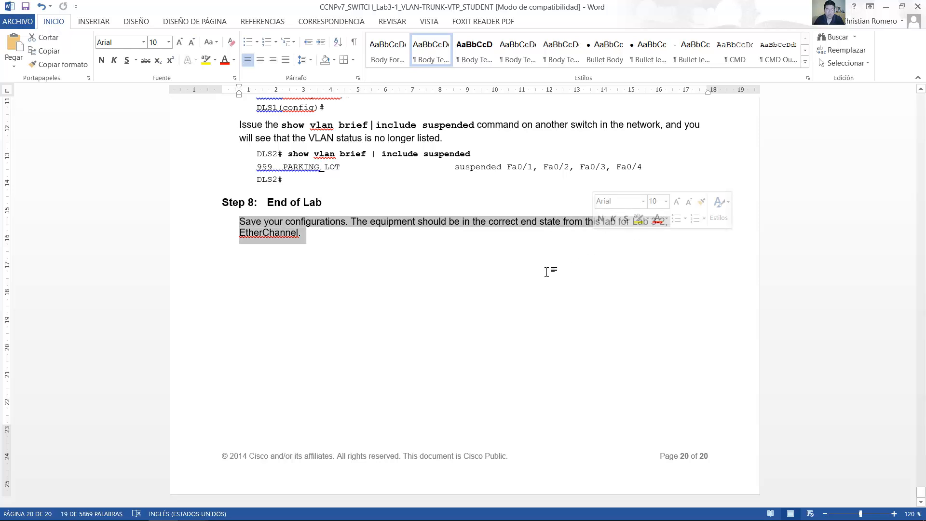